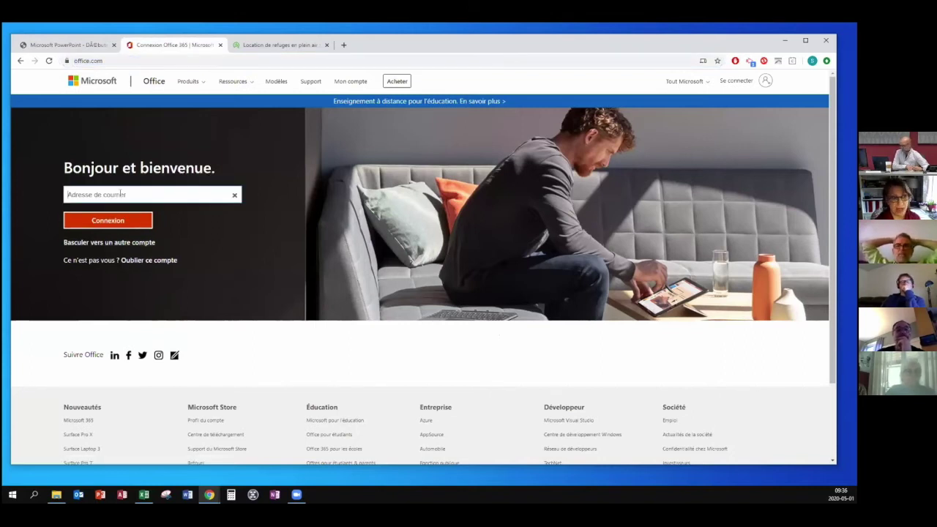
Sign in to Office 365 with the saved account e-mail and password, staying signed in.
{"action": "left_click", "coordinate": [121, 194]}
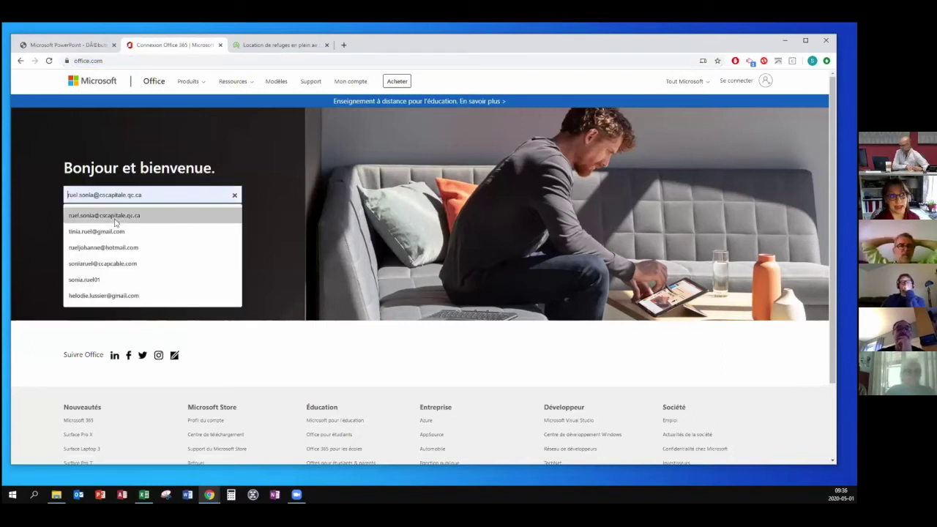
{"action": "left_click", "coordinate": [115, 217]}
{"action": "left_click", "coordinate": [109, 221]}
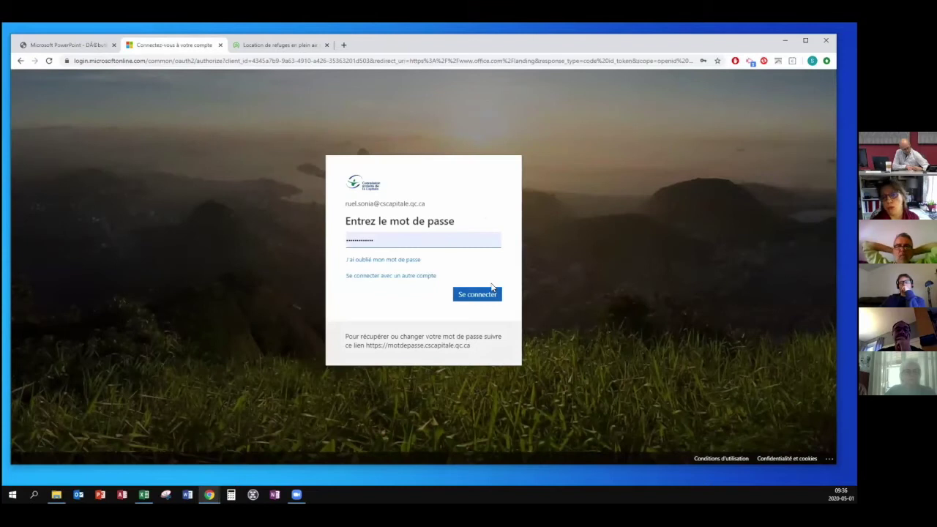
{"action": "left_click", "coordinate": [479, 295]}
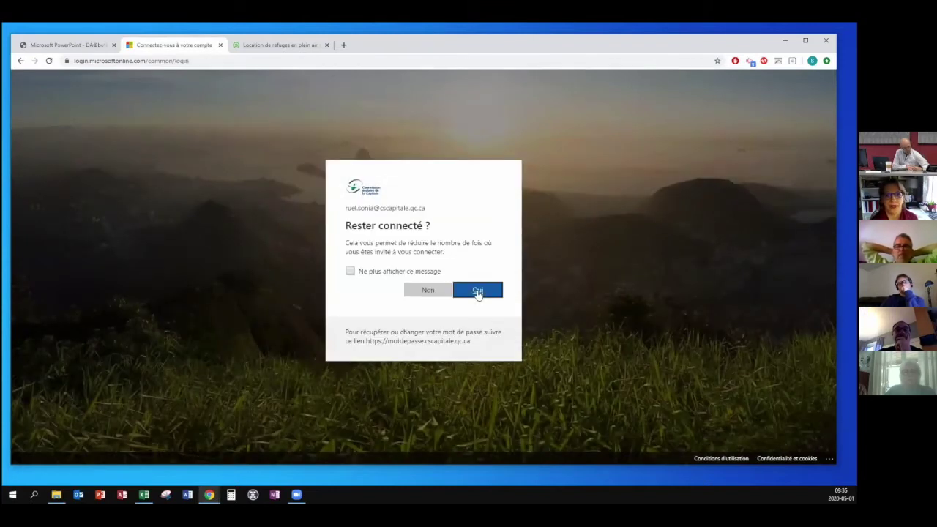
{"action": "left_click", "coordinate": [478, 292]}
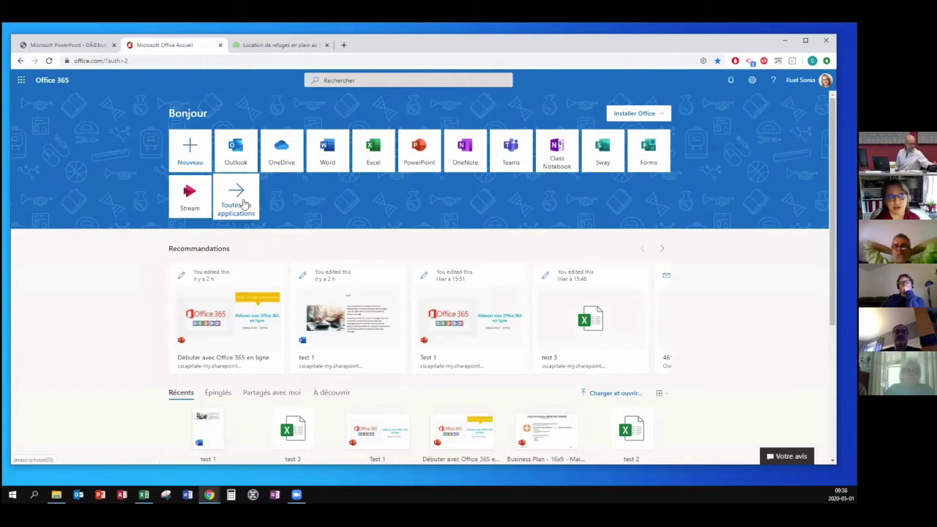
{"action": "left_click", "coordinate": [244, 204]}
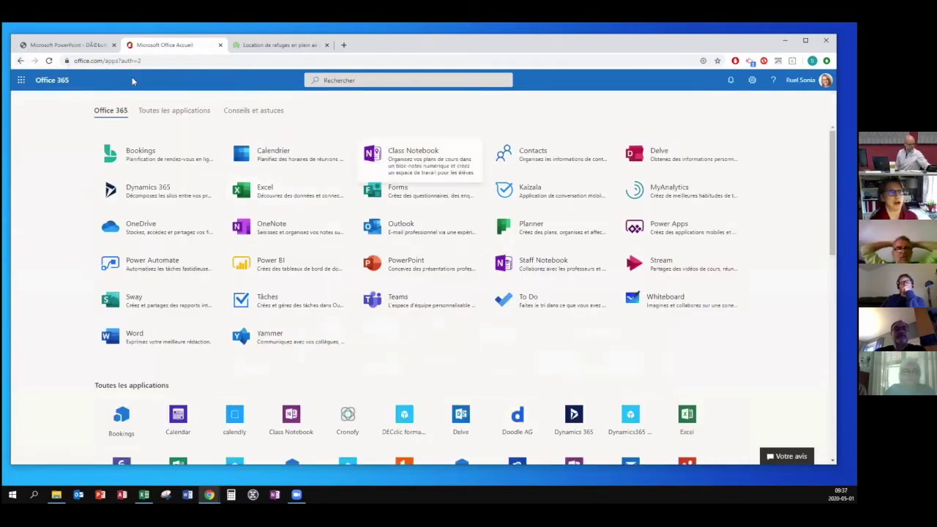
{"action": "left_click", "coordinate": [21, 63]}
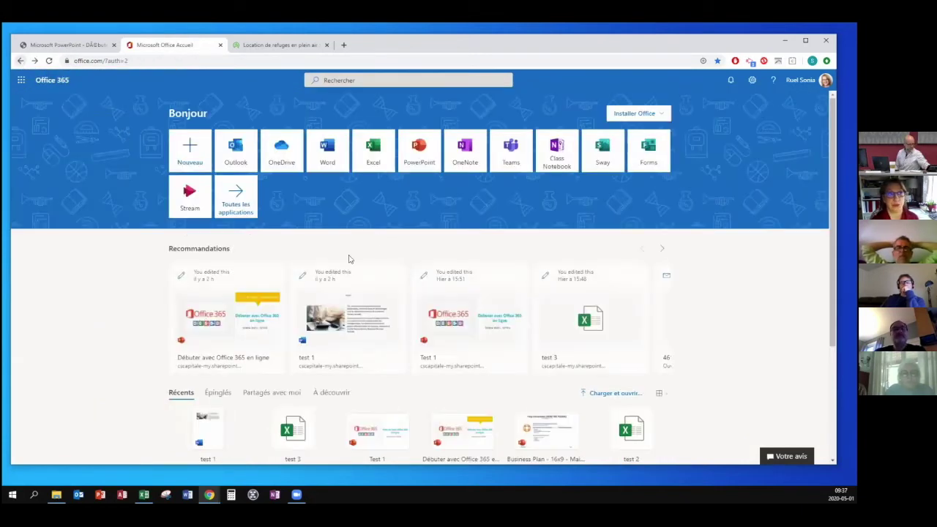
{"action": "left_click", "coordinate": [22, 82]}
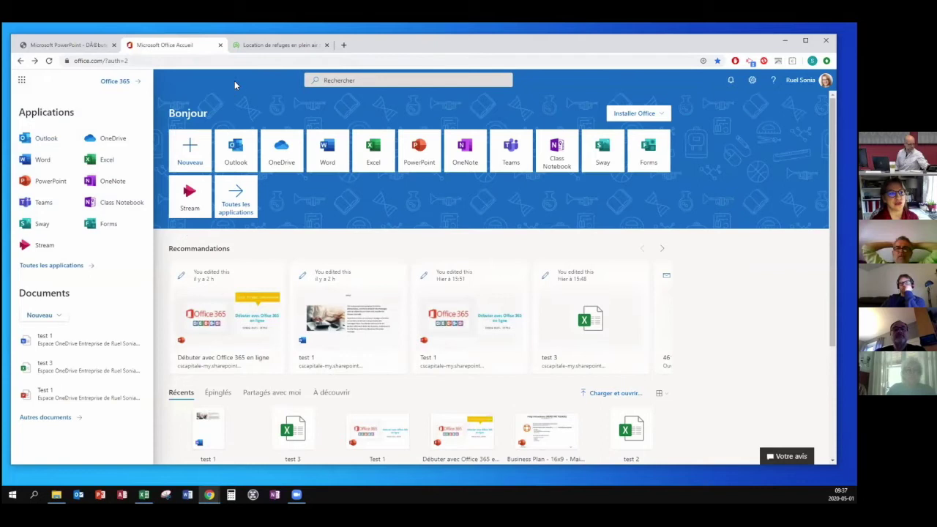
{"action": "left_click", "coordinate": [185, 85]}
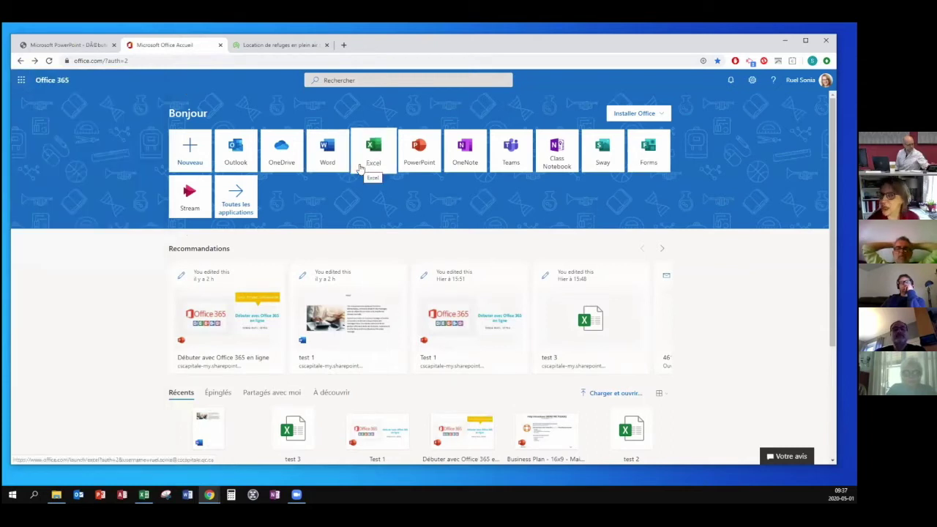
{"action": "left_click", "coordinate": [661, 115]}
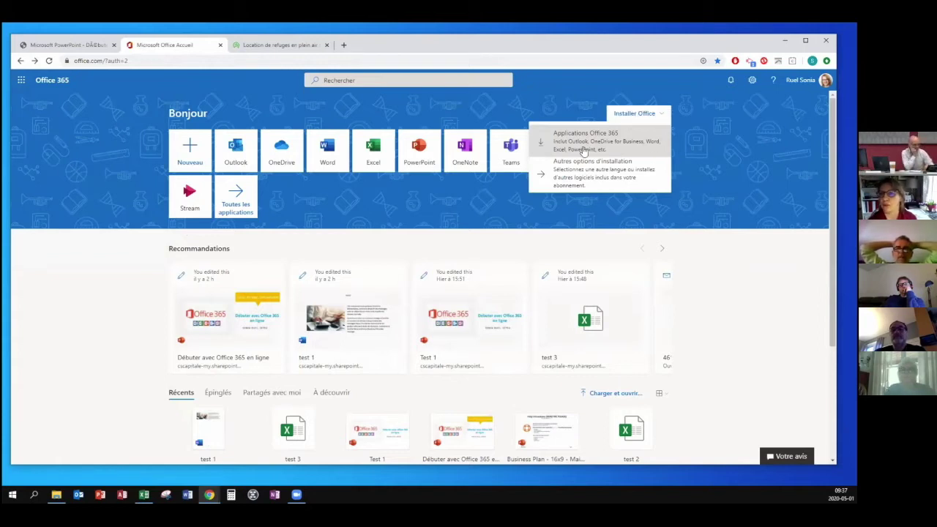
{"action": "left_click", "coordinate": [686, 113]}
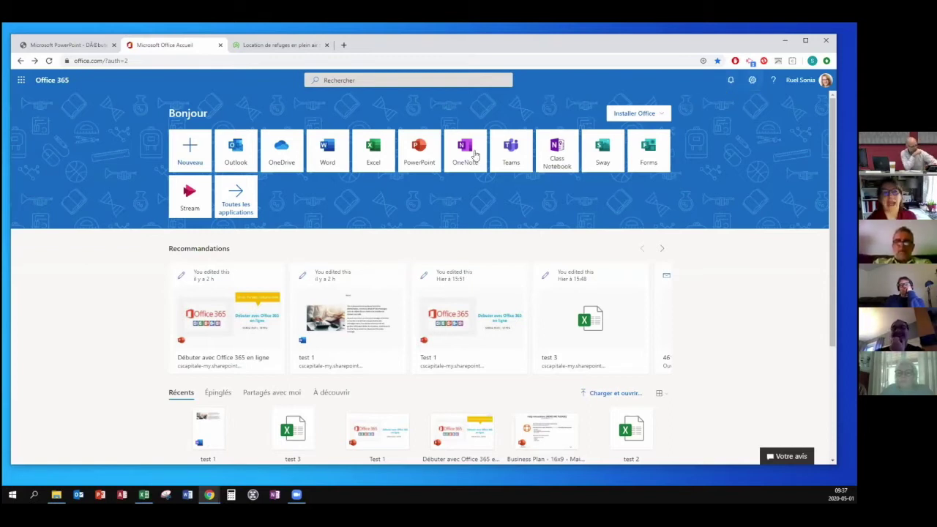
{"action": "left_click", "coordinate": [754, 82]}
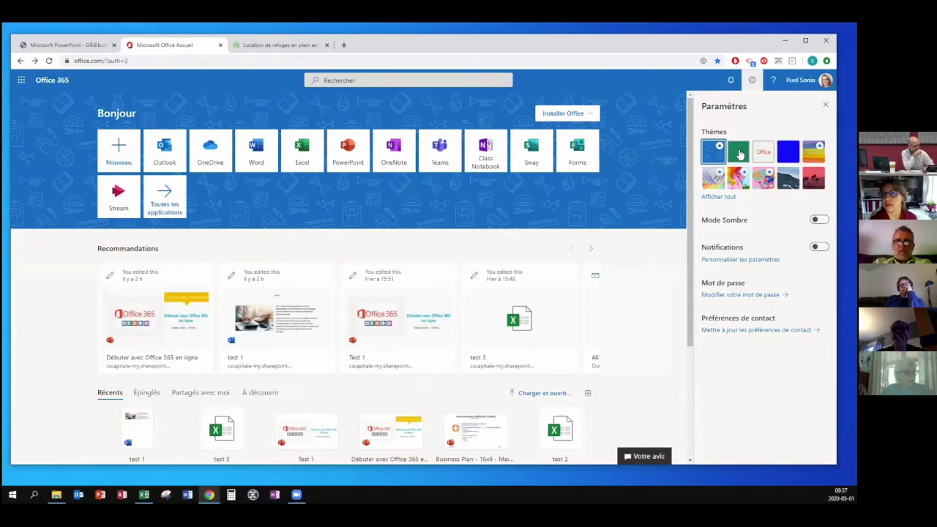
Preview the green portal theme, revert to the blue theme, and bring up the account options.
{"action": "left_click", "coordinate": [740, 153]}
{"action": "left_click", "coordinate": [719, 152]}
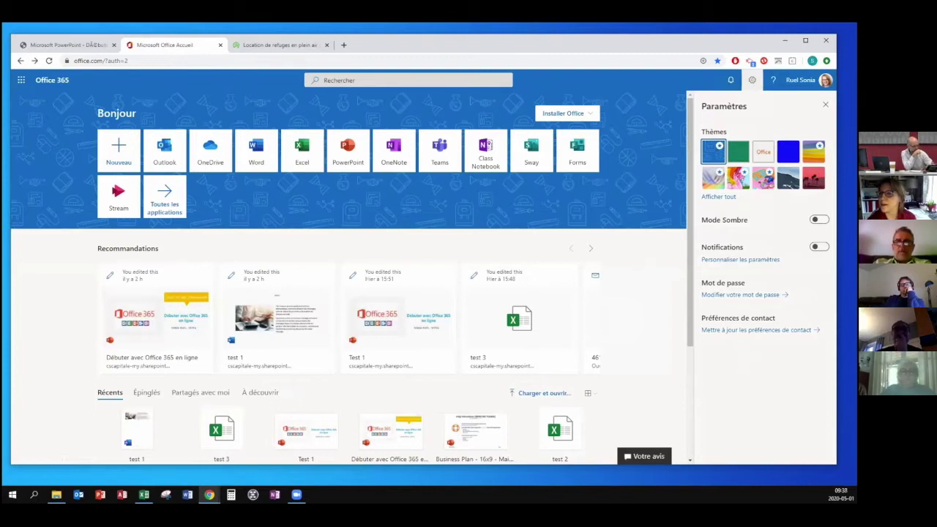
{"action": "left_click", "coordinate": [801, 80]}
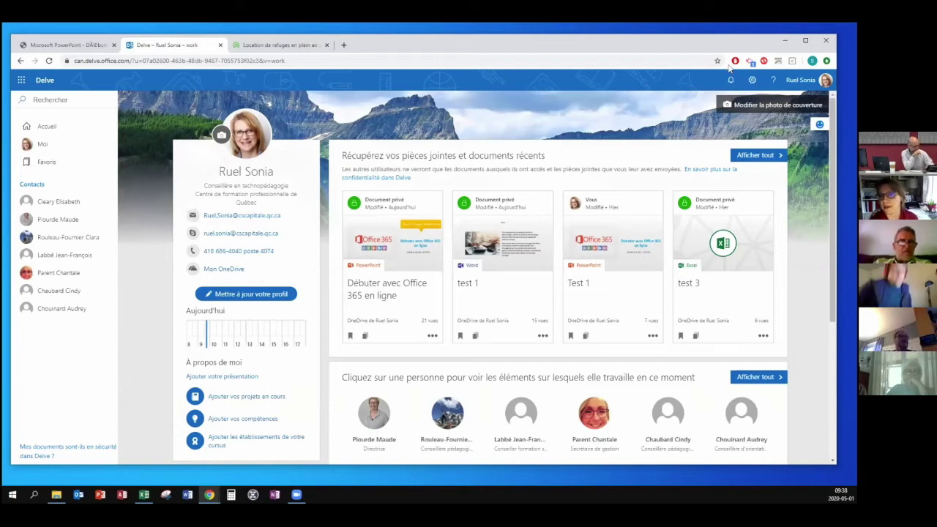
Set the Delve profile cover photo to the bokeh-lights image.
{"action": "left_click", "coordinate": [750, 107]}
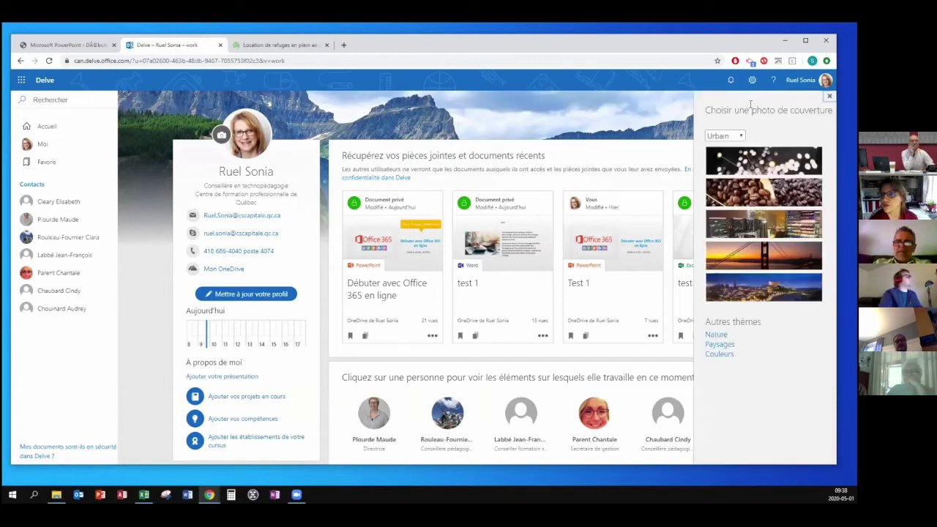
{"action": "left_click", "coordinate": [735, 162]}
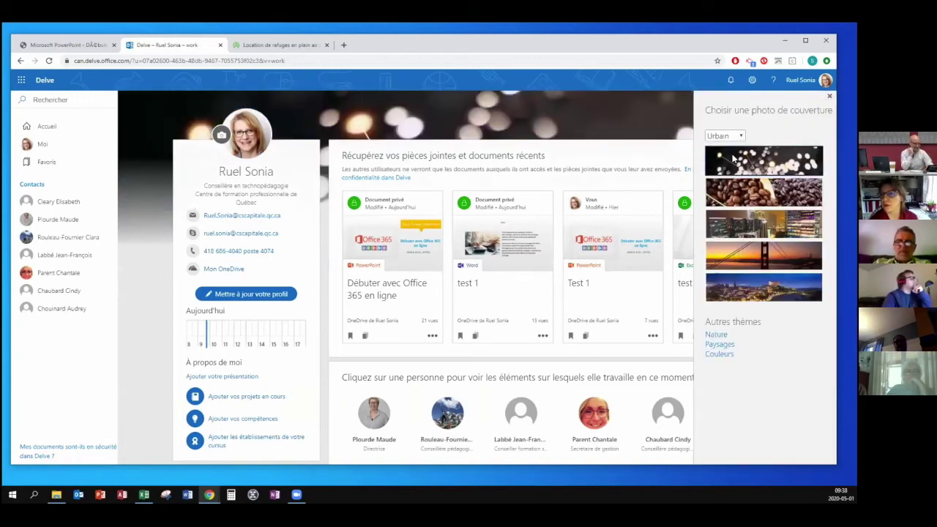
{"action": "left_click", "coordinate": [495, 118]}
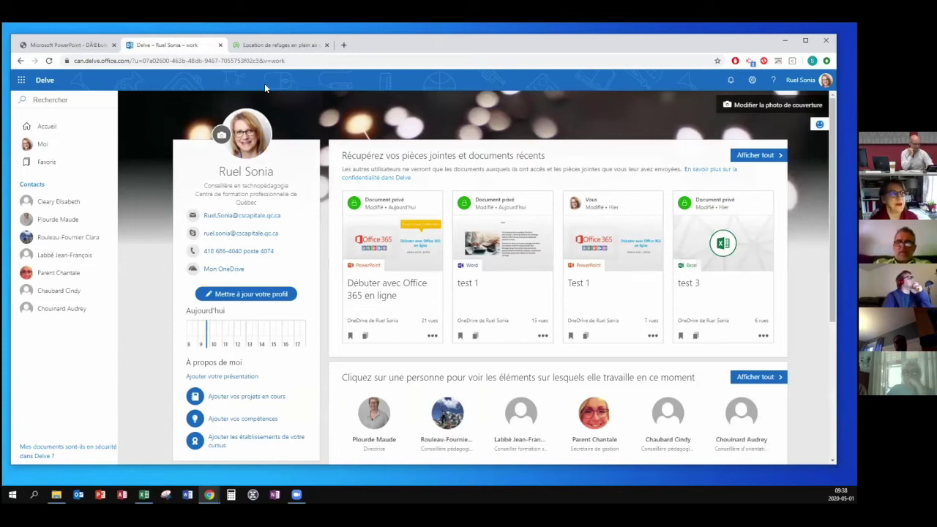
Visit the Office account settings page, return to Delve, and open Office 365 home in a new tab.
{"action": "left_click", "coordinate": [805, 79]}
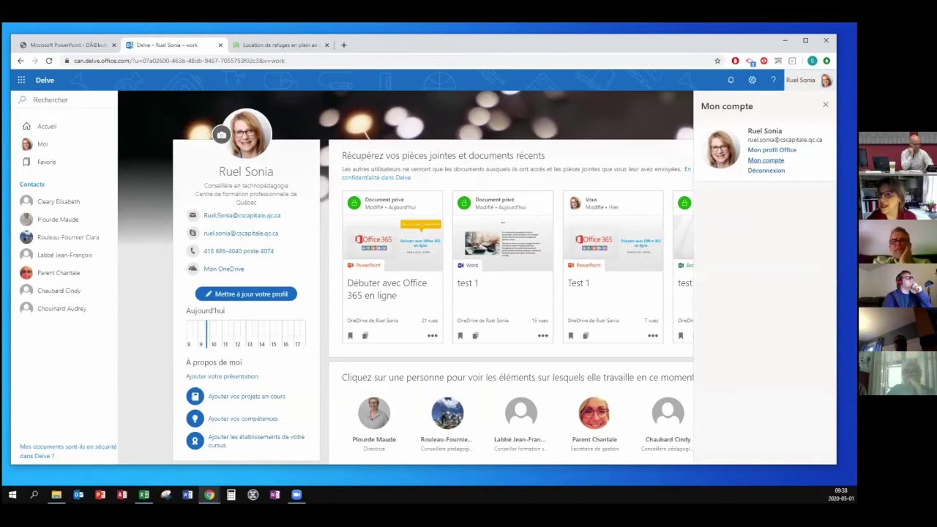
{"action": "left_click", "coordinate": [766, 160]}
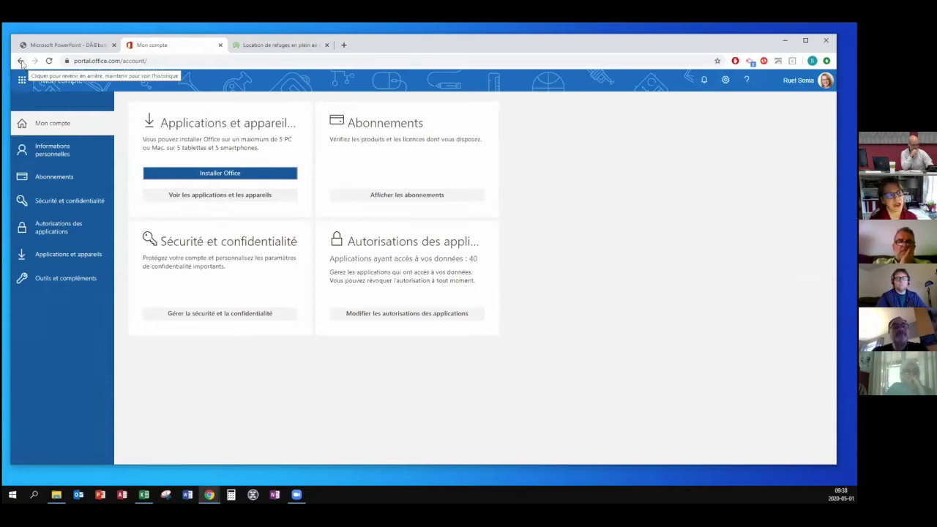
{"action": "left_click", "coordinate": [21, 61]}
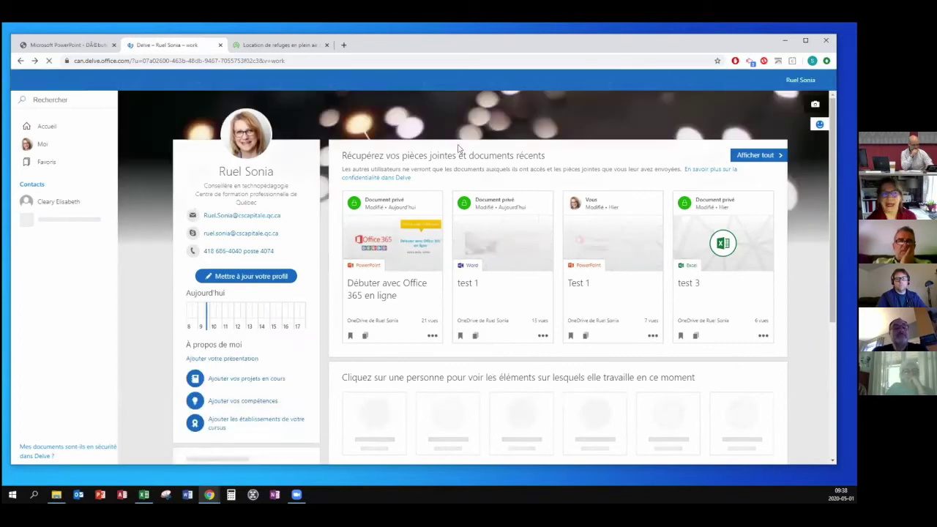
{"action": "left_click", "coordinate": [825, 80]}
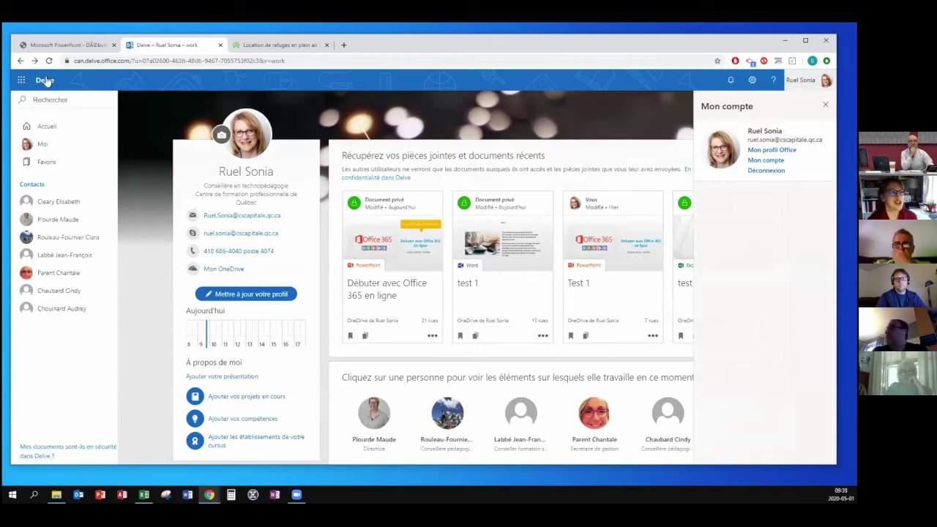
{"action": "left_click", "coordinate": [22, 80]}
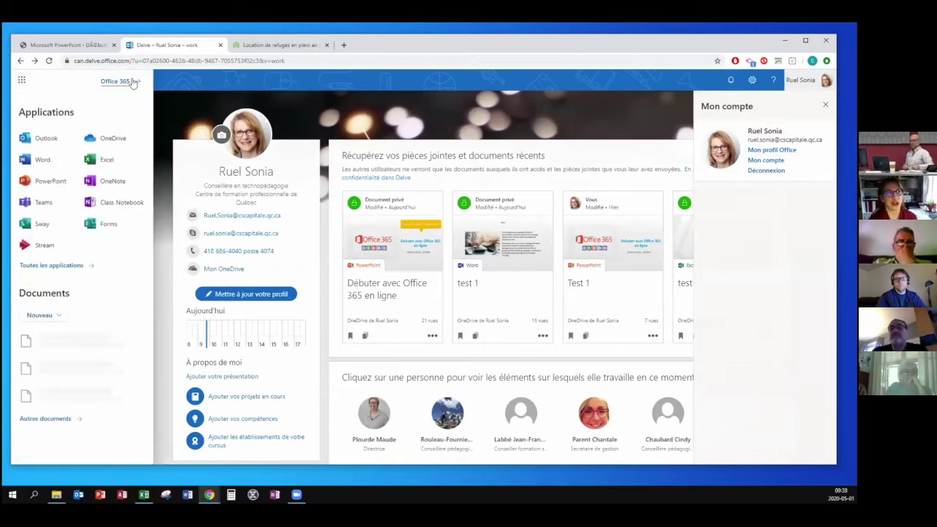
{"action": "left_click", "coordinate": [117, 82]}
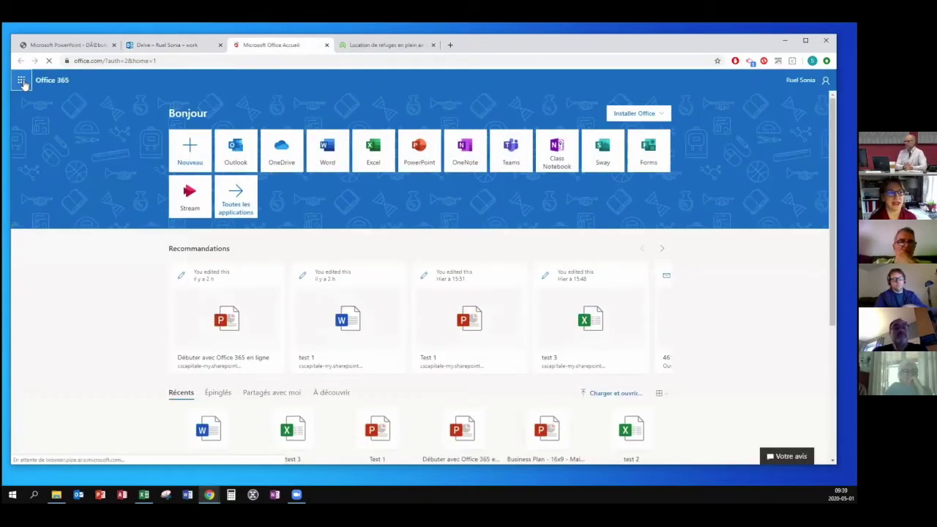
Launch Outlook mail in a new tab from the Office 365 home page.
{"action": "left_click", "coordinate": [22, 82]}
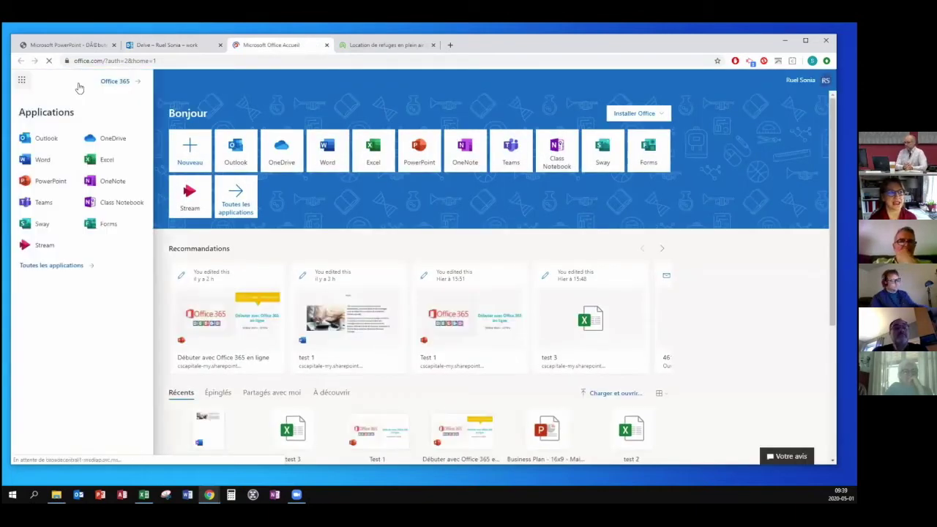
{"action": "left_click", "coordinate": [249, 96]}
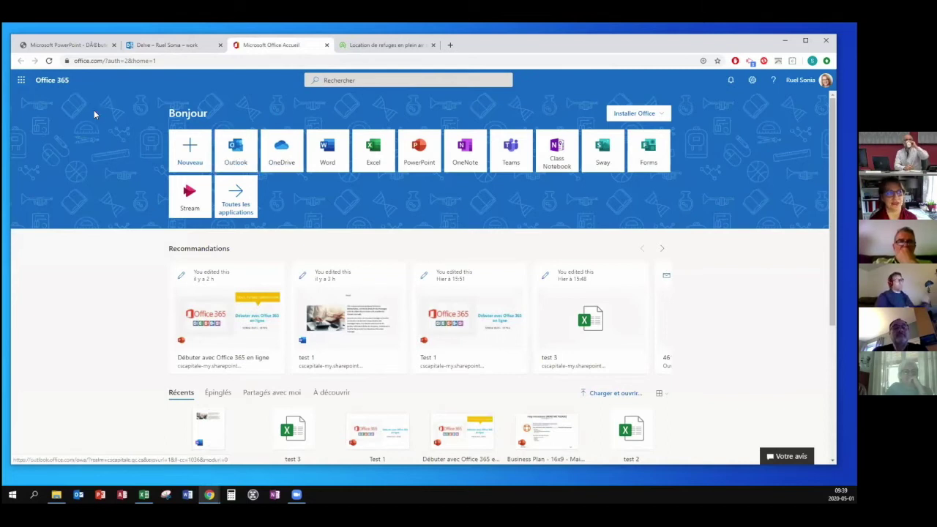
{"action": "left_click", "coordinate": [229, 152]}
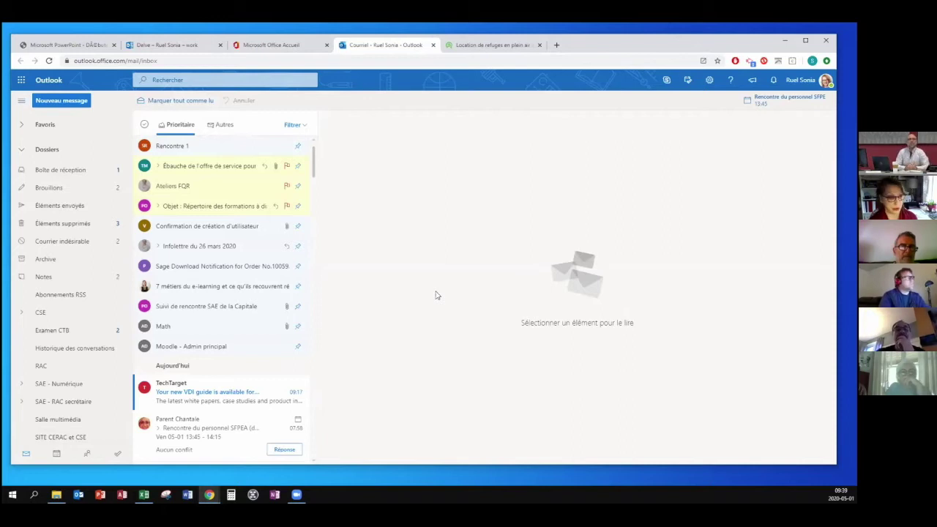
Browse the mail folders and the first draft in Brouillons, then return to Boîte de réception.
{"action": "left_click", "coordinate": [22, 150]}
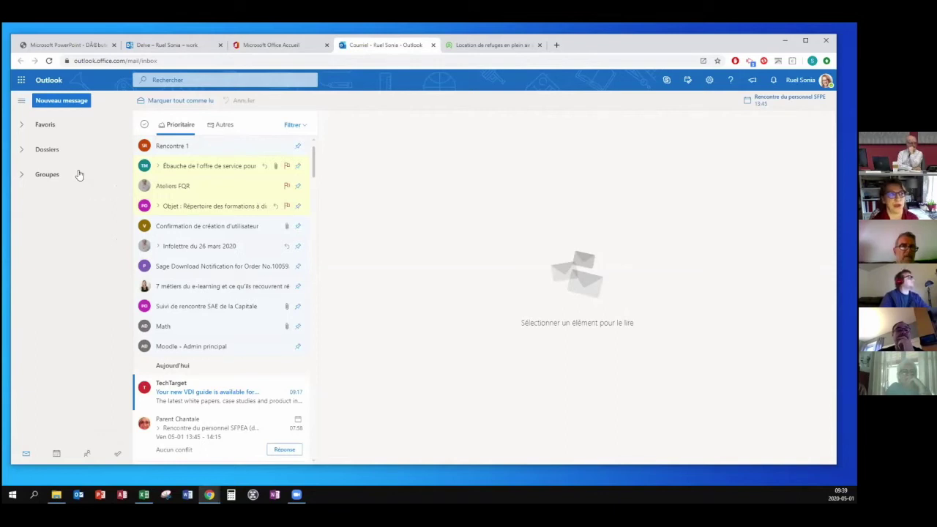
{"action": "left_click", "coordinate": [44, 150]}
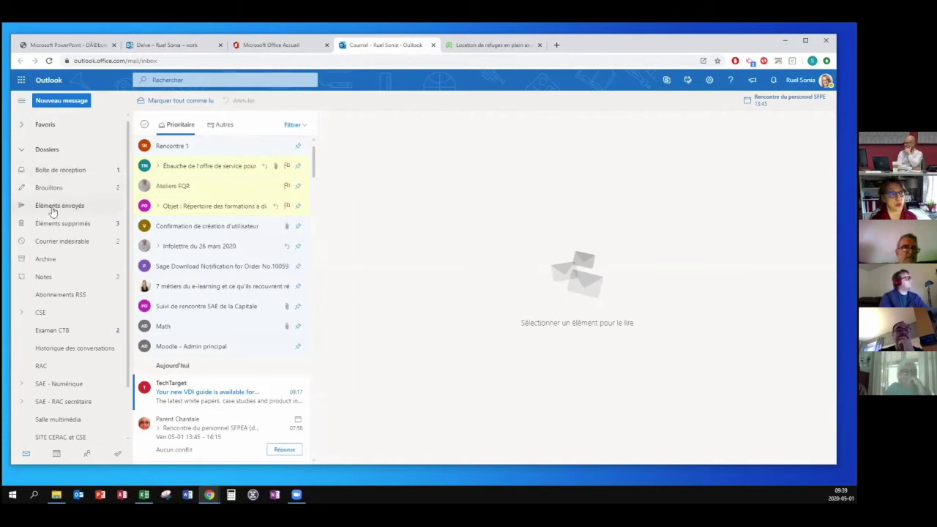
{"action": "left_click", "coordinate": [53, 172]}
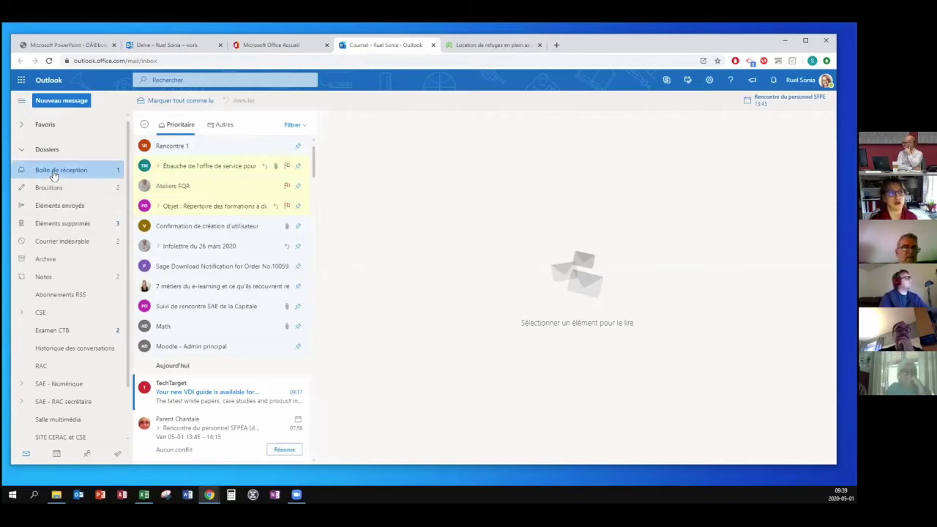
{"action": "left_click", "coordinate": [54, 187]}
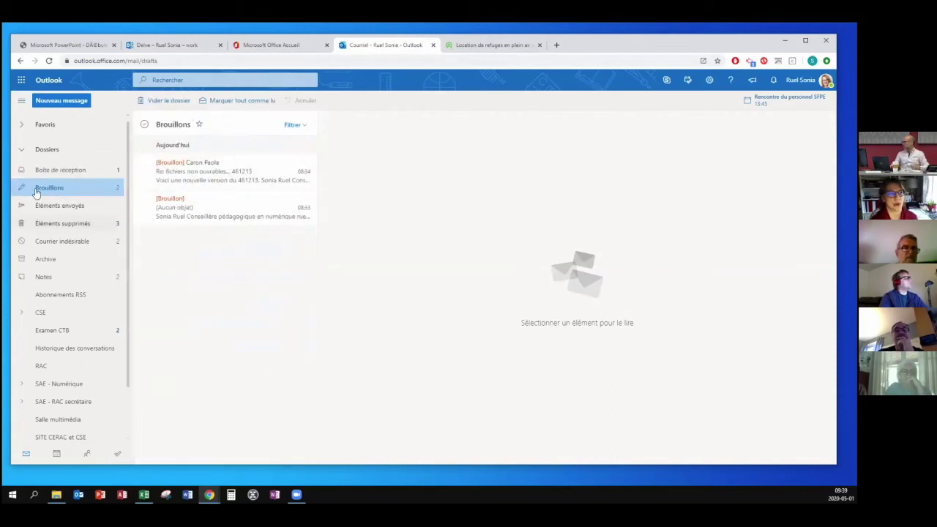
{"action": "left_click", "coordinate": [209, 180]}
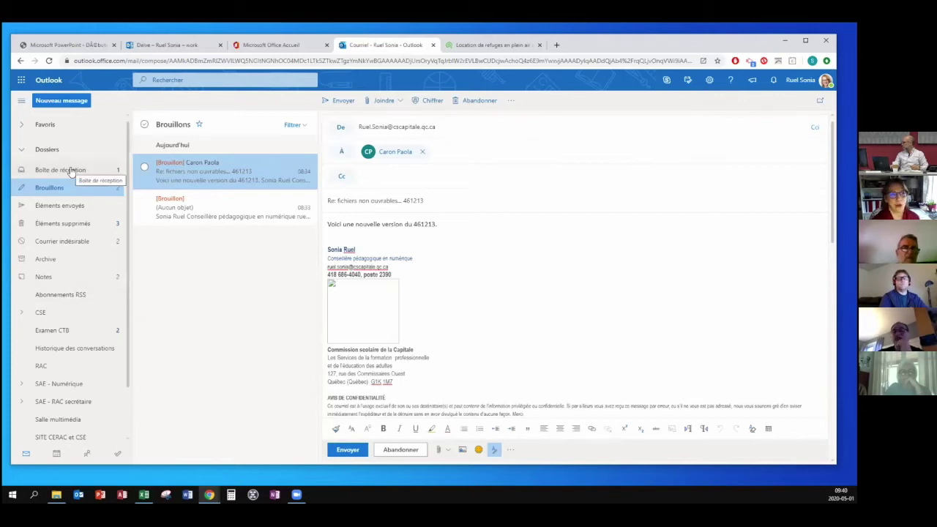
{"action": "left_click", "coordinate": [70, 169]}
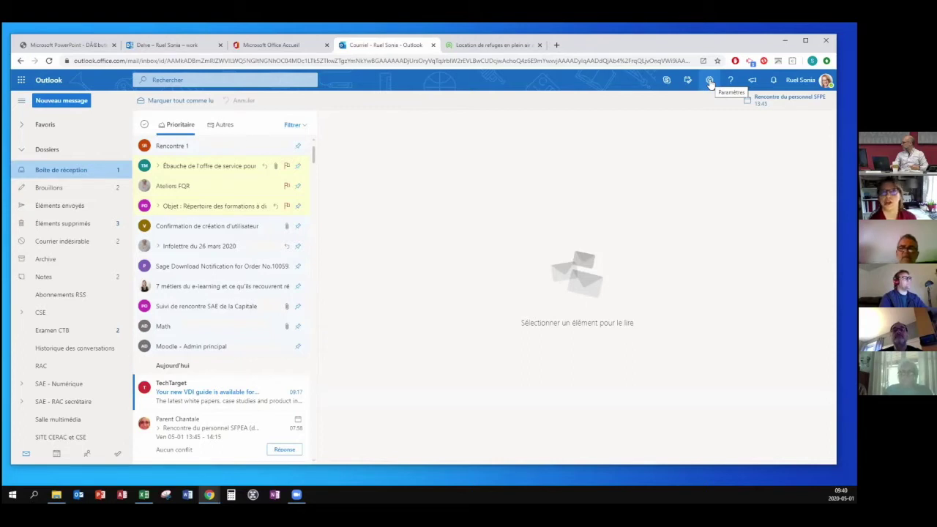
Try Moyenne display density, restore Complète, and open all Outlook settings.
{"action": "left_click", "coordinate": [709, 81]}
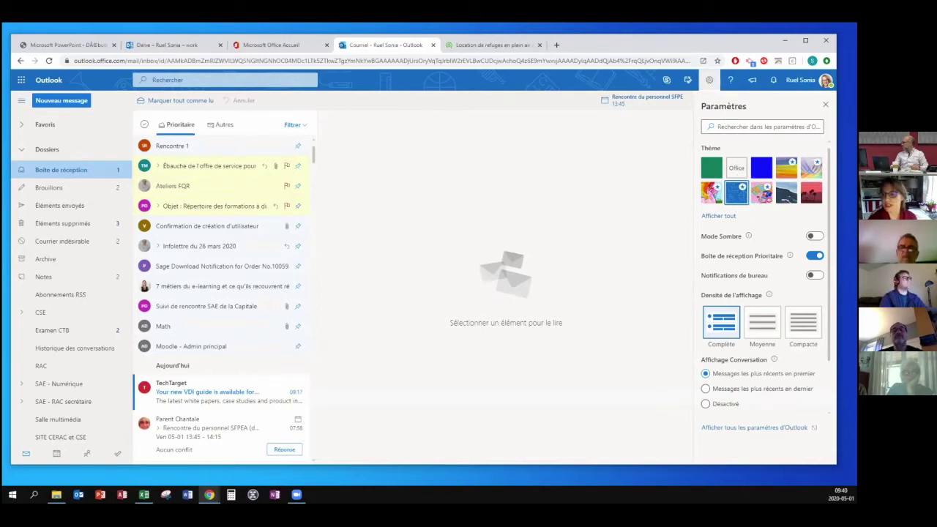
{"action": "left_click", "coordinate": [760, 327]}
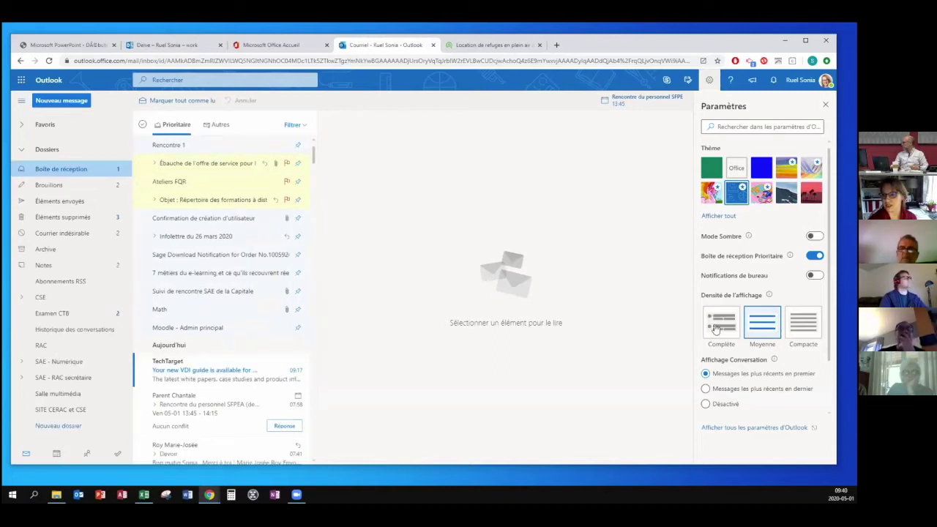
{"action": "left_click", "coordinate": [723, 328]}
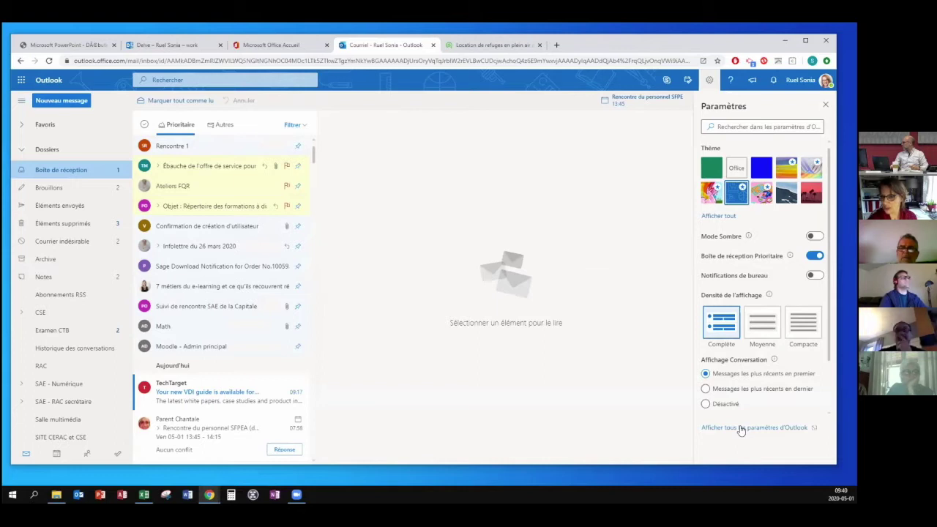
{"action": "left_click", "coordinate": [740, 429]}
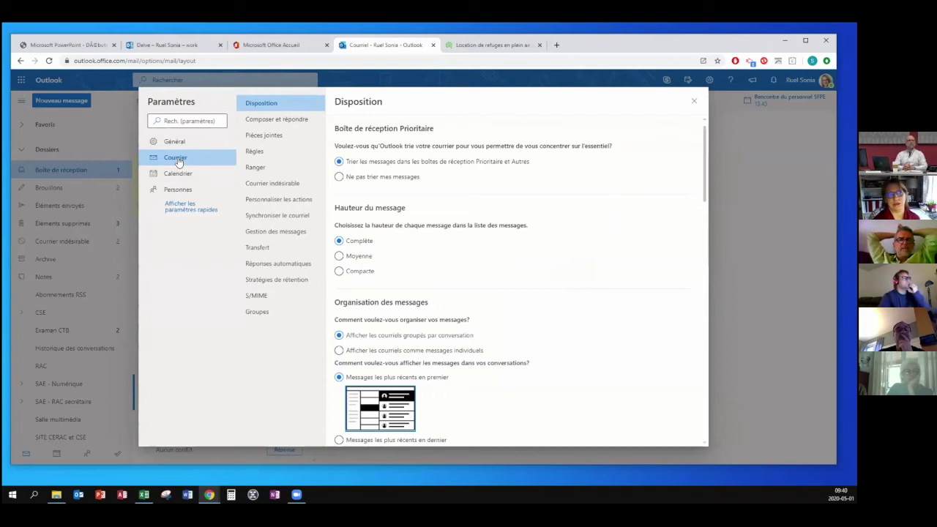
Review the Compose and reply, Automatic replies, Calendar and People settings, then close Settings.
{"action": "left_click", "coordinate": [273, 123]}
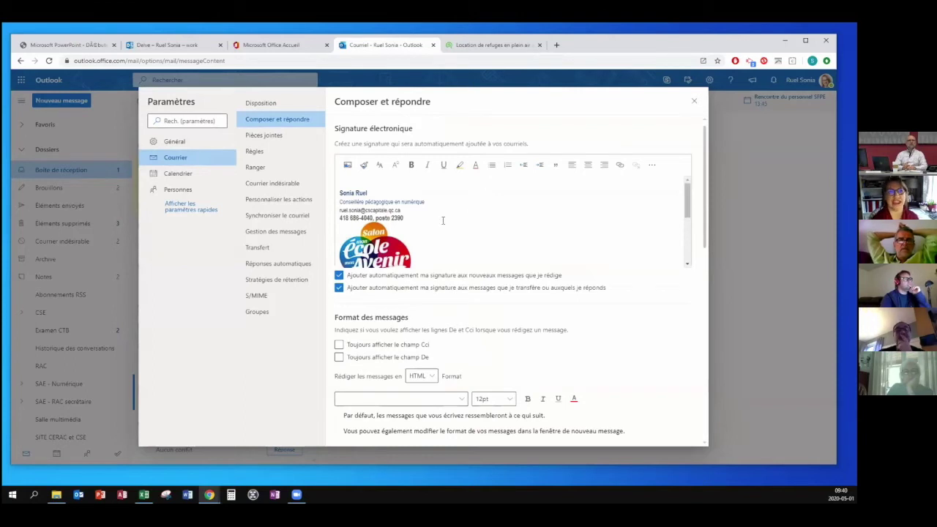
{"action": "left_click", "coordinate": [270, 269]}
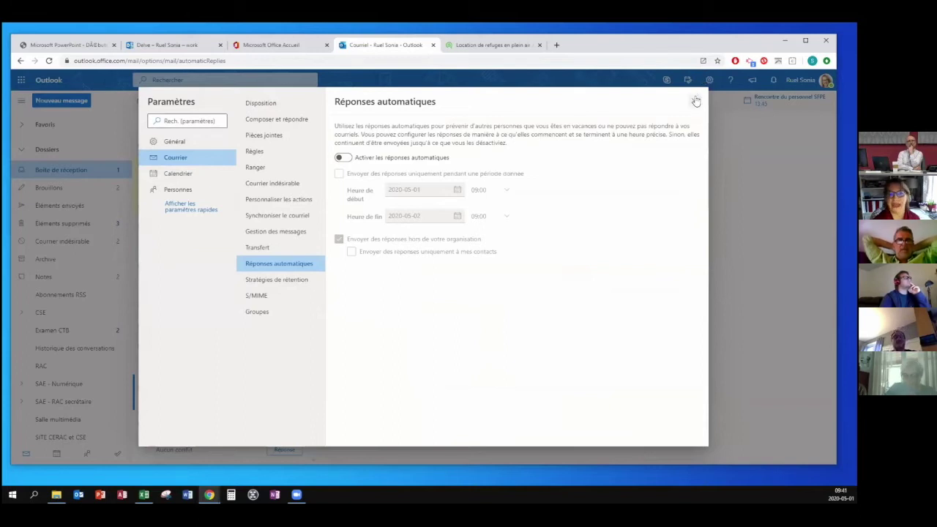
{"action": "left_click", "coordinate": [194, 175]}
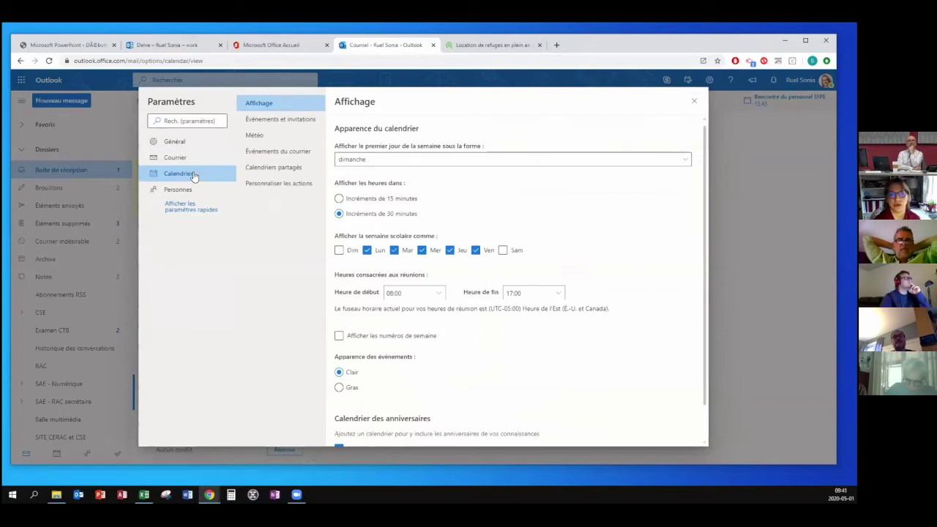
{"action": "left_click", "coordinate": [196, 192]}
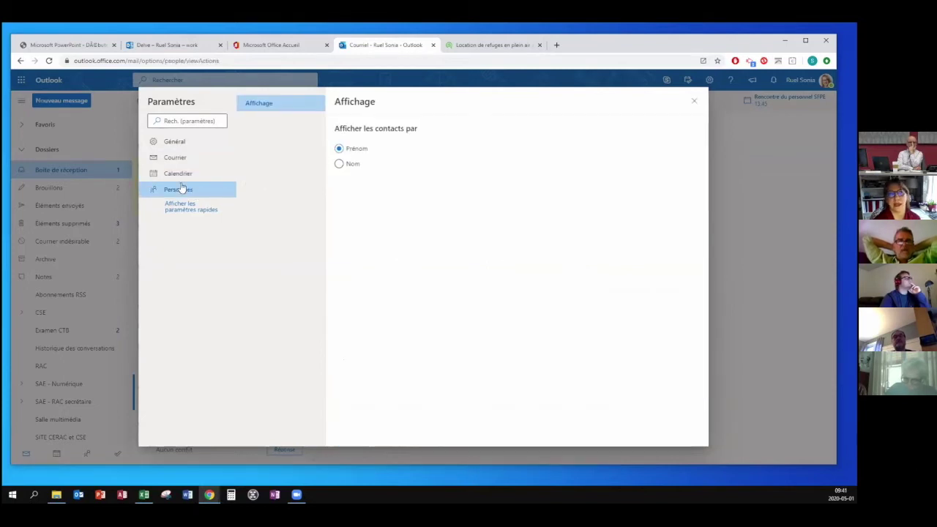
{"action": "left_click", "coordinate": [177, 158]}
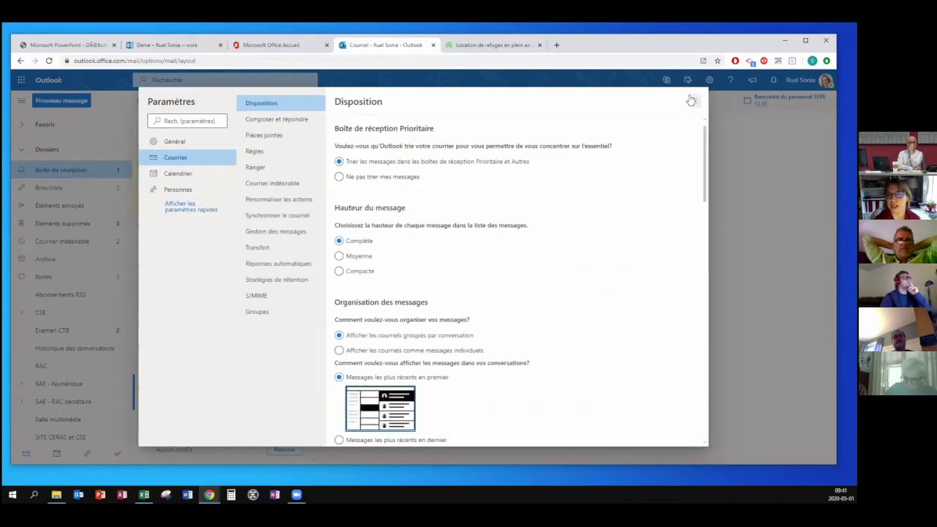
{"action": "left_click", "coordinate": [693, 99]}
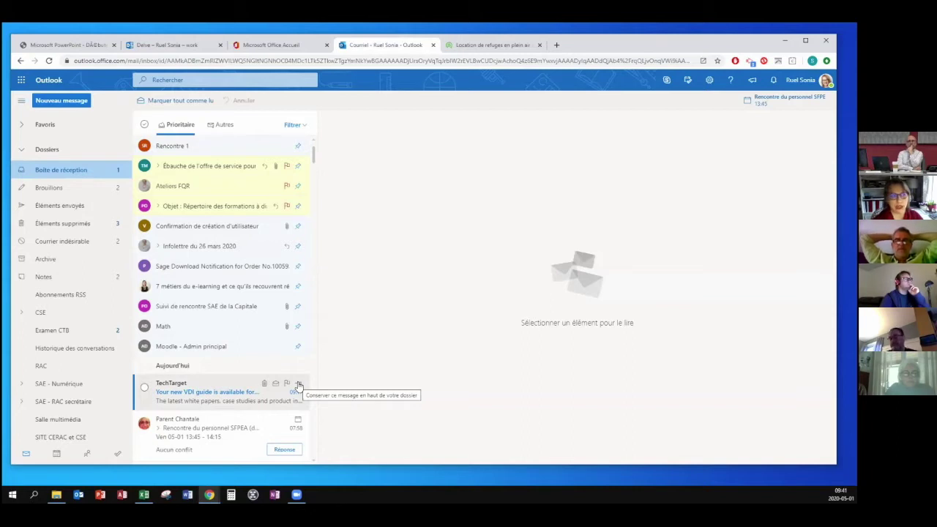
Pin then unpin the TechTarget message, and flag it for follow-up.
{"action": "left_click", "coordinate": [298, 386]}
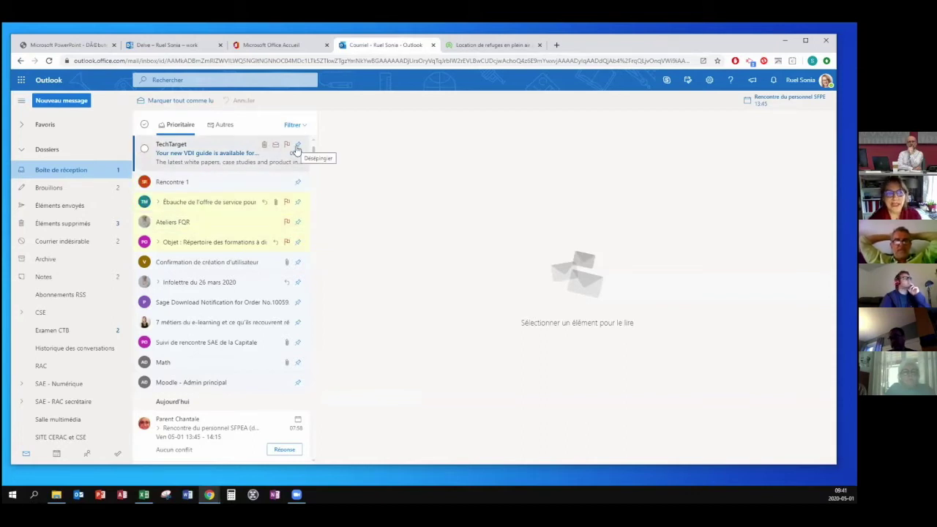
{"action": "left_click", "coordinate": [297, 148]}
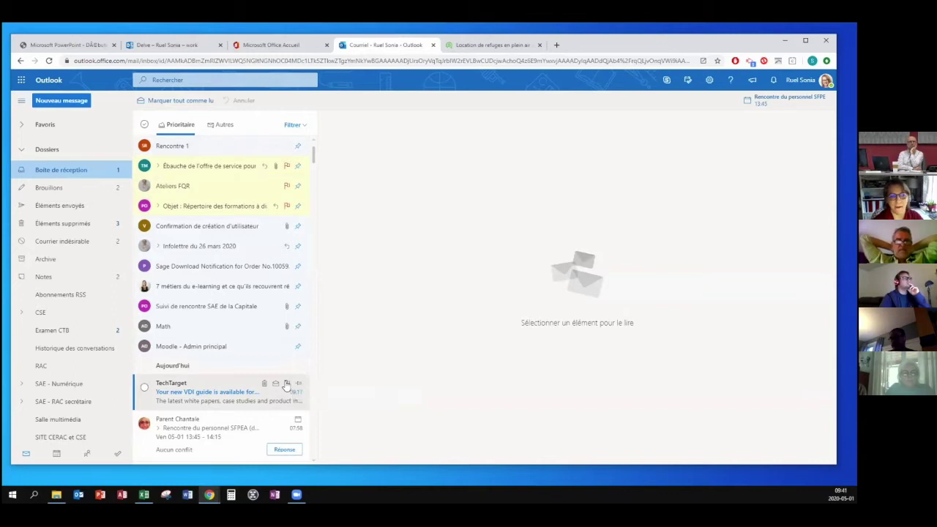
{"action": "left_click", "coordinate": [286, 384]}
{"action": "left_click", "coordinate": [303, 125]}
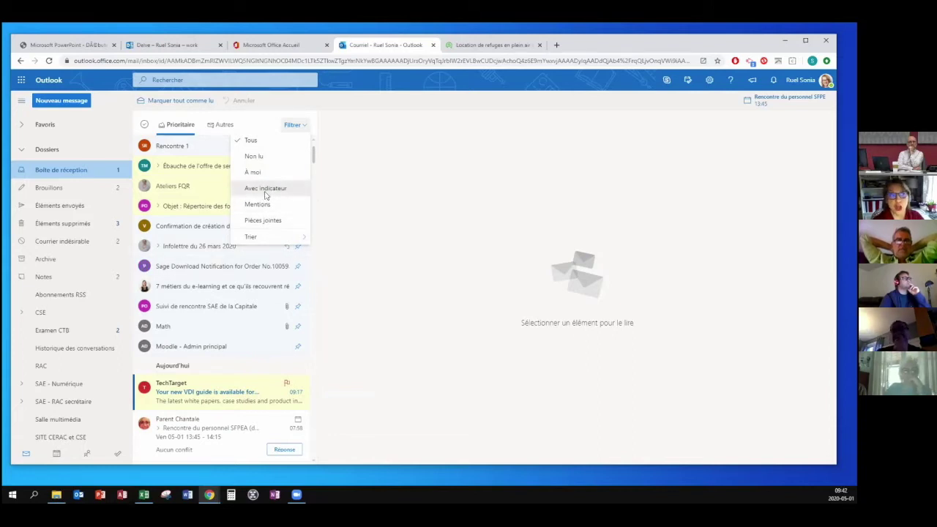
Filter the inbox to flagged mail, clear the filter, and open the Rencontre du personnel SFPEA message.
{"action": "left_click", "coordinate": [265, 194]}
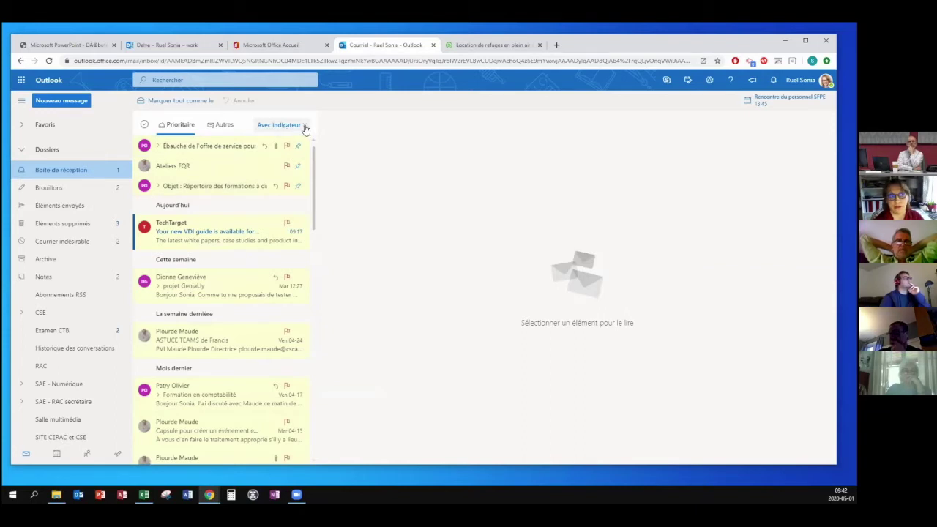
{"action": "left_click", "coordinate": [305, 127]}
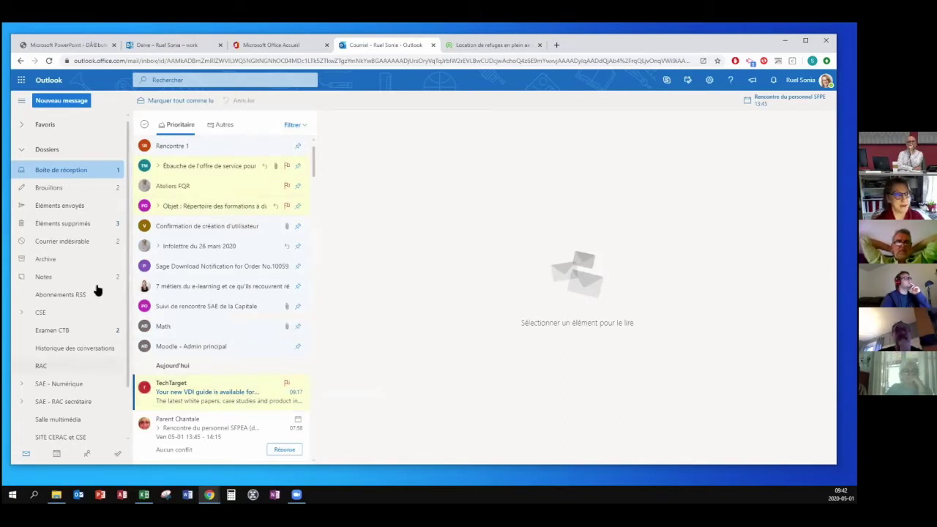
{"action": "right_click", "coordinate": [52, 175]}
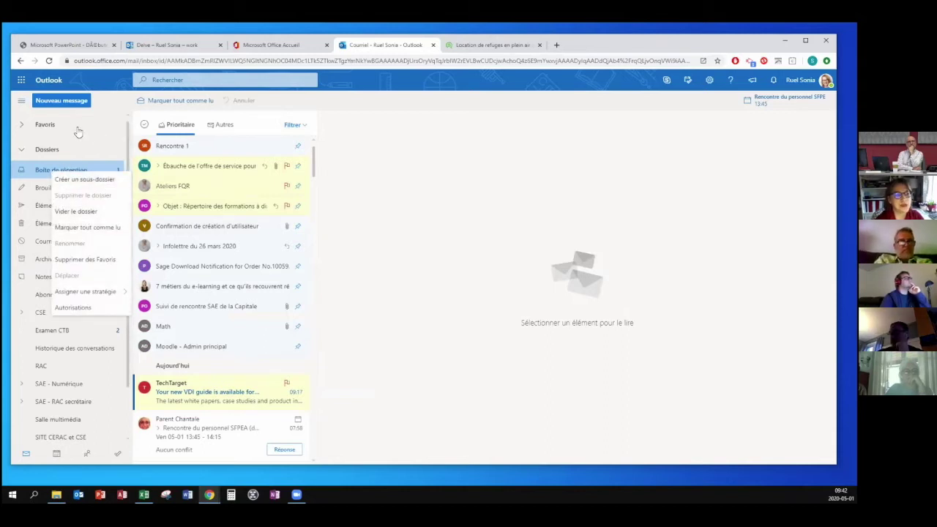
{"action": "left_click", "coordinate": [347, 207]}
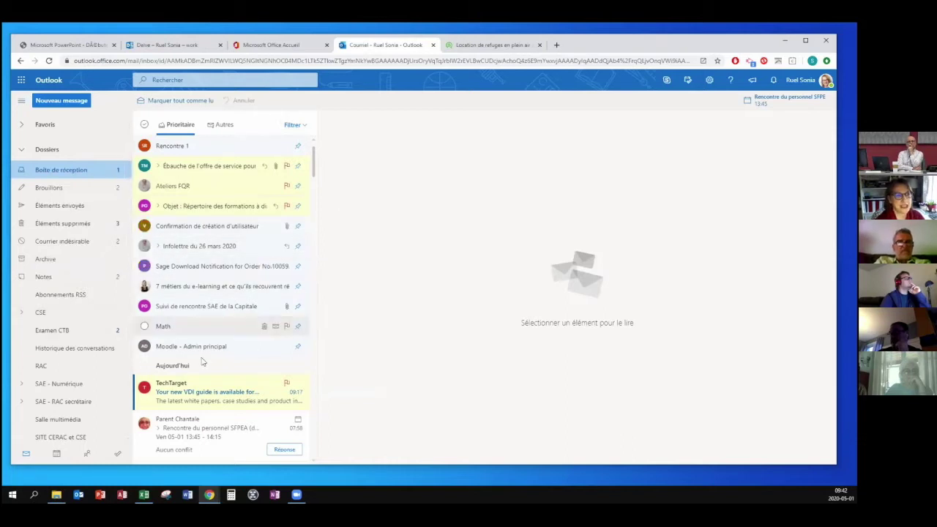
{"action": "left_click", "coordinate": [192, 425]}
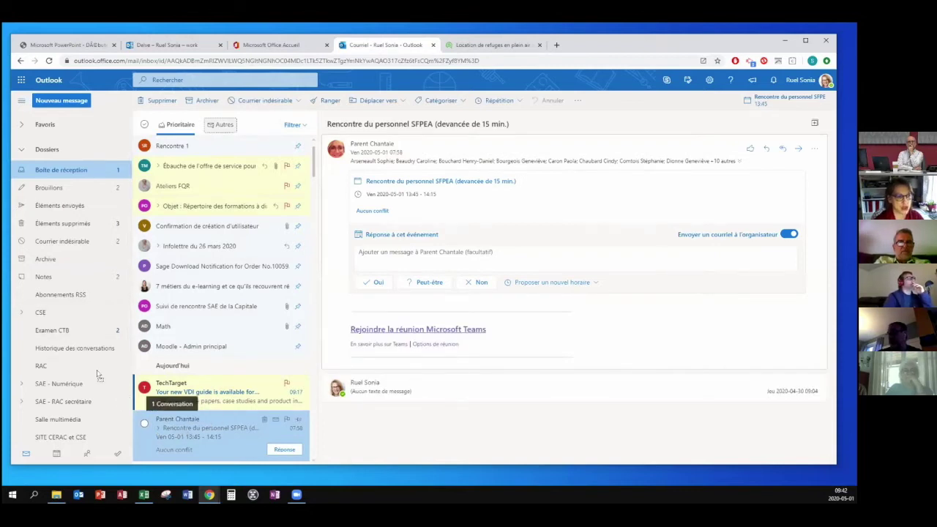
Expand the CSE folder to reveal Documentation and collapse the meeting message to one line.
{"action": "left_click", "coordinate": [22, 312]}
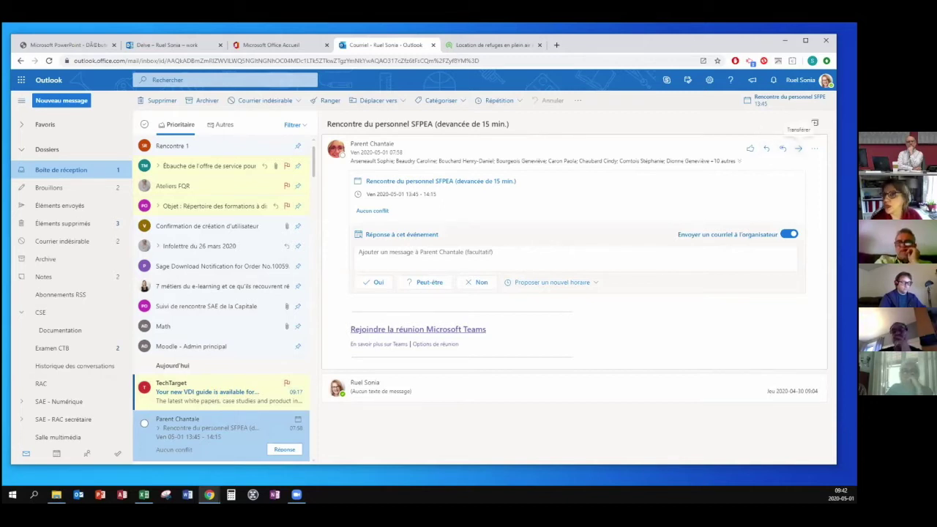
{"action": "left_click", "coordinate": [814, 149]}
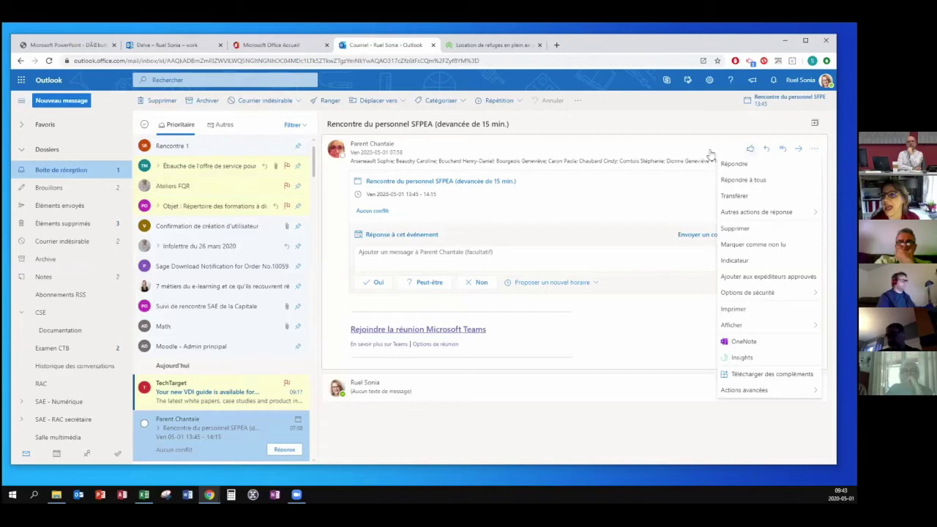
{"action": "left_click", "coordinate": [650, 146]}
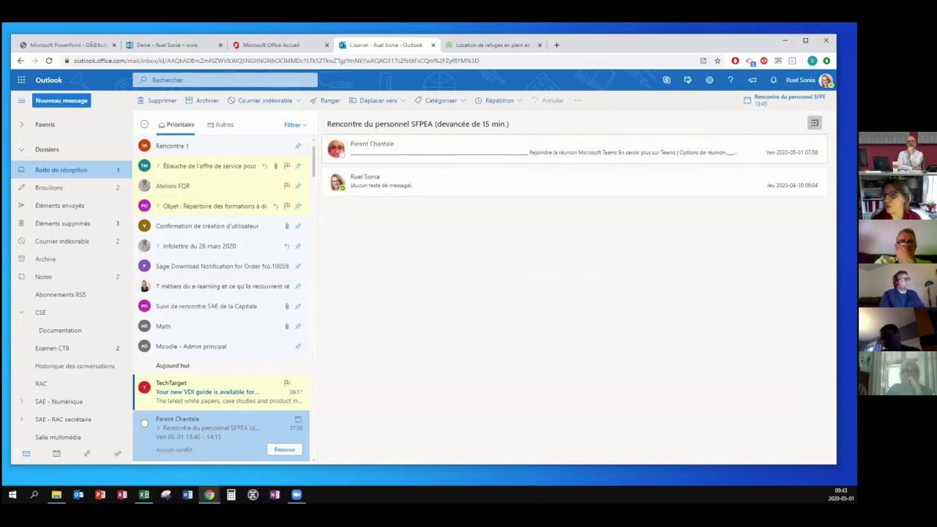
Expand and collapse the conversation's messages, then dismiss the toolbar's more-actions menu.
{"action": "left_click", "coordinate": [814, 122]}
{"action": "left_click", "coordinate": [814, 123]}
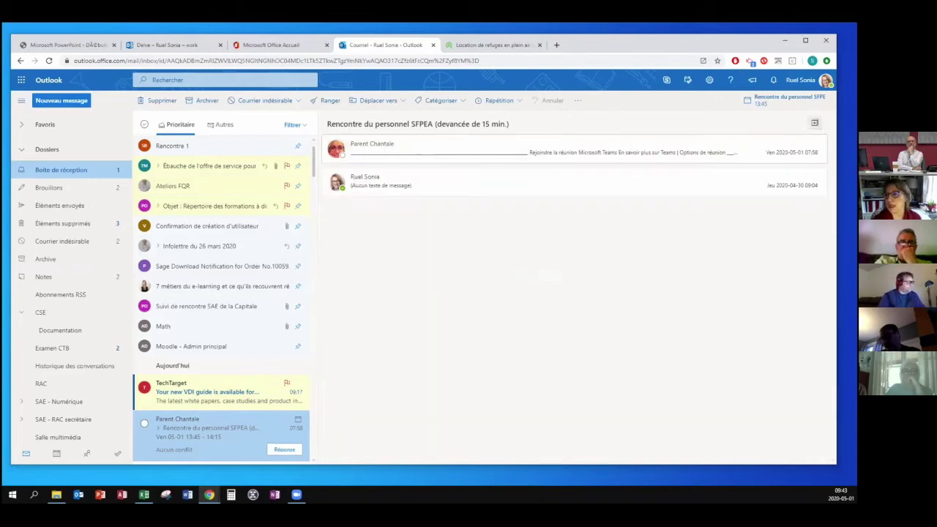
{"action": "left_click", "coordinate": [576, 151]}
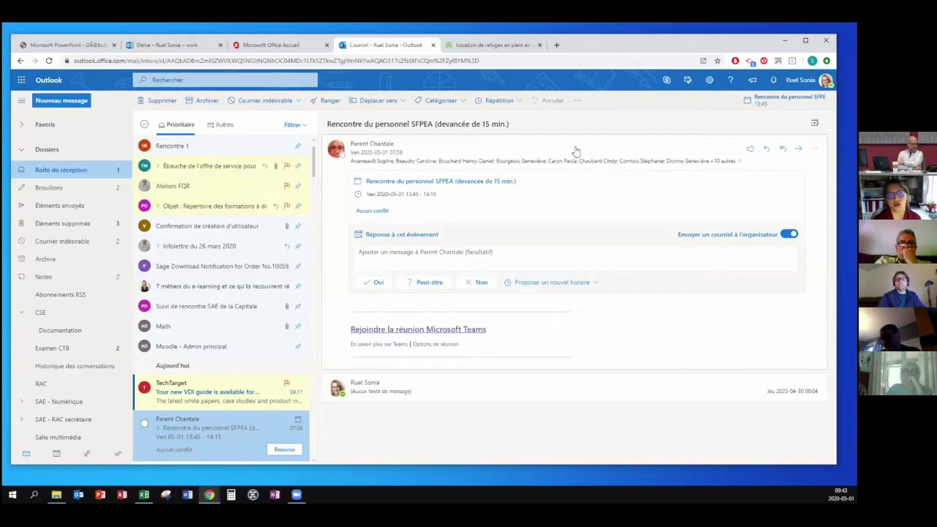
{"action": "left_click", "coordinate": [576, 151]}
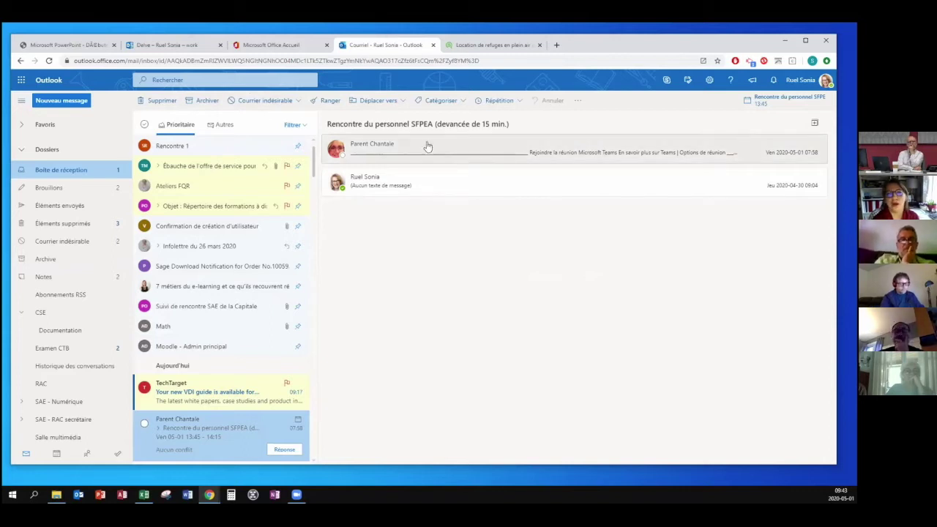
{"action": "left_click", "coordinate": [576, 102]}
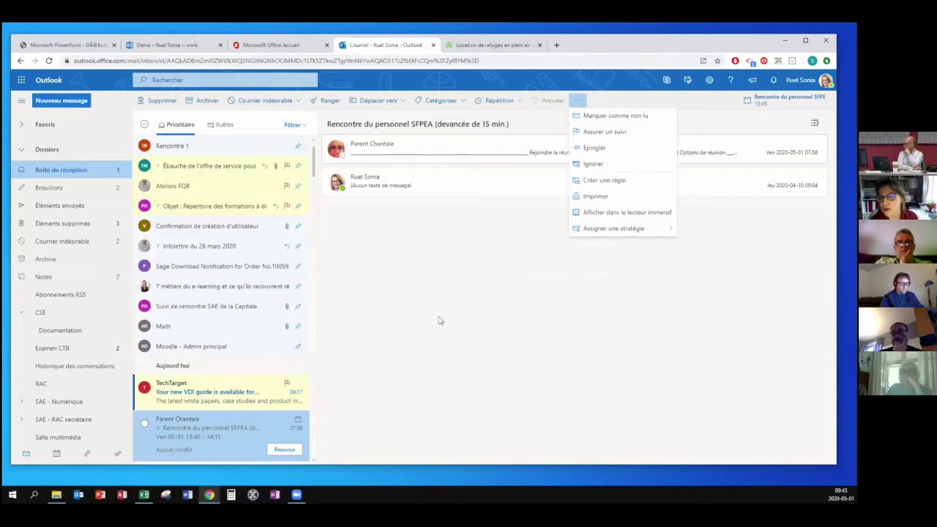
{"action": "left_click", "coordinate": [404, 257]}
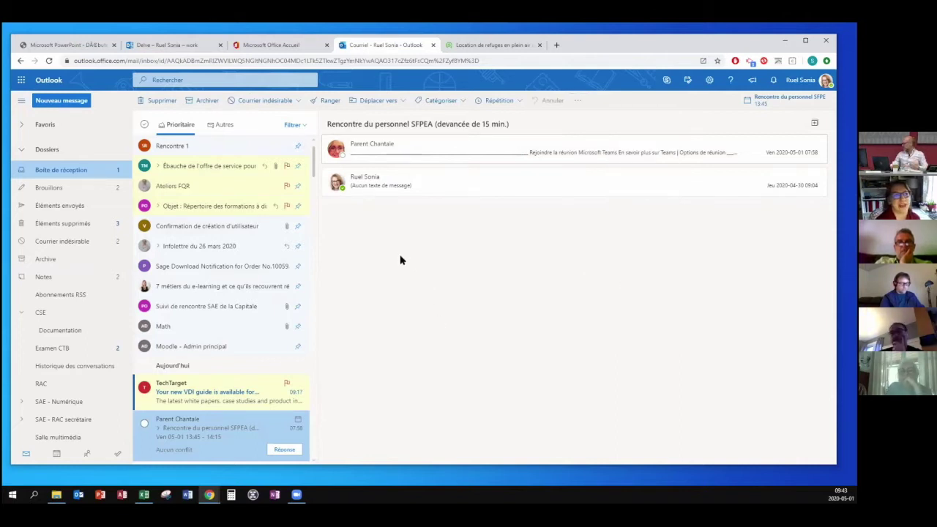
Start a test message to a suggested contact with a body of random letters.
{"action": "left_click", "coordinate": [74, 100]}
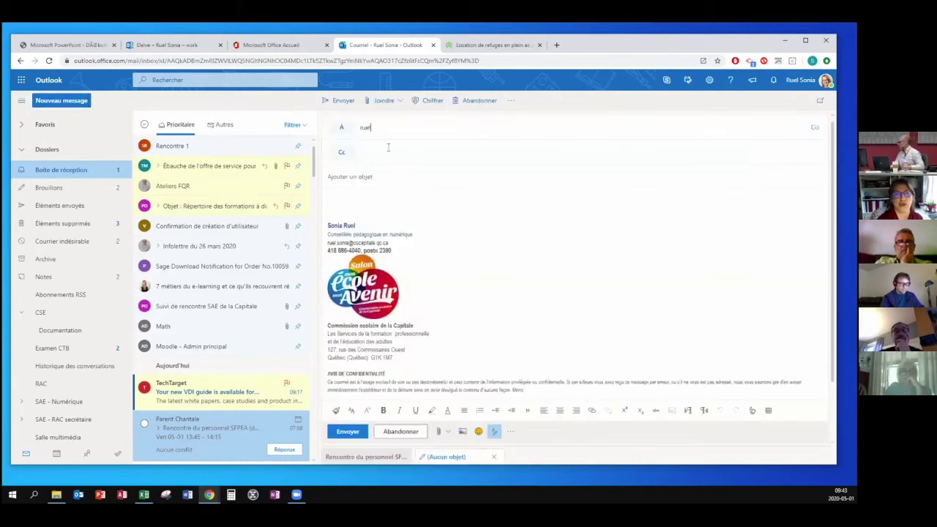
{"action": "type", "text": "ruel"}
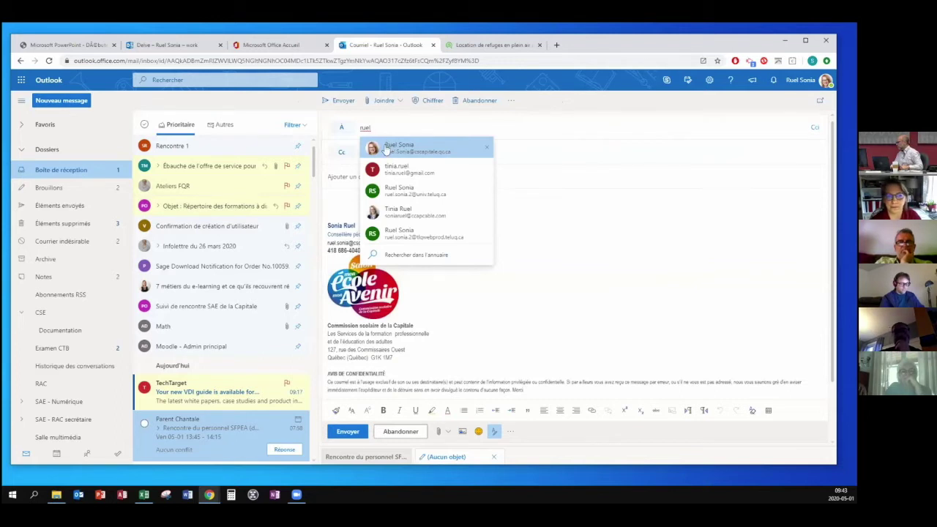
{"action": "left_click", "coordinate": [386, 148]}
{"action": "left_click", "coordinate": [355, 200]}
{"action": "type", "text": "djafdkjkdjfkdjf"}
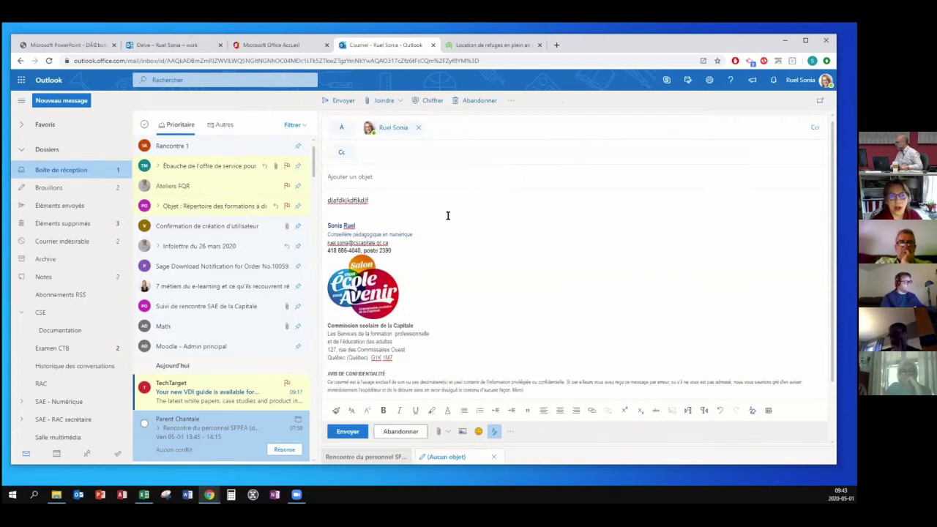
Look through Deleted Items, then pop out and discard the untitled test draft from Drafts.
{"action": "left_click", "coordinate": [59, 227]}
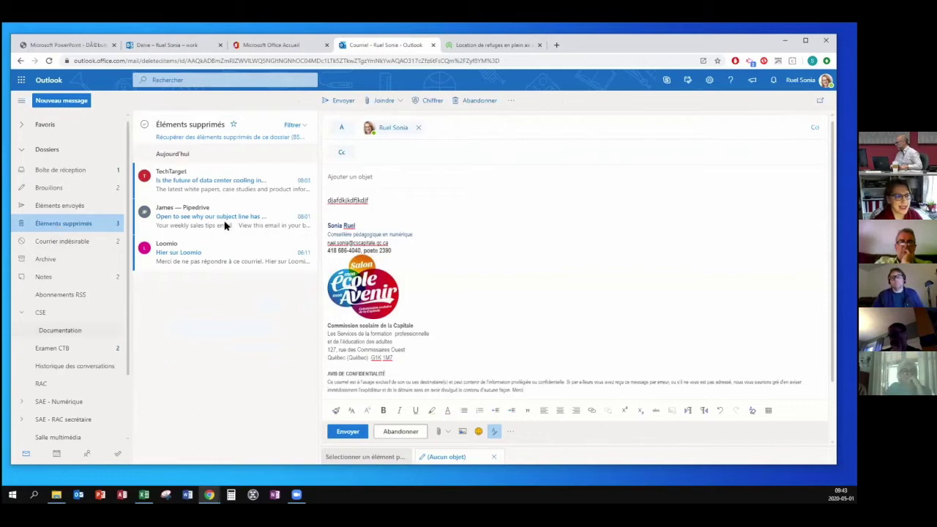
{"action": "left_click", "coordinate": [220, 226]}
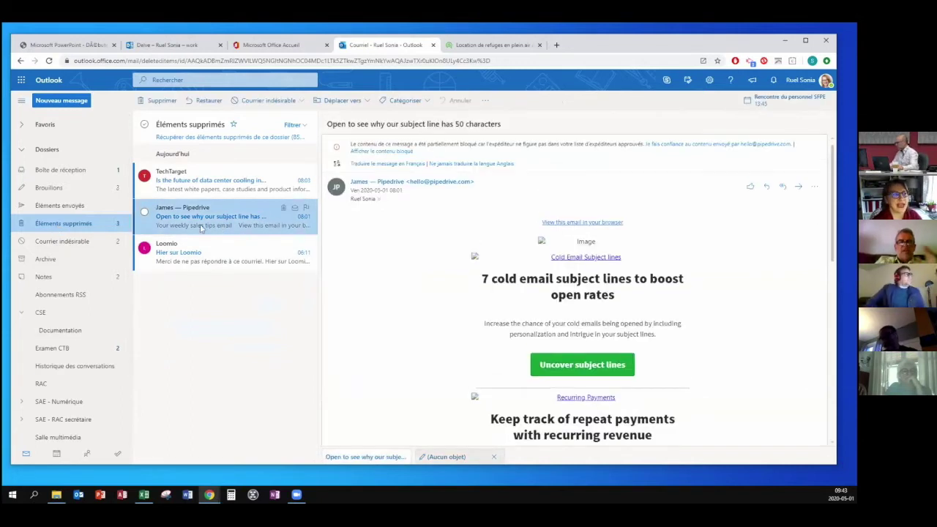
{"action": "left_click", "coordinate": [47, 188]}
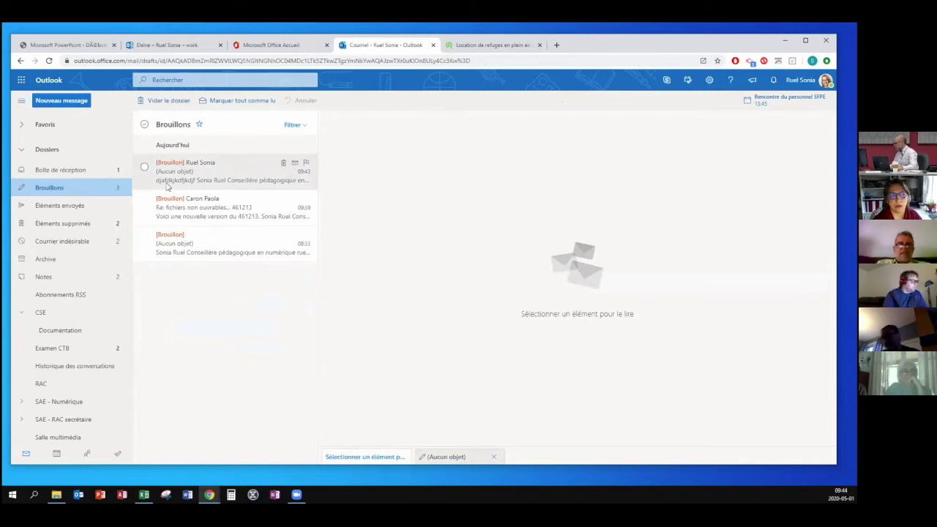
{"action": "left_click", "coordinate": [168, 186]}
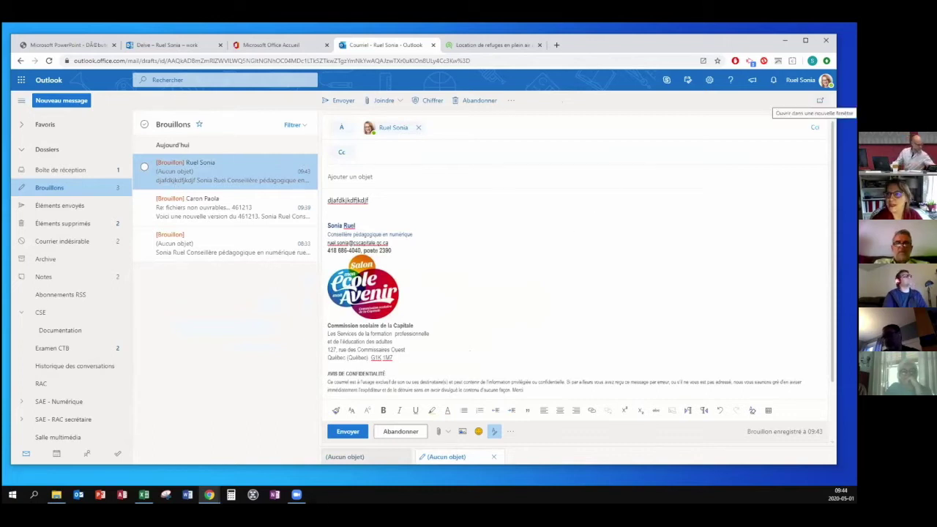
{"action": "left_click", "coordinate": [820, 101]}
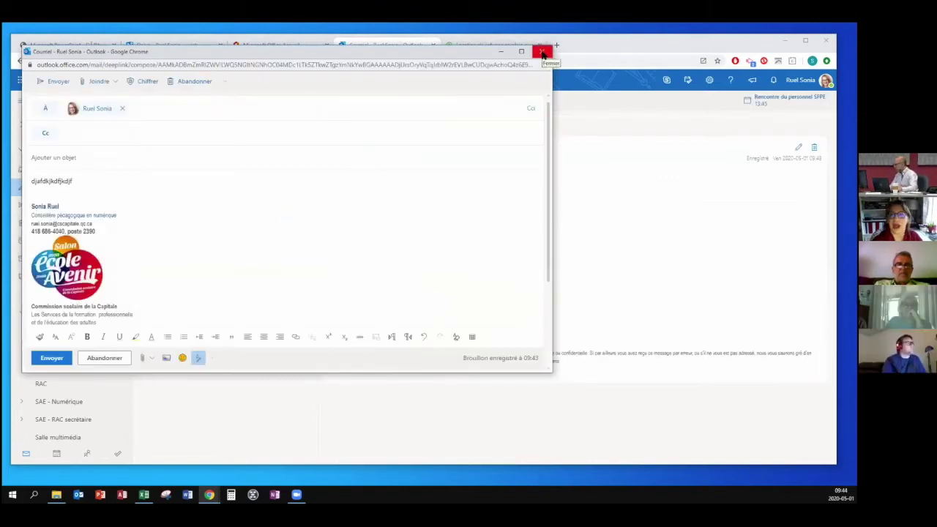
{"action": "left_click", "coordinate": [106, 358]}
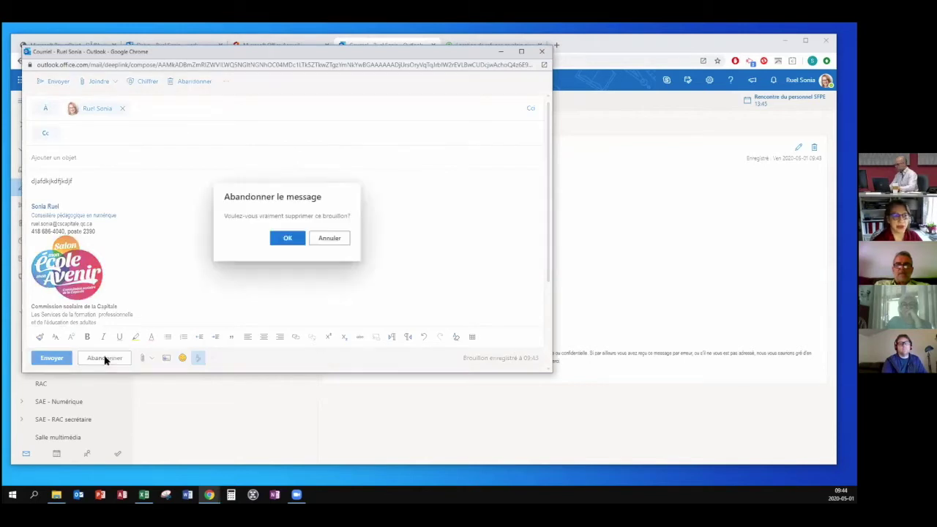
{"action": "left_click", "coordinate": [287, 239]}
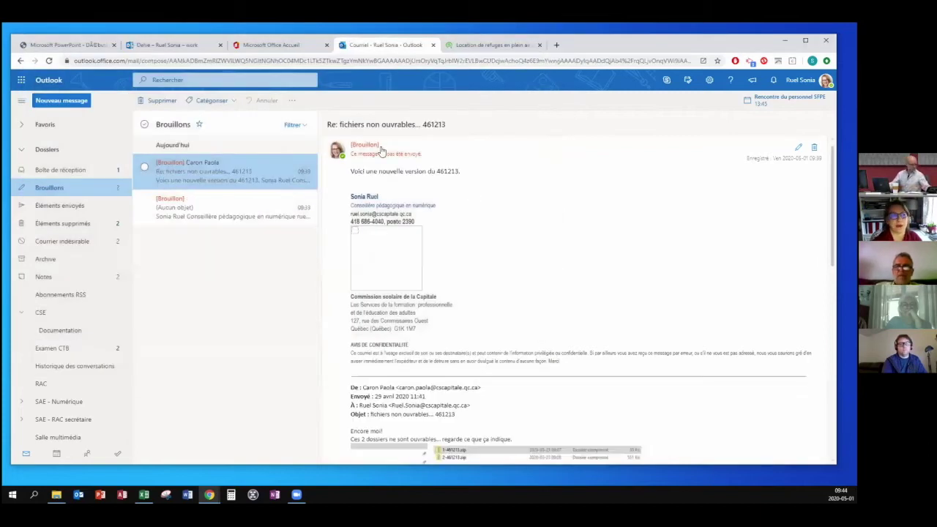
Start a new message addressed to the suggested contact.
{"action": "left_click", "coordinate": [381, 150]}
{"action": "left_click", "coordinate": [56, 102]}
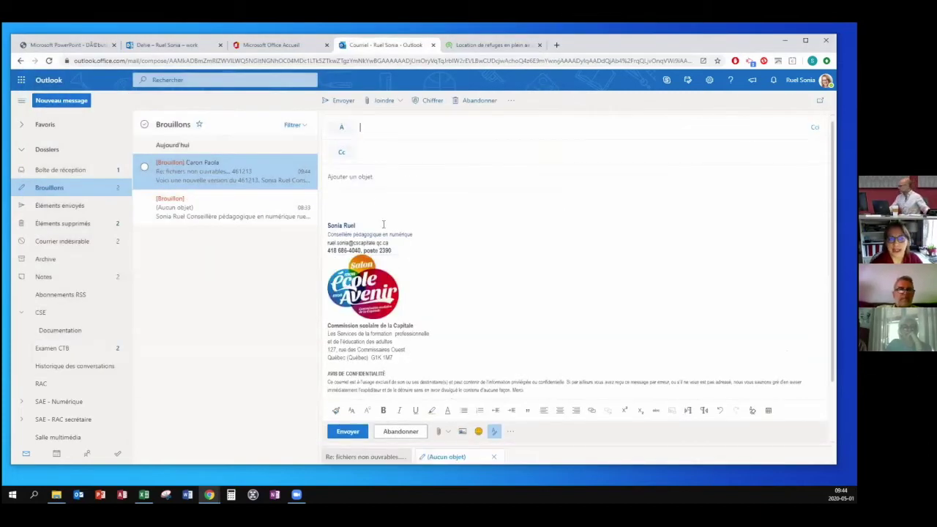
{"action": "type", "text": "ruel"}
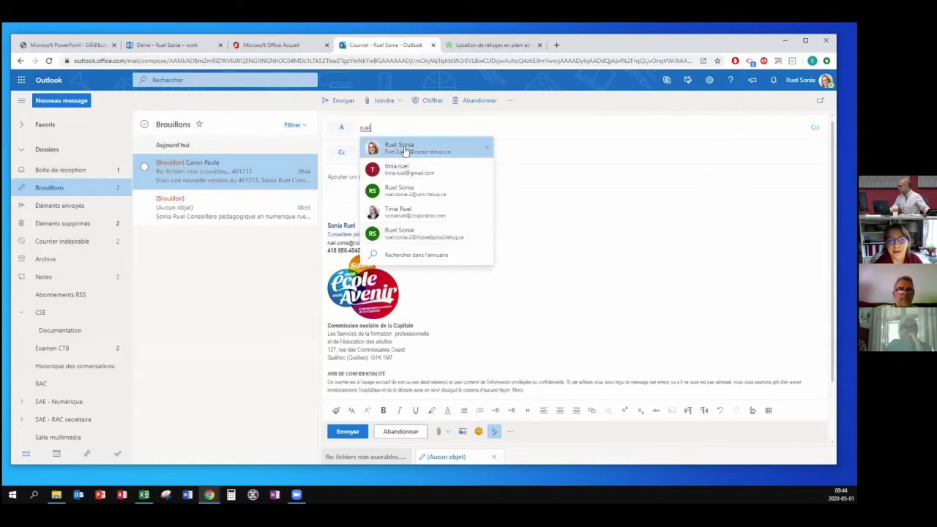
{"action": "left_click", "coordinate": [404, 149]}
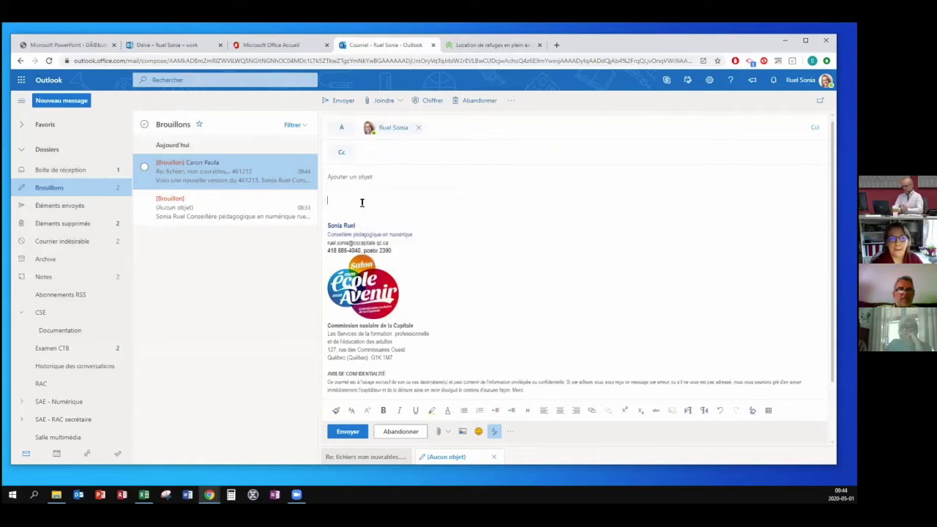
Browse this computer for an attachment, then cancel the file window without choosing a file.
{"action": "left_click", "coordinate": [399, 103]}
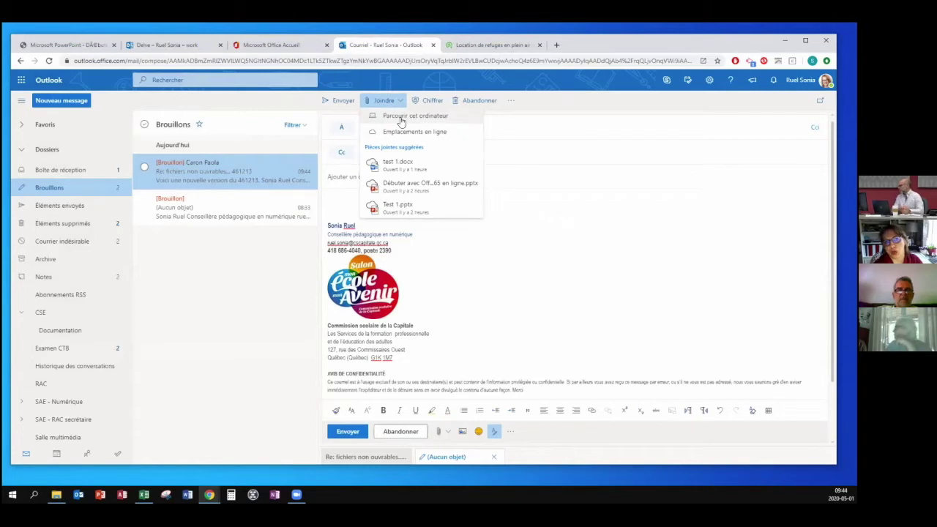
{"action": "left_click", "coordinate": [401, 121]}
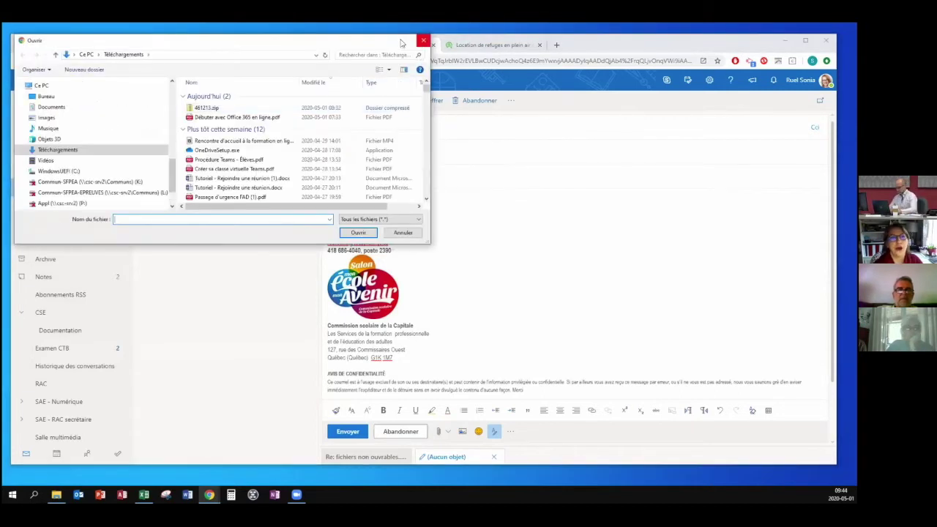
{"action": "left_click_drag", "start_coordinate": [377, 45], "coordinate": [388, 60]}
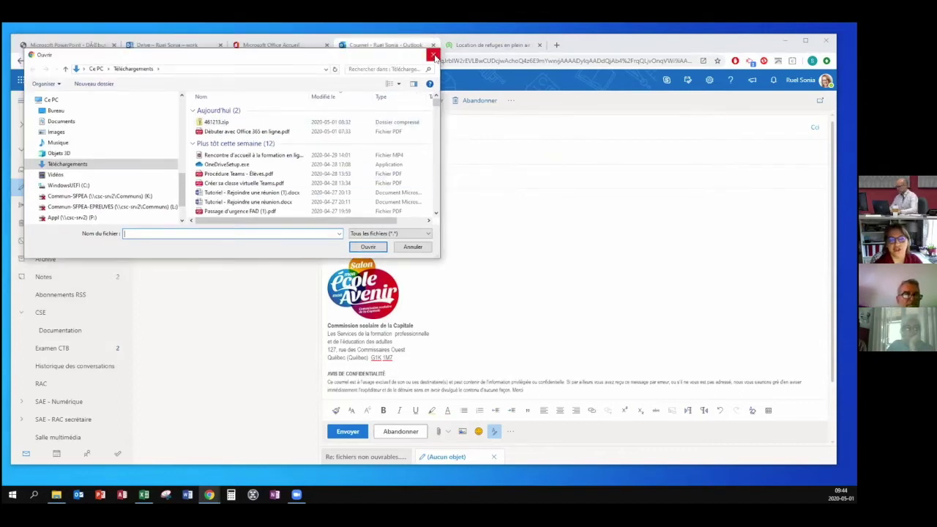
{"action": "left_click", "coordinate": [434, 56]}
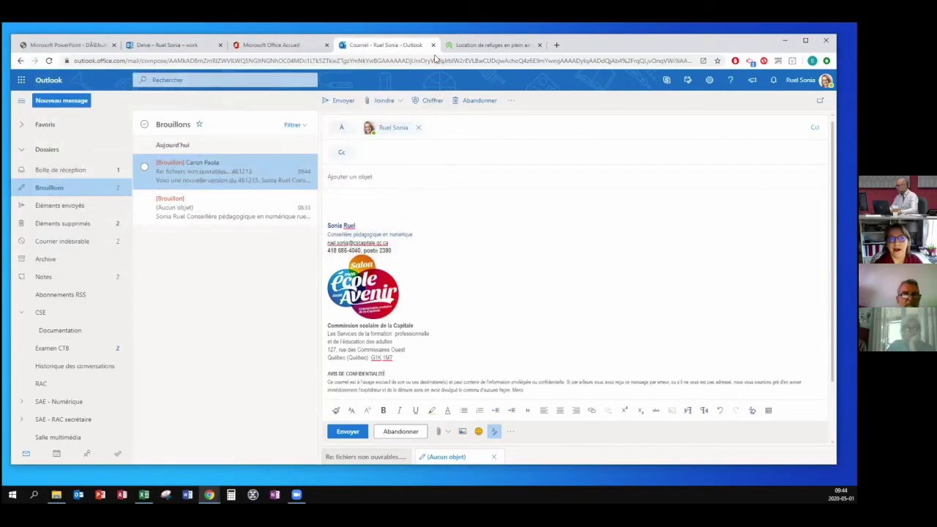
{"action": "left_click", "coordinate": [401, 103]}
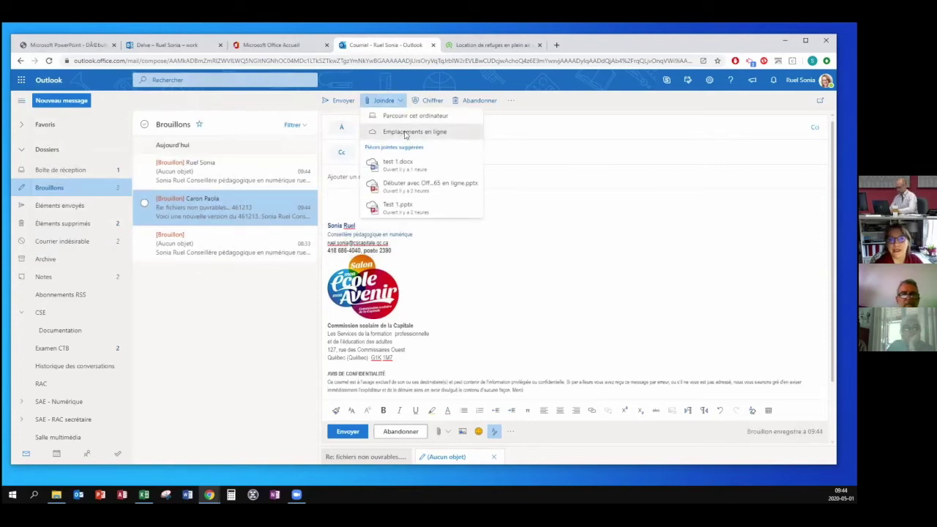
Attach Tutoriel - Rejoindre une réunion.docx from the OneDrive zoom folder as a OneDrive link.
{"action": "left_click", "coordinate": [405, 133]}
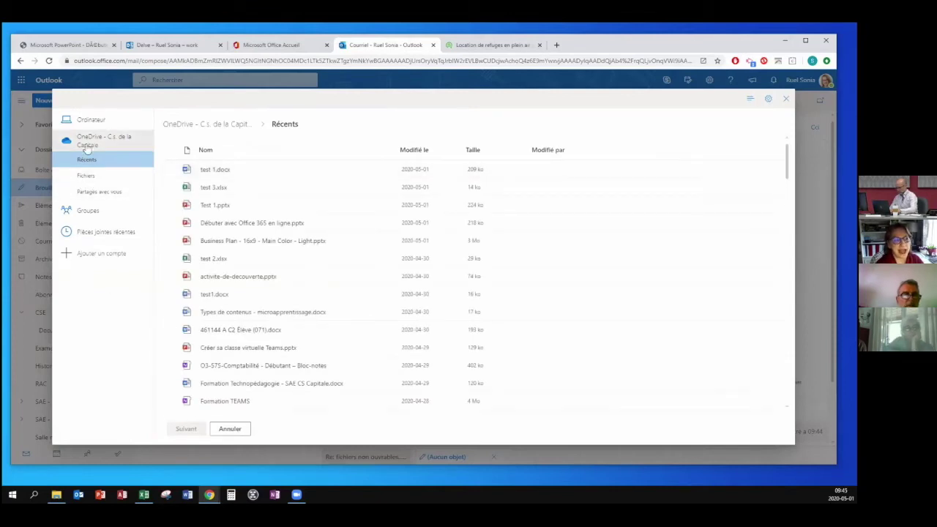
{"action": "left_click", "coordinate": [86, 175]}
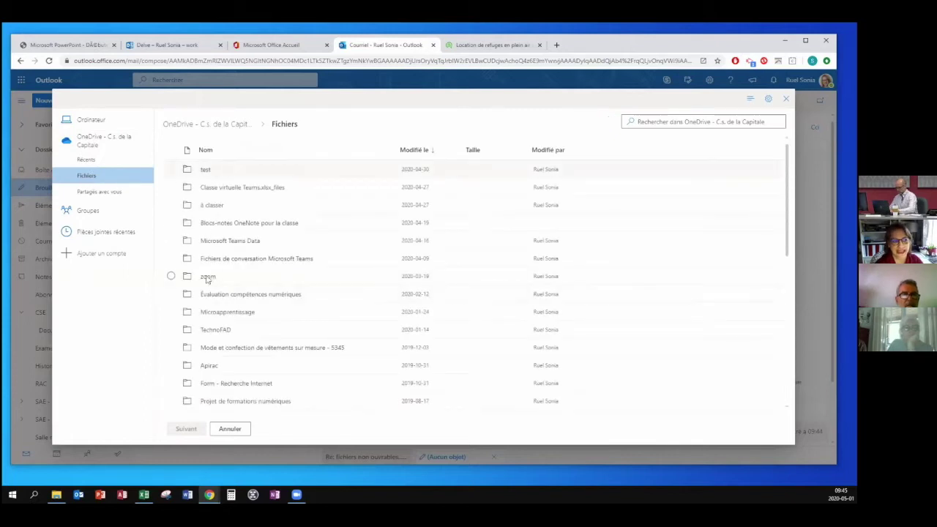
{"action": "left_click", "coordinate": [208, 277]}
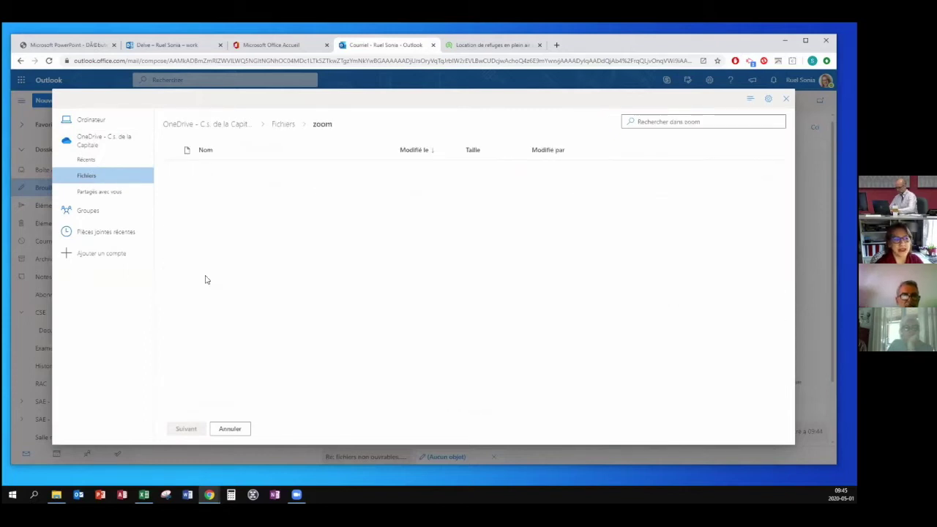
{"action": "left_click", "coordinate": [219, 188]}
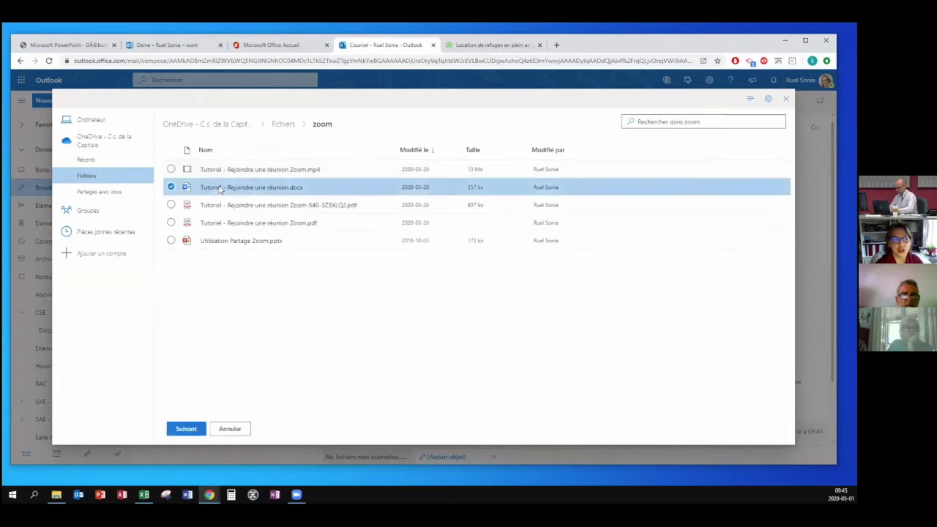
{"action": "left_click", "coordinate": [186, 429]}
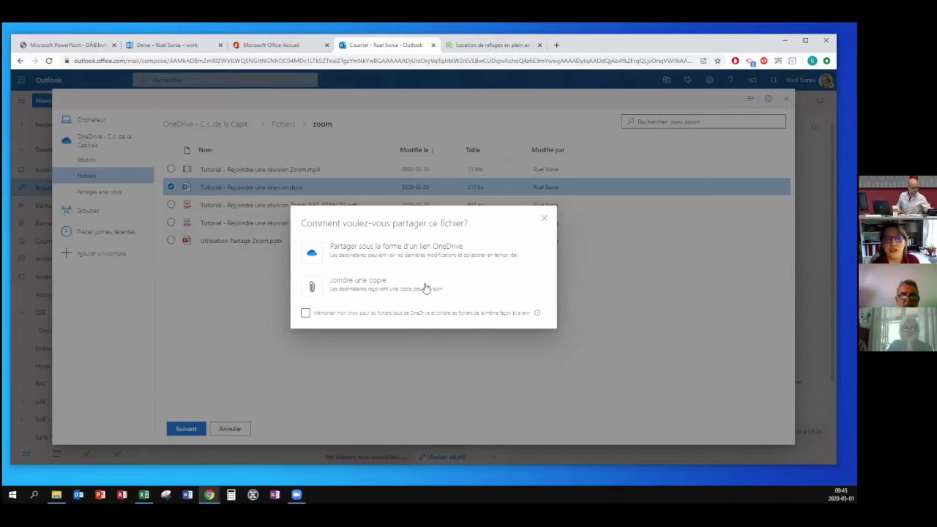
{"action": "left_click", "coordinate": [419, 252]}
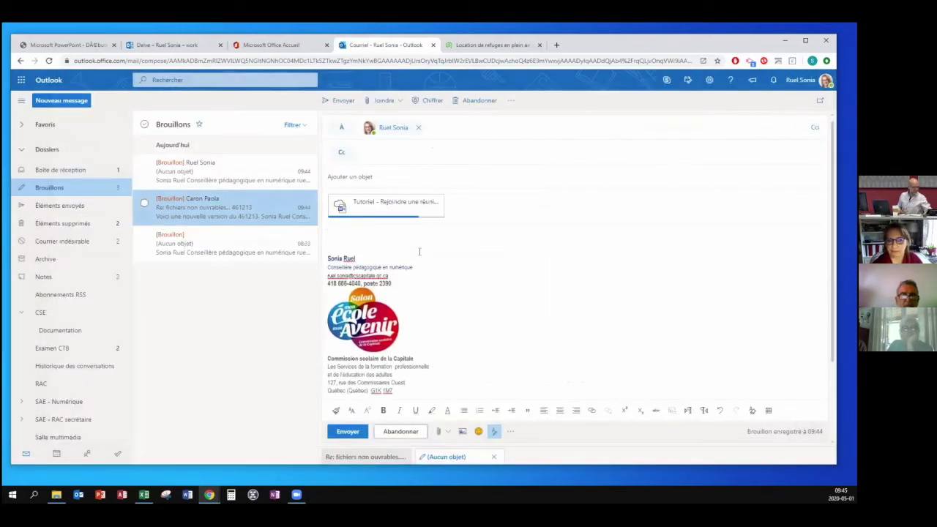
Check the attachment's sharing permission options without changing them.
{"action": "mouse_move", "coordinate": [439, 210]}
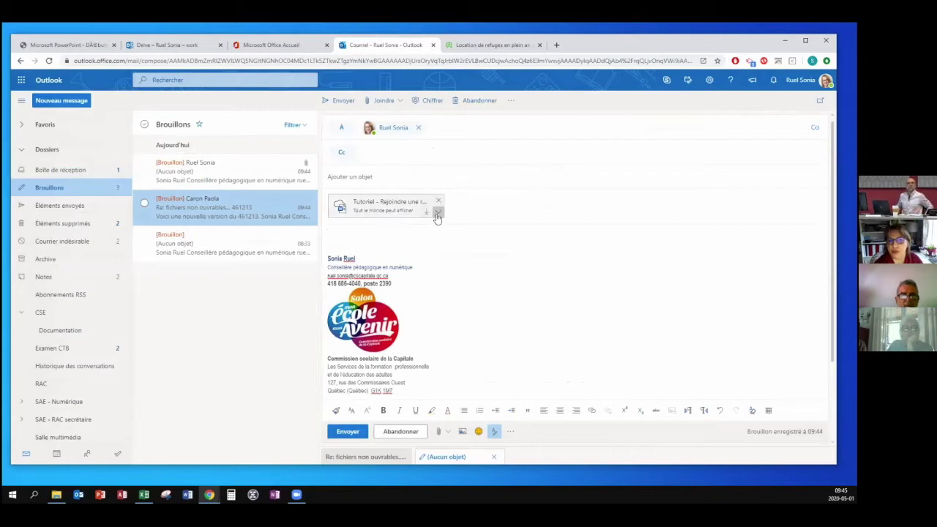
{"action": "left_click", "coordinate": [440, 213]}
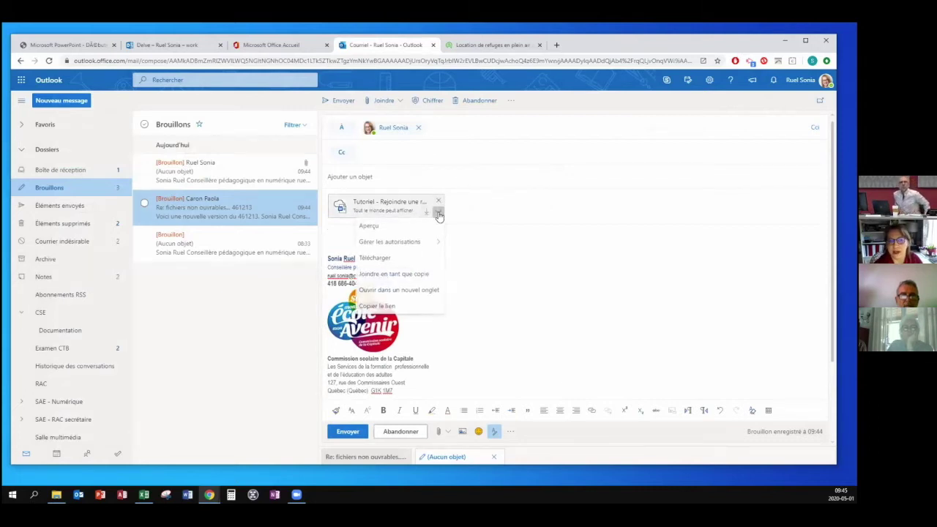
{"action": "mouse_move", "coordinate": [432, 246]}
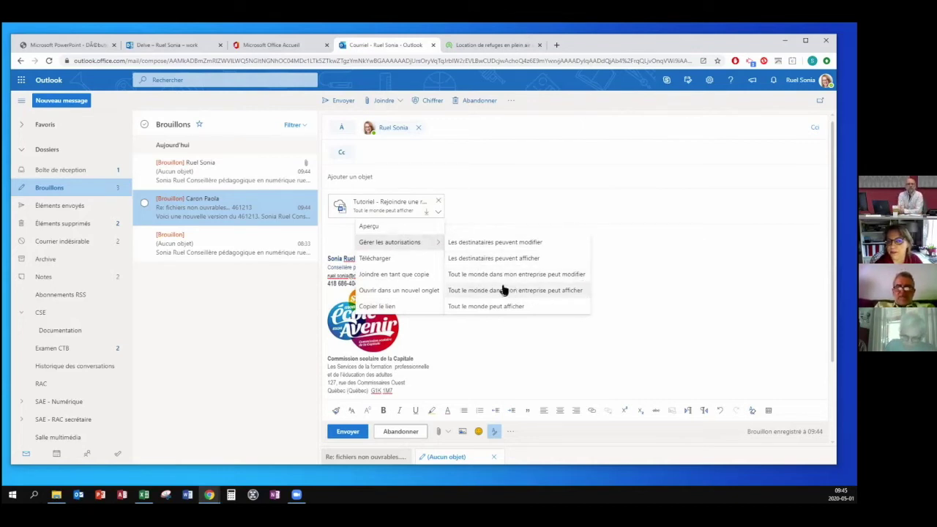
{"action": "left_click", "coordinate": [617, 259]}
Switch the tutorial attachment to an attached copy and turn bold formatting off.
{"action": "mouse_move", "coordinate": [424, 211]}
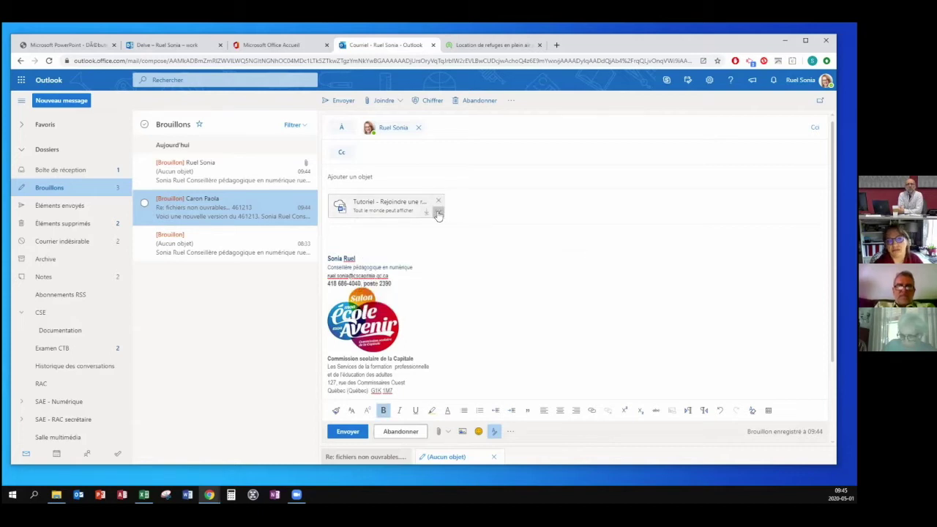
{"action": "left_click", "coordinate": [439, 212]}
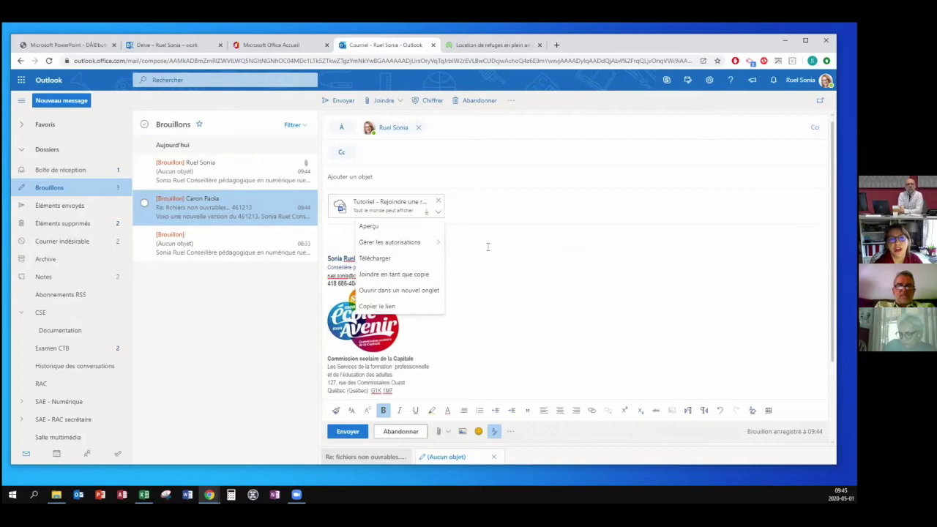
{"action": "left_click", "coordinate": [404, 273]}
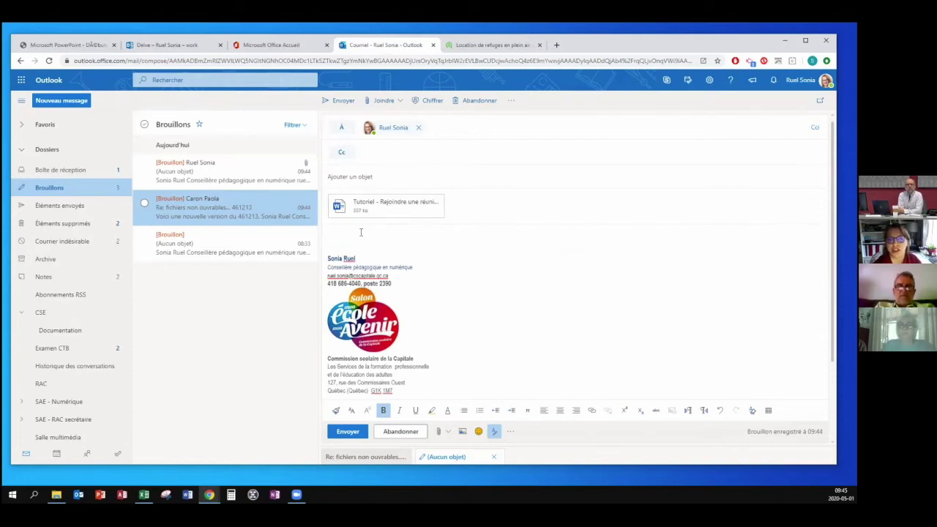
{"action": "key", "text": "ctrl+b"}
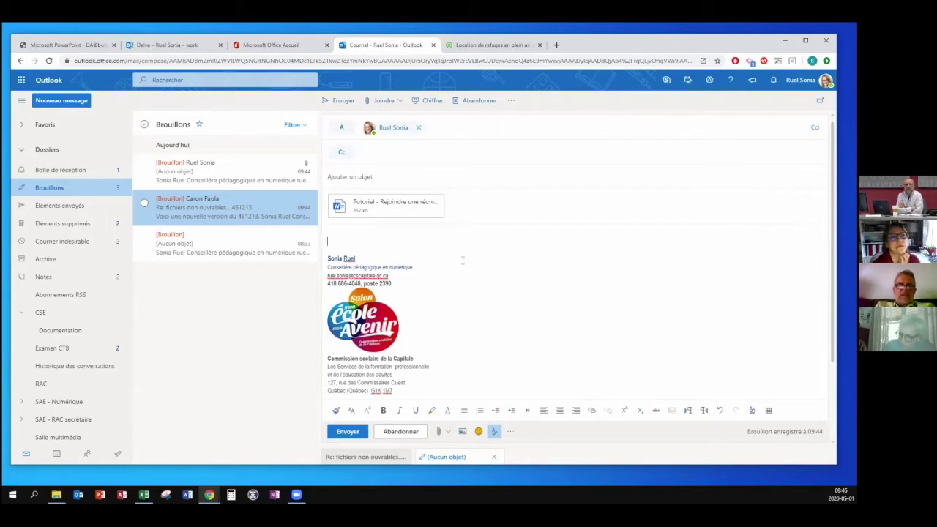
Load office.com in a new browser tab.
{"action": "left_click", "coordinate": [278, 46]}
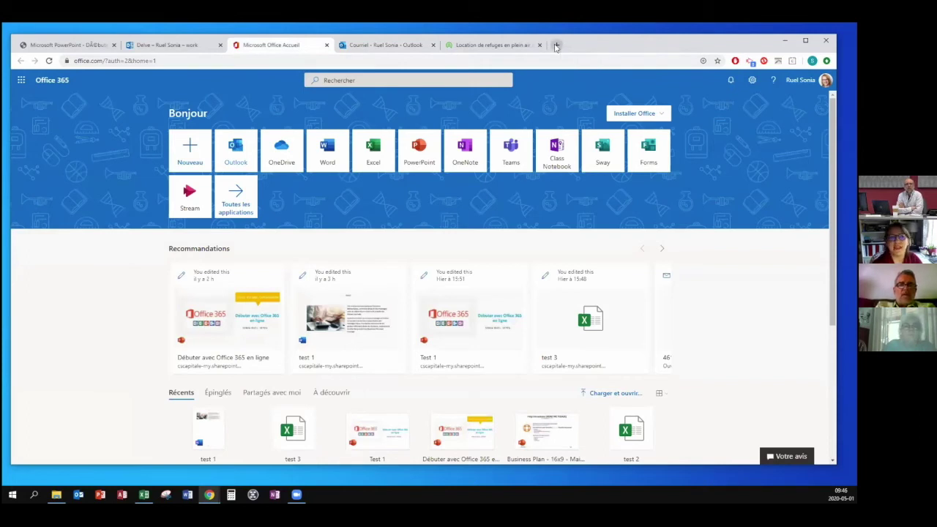
{"action": "left_click", "coordinate": [556, 45]}
{"action": "type", "text": "office.com"}
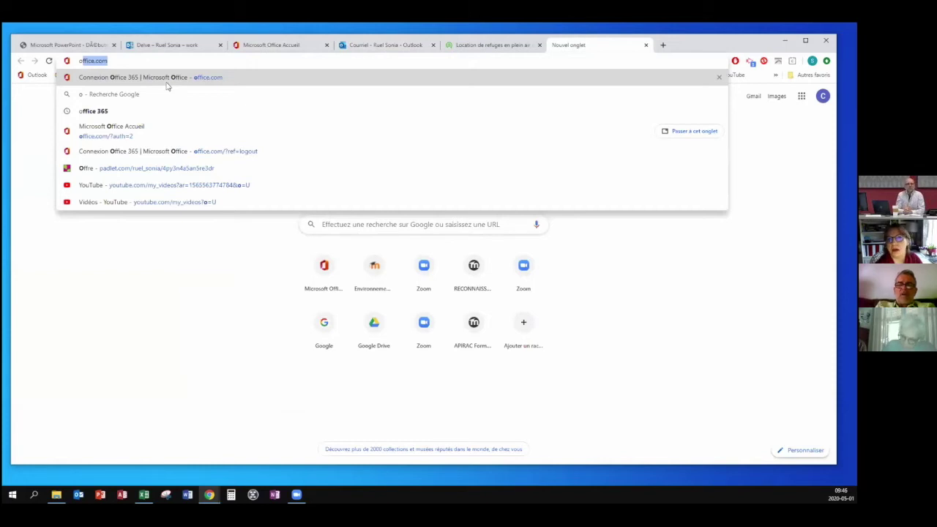
{"action": "left_click", "coordinate": [120, 61]}
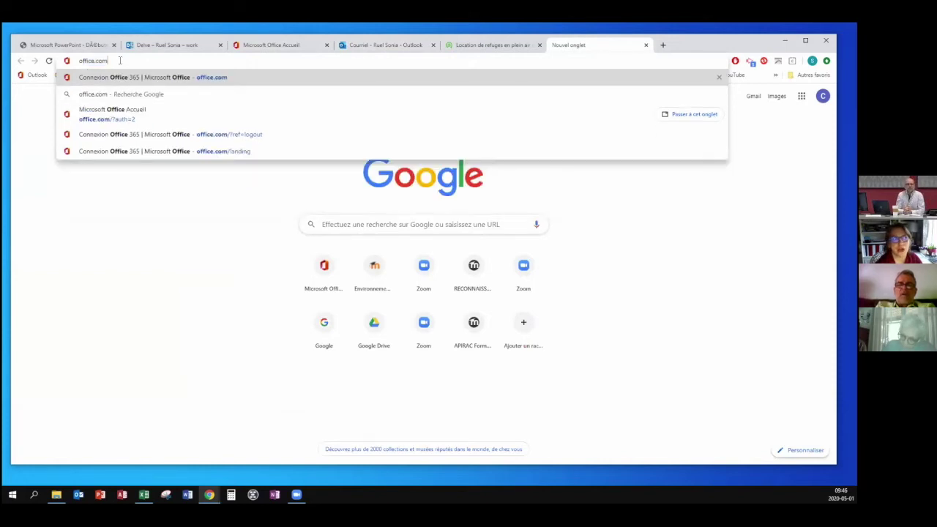
{"action": "key", "text": "Return"}
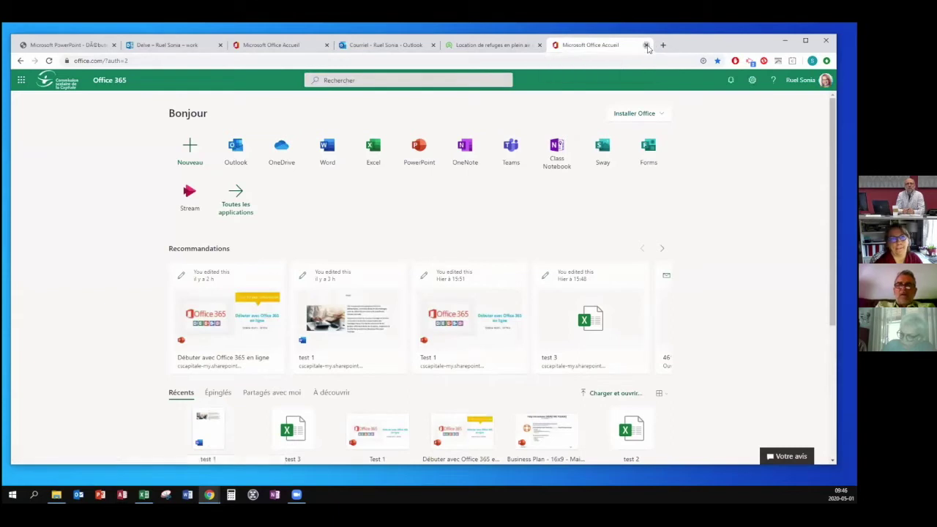
Close the duplicate Office home and Delve tabs and return to the Outlook mail tab.
{"action": "left_click", "coordinate": [646, 45]}
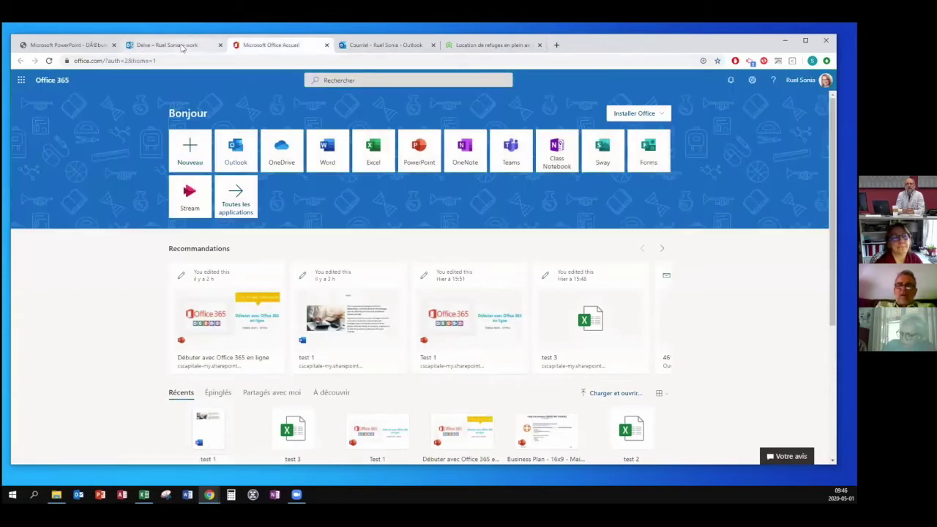
{"action": "left_click", "coordinate": [220, 46]}
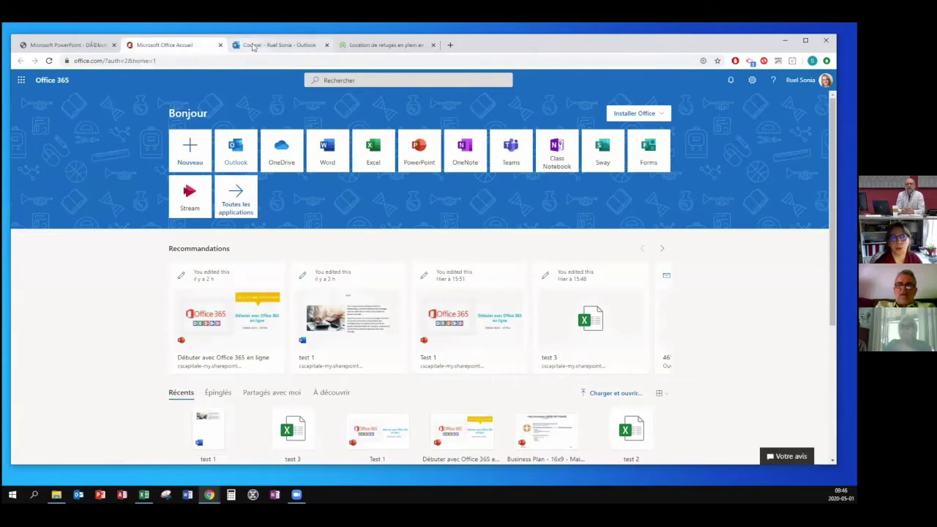
{"action": "left_click", "coordinate": [252, 45]}
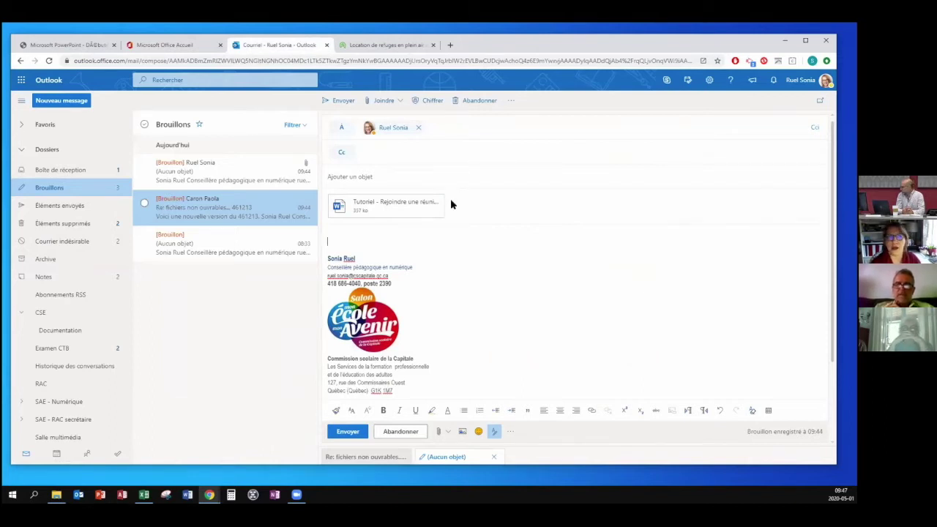
Send the draft without a subject, then go back to the inbox.
{"action": "left_click", "coordinate": [348, 431]}
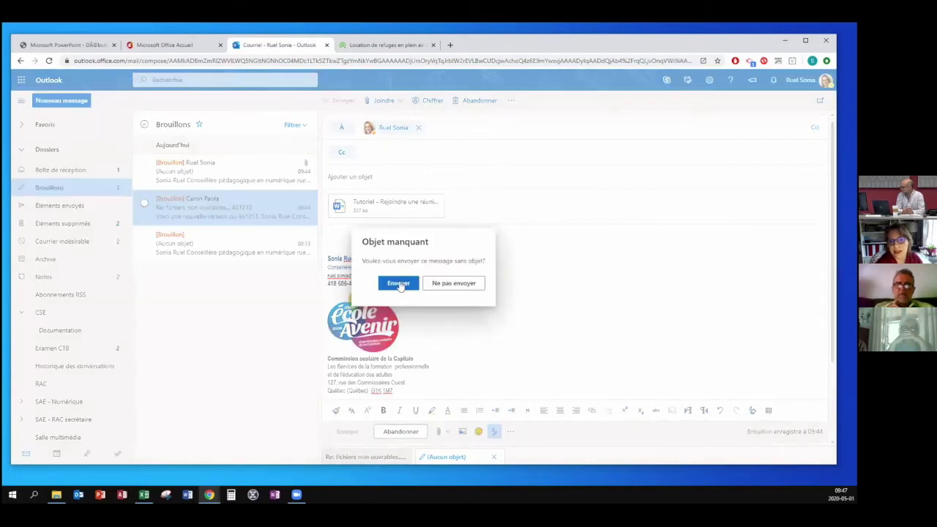
{"action": "left_click", "coordinate": [399, 285]}
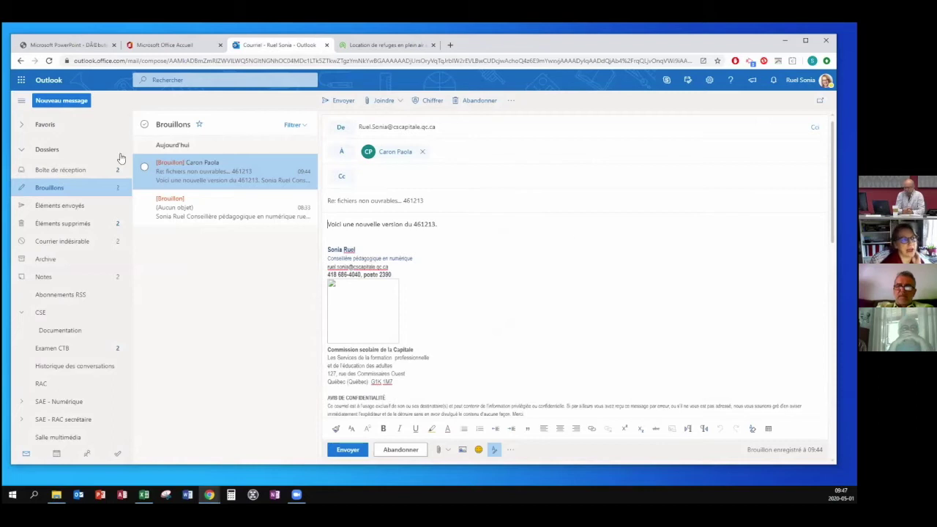
{"action": "left_click", "coordinate": [73, 169]}
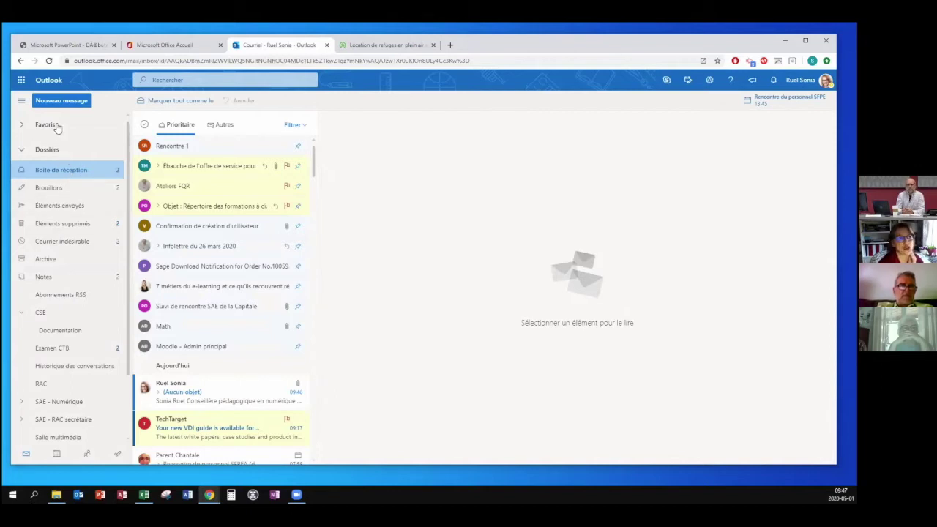
Add Éléments envoyés to Favoris and remove it again, collapse Dossiers, then switch to the calendar.
{"action": "left_click", "coordinate": [59, 208]}
{"action": "right_click", "coordinate": [92, 211]}
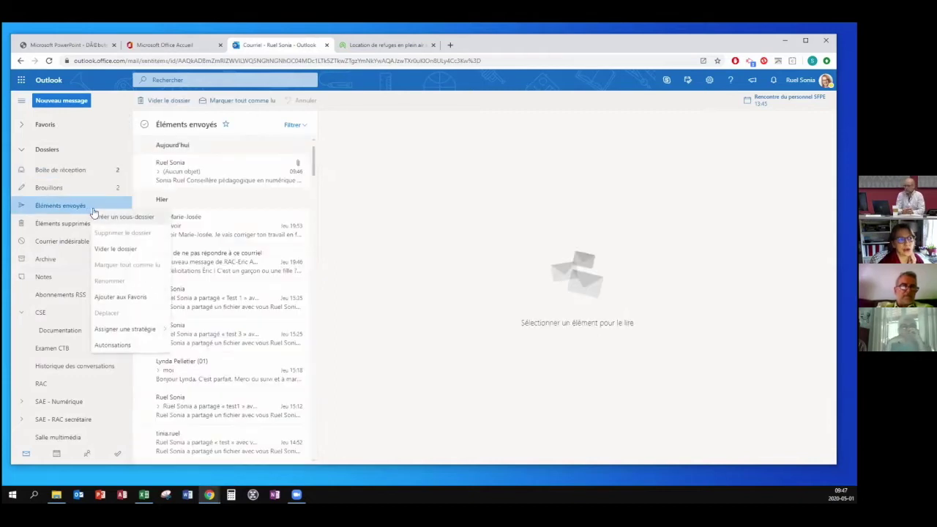
{"action": "left_click", "coordinate": [115, 298]}
{"action": "left_click", "coordinate": [21, 125]}
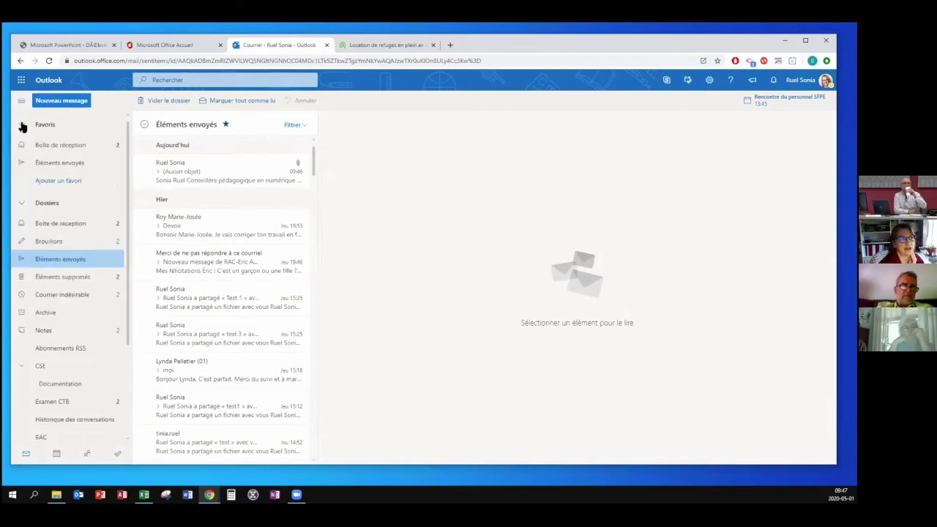
{"action": "right_click", "coordinate": [65, 166]}
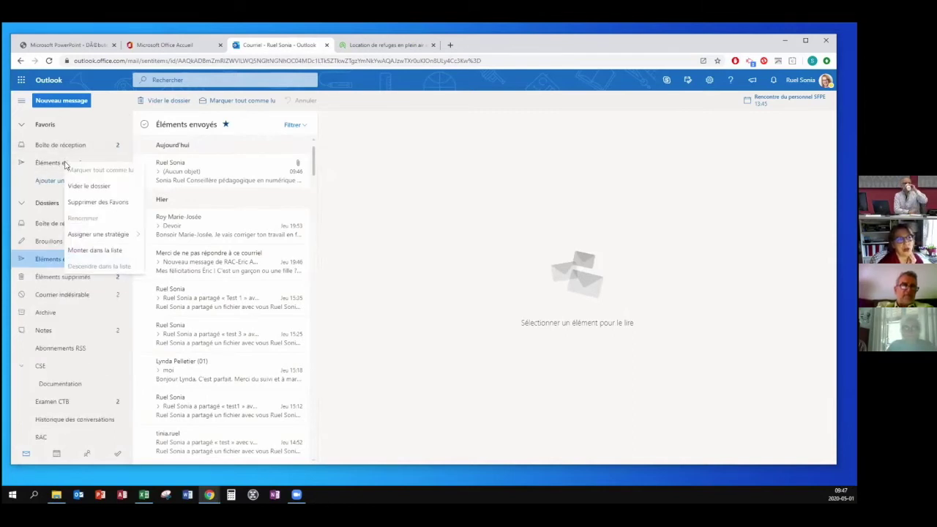
{"action": "left_click", "coordinate": [75, 202]}
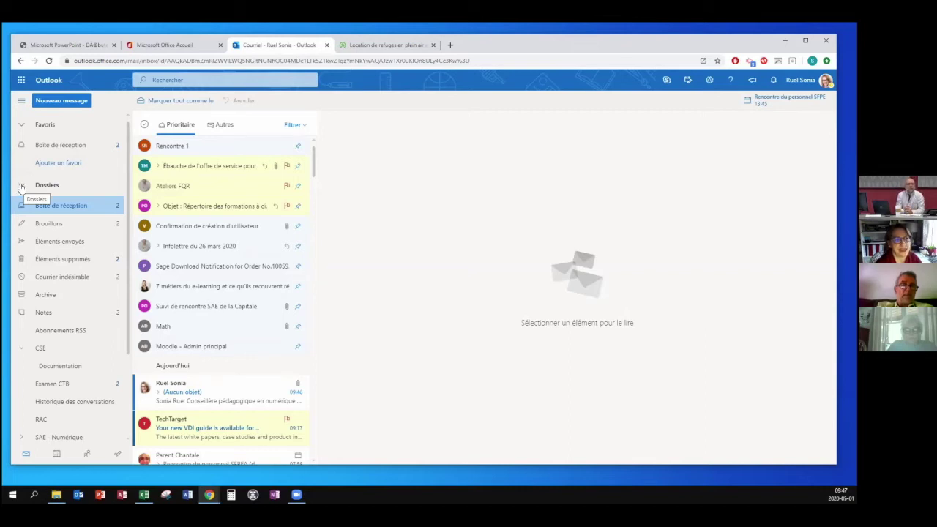
{"action": "left_click", "coordinate": [22, 188]}
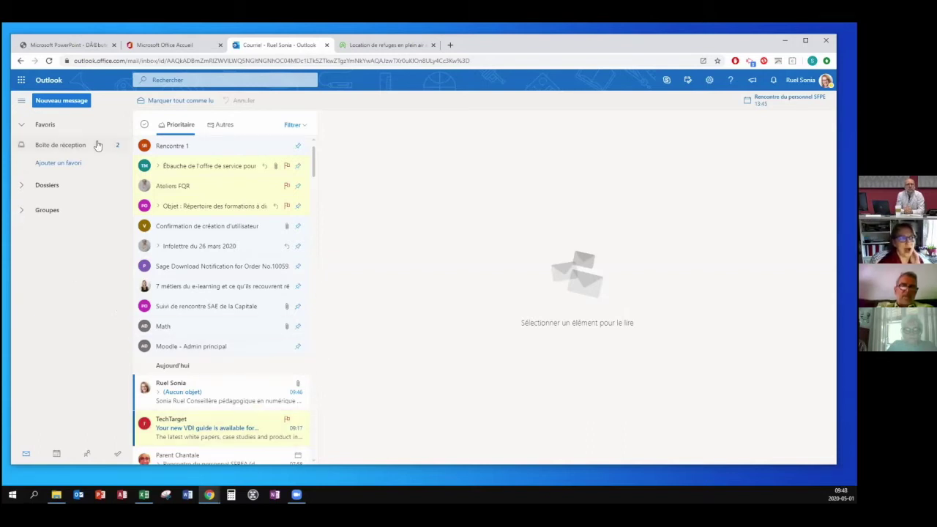
{"action": "left_click", "coordinate": [57, 454]}
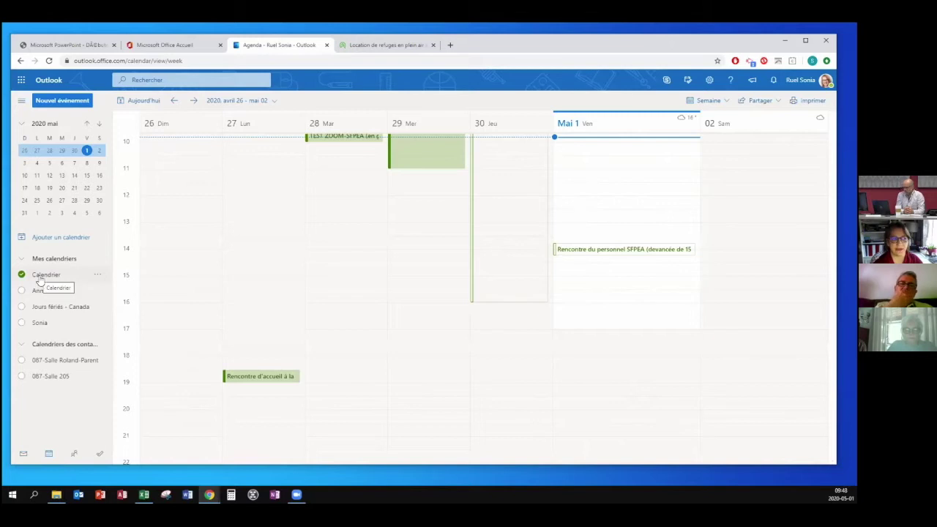
Turn the second personal calendar and Anniversaires on, then off again.
{"action": "left_click", "coordinate": [22, 323]}
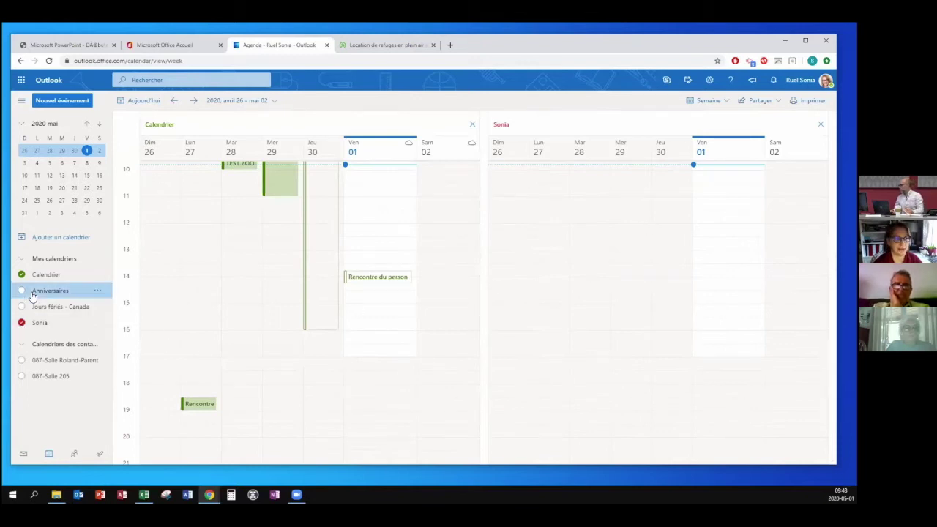
{"action": "left_click", "coordinate": [32, 295]}
{"action": "left_click", "coordinate": [32, 295]}
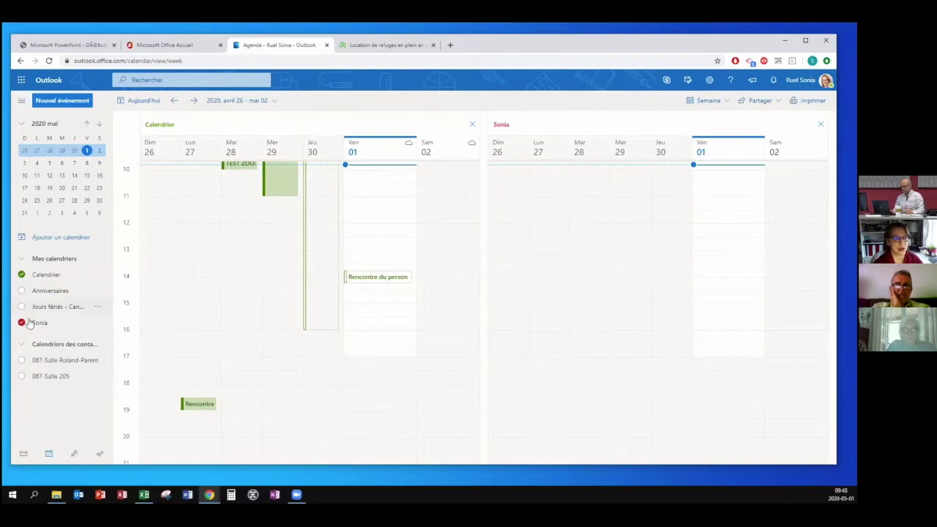
{"action": "left_click", "coordinate": [23, 326]}
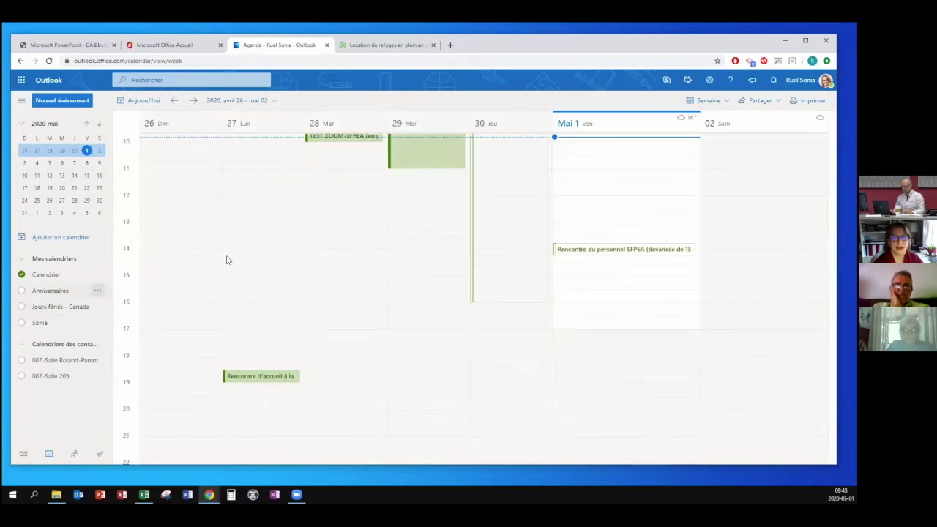
Switch the calendar view to Semaine scolaire, then Mois, then back to Semaine scolaire.
{"action": "left_click", "coordinate": [723, 107]}
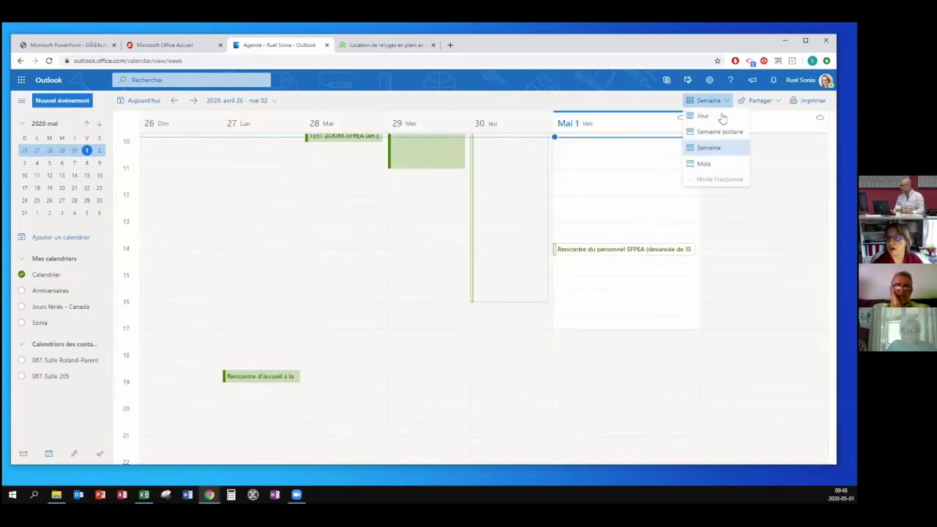
{"action": "left_click", "coordinate": [722, 133]}
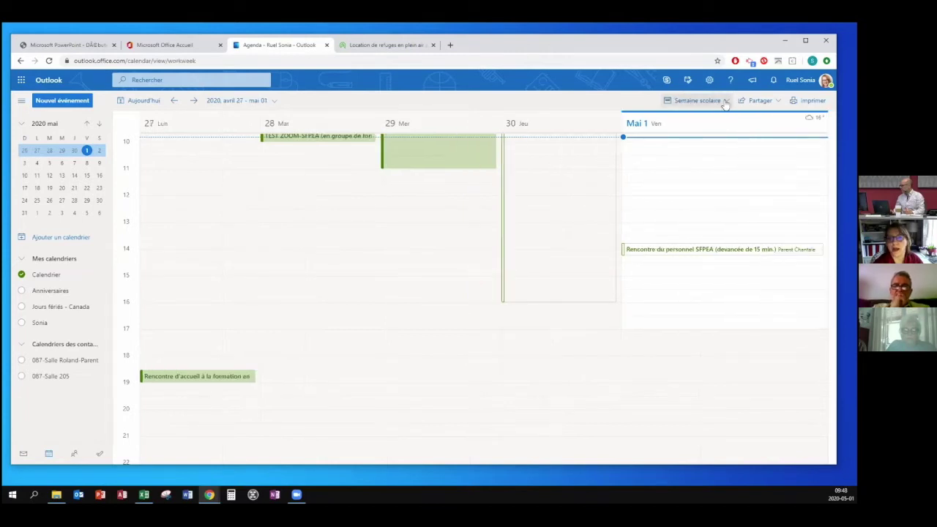
{"action": "left_click", "coordinate": [724, 104]}
{"action": "left_click", "coordinate": [706, 163]}
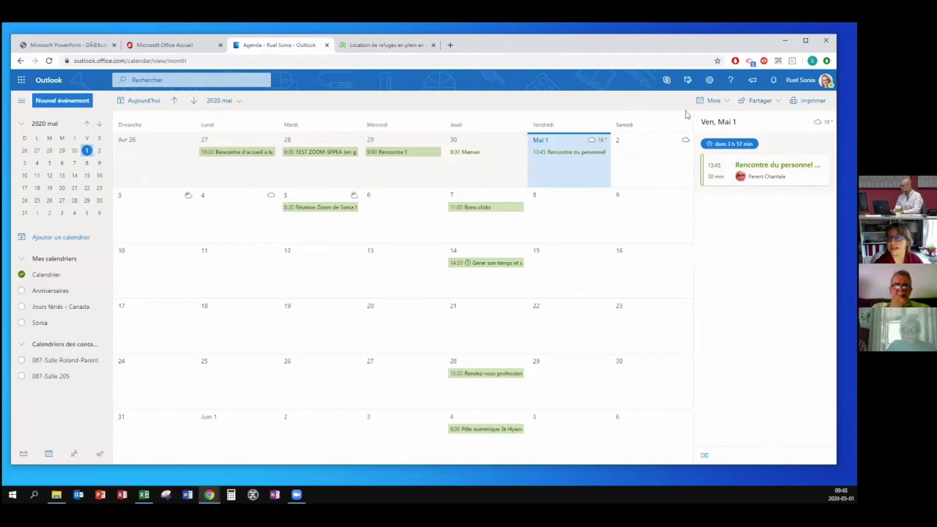
{"action": "left_click", "coordinate": [725, 101]}
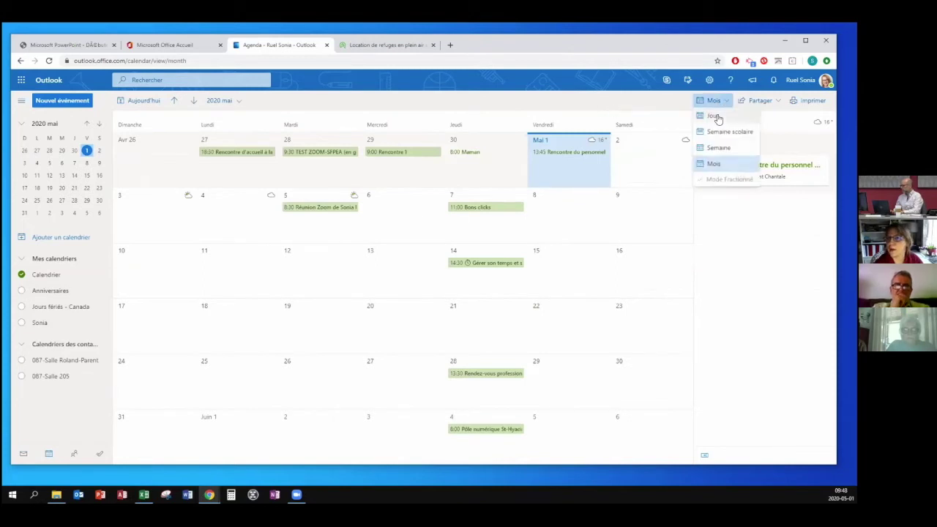
{"action": "left_click", "coordinate": [719, 133]}
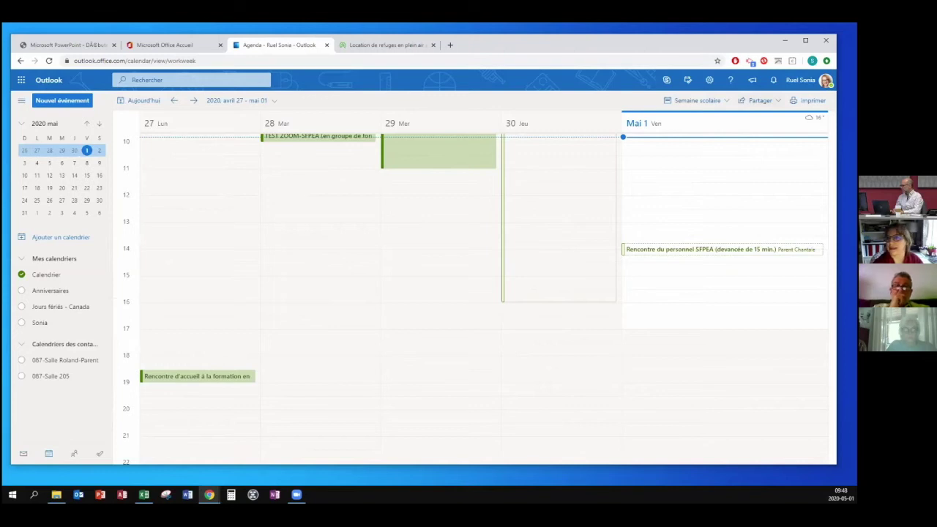
{"action": "left_click", "coordinate": [760, 101]}
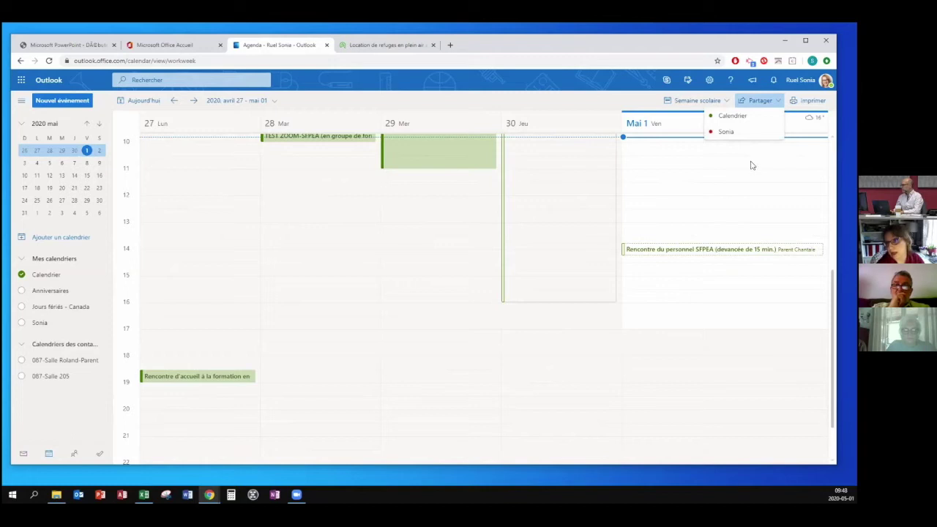
Open sharing and permissions for Calendrier and add a suggested contact as a share recipient.
{"action": "left_click", "coordinate": [97, 275]}
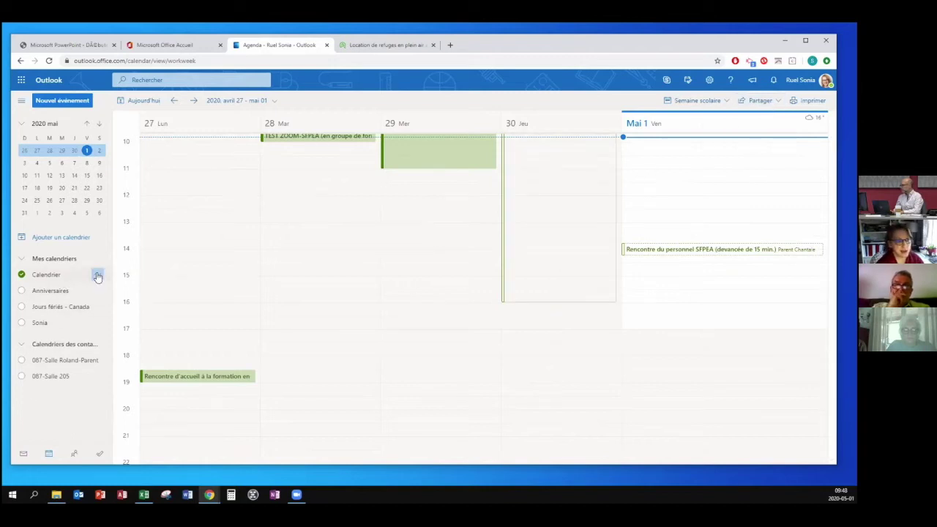
{"action": "left_click", "coordinate": [97, 276]}
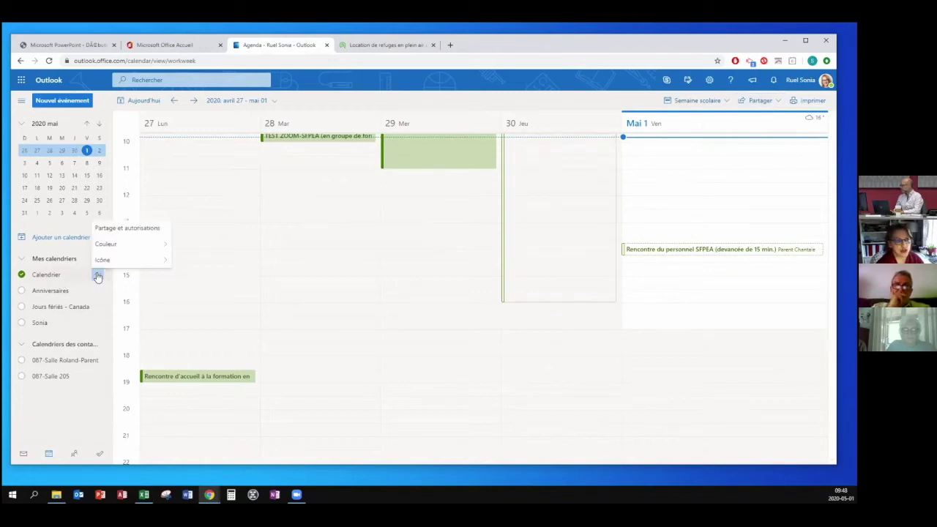
{"action": "left_click", "coordinate": [139, 235]}
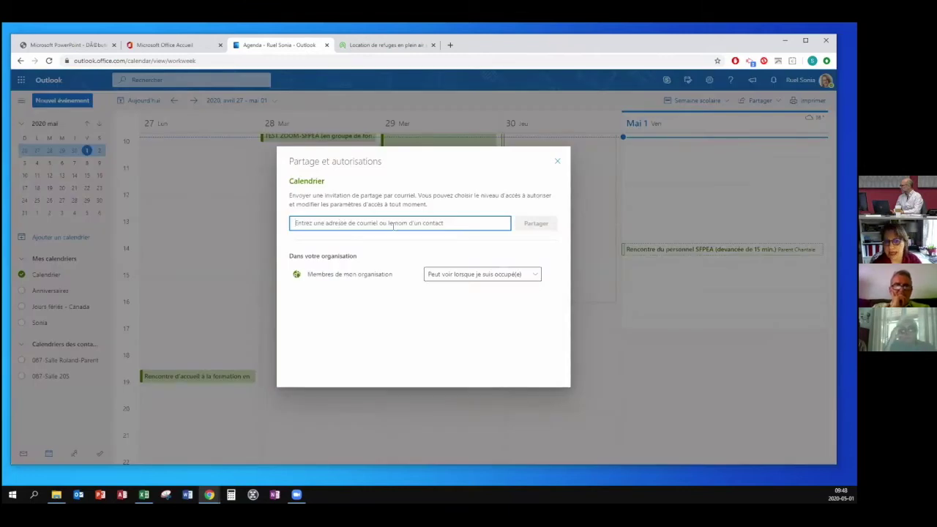
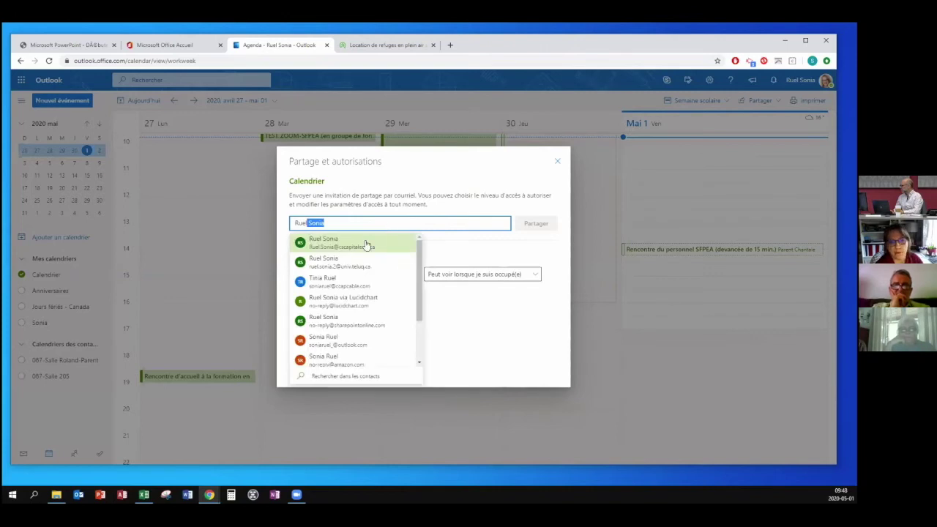
{"action": "left_click", "coordinate": [364, 243]}
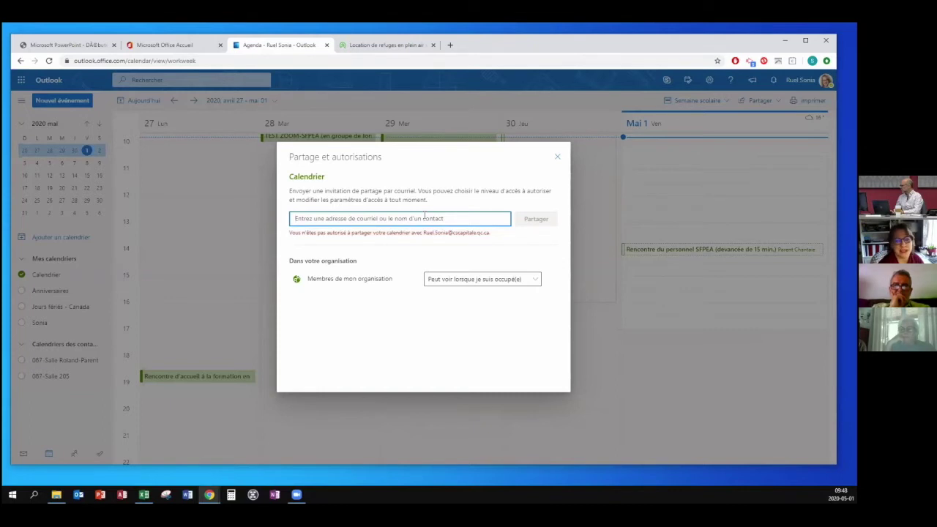
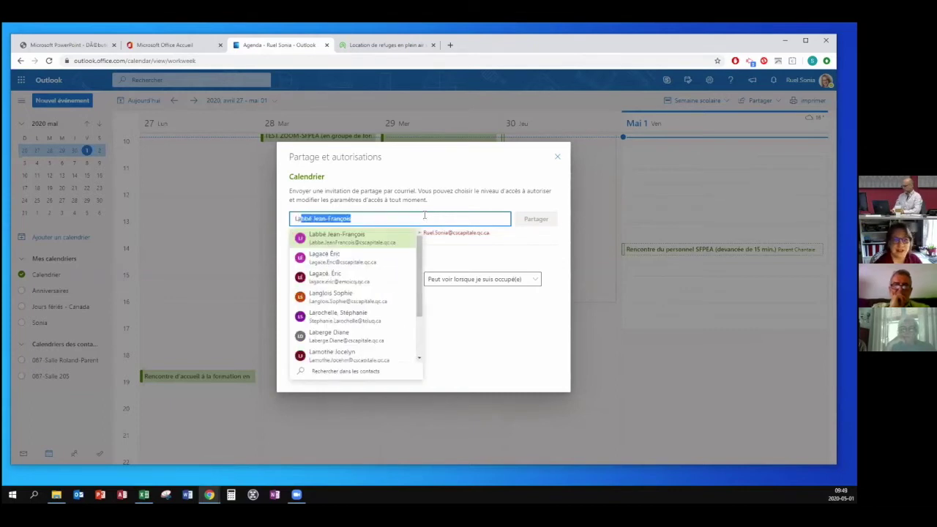
{"action": "key", "text": "Return"}
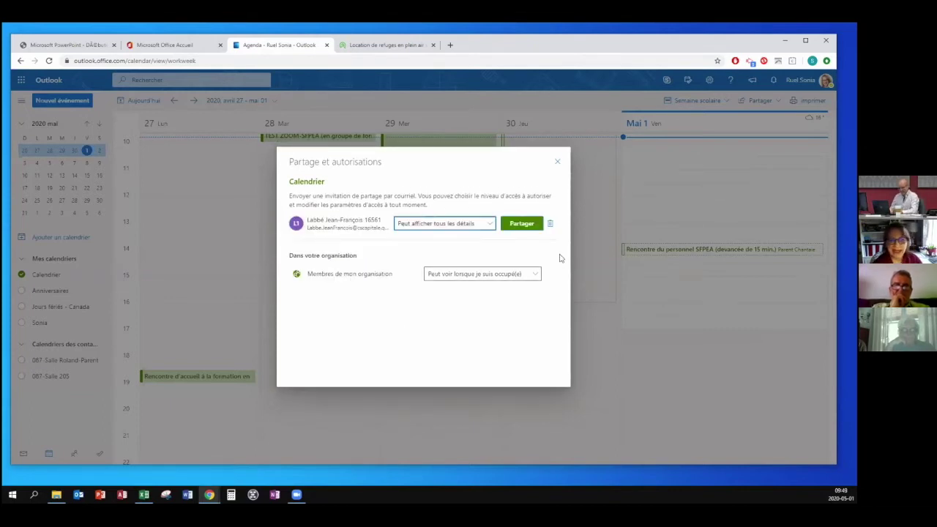
Review the contact's and organization's permission levels, remove the contact, and close the dialog.
{"action": "left_click", "coordinate": [491, 225]}
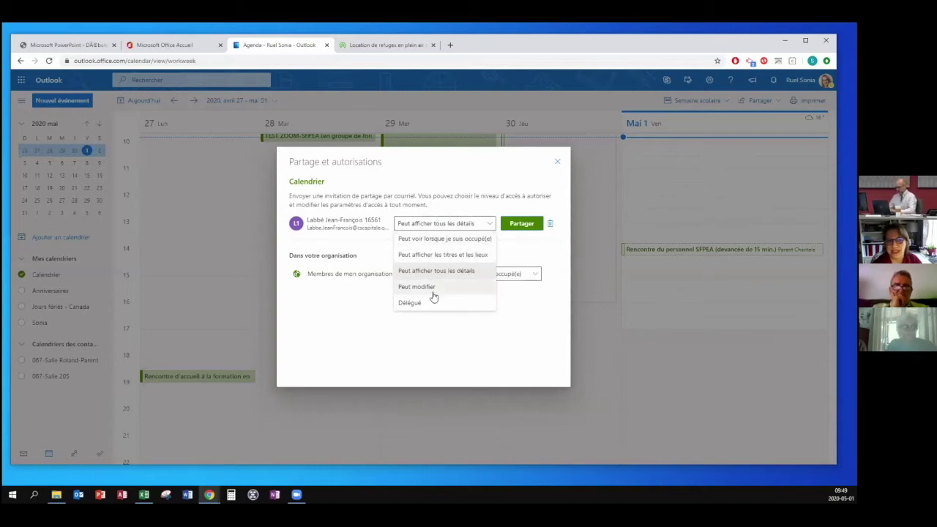
{"action": "left_click", "coordinate": [470, 180]}
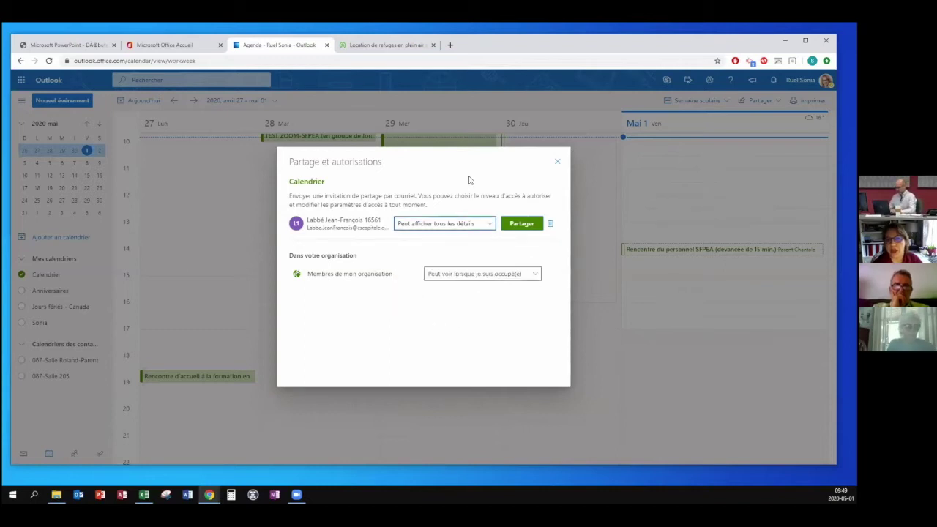
{"action": "left_click", "coordinate": [476, 276]}
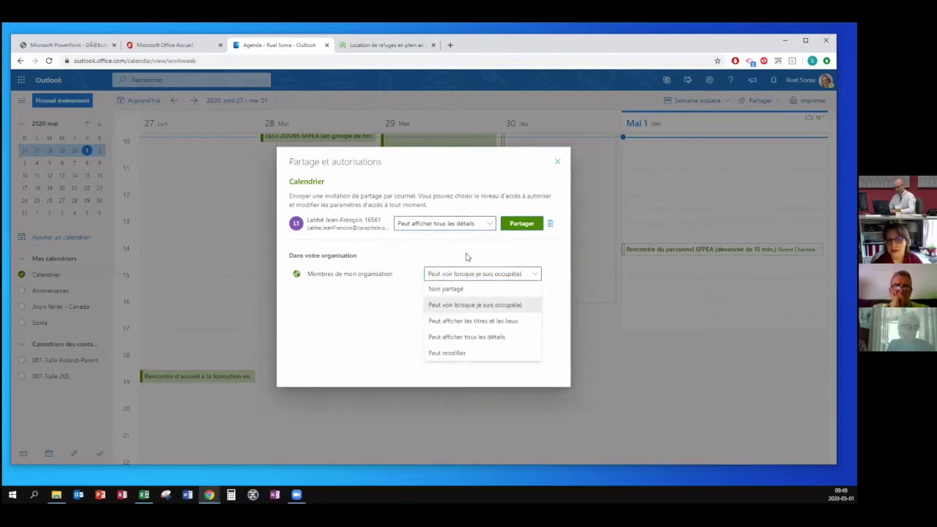
{"action": "left_click", "coordinate": [467, 256]}
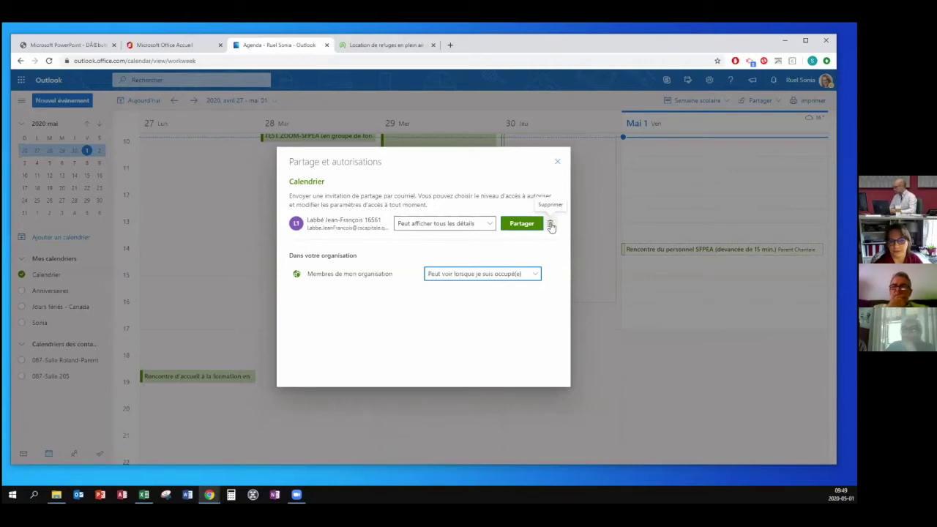
{"action": "left_click", "coordinate": [551, 226]}
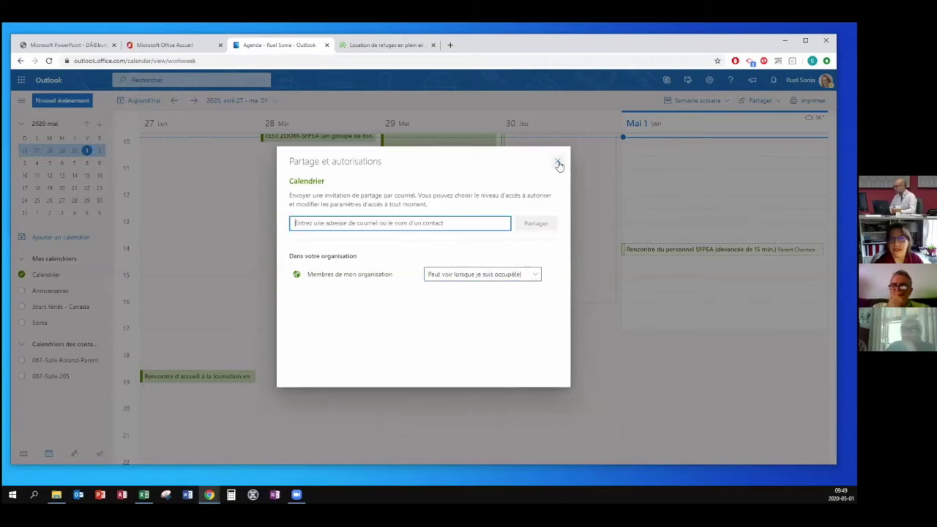
{"action": "left_click", "coordinate": [557, 161]}
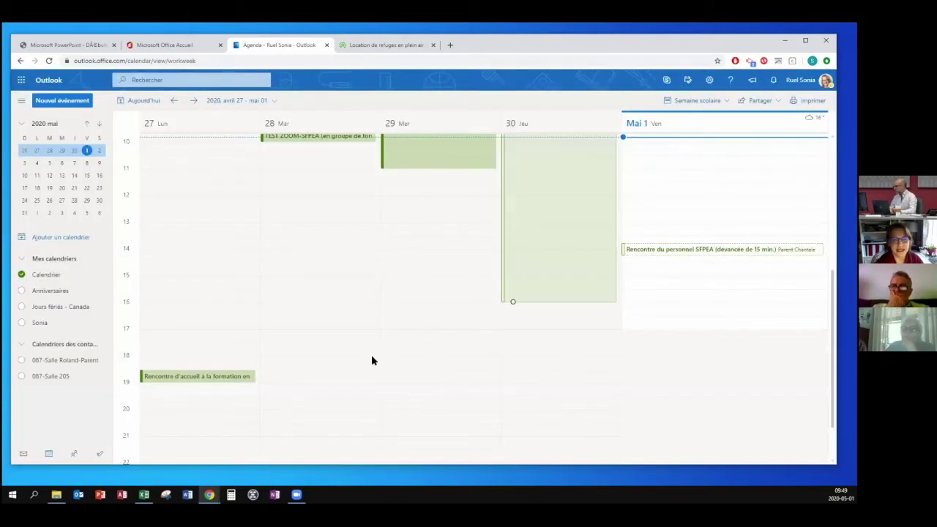
{"action": "right_click", "coordinate": [50, 277]}
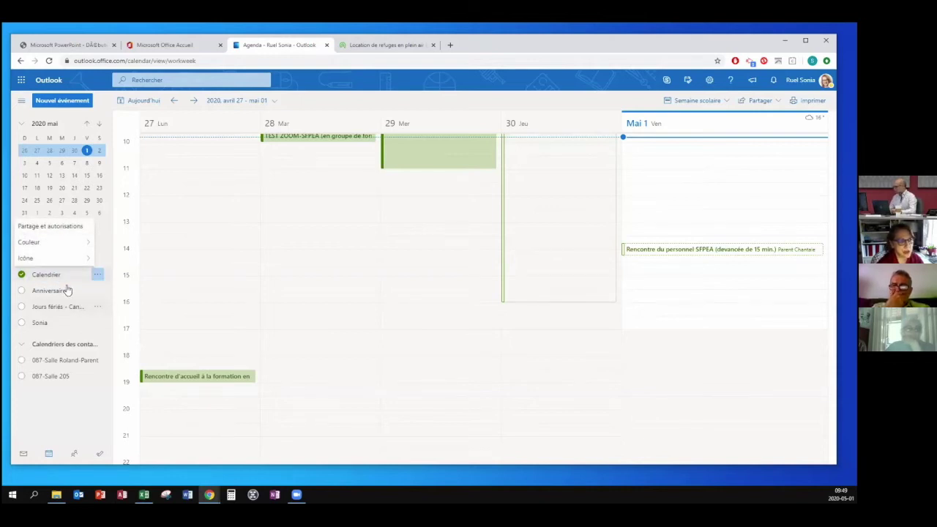
{"action": "left_click", "coordinate": [185, 254]}
{"action": "left_click", "coordinate": [98, 276]}
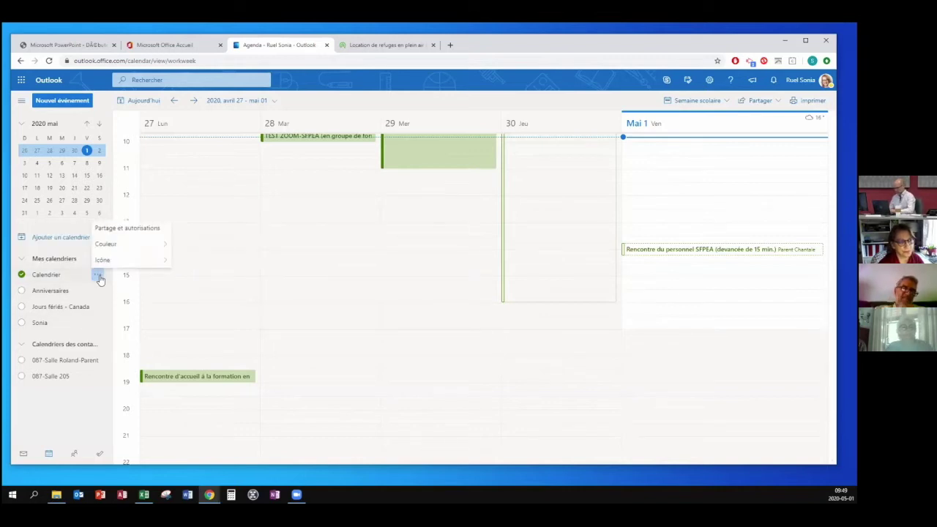
{"action": "right_click", "coordinate": [84, 329]}
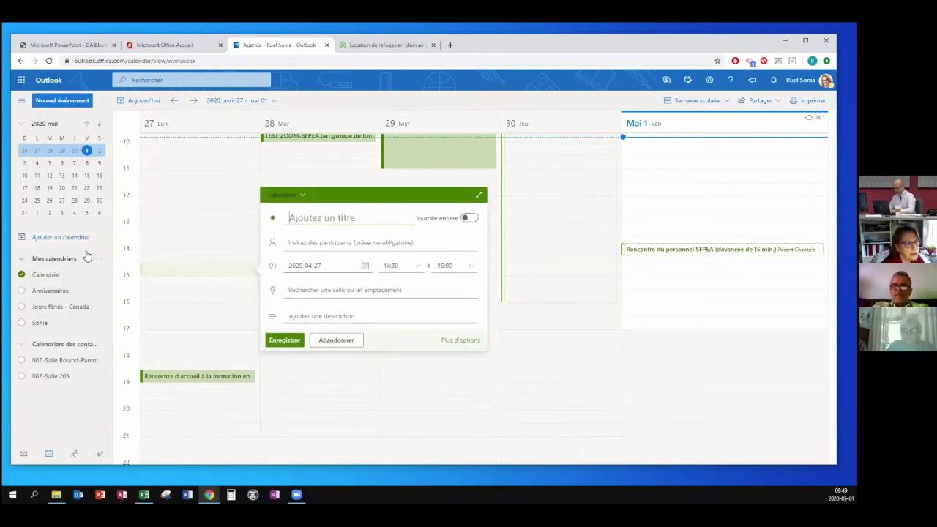
{"action": "left_click", "coordinate": [99, 259]}
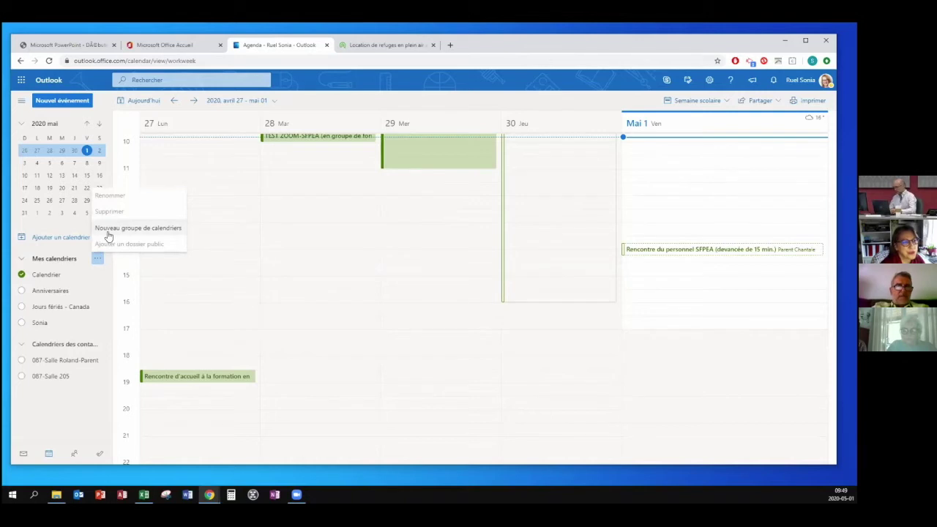
{"action": "left_click", "coordinate": [228, 249]}
{"action": "right_click", "coordinate": [85, 249]}
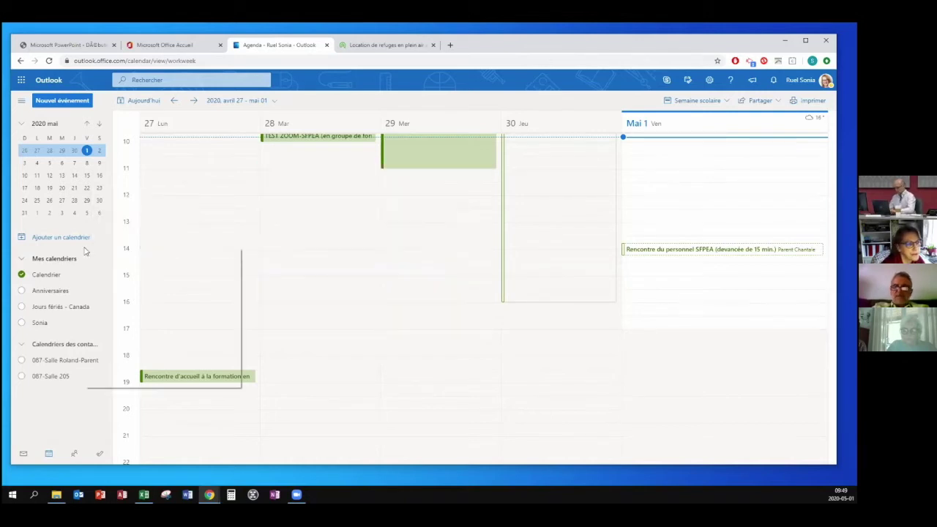
Open the Ajouter un calendrier window, close it, then open and close it once more.
{"action": "left_click", "coordinate": [40, 242]}
{"action": "left_click", "coordinate": [36, 238]}
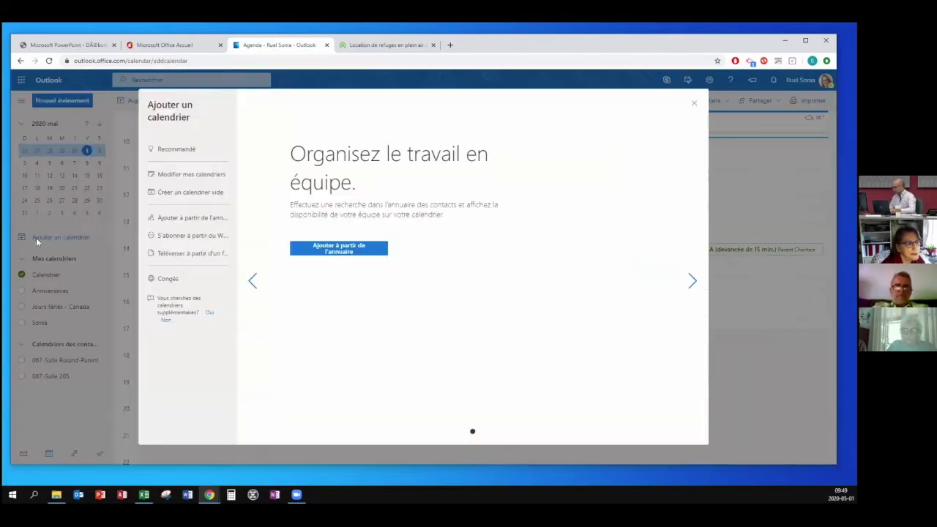
{"action": "left_click", "coordinate": [692, 105]}
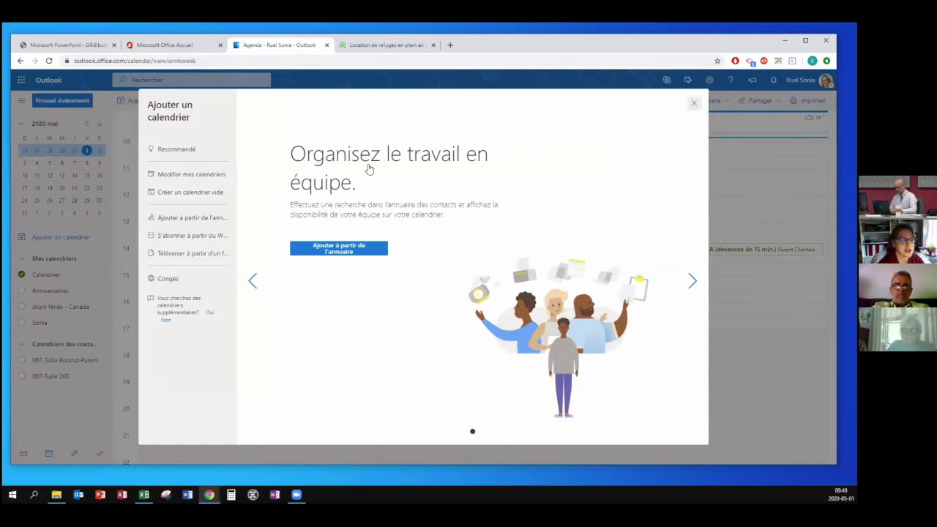
{"action": "left_click", "coordinate": [23, 238]}
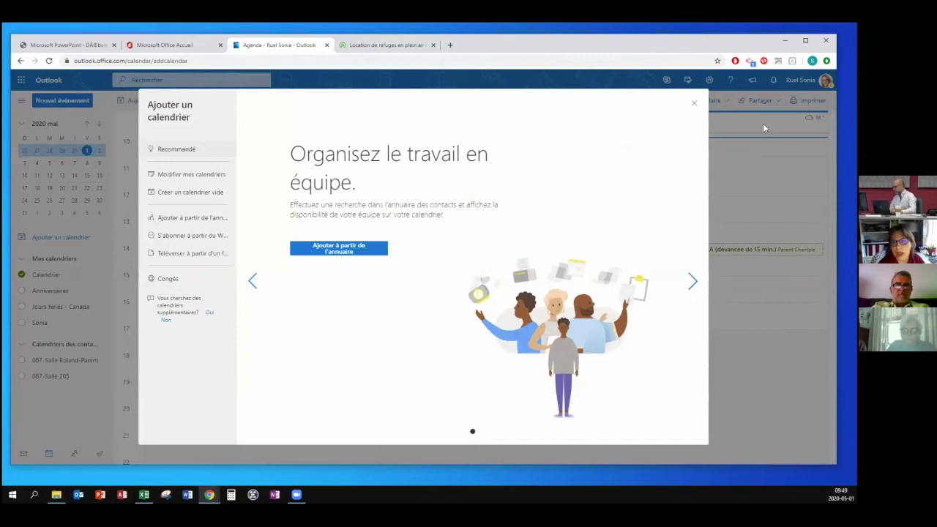
{"action": "left_click", "coordinate": [694, 104]}
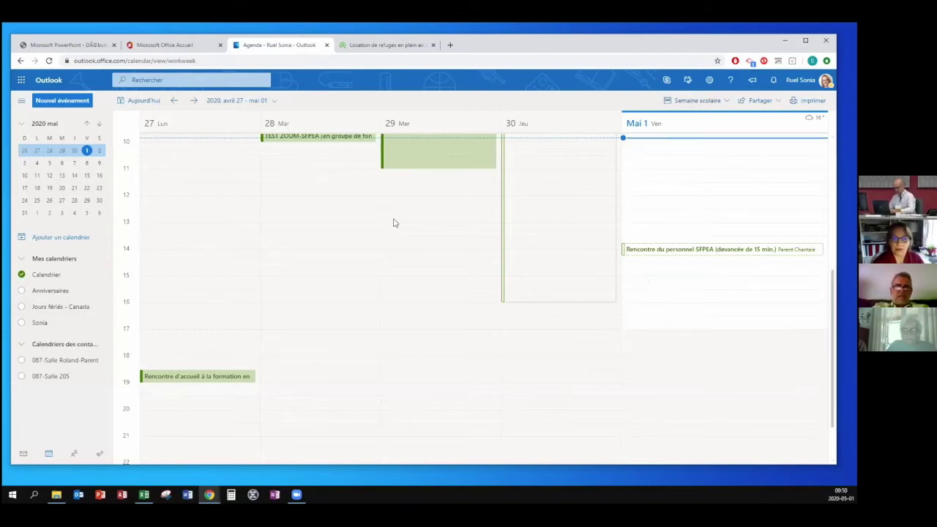
Draft an event titled 'test' on 29 April, add optional attendees, and move it to 14:30–16:00.
{"action": "double_click", "coordinate": [431, 249]}
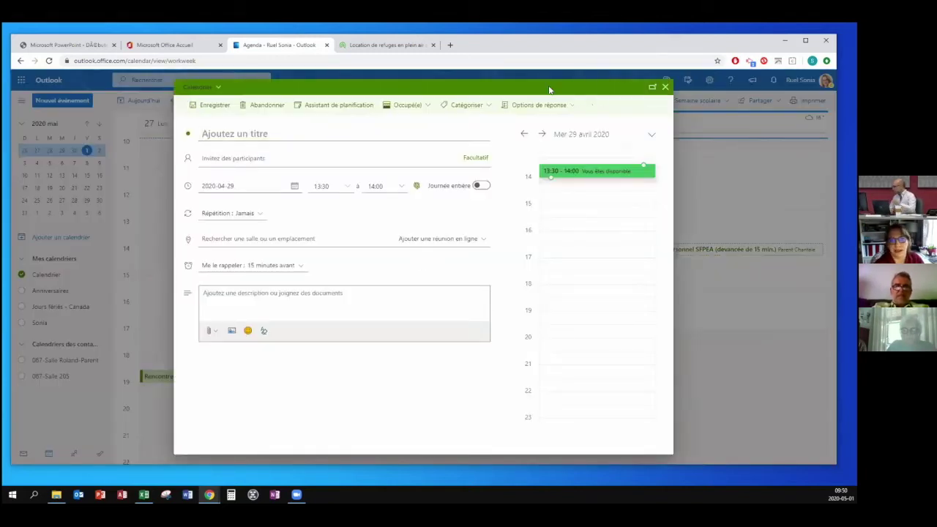
{"action": "left_click", "coordinate": [236, 138]}
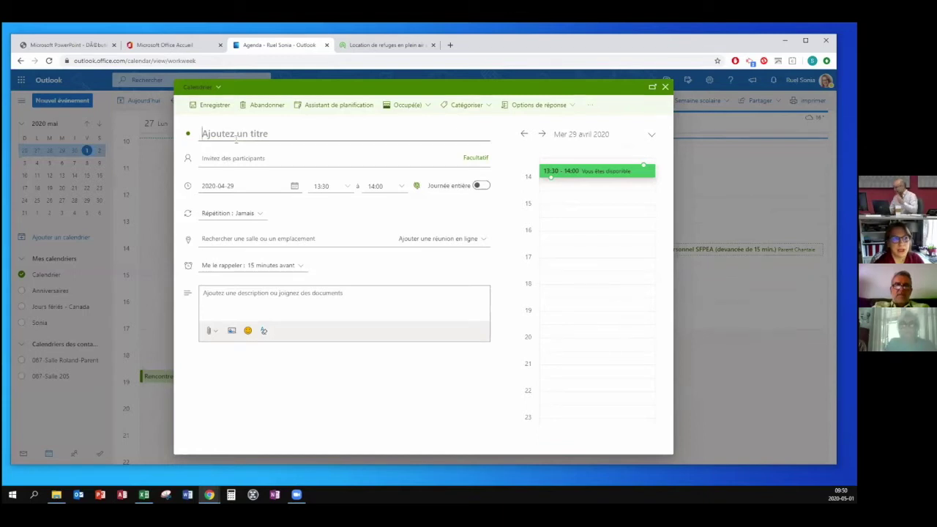
{"action": "type", "text": "test"}
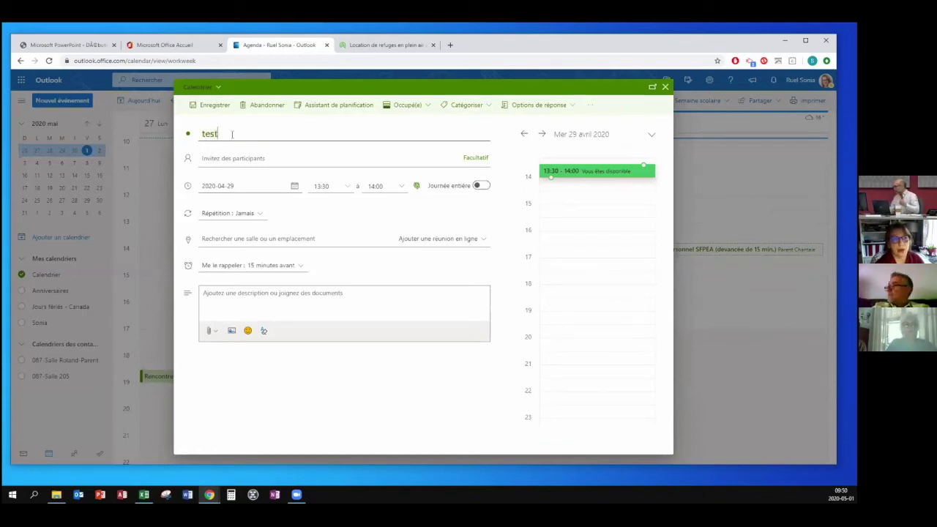
{"action": "key", "text": "Tab"}
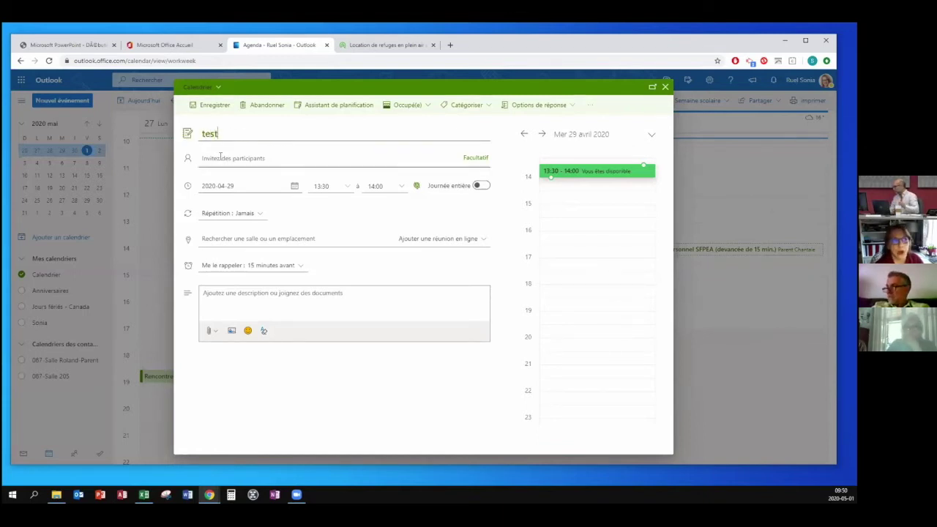
{"action": "left_click", "coordinate": [475, 158]}
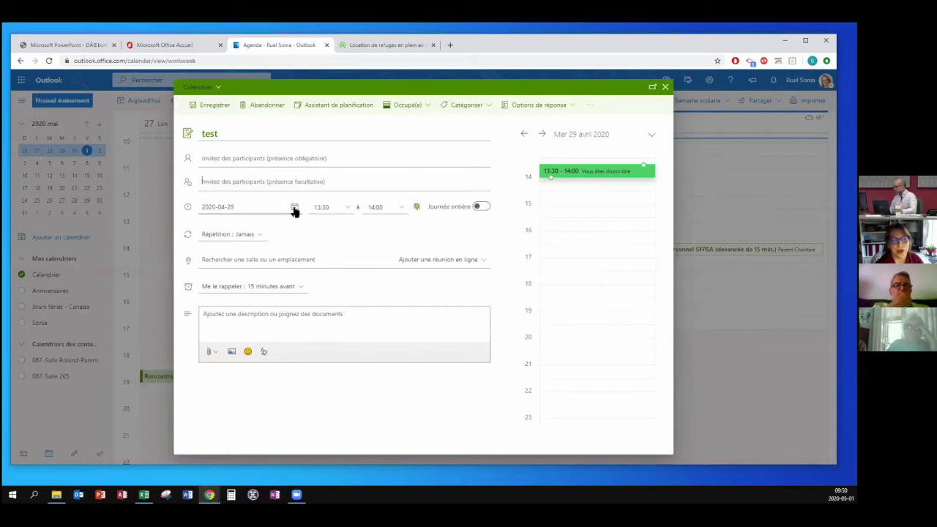
{"action": "left_click", "coordinate": [258, 211]}
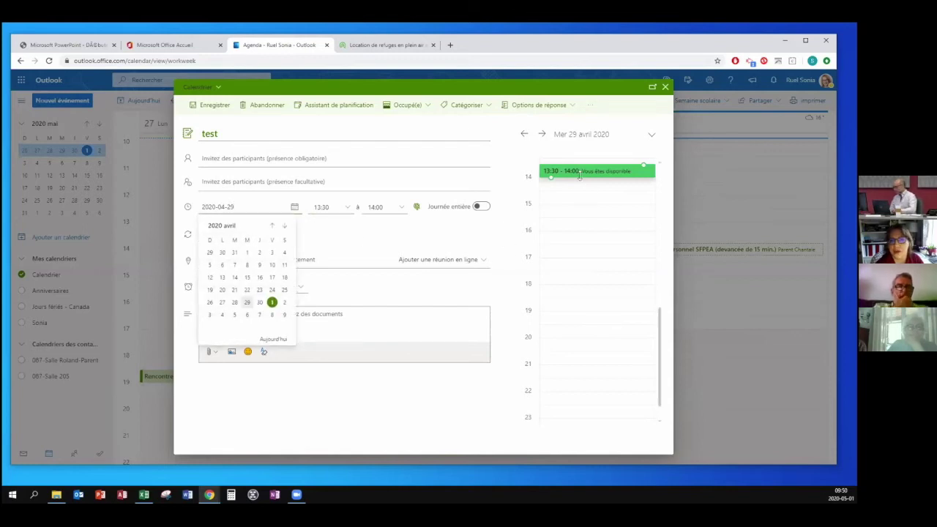
{"action": "left_click", "coordinate": [364, 230]}
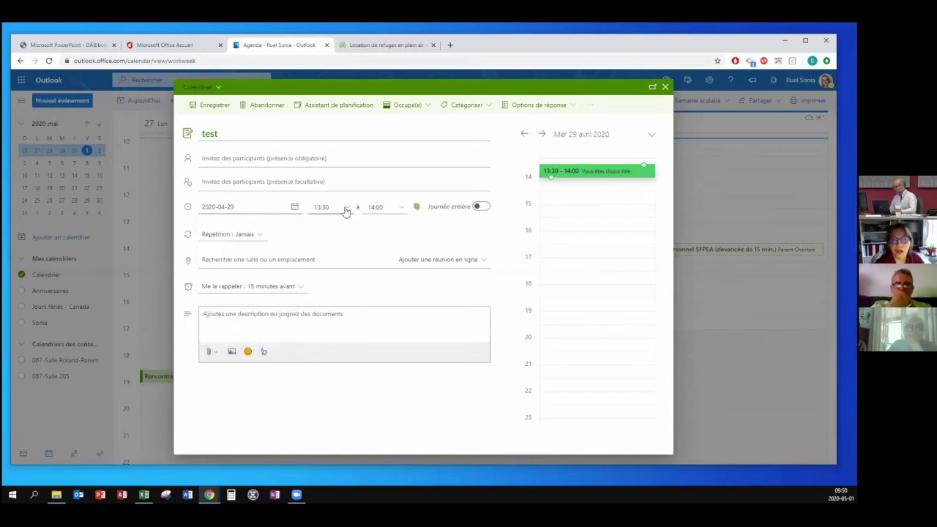
{"action": "left_click_drag", "start_coordinate": [581, 178], "coordinate": [549, 223]}
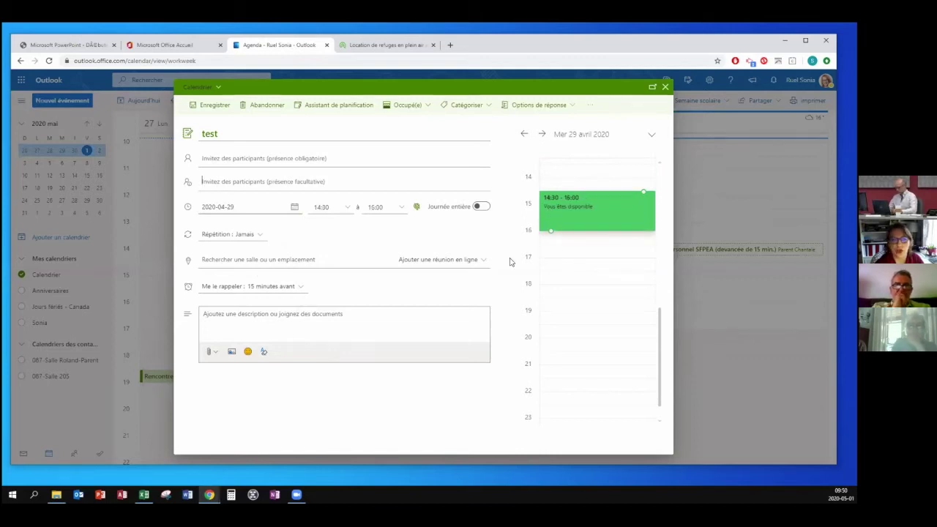
Make the test event a Teams meeting, then check room suggestions and reply options without changes.
{"action": "left_click", "coordinate": [419, 262]}
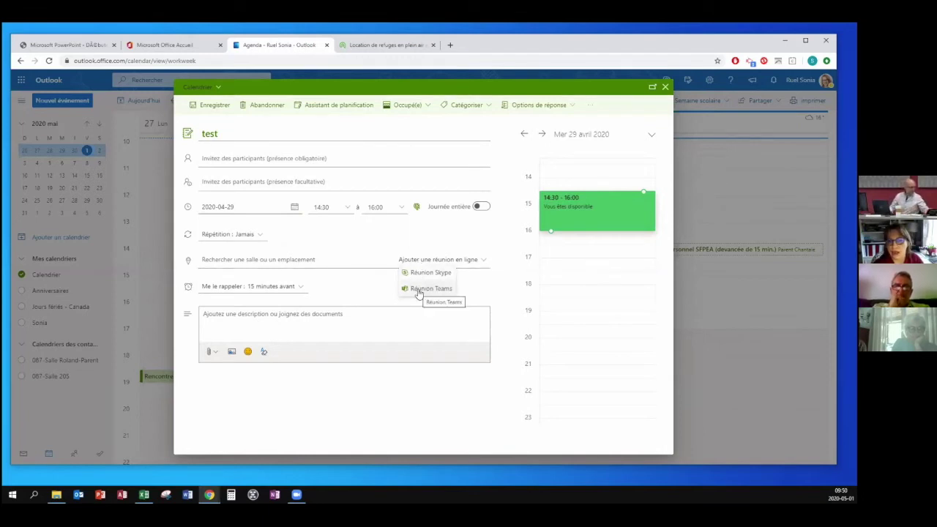
{"action": "left_click", "coordinate": [431, 289]}
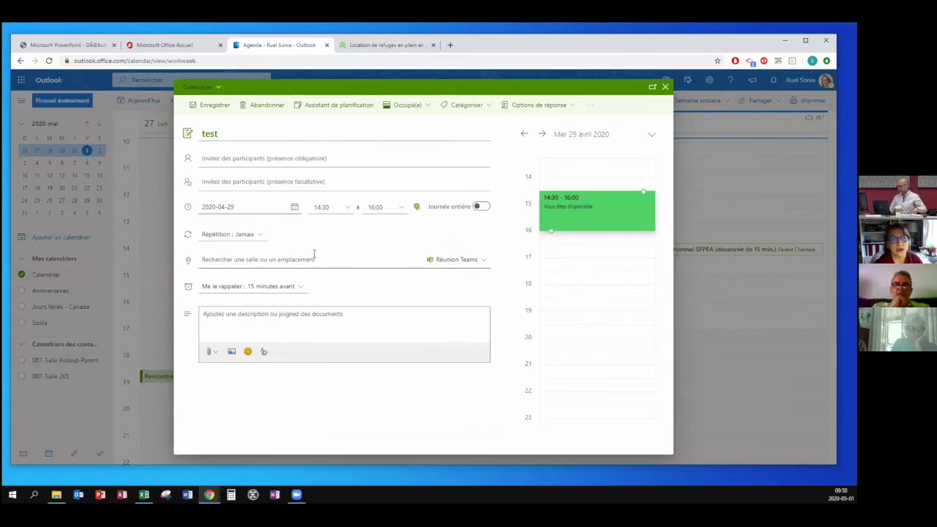
{"action": "left_click", "coordinate": [301, 258]}
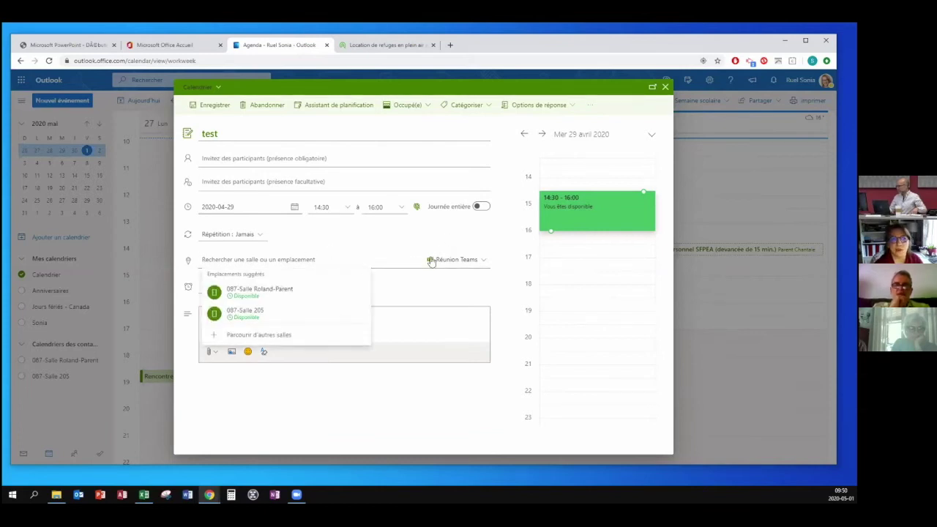
{"action": "left_click", "coordinate": [378, 231]}
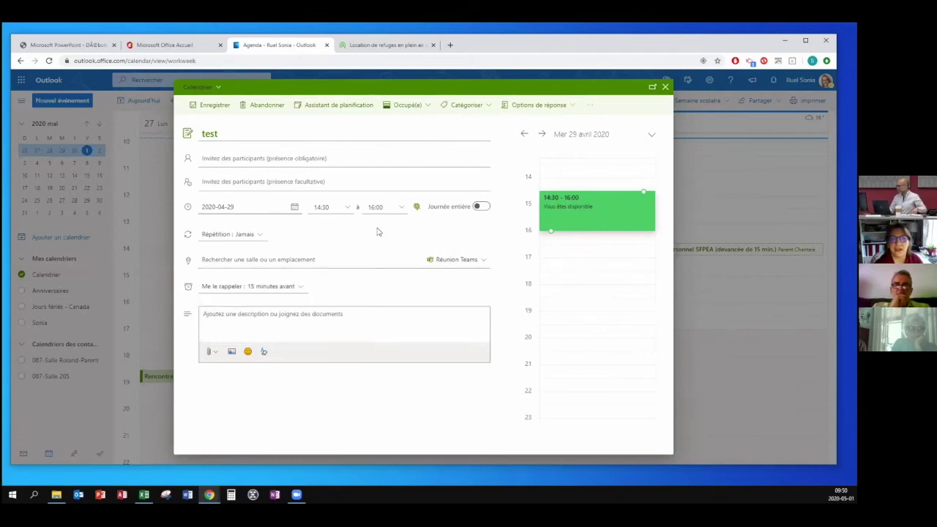
{"action": "left_click", "coordinate": [547, 110]}
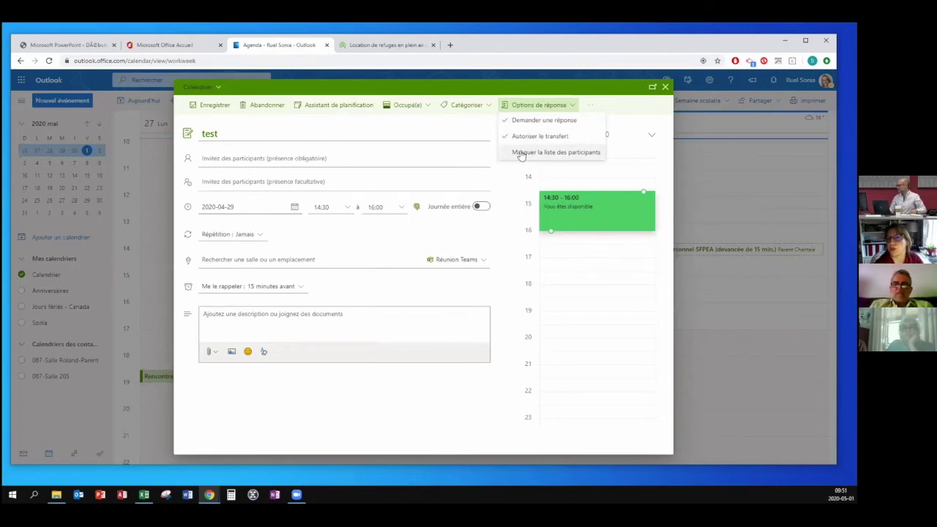
{"action": "left_click", "coordinate": [454, 130]}
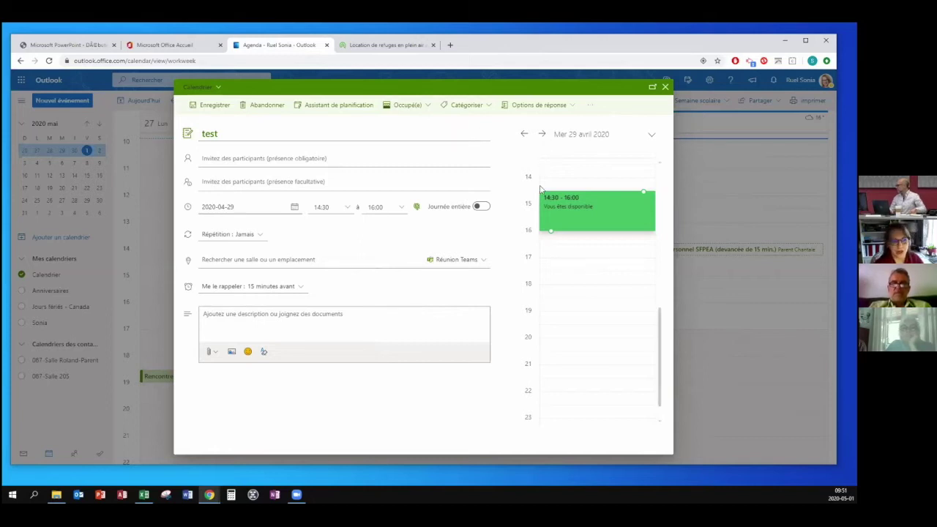
{"action": "left_click", "coordinate": [216, 107]}
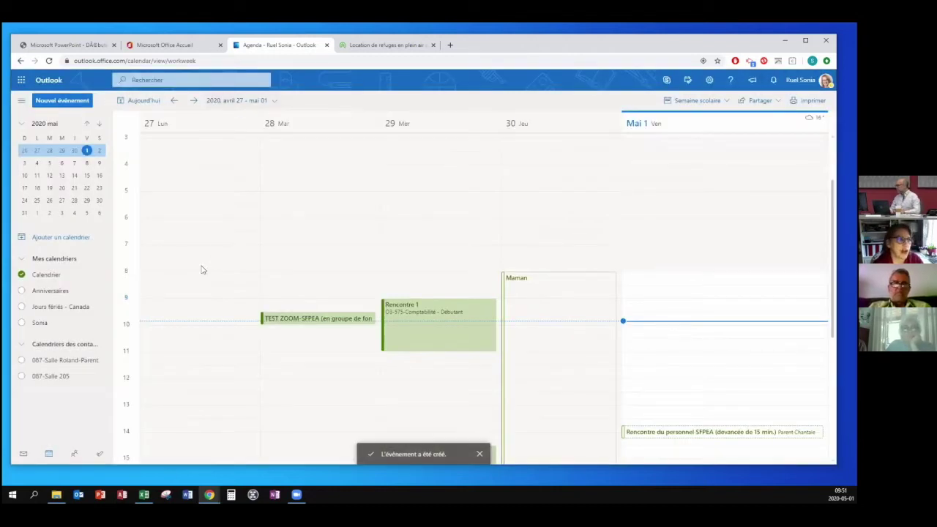
{"action": "left_click", "coordinate": [23, 104]}
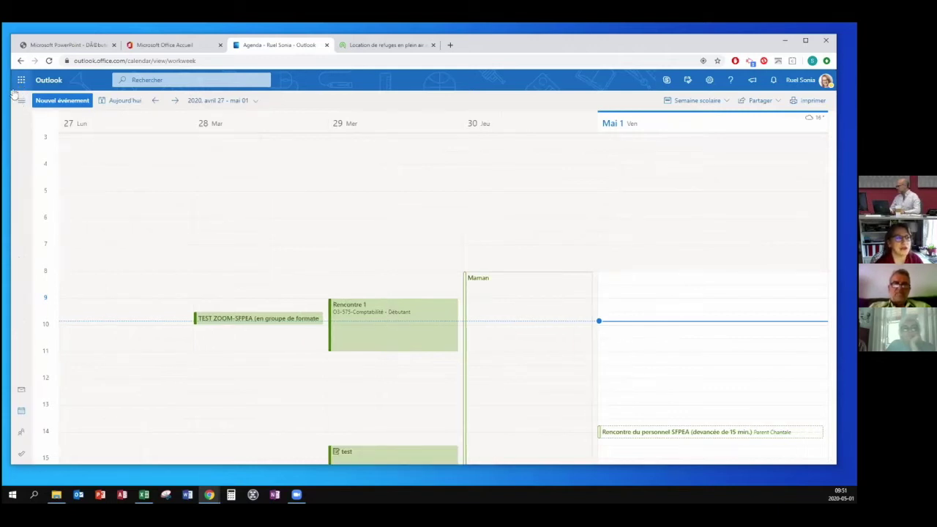
{"action": "left_click", "coordinate": [21, 392]}
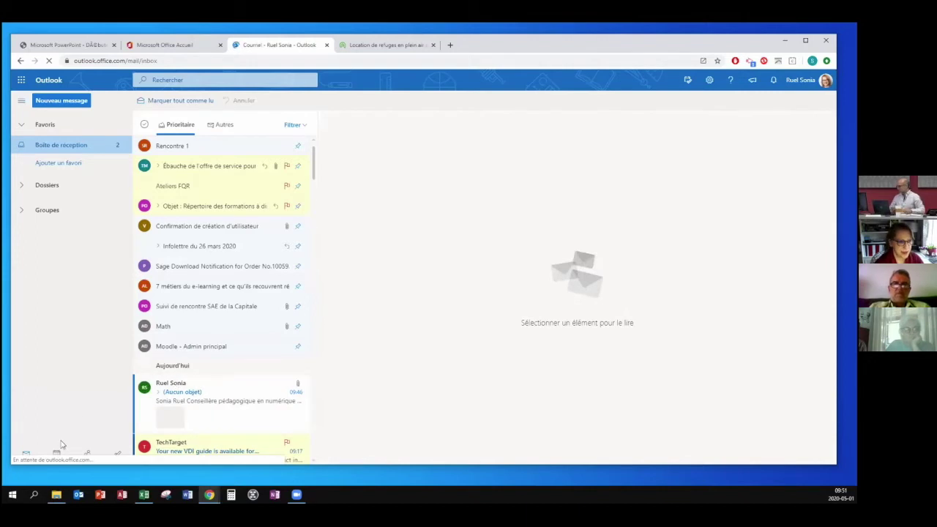
{"action": "left_click", "coordinate": [57, 453]}
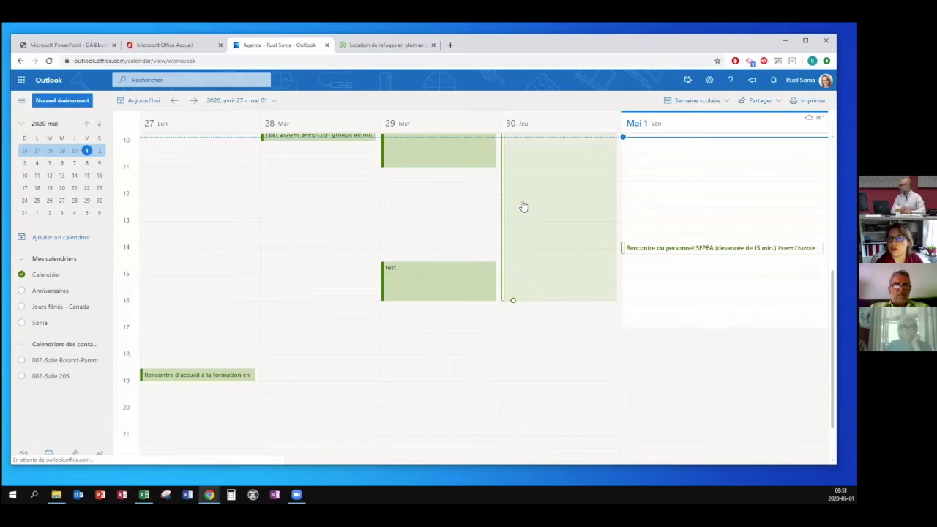
{"action": "scroll", "coordinate": [378, 229], "scroll_direction": "up", "scroll_amount": 1}
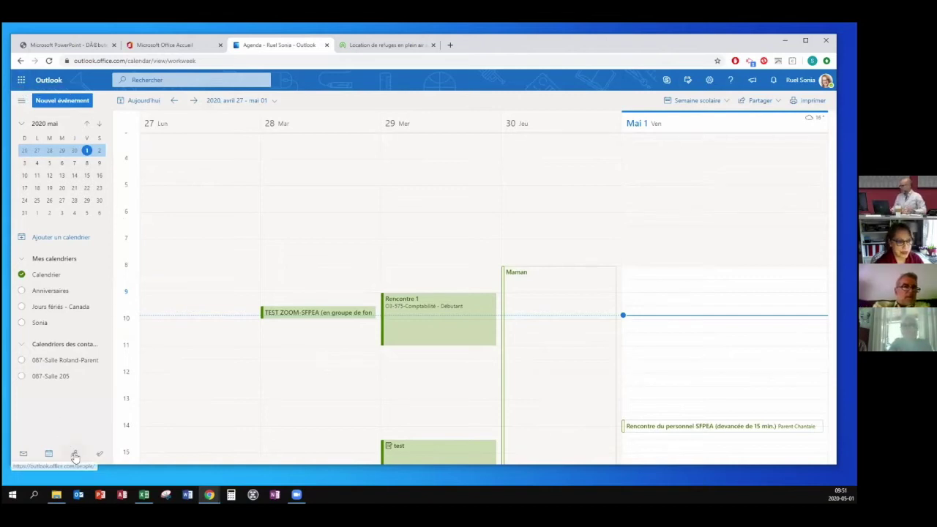
Go to People, show 'Vos listes de contacts' with Comité numérique SAE, and view the Nouveau contact choices.
{"action": "left_click", "coordinate": [74, 454]}
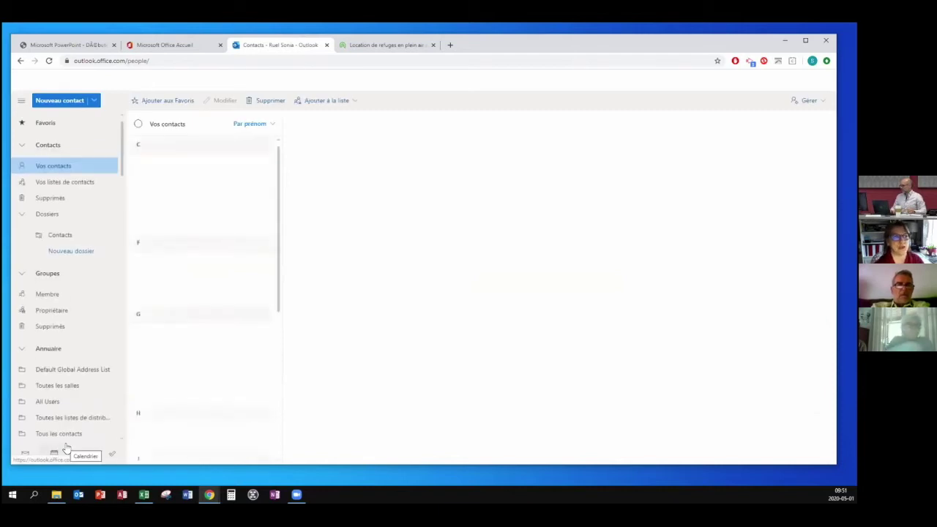
{"action": "mouse_move", "coordinate": [56, 494]}
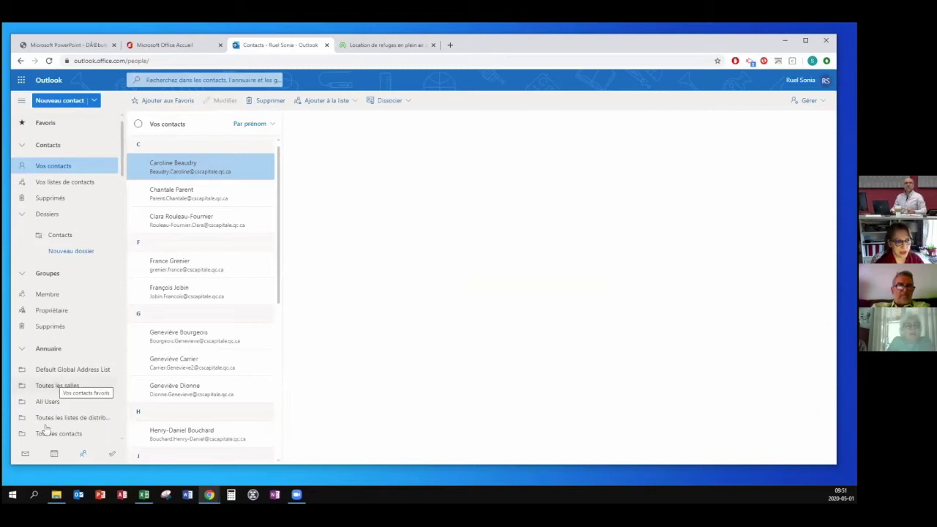
{"action": "left_click", "coordinate": [52, 184]}
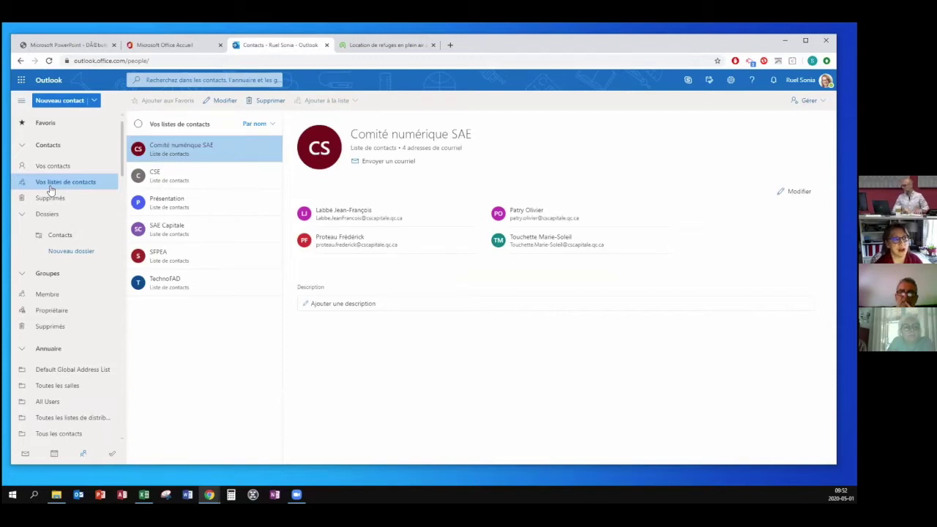
{"action": "left_click", "coordinate": [95, 101]}
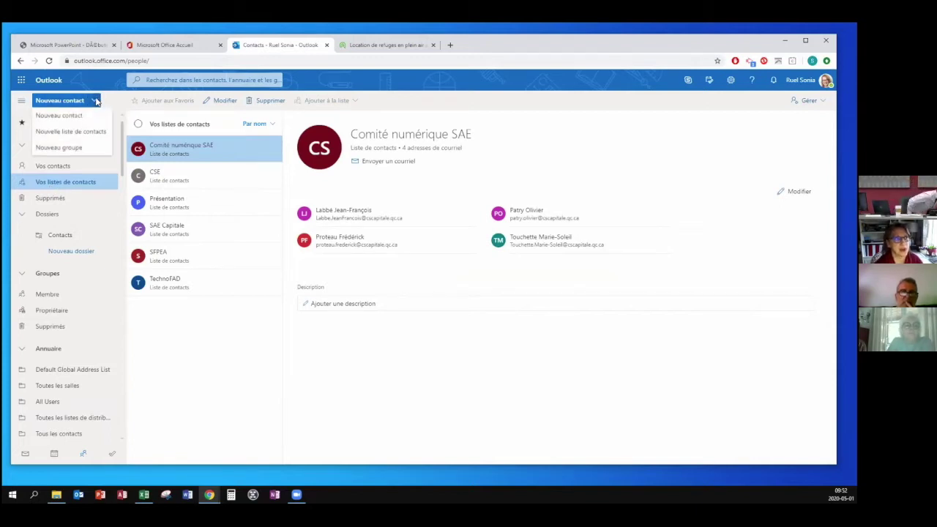
Create a contact list named 'test' holding one colleague's address picked from the suggestions.
{"action": "left_click", "coordinate": [89, 133]}
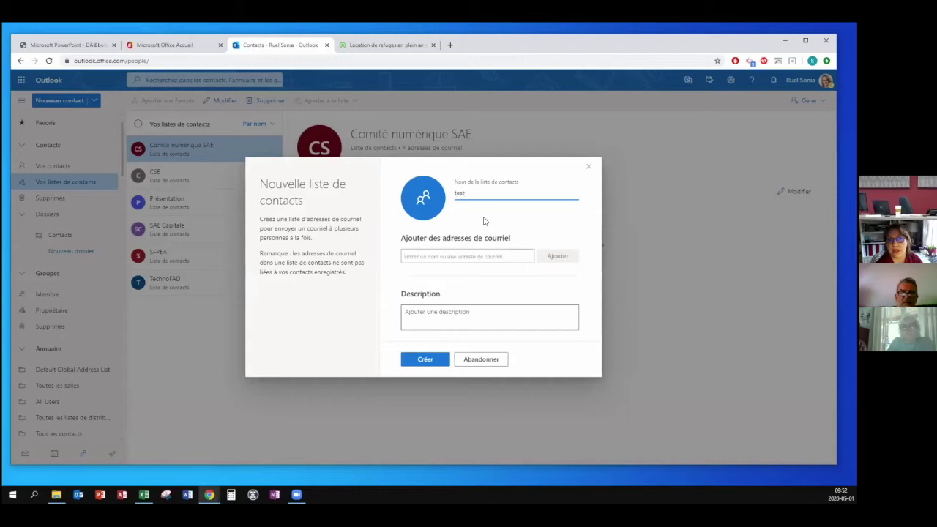
{"action": "left_click", "coordinate": [469, 257]}
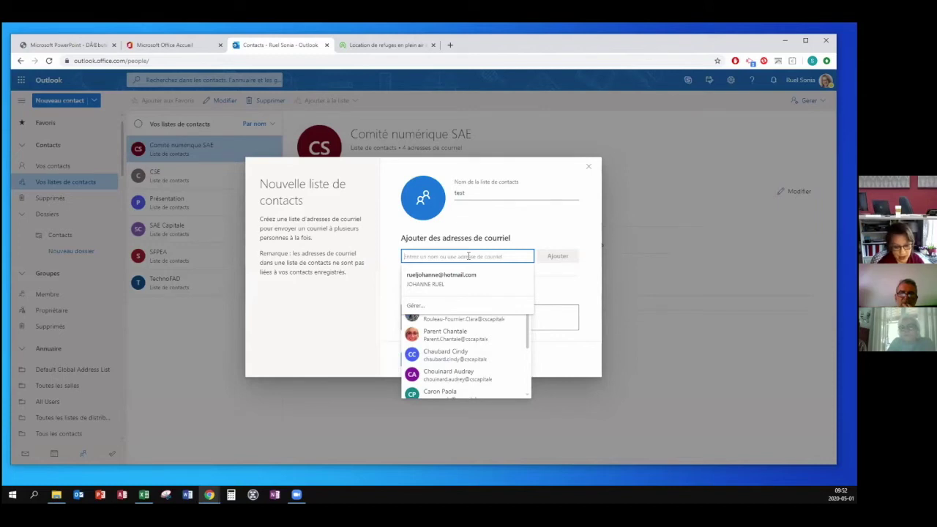
{"action": "type", "text": "rançois"}
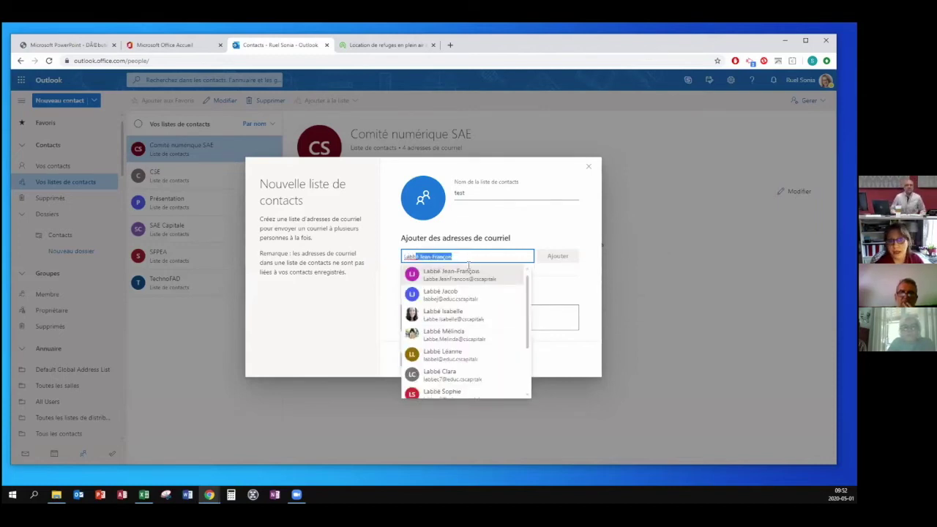
{"action": "left_click", "coordinate": [468, 270]}
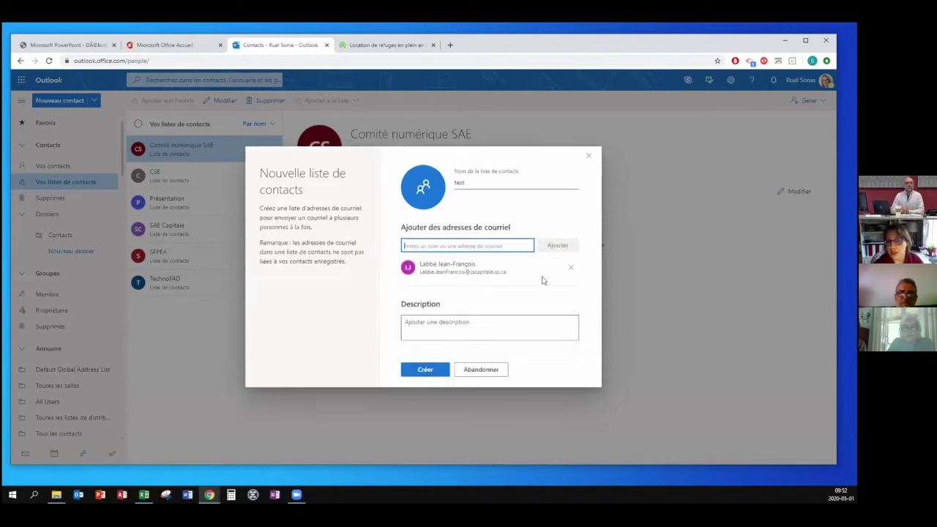
{"action": "left_click", "coordinate": [482, 245]}
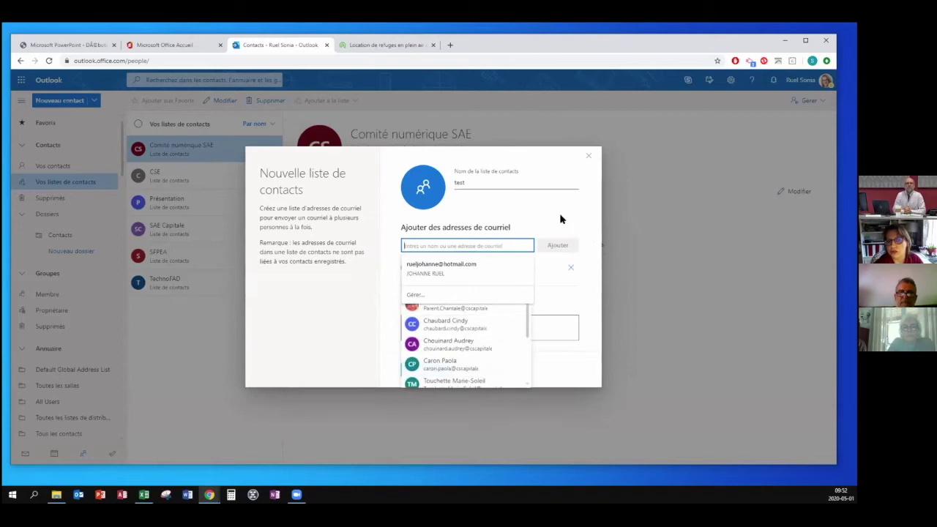
{"action": "left_click", "coordinate": [565, 228]}
{"action": "left_click", "coordinate": [431, 372]}
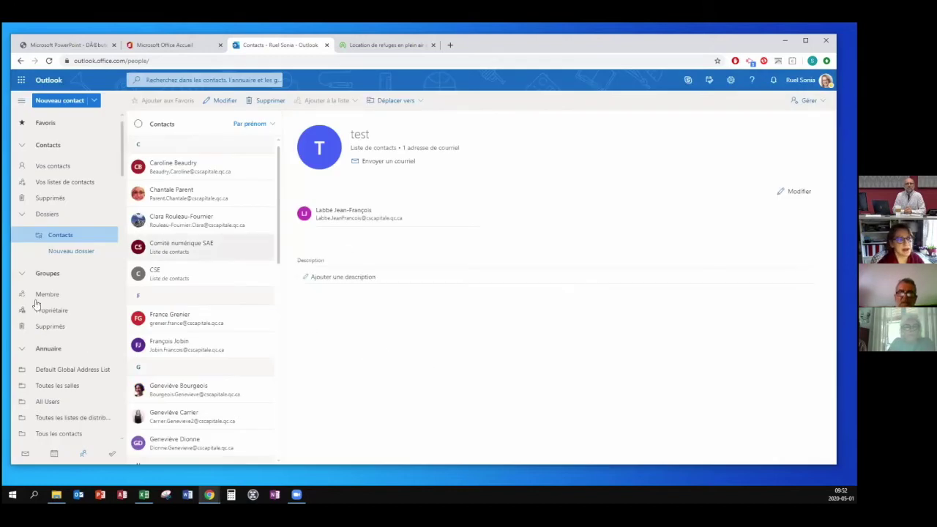
Filter to contact lists only and open the test list, closing it unchanged.
{"action": "left_click", "coordinate": [51, 186]}
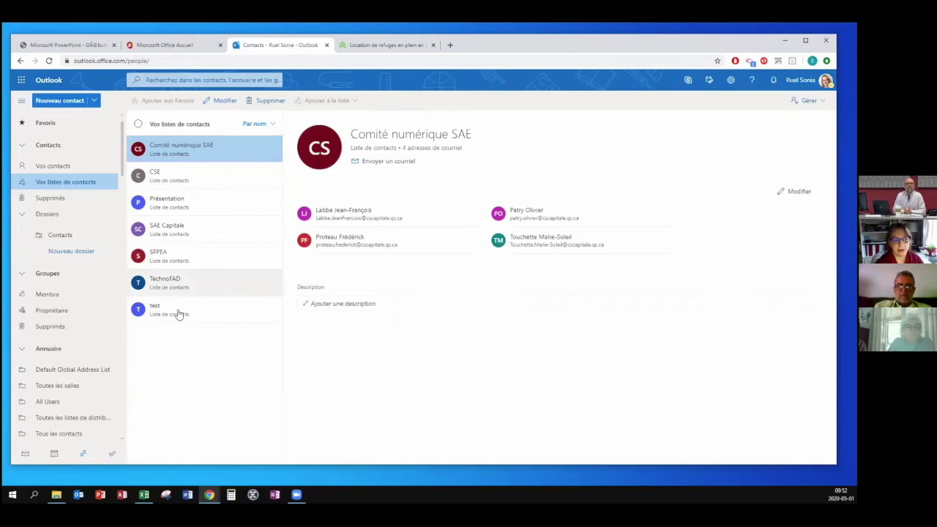
{"action": "left_click", "coordinate": [178, 314]}
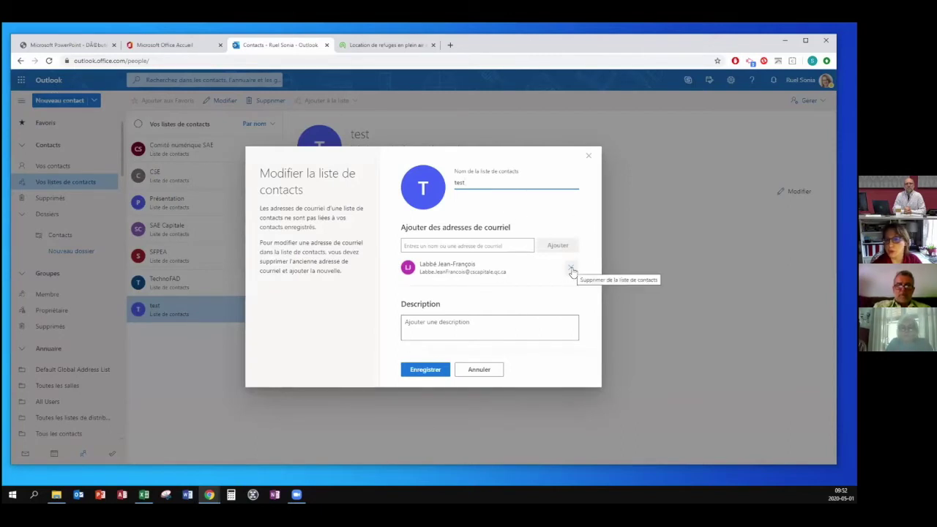
{"action": "left_click", "coordinate": [587, 156]}
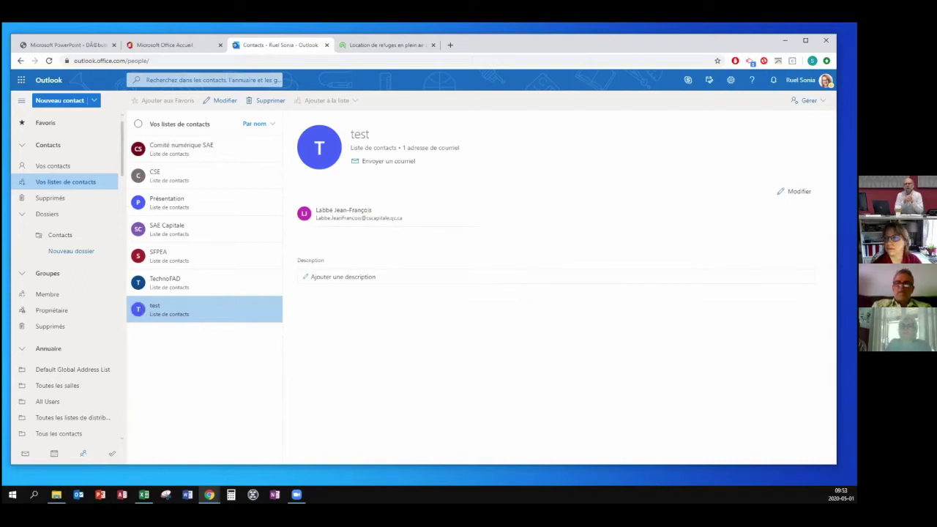
Try renaming the test list, cancel to keep the name 'test', and view the CSE list.
{"action": "left_click", "coordinate": [794, 192]}
{"action": "left_click_drag", "start_coordinate": [491, 186], "coordinate": [443, 191]}
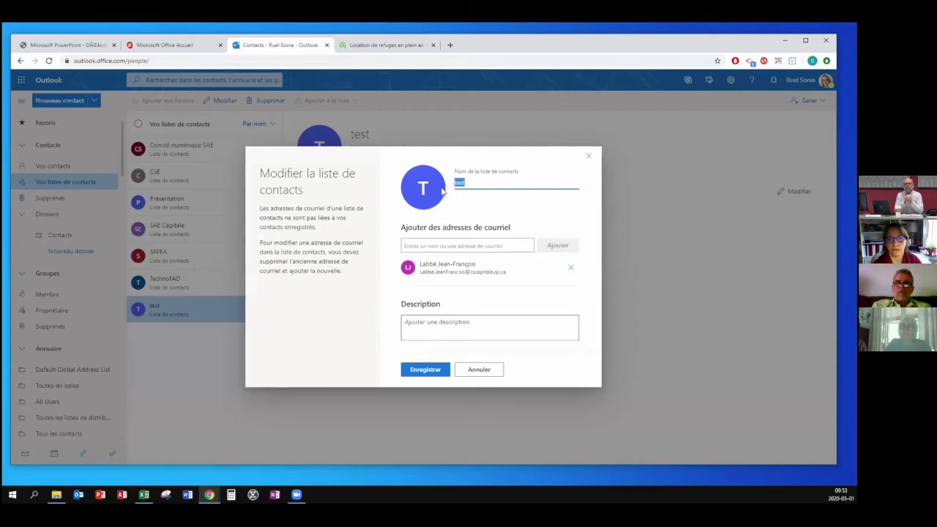
{"action": "type", "text": "c"}
{"action": "key", "text": "BackSpace"}
{"action": "key", "text": "BackSpace"}
{"action": "key", "text": "BackSpace"}
{"action": "key", "text": "BackSpace"}
{"action": "type", "text": "Ca"}
{"action": "key", "text": "BackSpace"}
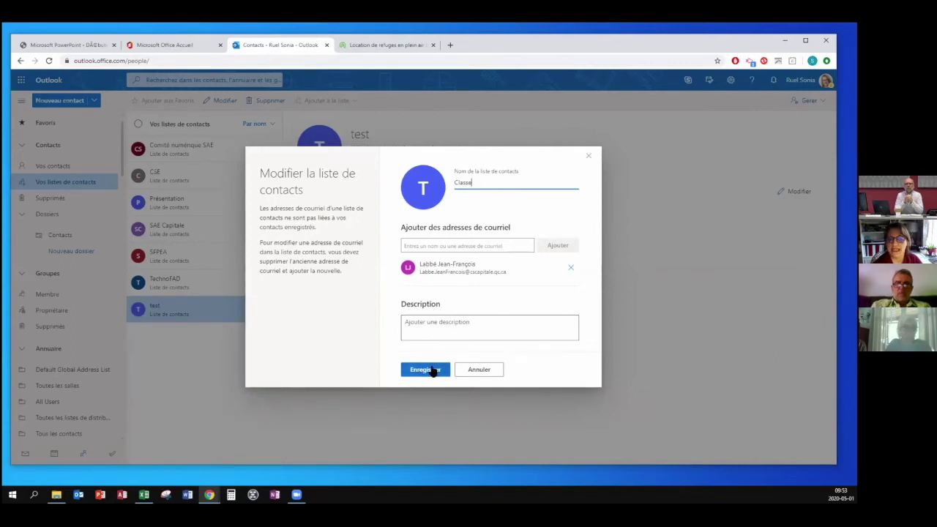
{"action": "left_click", "coordinate": [476, 369]}
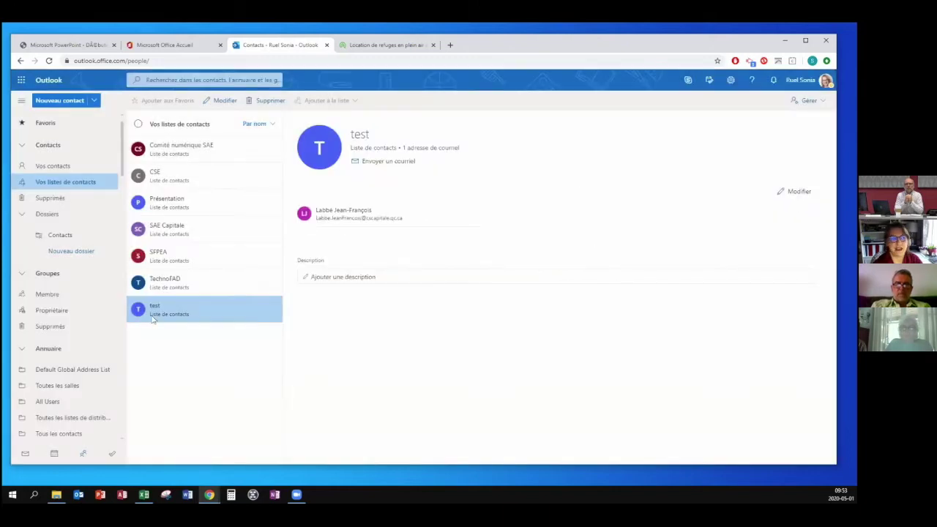
{"action": "left_click", "coordinate": [177, 189]}
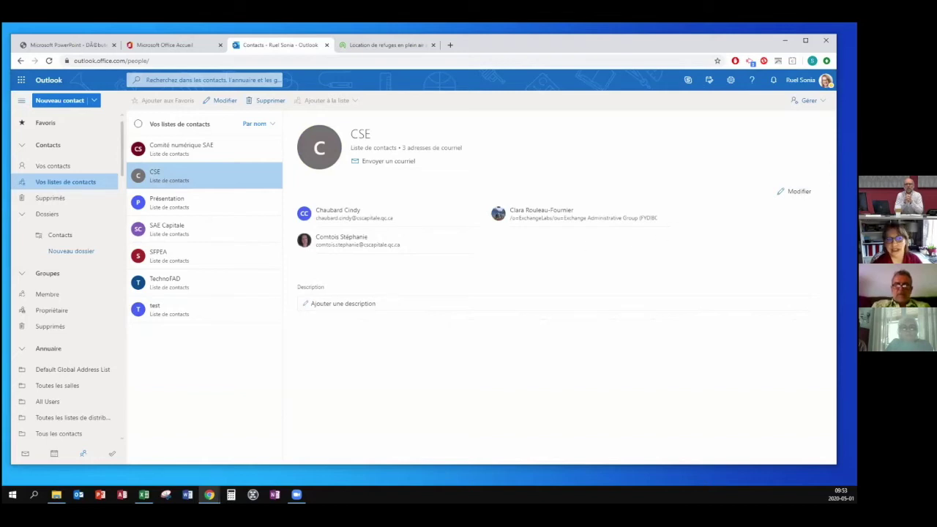
Open the CSE list editor, close it, and return to the mail inbox.
{"action": "left_click", "coordinate": [794, 191]}
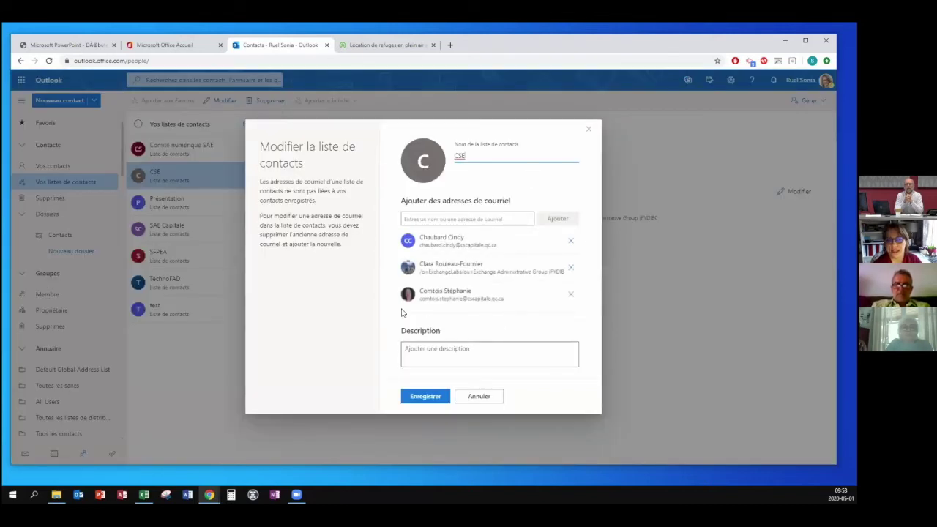
{"action": "left_click", "coordinate": [590, 131]}
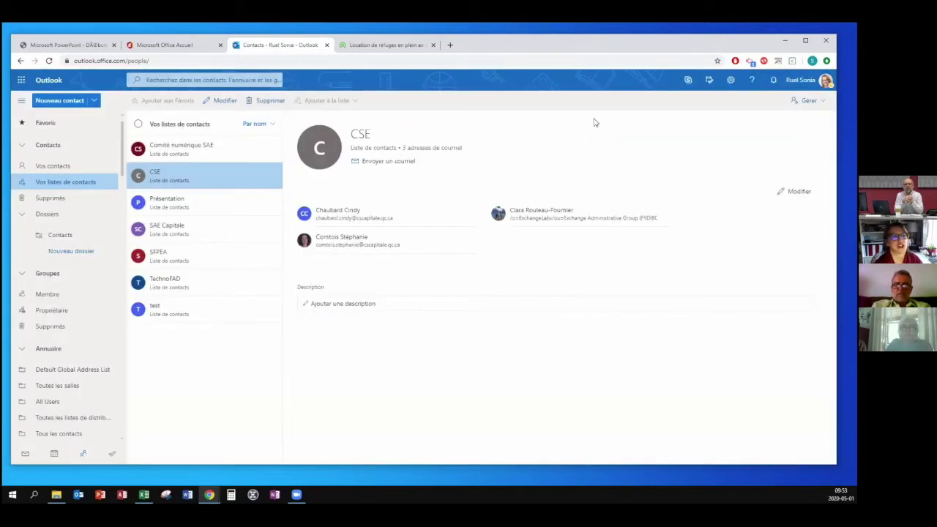
{"action": "left_click", "coordinate": [25, 453]}
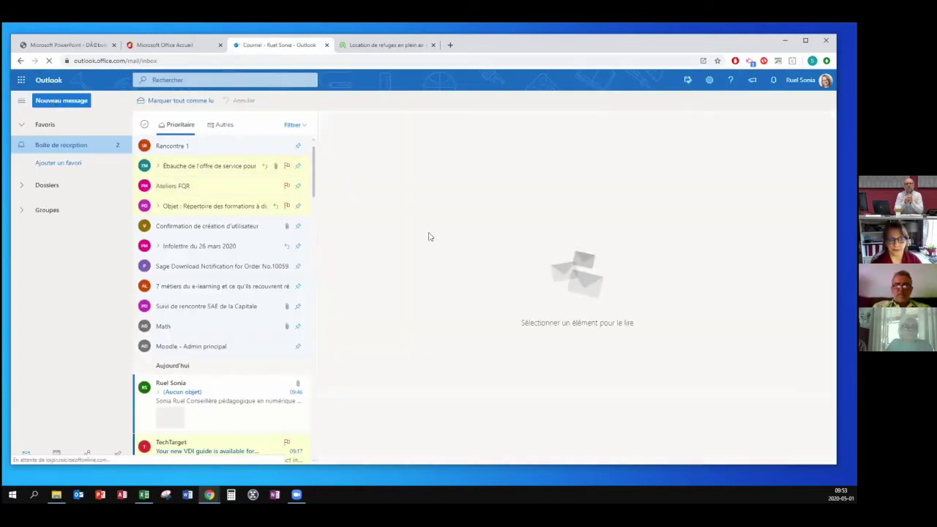
Start a new message addressed to the CSE list, then remove CSE from the To line.
{"action": "left_click", "coordinate": [79, 100]}
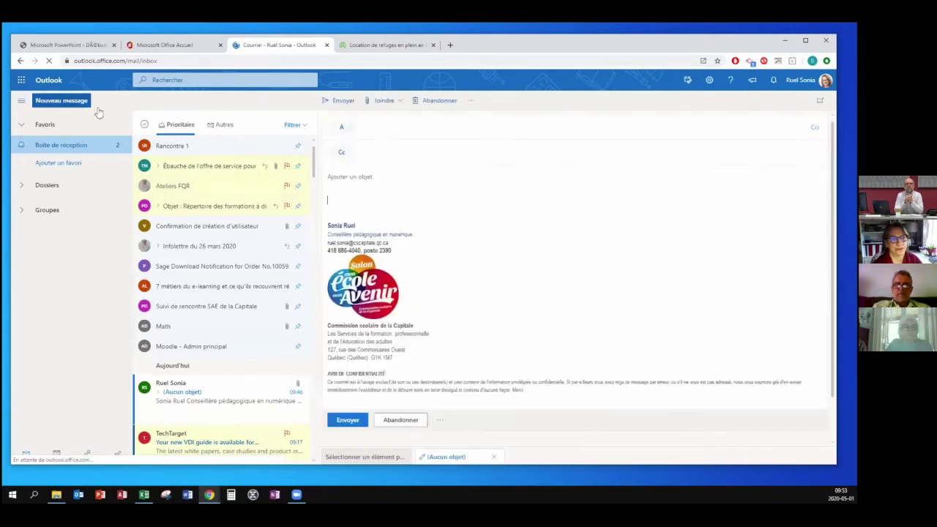
{"action": "left_click", "coordinate": [385, 124]}
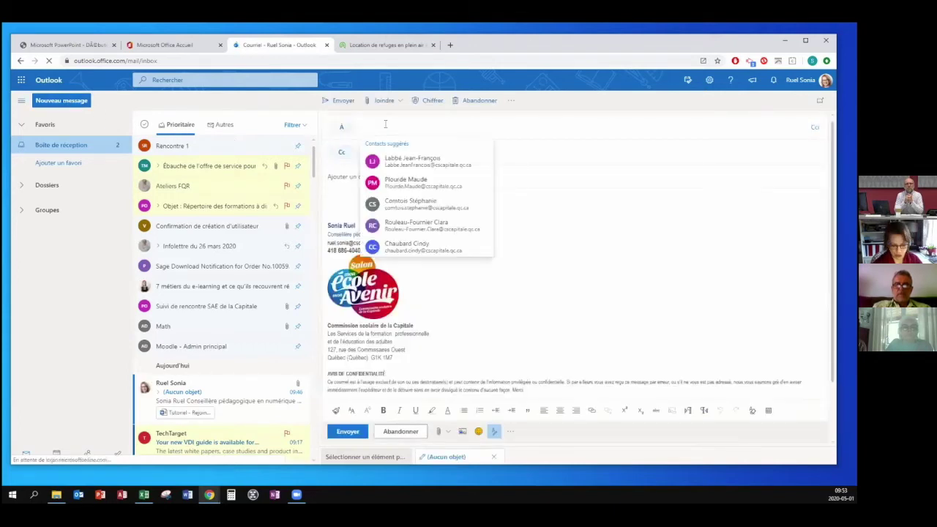
{"action": "type", "text": "cse"}
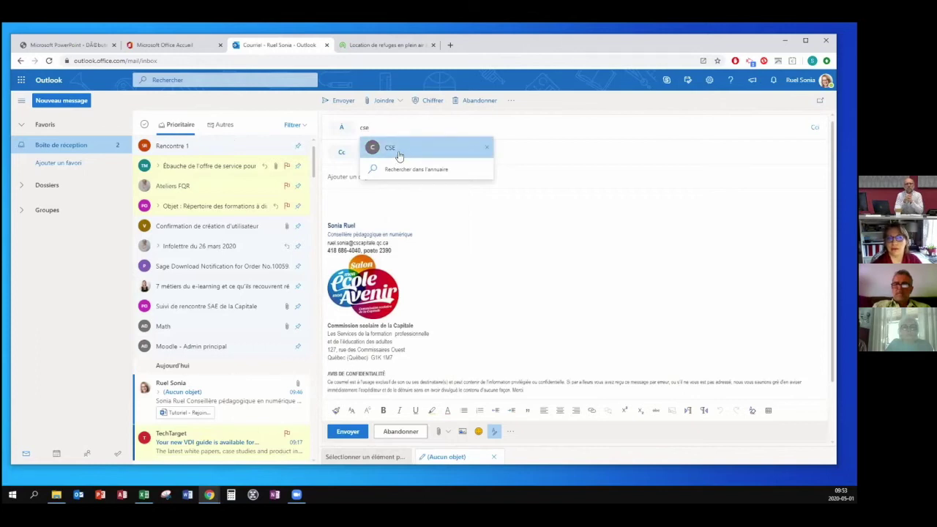
{"action": "left_click", "coordinate": [399, 151]}
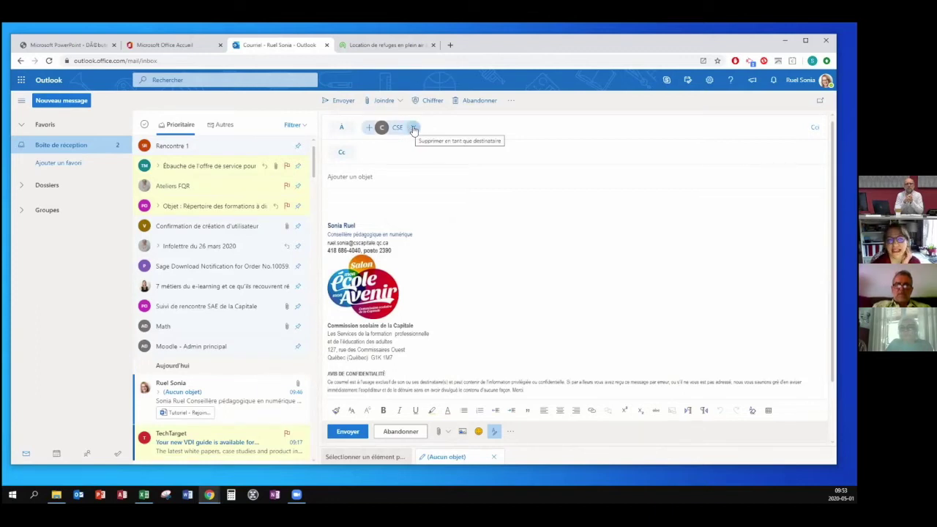
{"action": "left_click", "coordinate": [414, 128]}
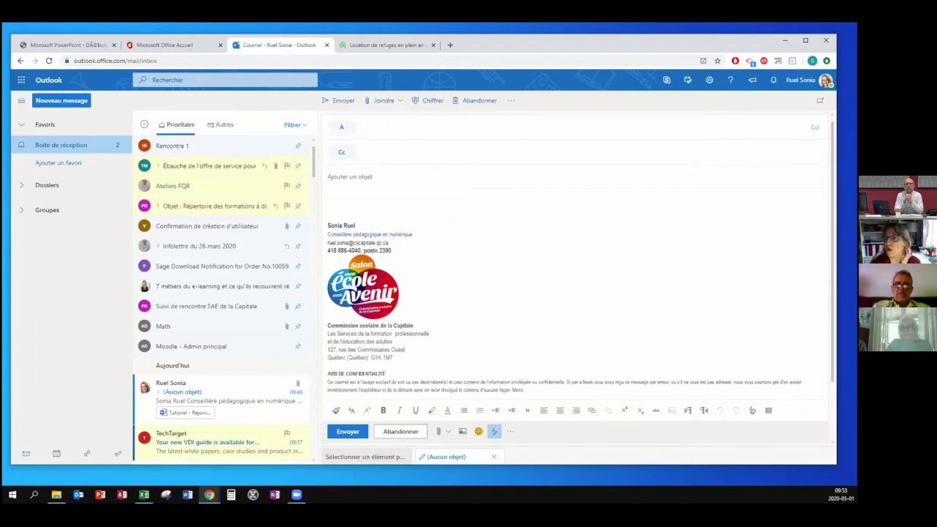
{"action": "left_click", "coordinate": [815, 126]}
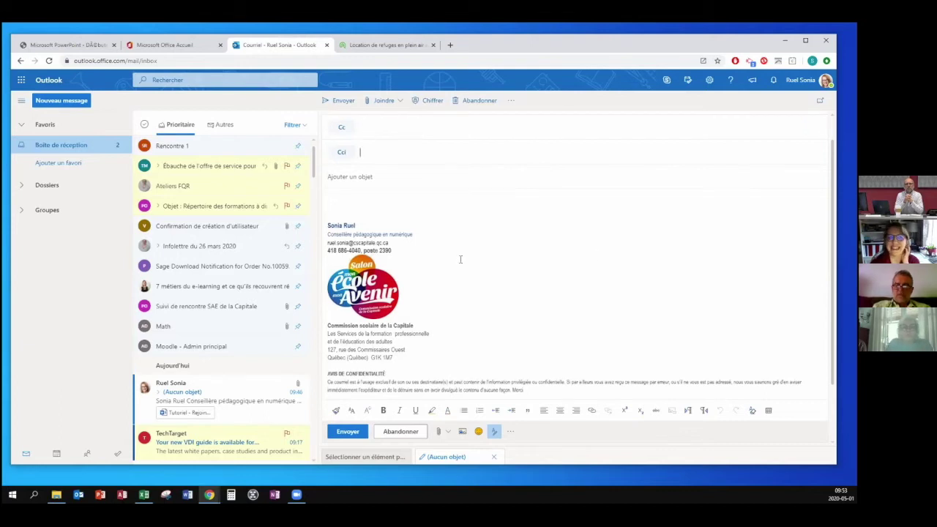
Add CSE as a Bcc recipient, remove it, and close the address book without adding anyone.
{"action": "type", "text": "cse"}
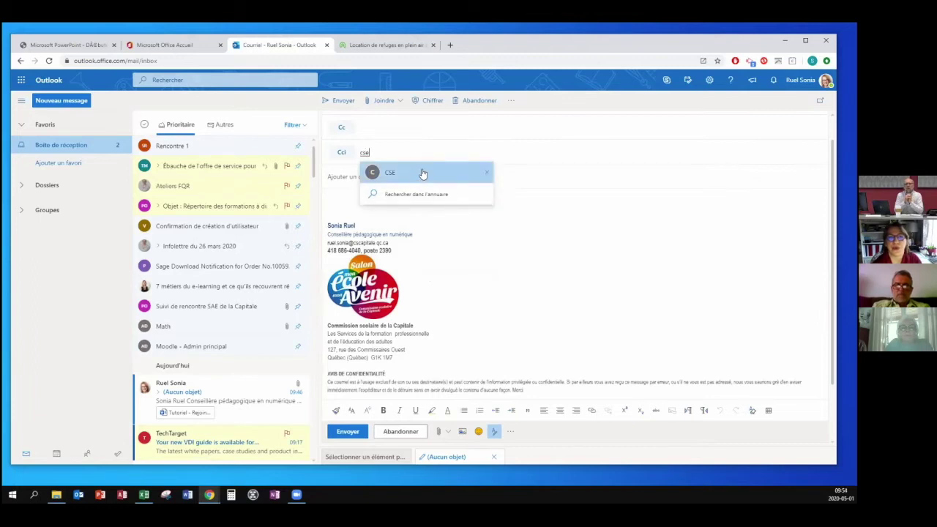
{"action": "left_click", "coordinate": [423, 173]}
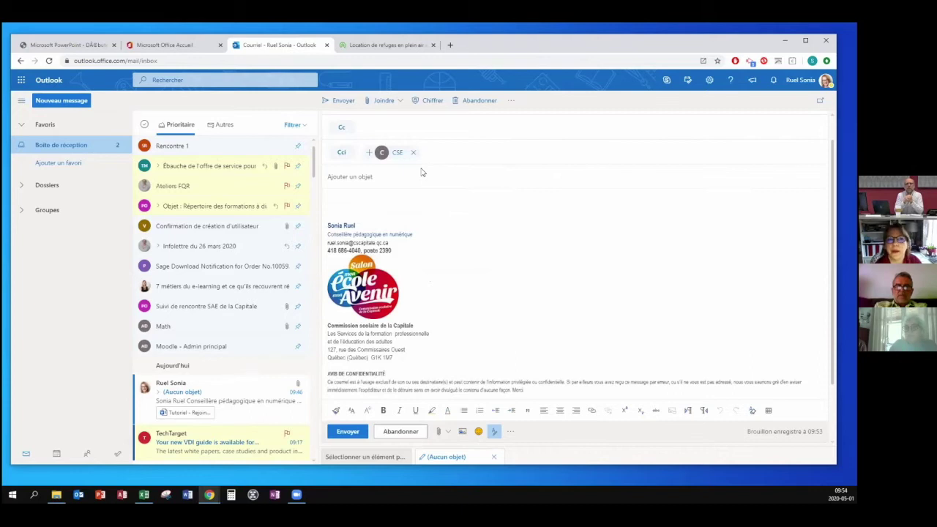
{"action": "left_click", "coordinate": [413, 152]}
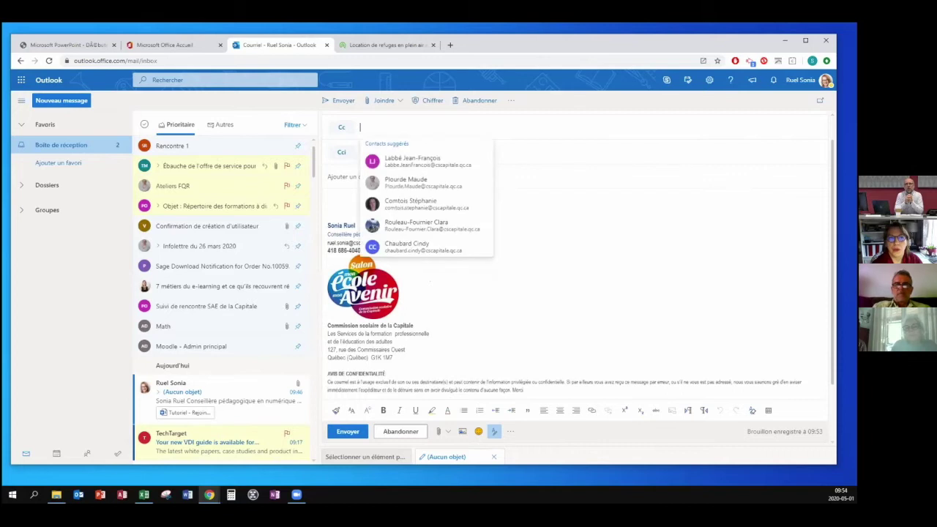
{"action": "left_click", "coordinate": [476, 153]}
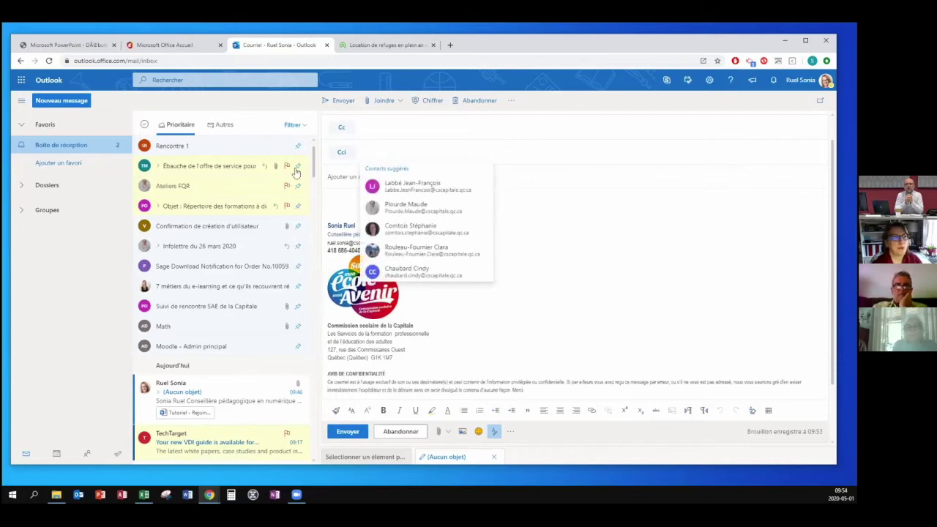
{"action": "left_click", "coordinate": [342, 129]}
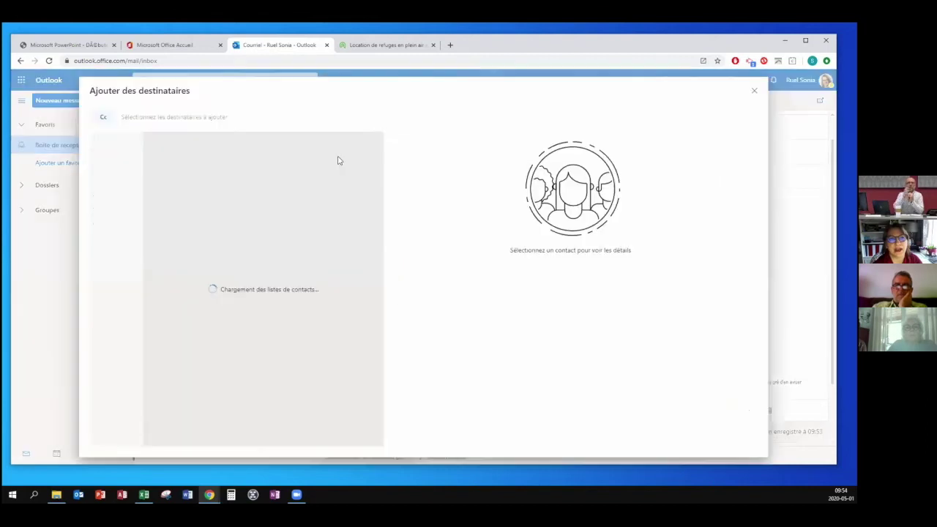
{"action": "left_click", "coordinate": [754, 91]}
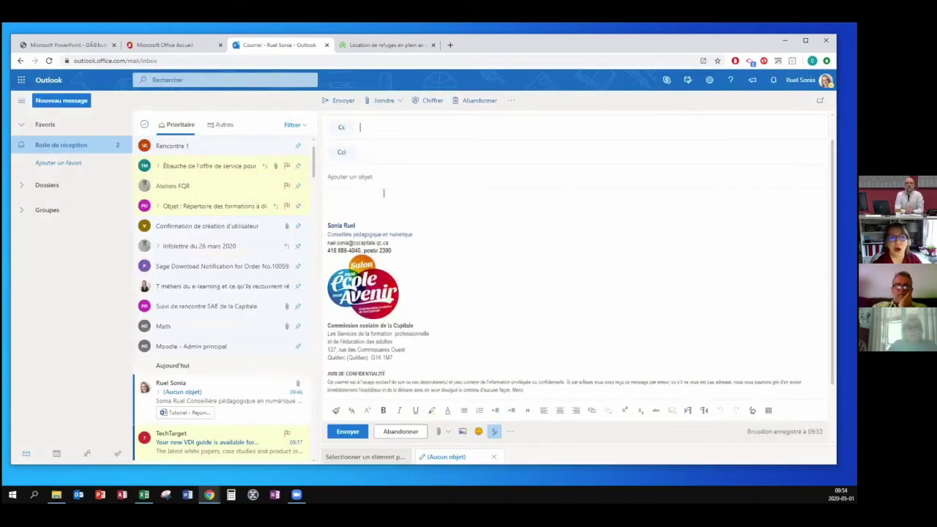
Discard the draft, write a new message with CSE in Bcc, then discard that draft too.
{"action": "left_click", "coordinate": [402, 432]}
{"action": "left_click", "coordinate": [422, 284]}
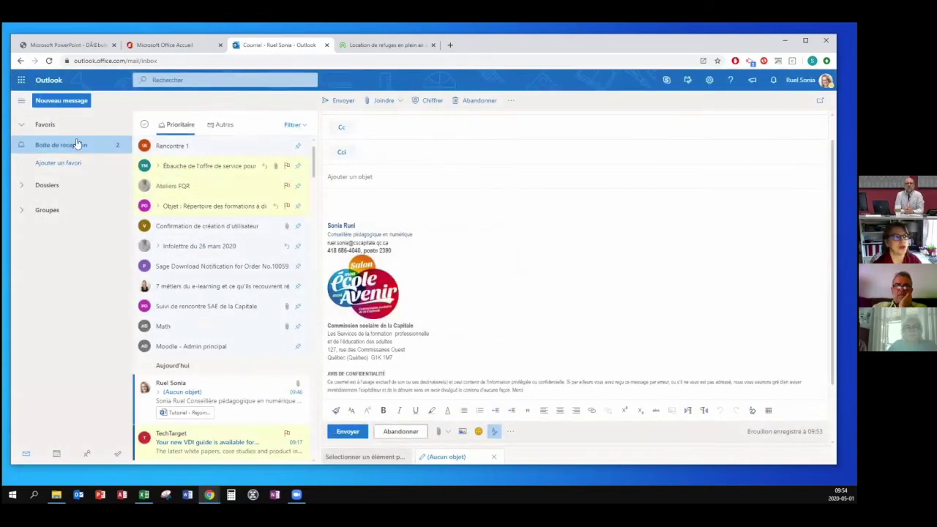
{"action": "left_click", "coordinate": [66, 101]}
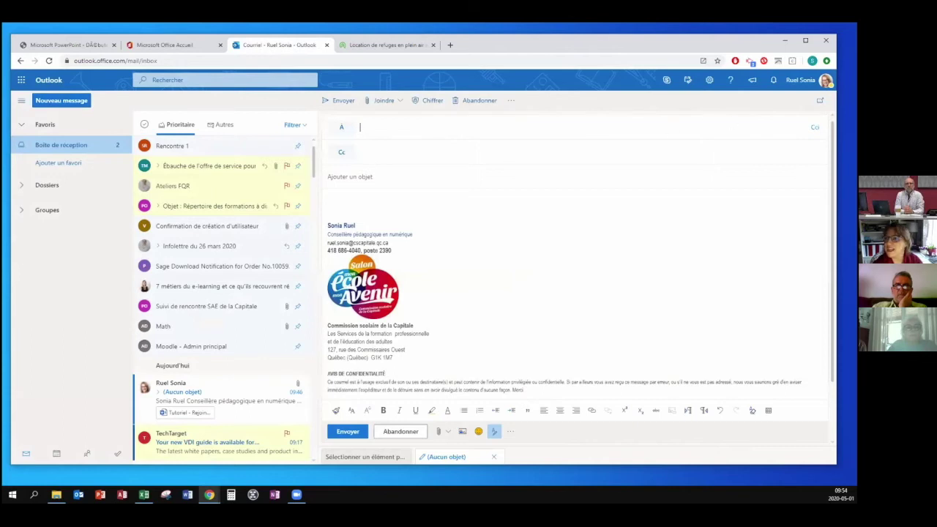
{"action": "left_click", "coordinate": [814, 127]}
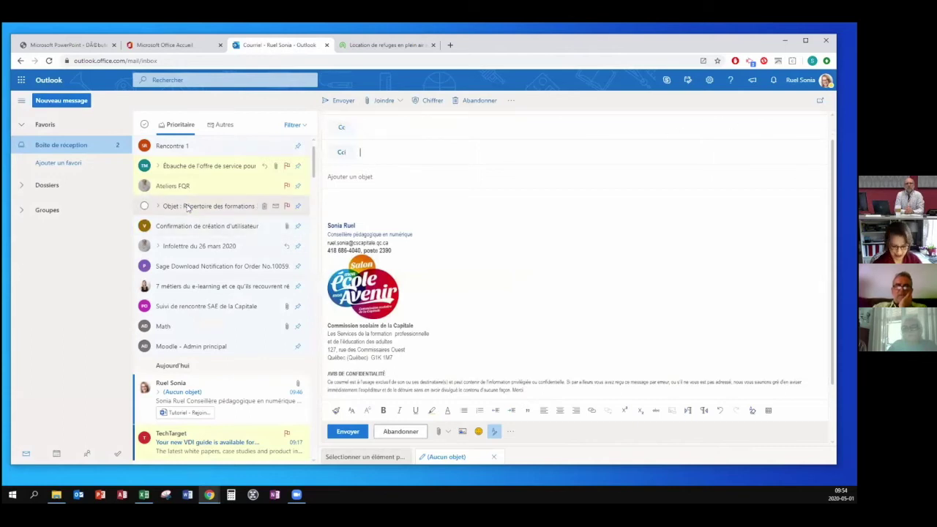
{"action": "type", "text": "cse"}
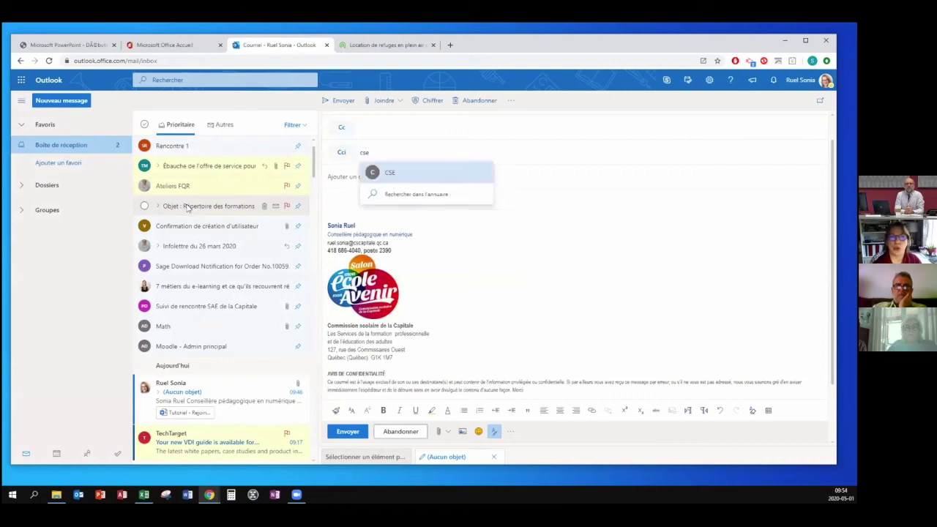
{"action": "left_click", "coordinate": [433, 173]}
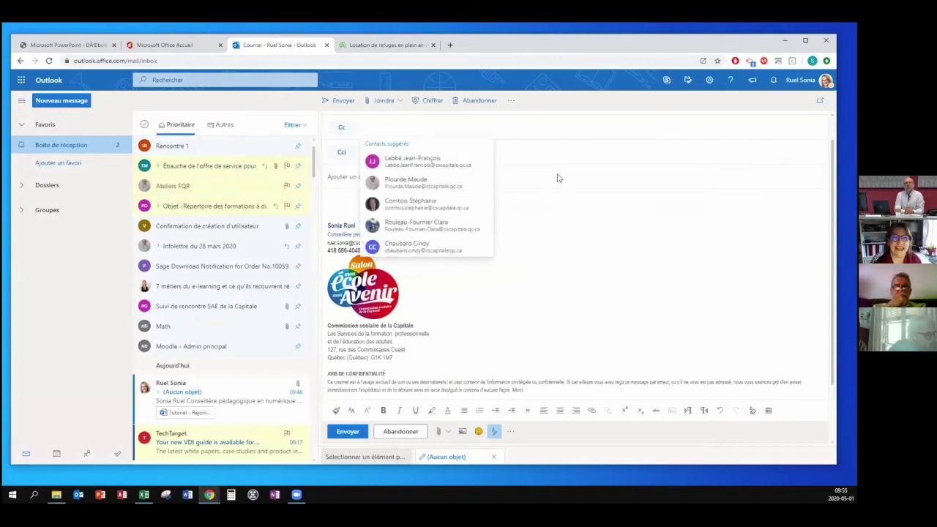
{"action": "left_click", "coordinate": [617, 247]}
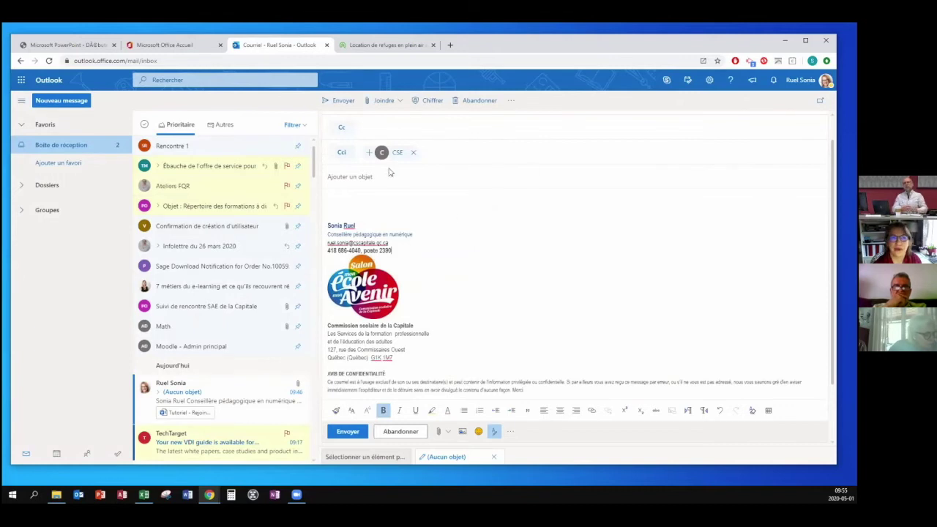
{"action": "left_click", "coordinate": [478, 101]}
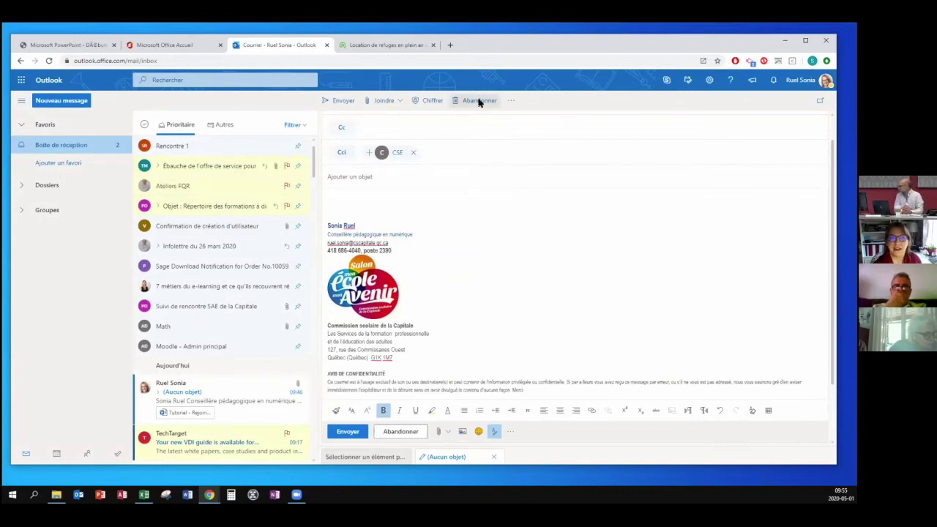
{"action": "left_click", "coordinate": [423, 283]}
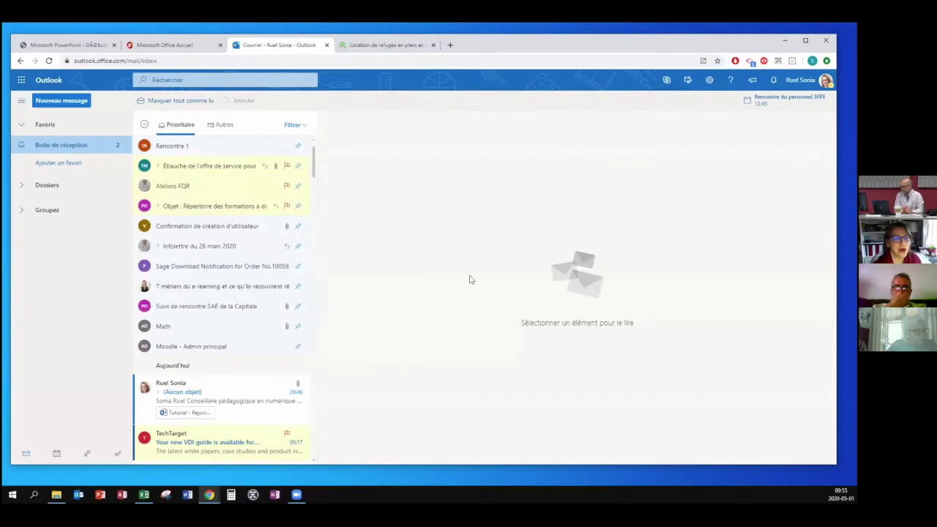
Switch to the calendar, then the People page, and close the Outlook tab.
{"action": "left_click", "coordinate": [56, 453]}
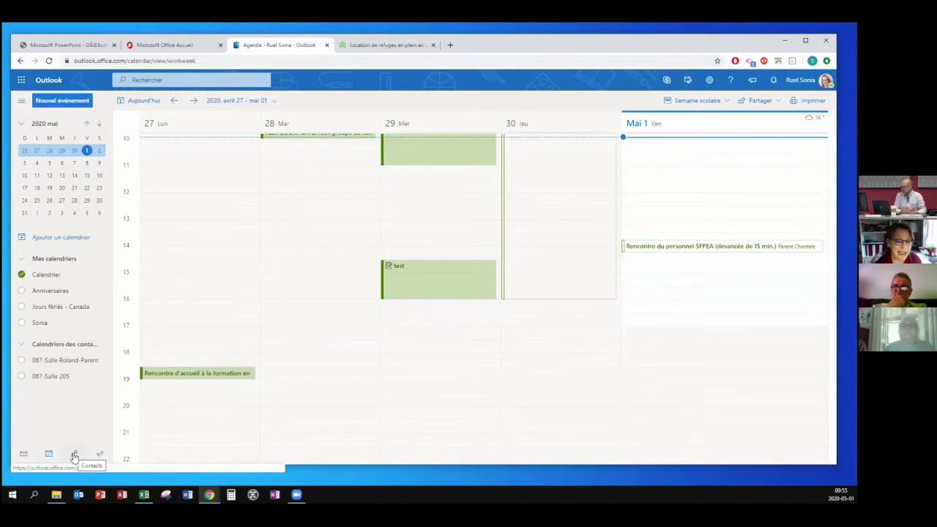
{"action": "left_click", "coordinate": [74, 455]}
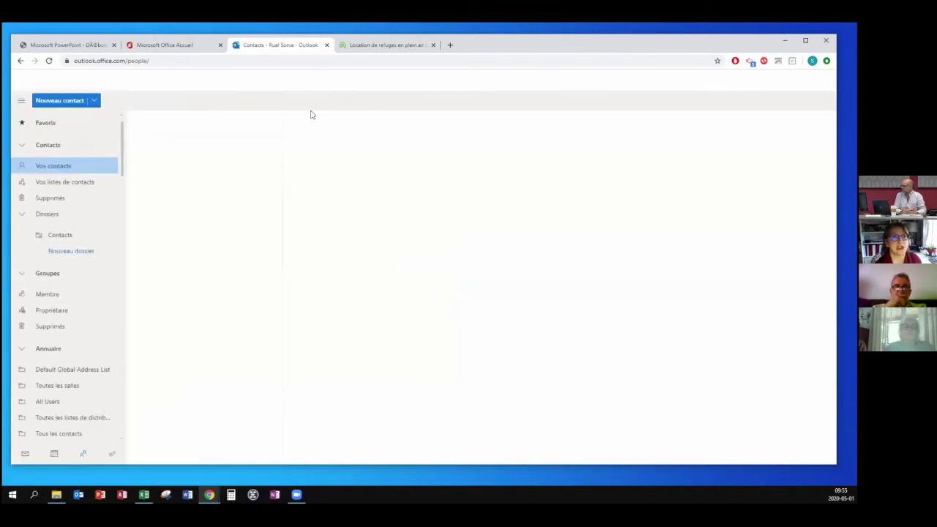
{"action": "left_click", "coordinate": [328, 44]}
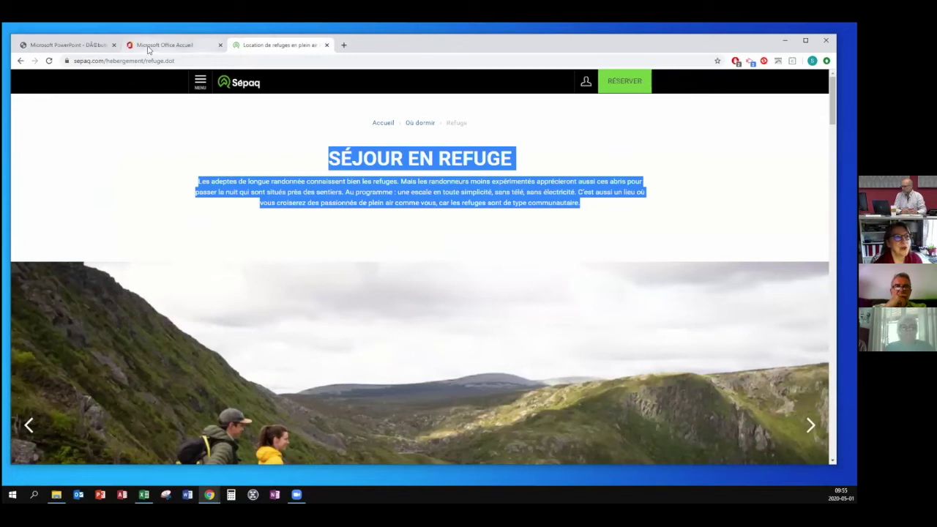
Go back to the Microsoft Office Accueil tab and launch the OneDrive tile.
{"action": "left_click", "coordinate": [149, 46]}
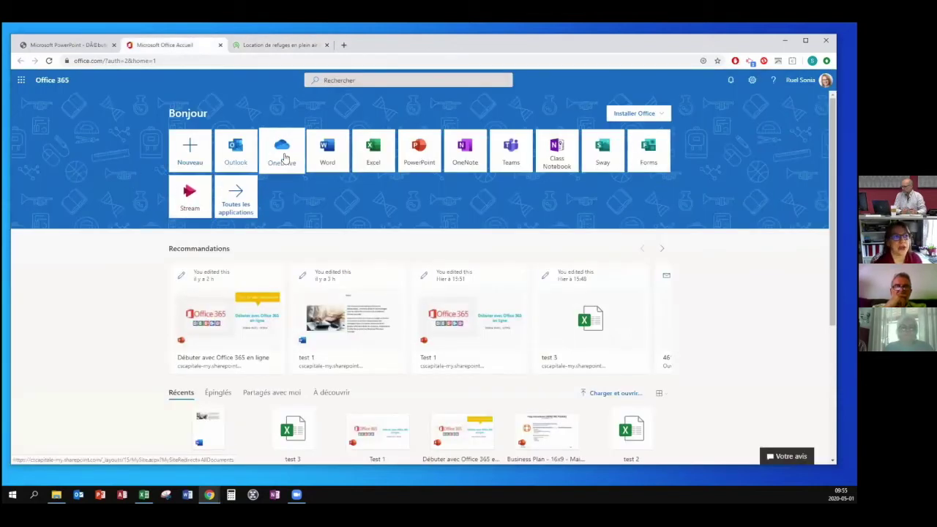
{"action": "left_click", "coordinate": [282, 151]}
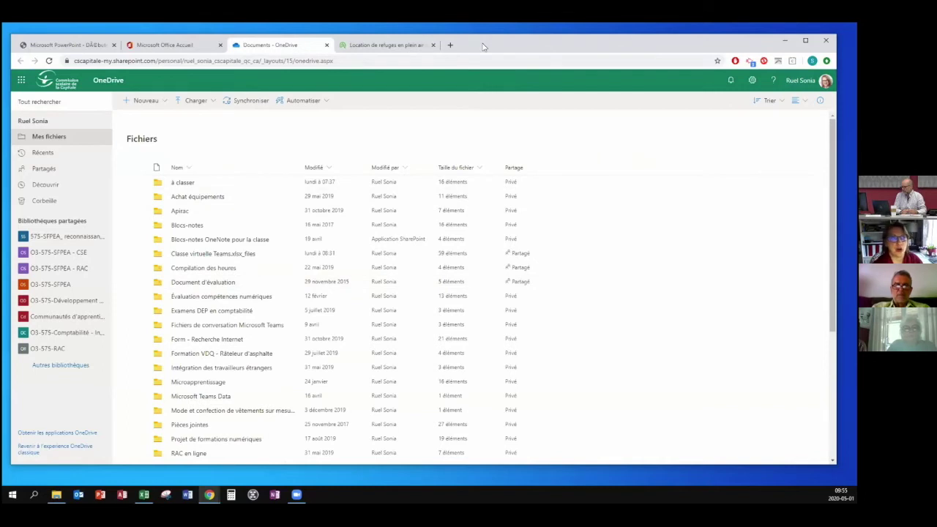
{"action": "left_click_drag", "start_coordinate": [483, 46], "coordinate": [516, 53]}
{"action": "left_click", "coordinate": [55, 494]}
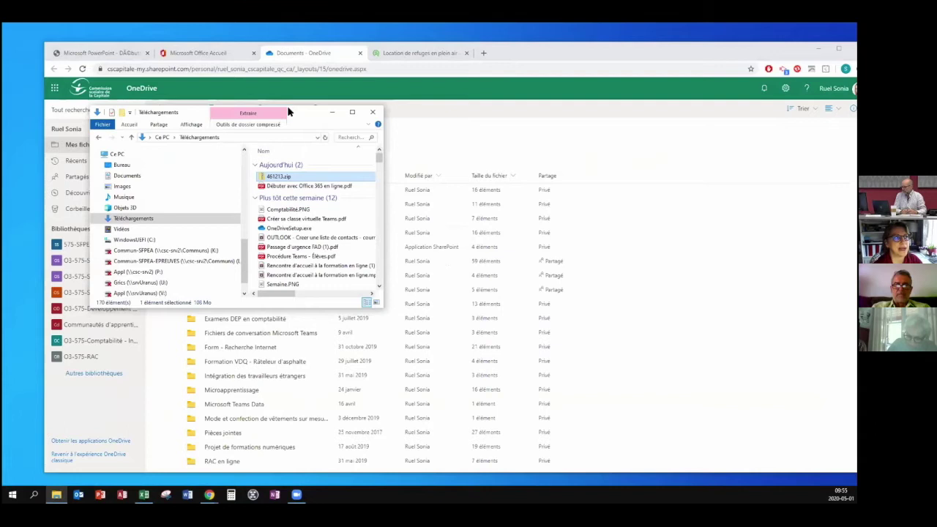
{"action": "left_click_drag", "start_coordinate": [289, 111], "coordinate": [200, 57]}
{"action": "scroll", "coordinate": [49, 142], "scroll_direction": "up", "scroll_amount": 2}
{"action": "scroll", "coordinate": [49, 142], "scroll_direction": "up", "scroll_amount": 8}
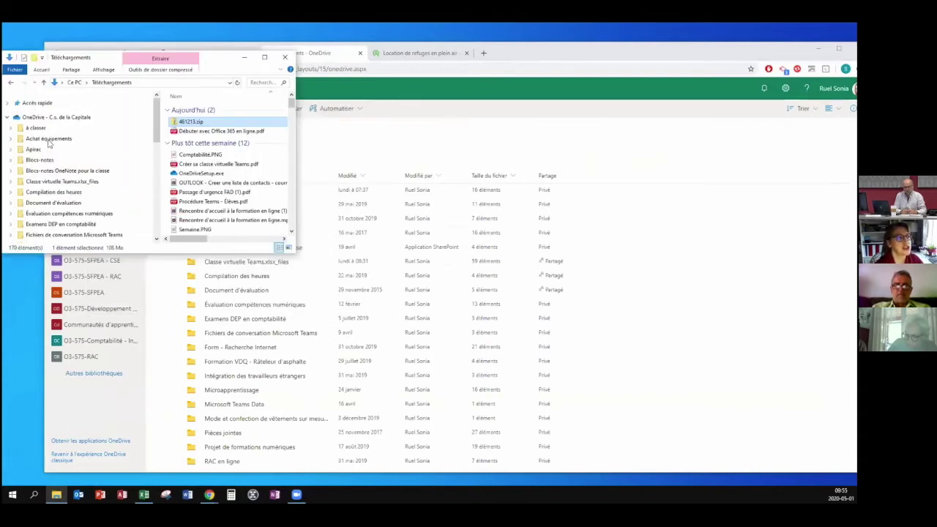
{"action": "left_click", "coordinate": [46, 117]}
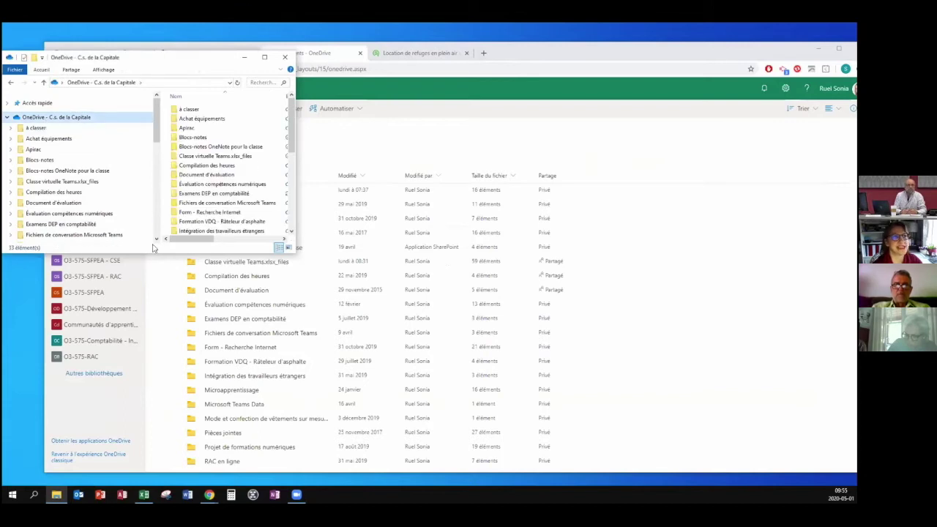
{"action": "left_click", "coordinate": [217, 156]}
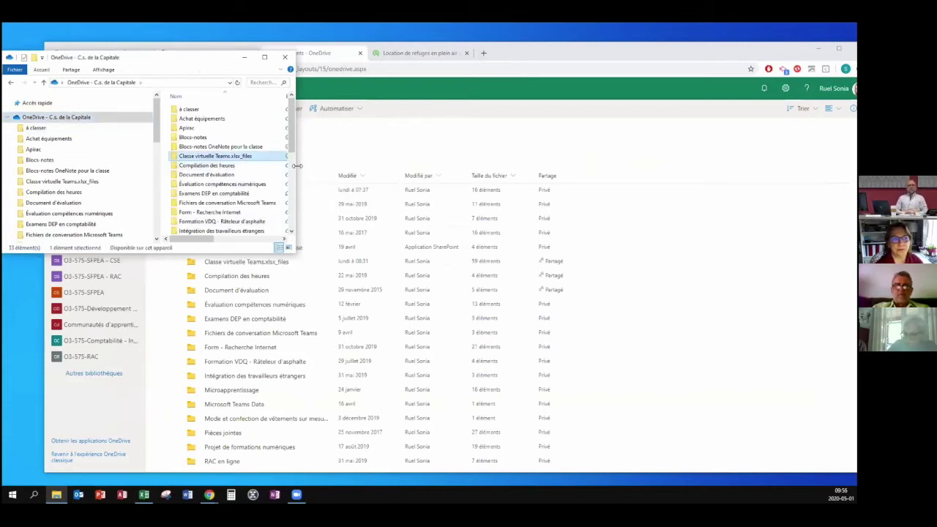
{"action": "left_click_drag", "start_coordinate": [296, 167], "coordinate": [467, 166]}
{"action": "double_click", "coordinate": [217, 156]}
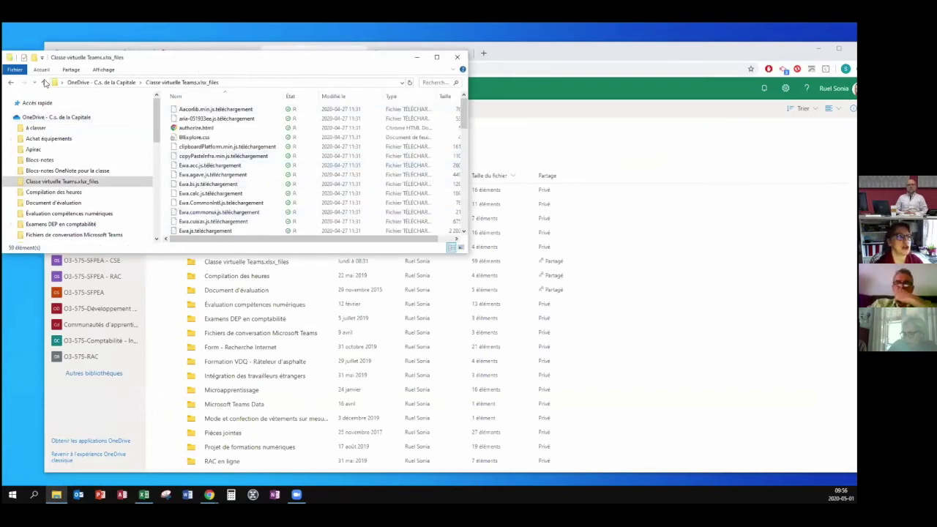
{"action": "left_click", "coordinate": [43, 83]}
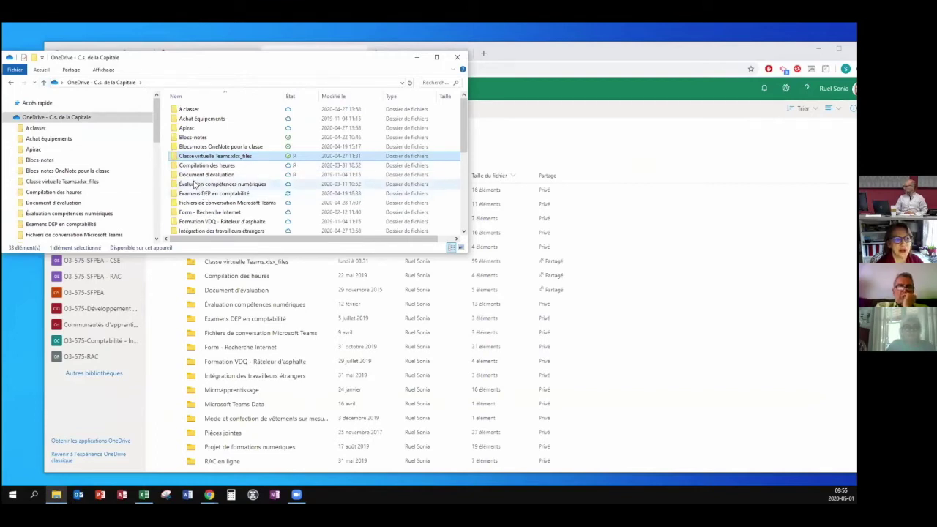
{"action": "double_click", "coordinate": [195, 185]}
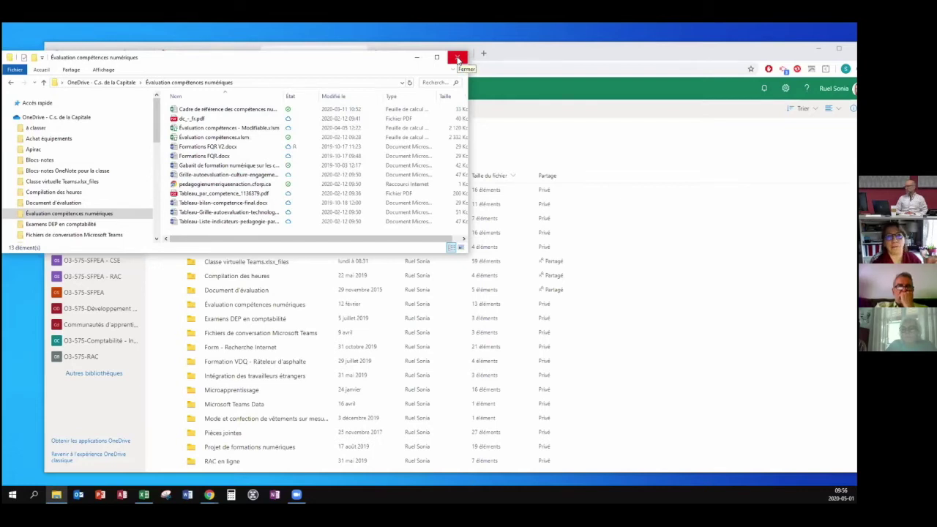
{"action": "left_click", "coordinate": [458, 57]}
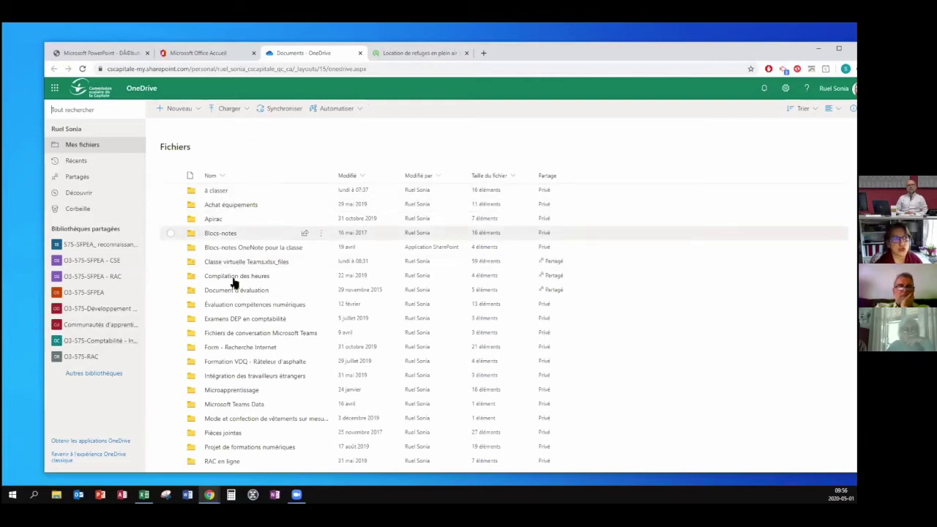
Create a new folder, naming it test1 after 'test' is rejected as already existing.
{"action": "scroll", "coordinate": [263, 155], "scroll_direction": "down", "scroll_amount": 3}
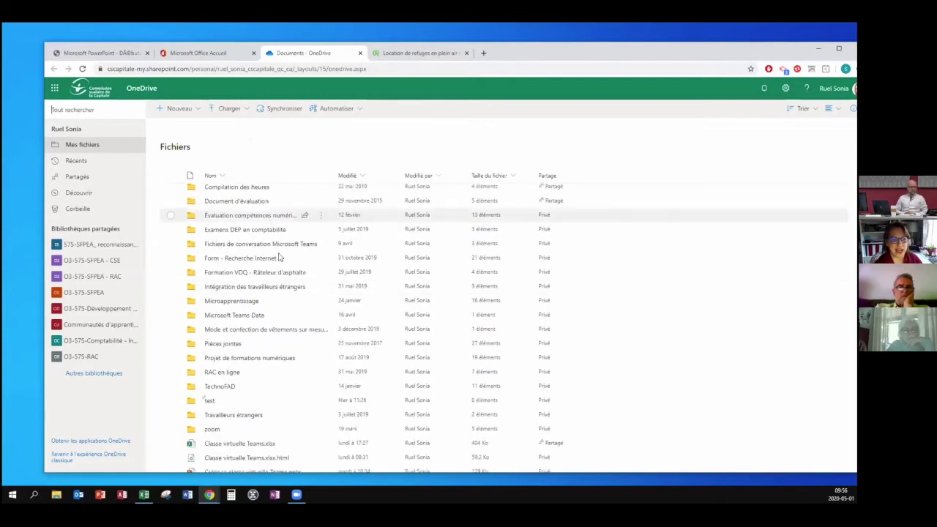
{"action": "scroll", "coordinate": [256, 308], "scroll_direction": "up", "scroll_amount": 3}
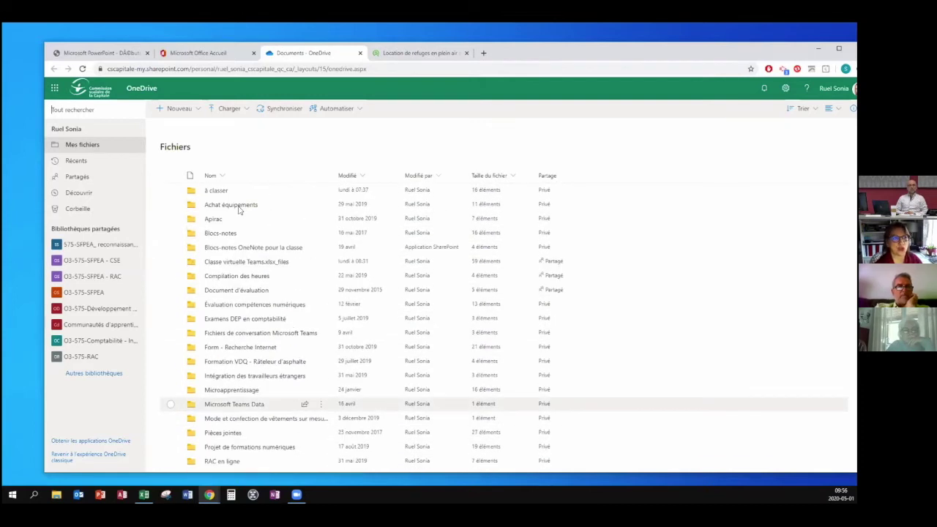
{"action": "left_click", "coordinate": [195, 111]}
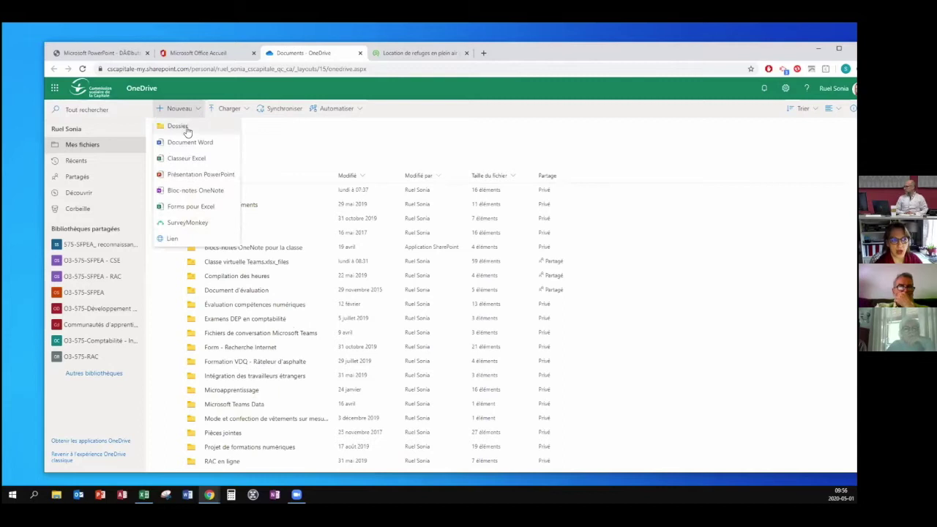
{"action": "left_click", "coordinate": [180, 127]}
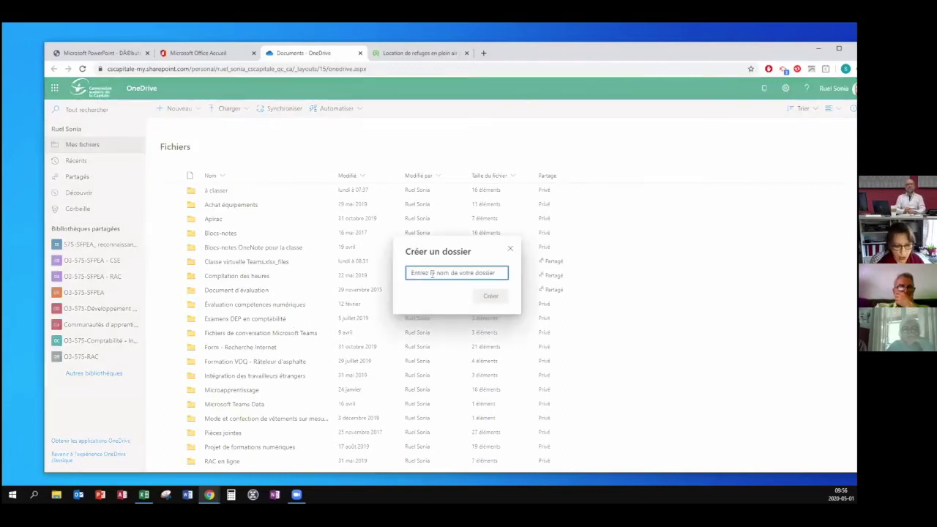
{"action": "type", "text": "test"}
{"action": "key", "text": "Return"}
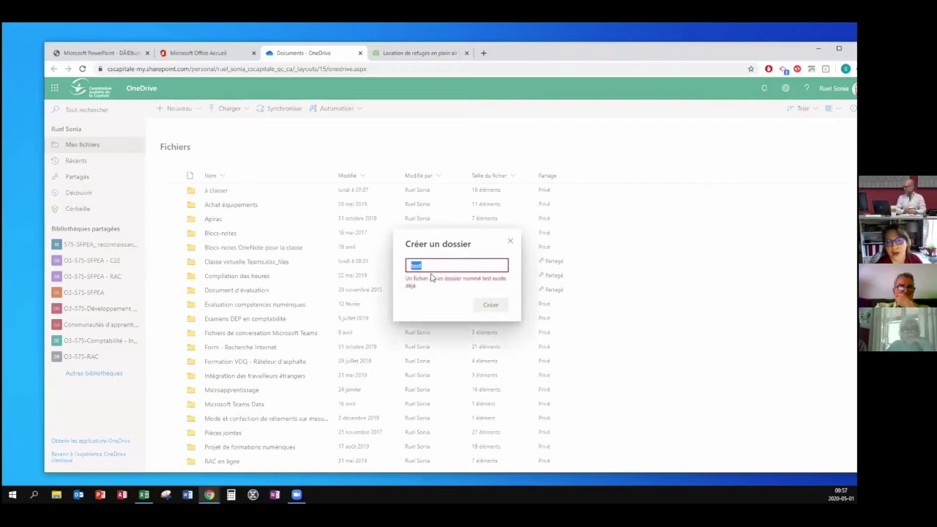
{"action": "type", "text": "test2"}
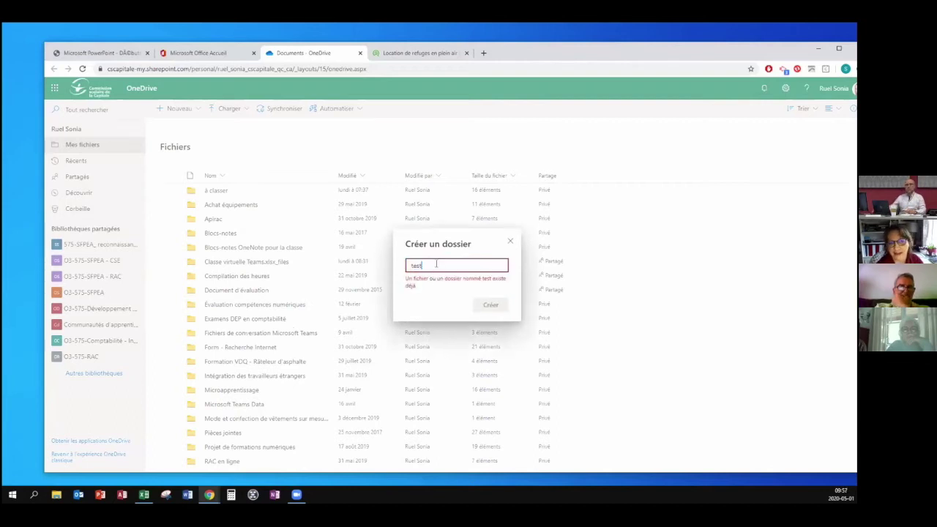
{"action": "key", "text": "Return"}
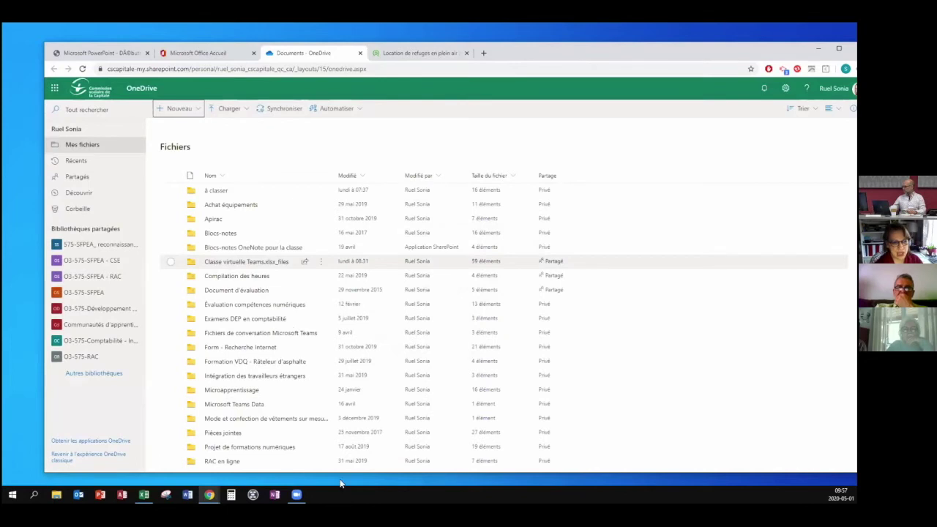
{"action": "scroll", "coordinate": [288, 410], "scroll_direction": "down", "scroll_amount": 3}
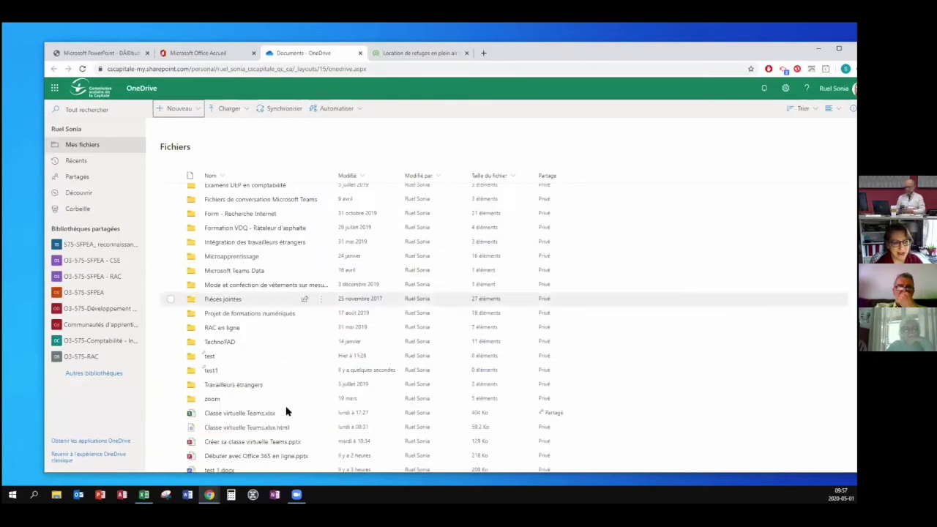
Open the empty test folder, returning to Fichiers once before reopening it.
{"action": "left_click", "coordinate": [208, 357]}
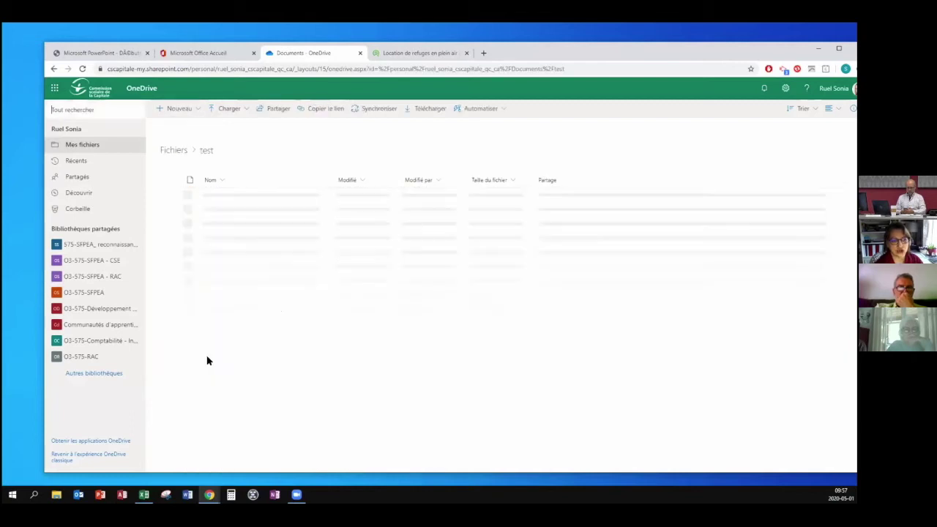
{"action": "left_click", "coordinate": [175, 151]}
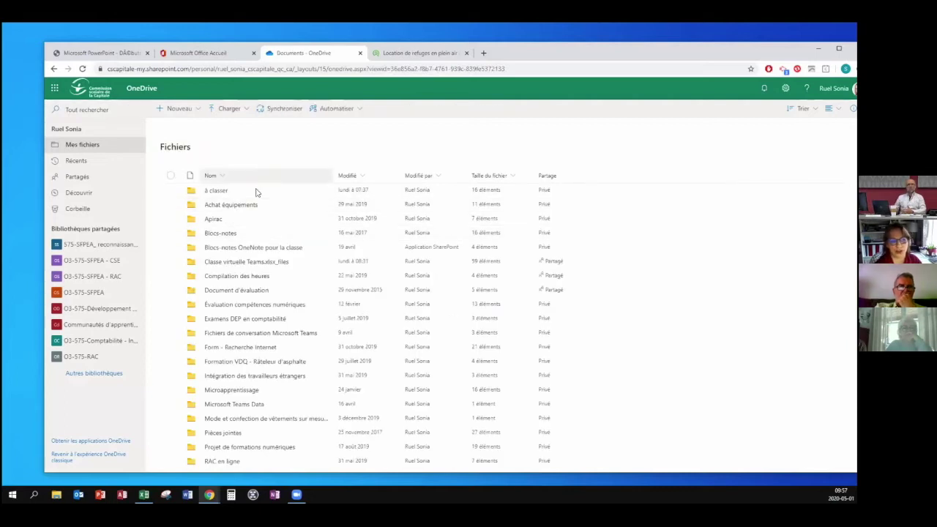
{"action": "scroll", "coordinate": [272, 366], "scroll_direction": "down", "scroll_amount": 3}
{"action": "scroll", "coordinate": [271, 243], "scroll_direction": "down", "scroll_amount": 3}
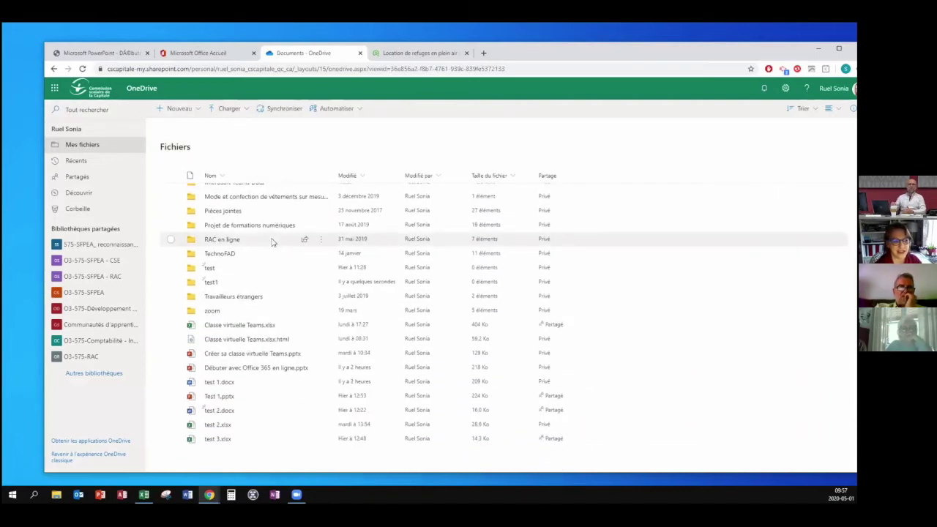
{"action": "left_click", "coordinate": [211, 268]}
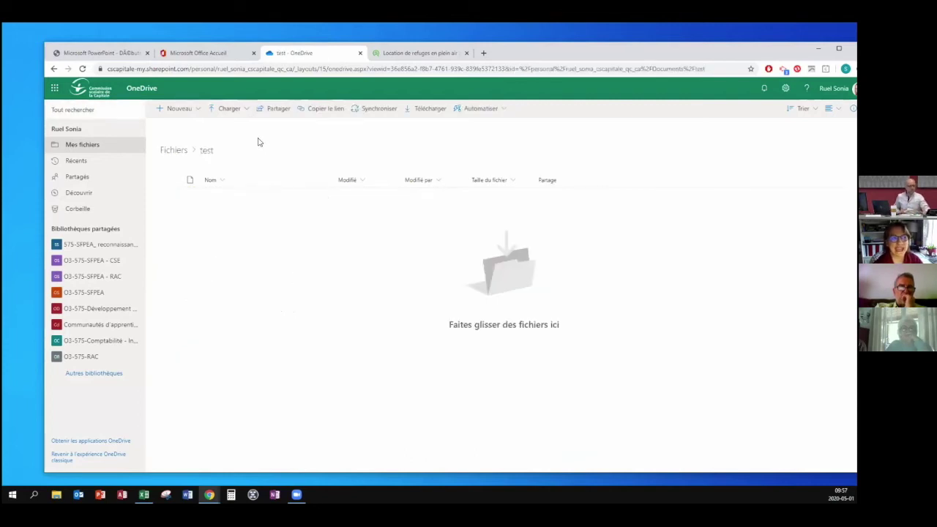
Cancel a Charger > Fichiers upload and go back to the top-level Fichiers list.
{"action": "left_click", "coordinate": [247, 111]}
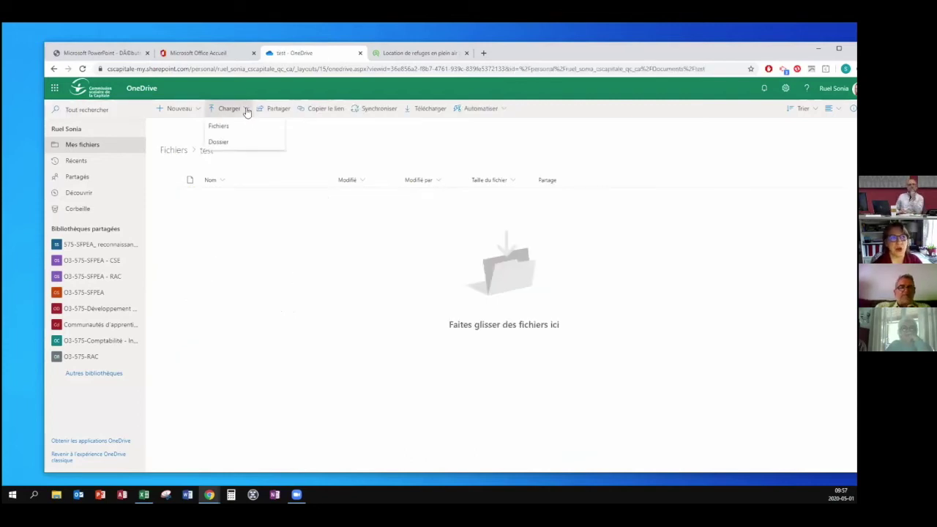
{"action": "left_click", "coordinate": [235, 128]}
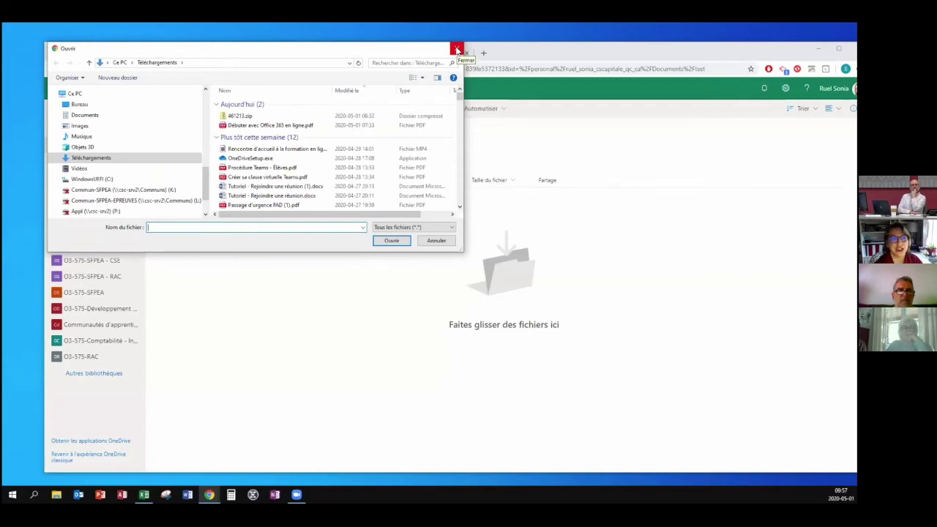
{"action": "left_click", "coordinate": [457, 50]}
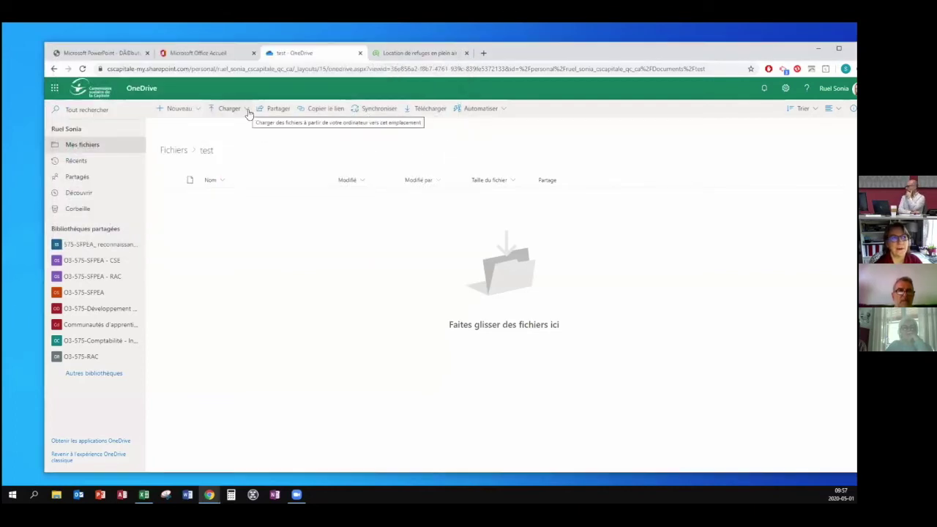
{"action": "left_click", "coordinate": [178, 152]}
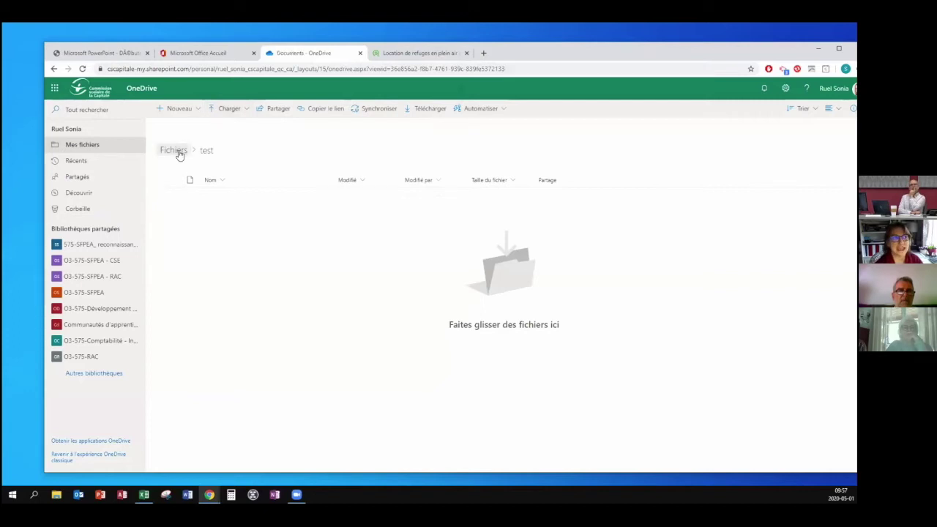
{"action": "scroll", "coordinate": [241, 308], "scroll_direction": "down", "scroll_amount": 5}
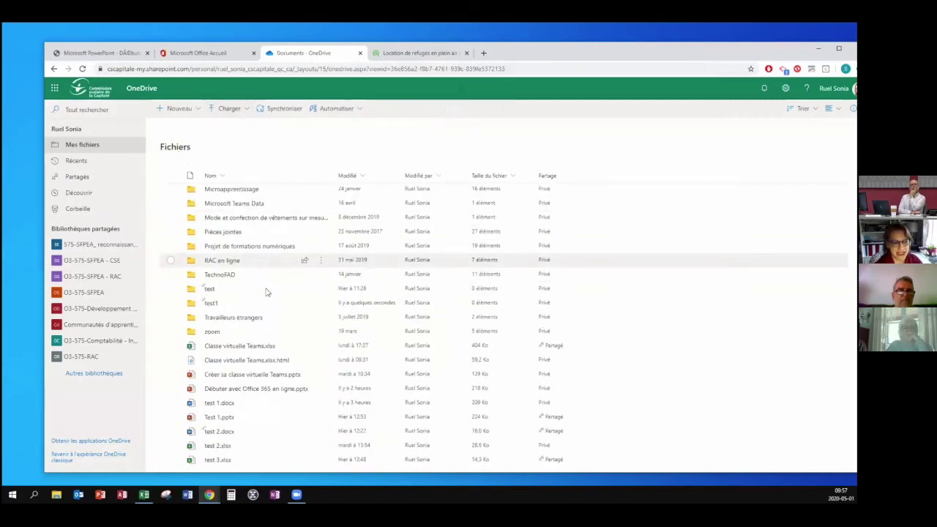
{"action": "mouse_move", "coordinate": [218, 382]}
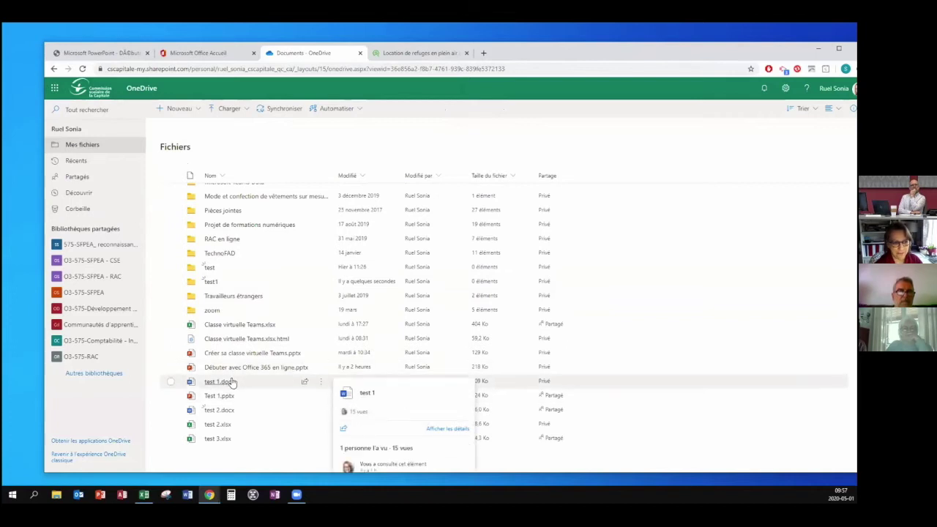
Move test 1.docx into the test folder, check it there, and return to Fichiers.
{"action": "left_click", "coordinate": [320, 382]}
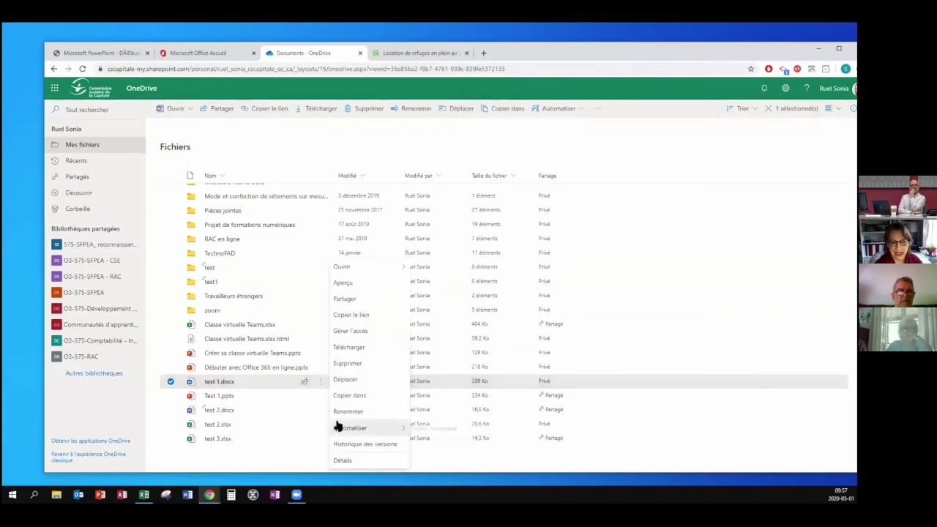
{"action": "left_click", "coordinate": [344, 380]}
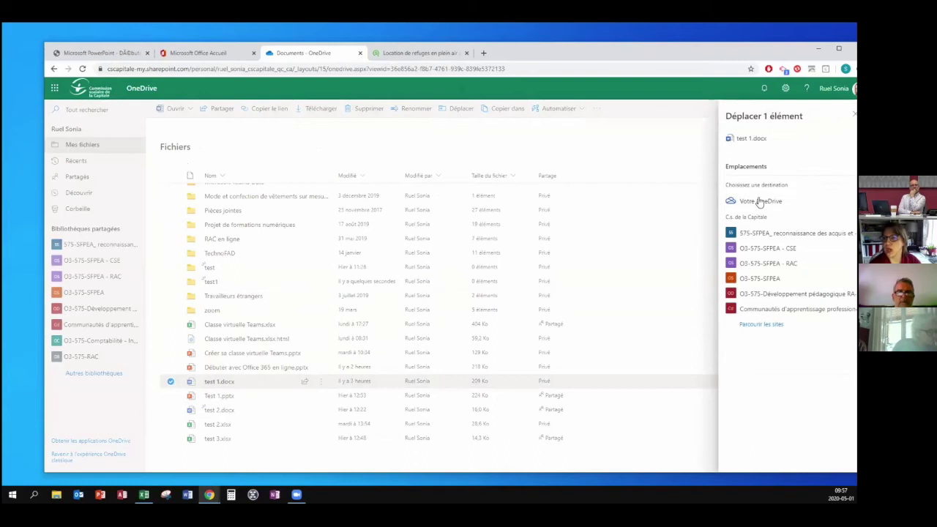
{"action": "left_click", "coordinate": [758, 203]}
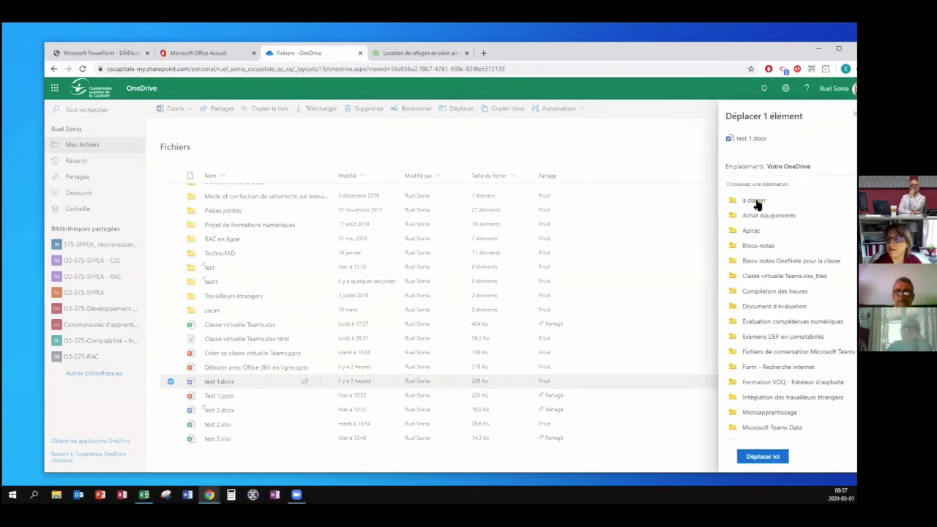
{"action": "scroll", "coordinate": [767, 366], "scroll_direction": "down", "scroll_amount": 2}
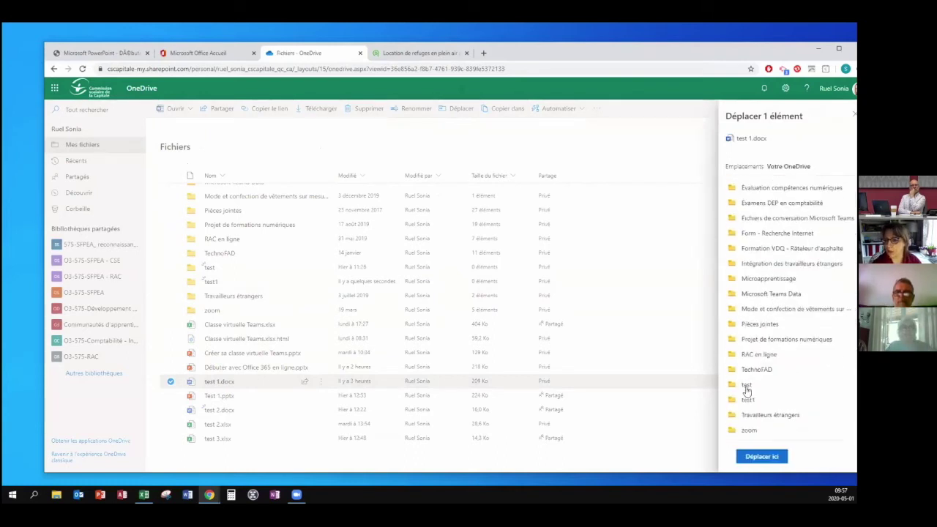
{"action": "left_click", "coordinate": [746, 386]}
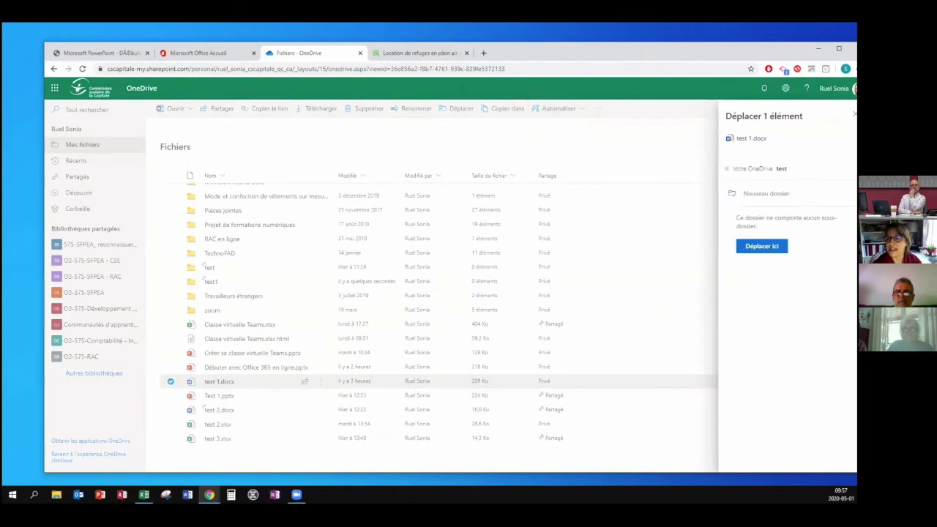
{"action": "left_click", "coordinate": [762, 246]}
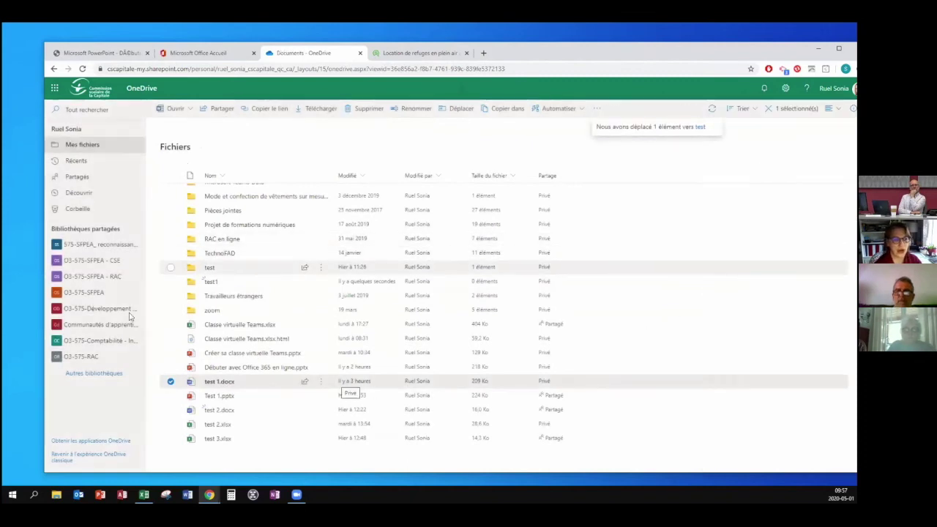
{"action": "left_click", "coordinate": [209, 288]}
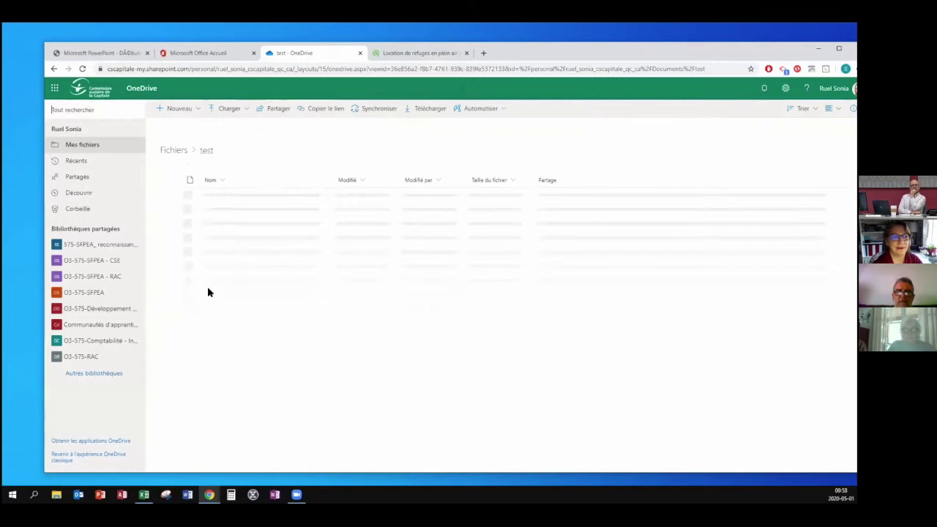
{"action": "left_click", "coordinate": [55, 69]}
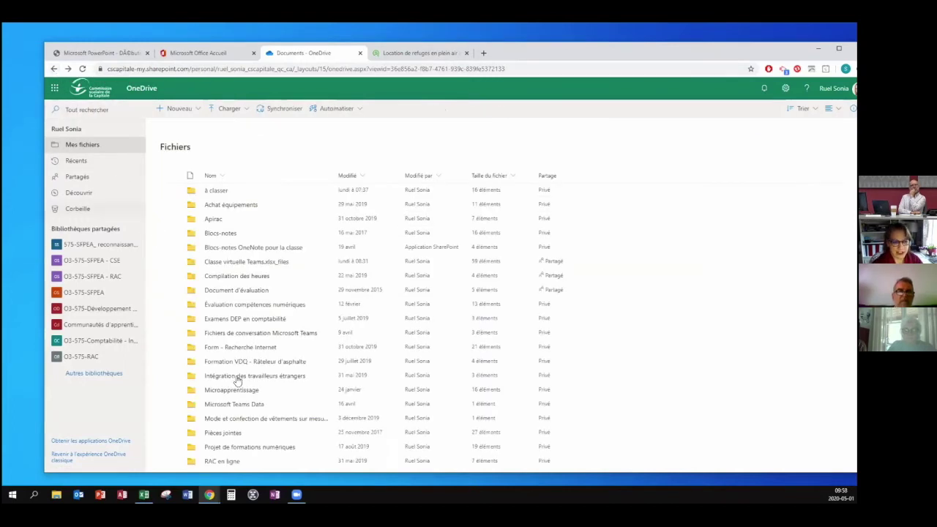
{"action": "scroll", "coordinate": [302, 432], "scroll_direction": "down", "scroll_amount": 3}
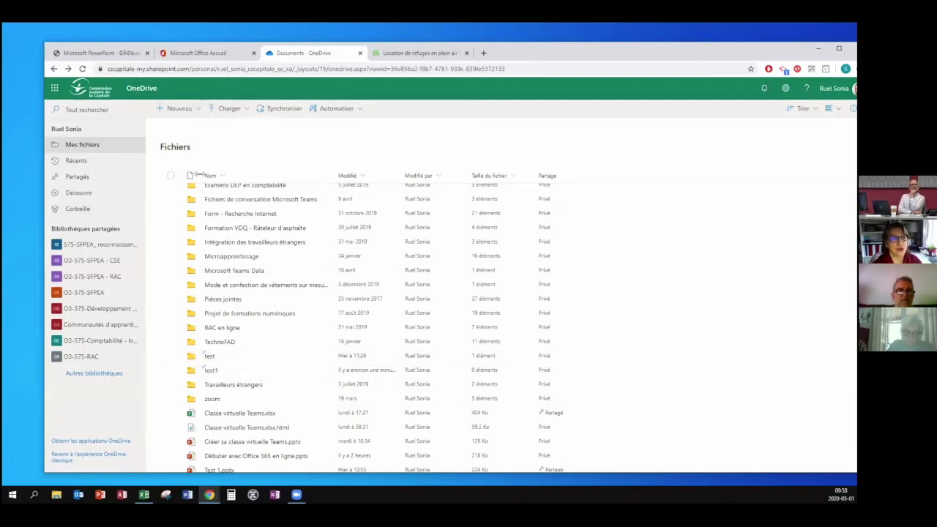
{"action": "left_click", "coordinate": [183, 109]}
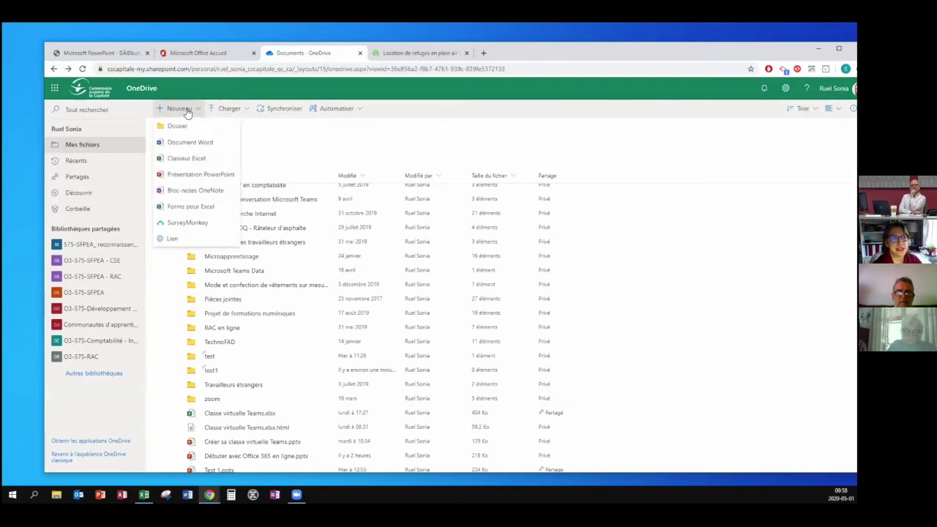
{"action": "left_click", "coordinate": [179, 126]}
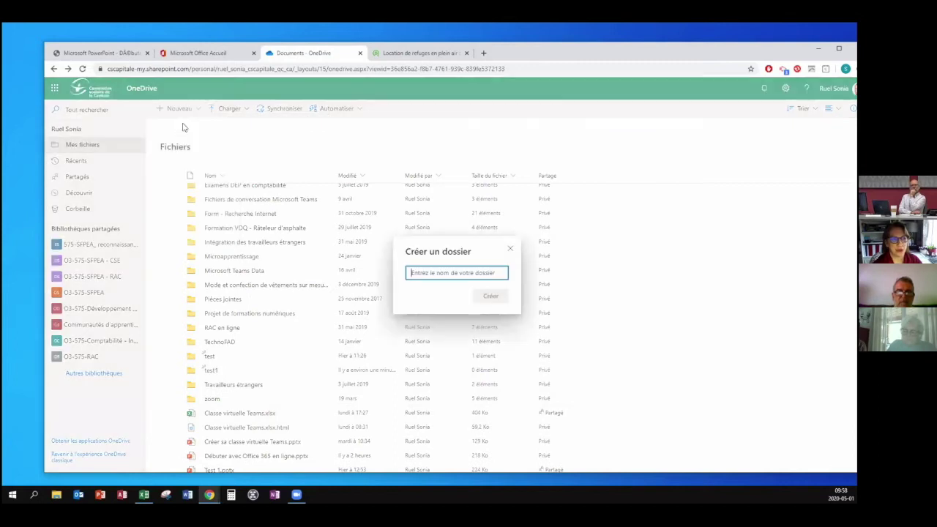
{"action": "type", "text": "test"}
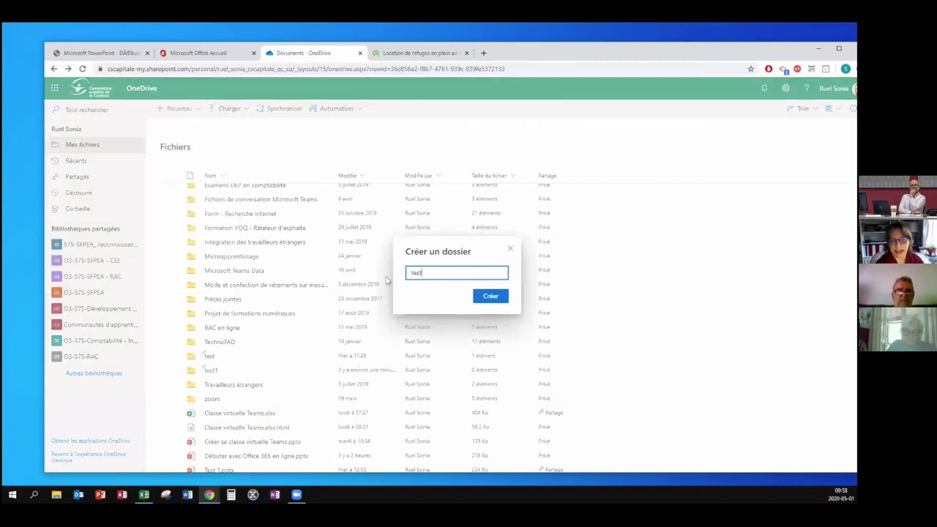
{"action": "type", "text": " 2"}
{"action": "key", "text": "Return"}
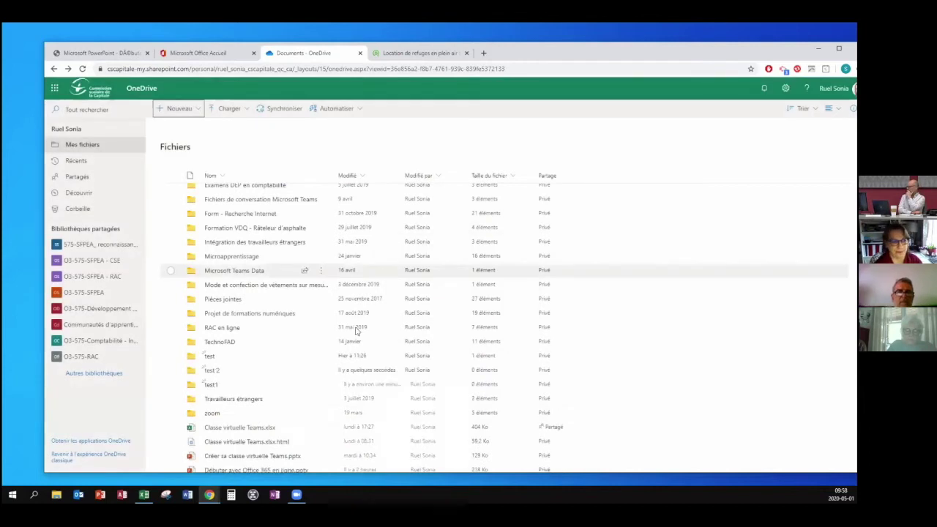
{"action": "scroll", "coordinate": [245, 343], "scroll_direction": "down", "scroll_amount": 1}
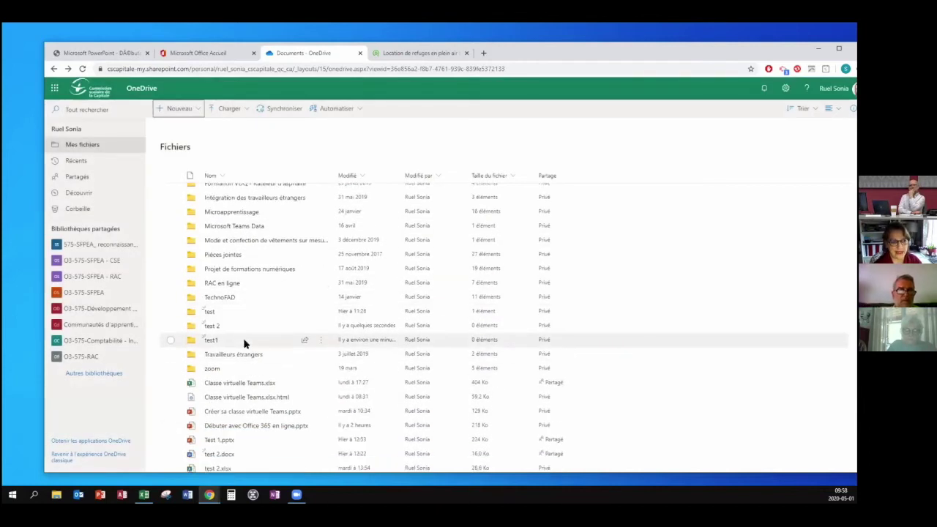
{"action": "left_click", "coordinate": [231, 331]}
{"action": "left_click", "coordinate": [218, 326]}
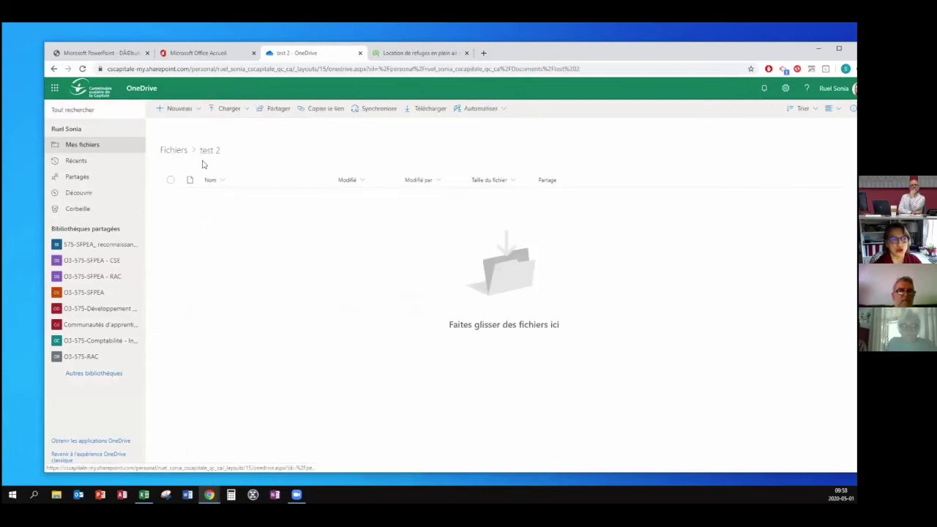
{"action": "left_click", "coordinate": [178, 152]}
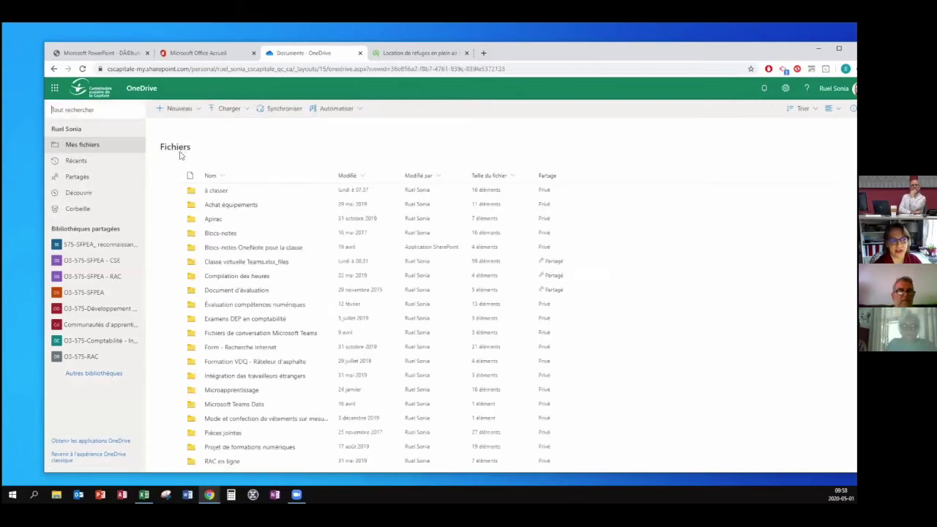
{"action": "scroll", "coordinate": [280, 438], "scroll_direction": "down", "scroll_amount": 5}
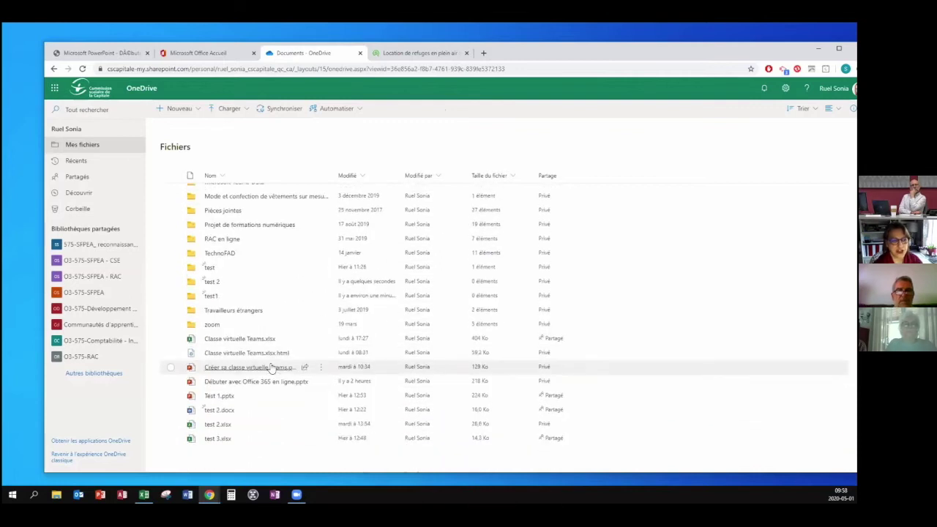
{"action": "left_click", "coordinate": [212, 281]}
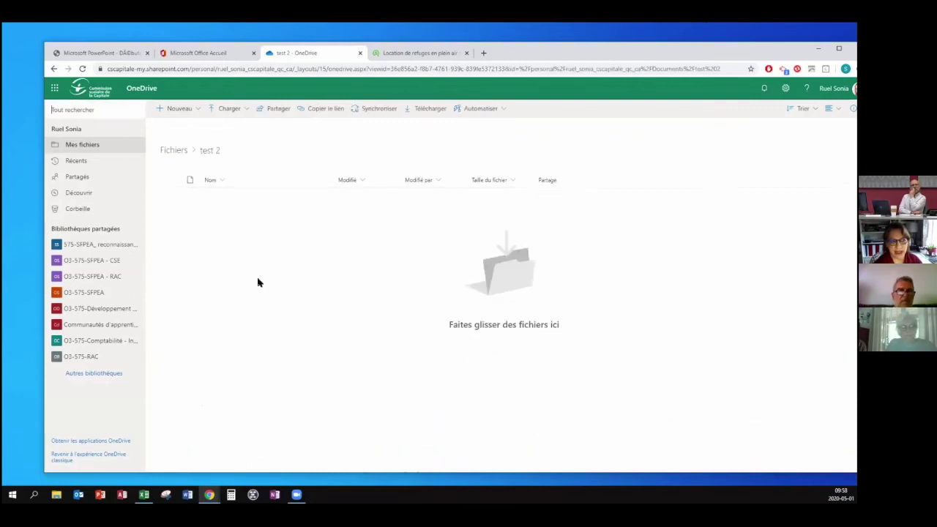
{"action": "left_click", "coordinate": [243, 109]}
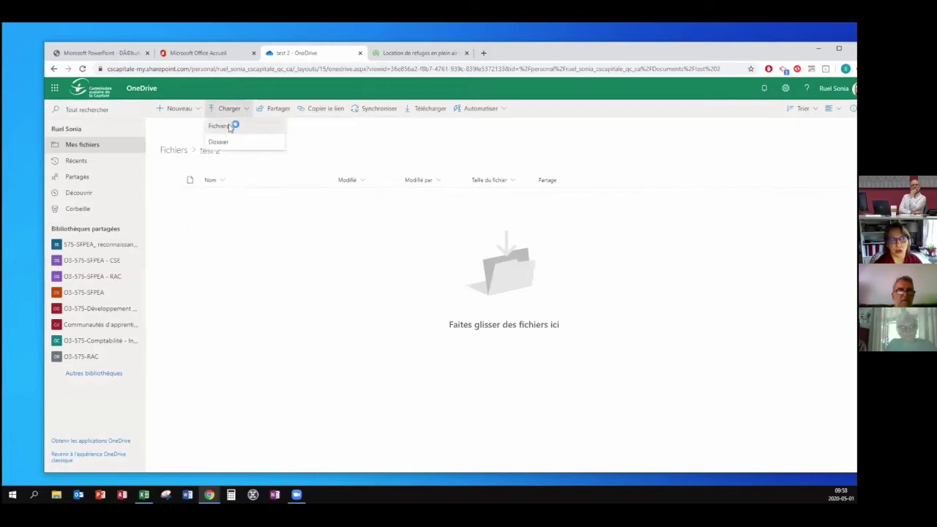
{"action": "left_click", "coordinate": [228, 127]}
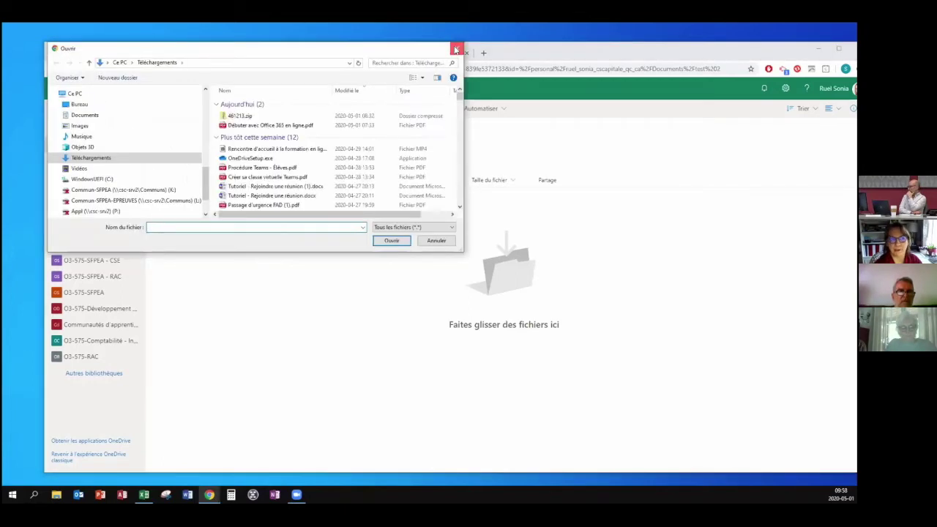
{"action": "left_click", "coordinate": [456, 49]}
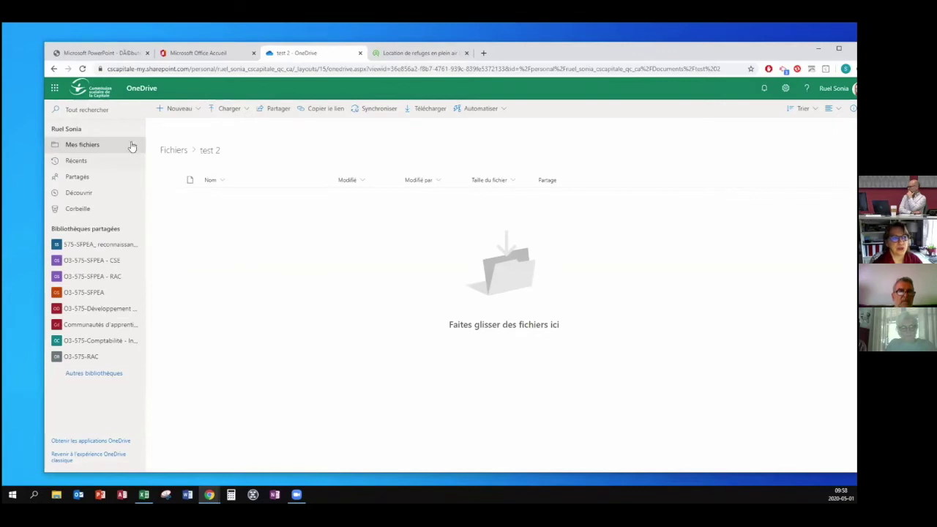
From the Fichiers list, move Test 1.pptx into the test 2 folder.
{"action": "left_click", "coordinate": [170, 150]}
{"action": "scroll", "coordinate": [264, 393], "scroll_direction": "down", "scroll_amount": 3}
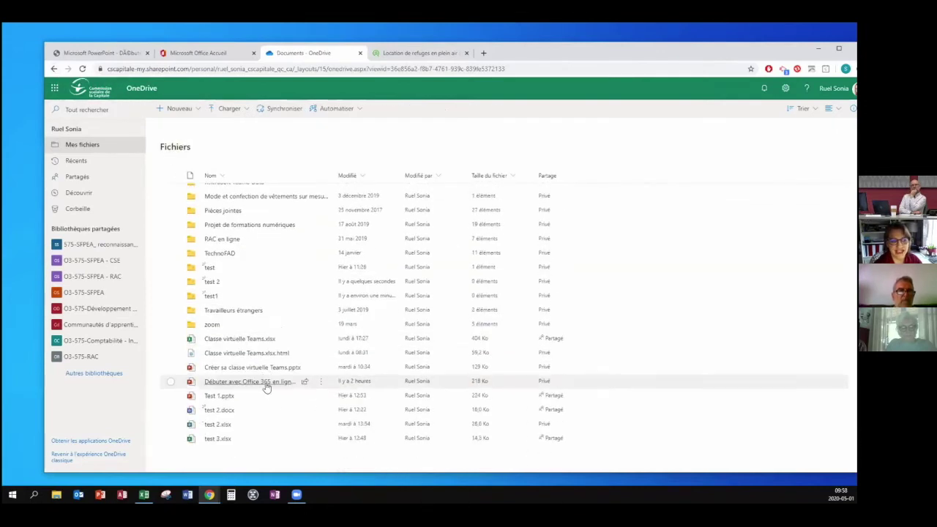
{"action": "mouse_move", "coordinate": [303, 397]}
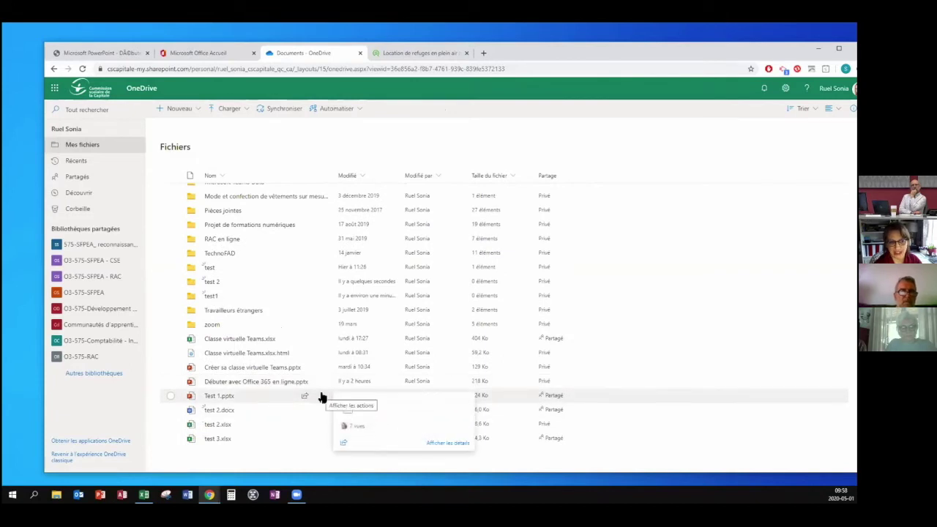
{"action": "left_click", "coordinate": [322, 397]}
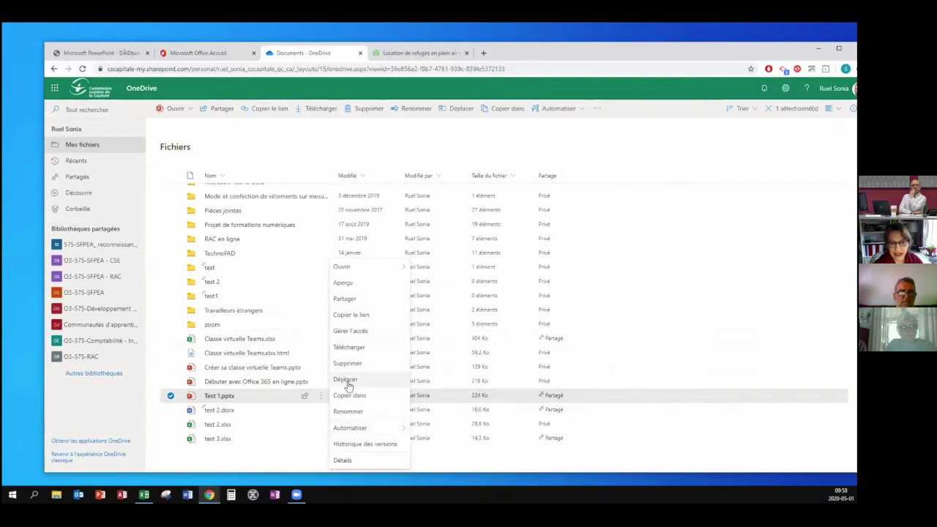
{"action": "left_click", "coordinate": [345, 380]}
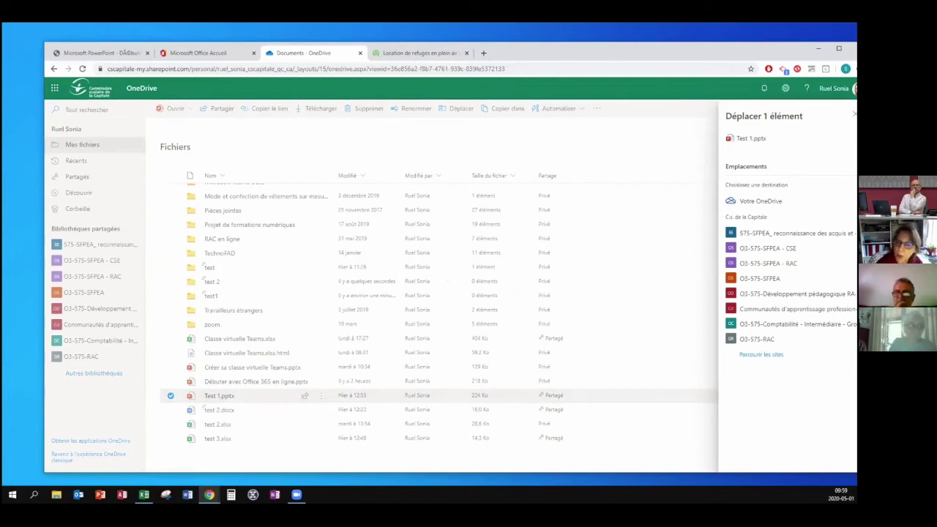
{"action": "left_click", "coordinate": [760, 201]}
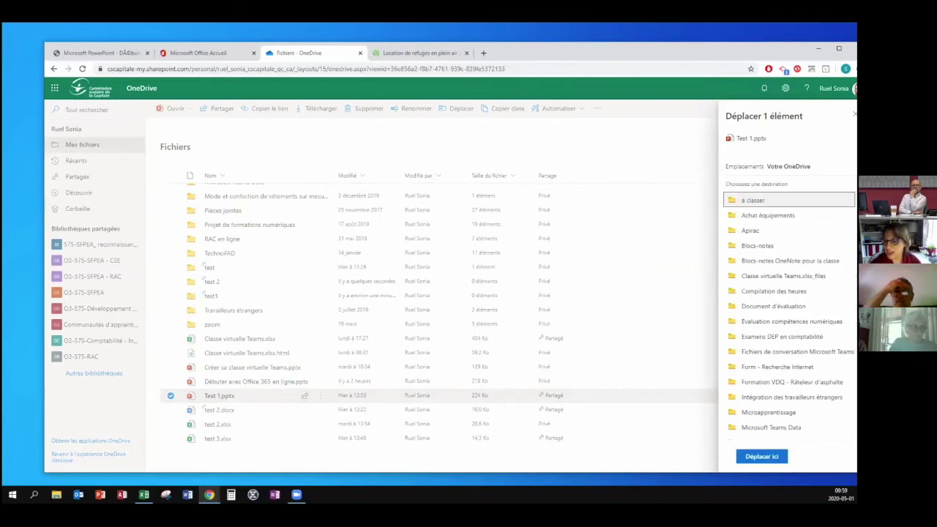
{"action": "scroll", "coordinate": [757, 388], "scroll_direction": "down", "scroll_amount": 3}
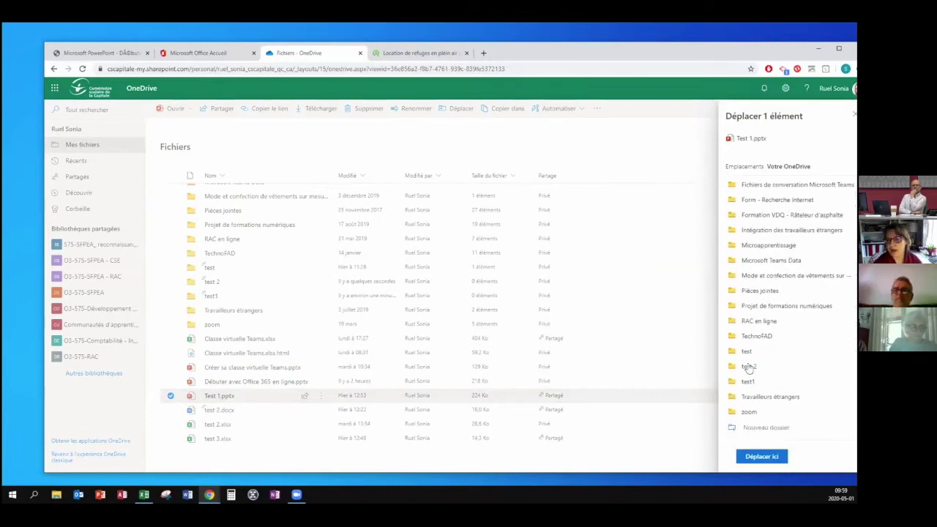
{"action": "left_click", "coordinate": [748, 366]}
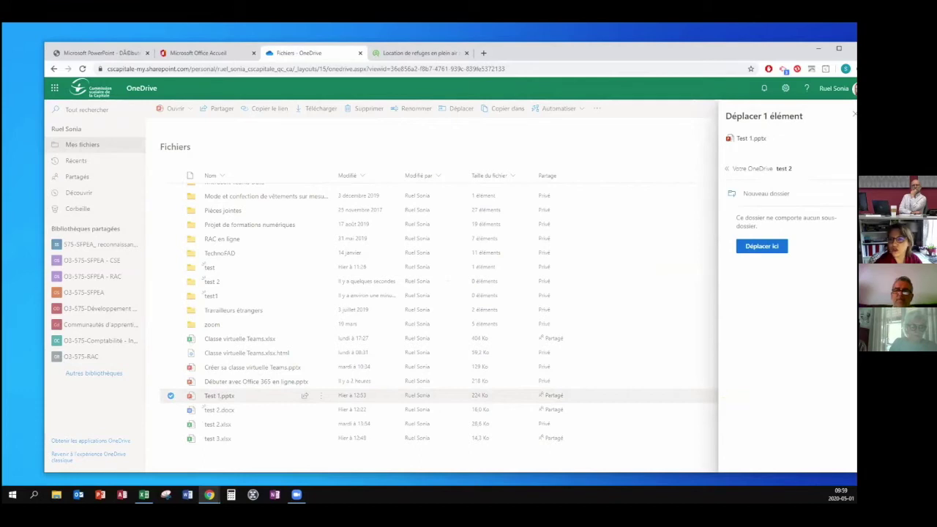
{"action": "left_click", "coordinate": [762, 246]}
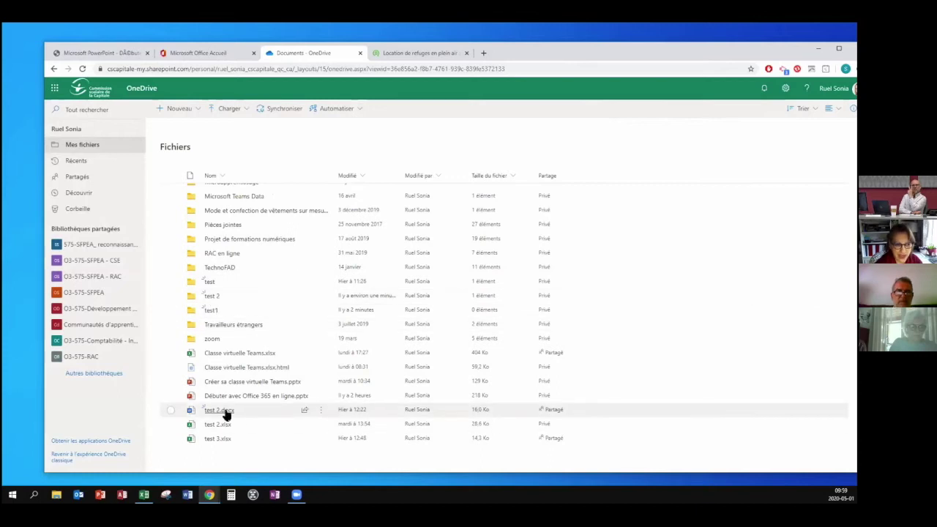
Open test 2 to confirm Test 1.pptx is inside, then return to Fichiers.
{"action": "mouse_move", "coordinate": [226, 416]}
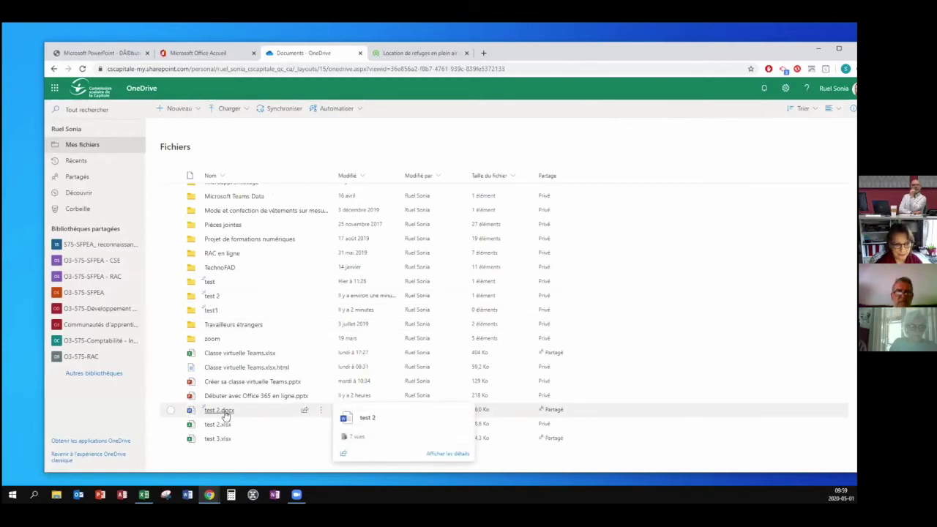
{"action": "left_click_drag", "start_coordinate": [225, 416], "coordinate": [228, 306]}
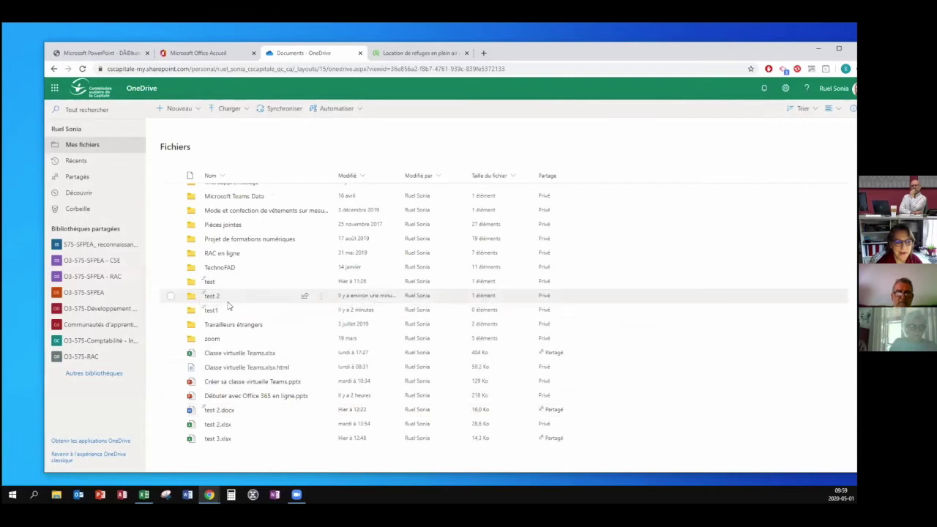
{"action": "left_click", "coordinate": [213, 297]}
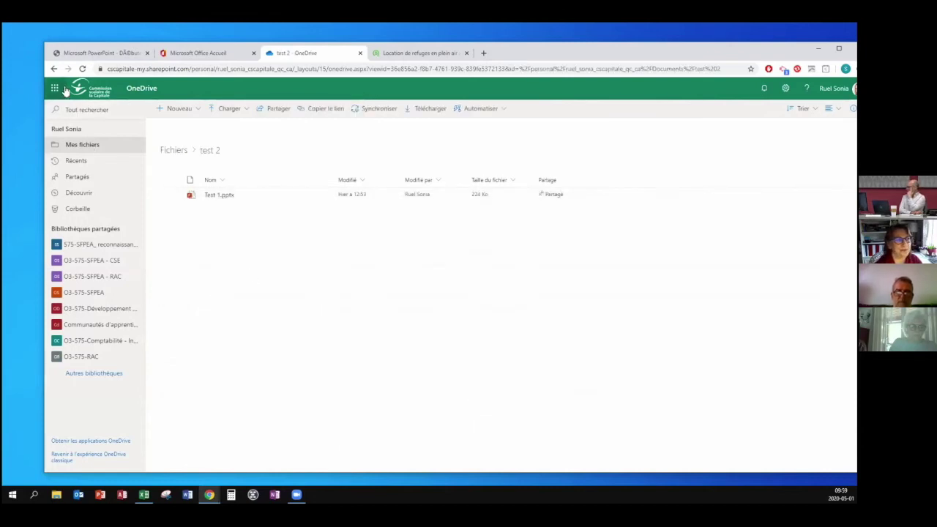
{"action": "left_click", "coordinate": [53, 68]}
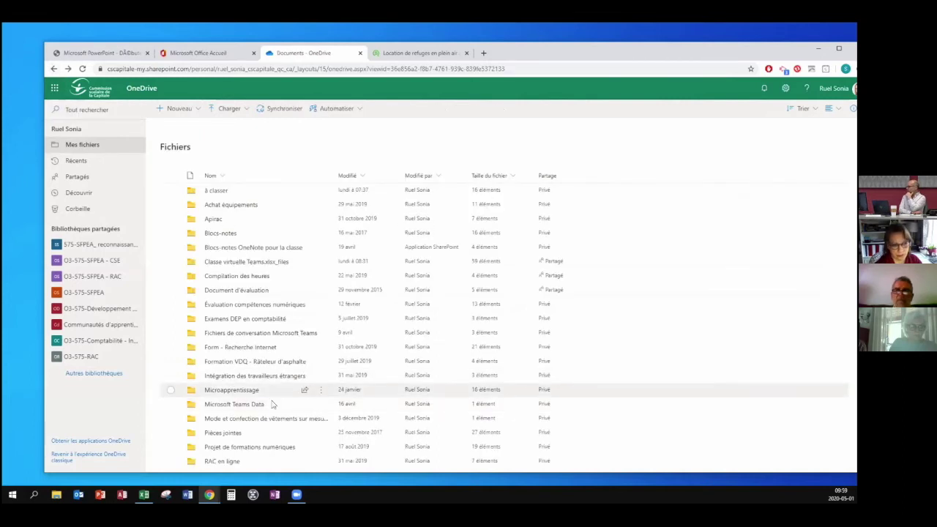
{"action": "scroll", "coordinate": [272, 399], "scroll_direction": "down", "scroll_amount": 3}
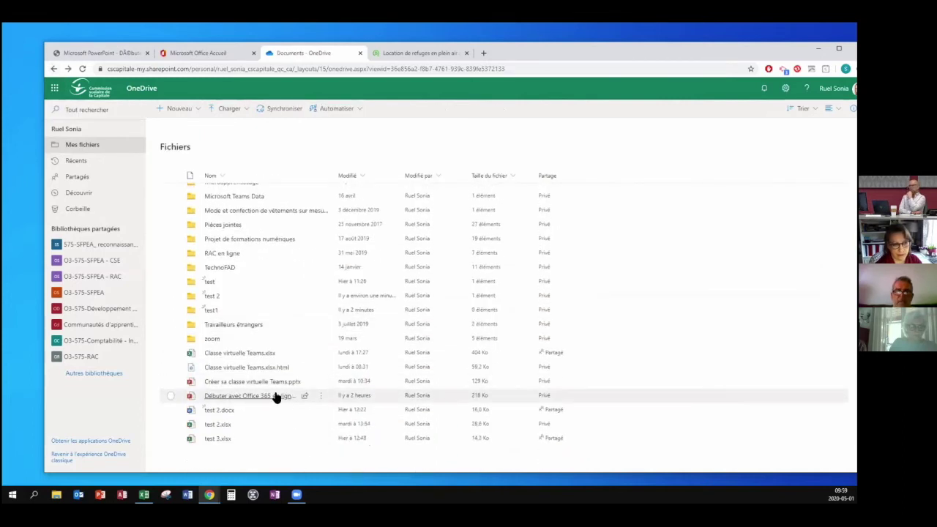
{"action": "mouse_move", "coordinate": [275, 396]}
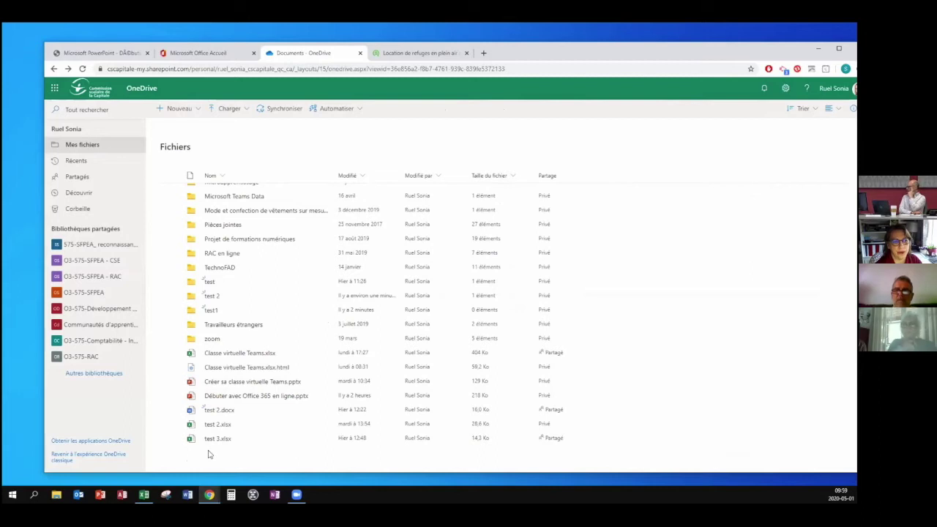
{"action": "mouse_move", "coordinate": [215, 402]}
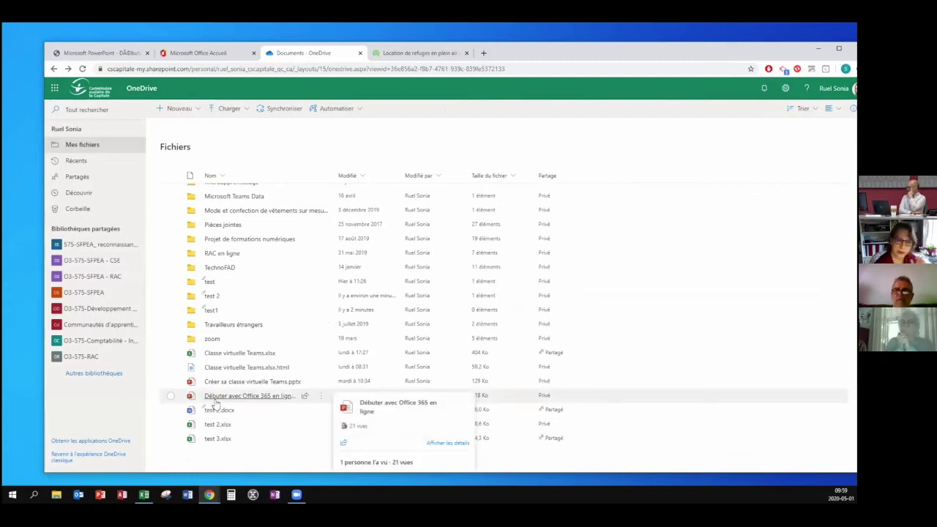
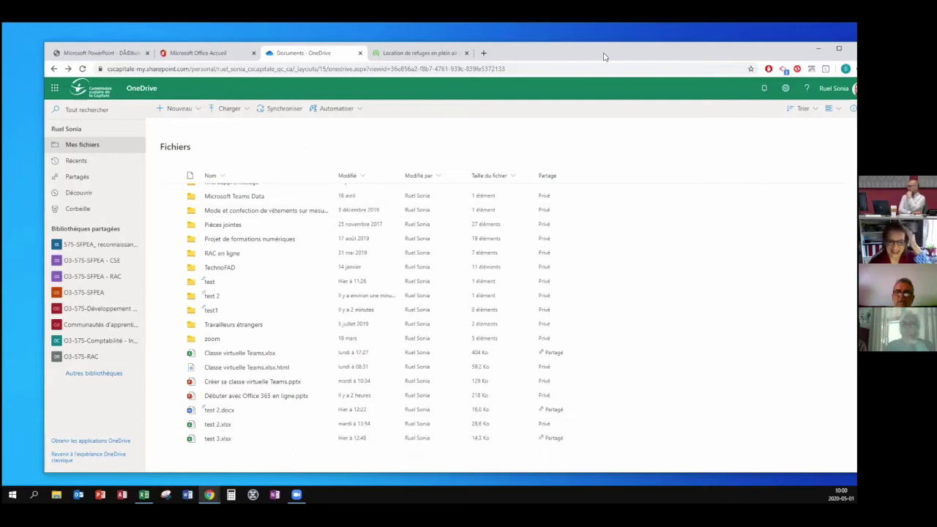
Start sharing the Travailleurs étrangers folder by link from its ⋯ menu.
{"action": "scroll", "coordinate": [287, 391], "scroll_direction": "up", "scroll_amount": 4}
{"action": "scroll", "coordinate": [289, 388], "scroll_direction": "up", "scroll_amount": 2}
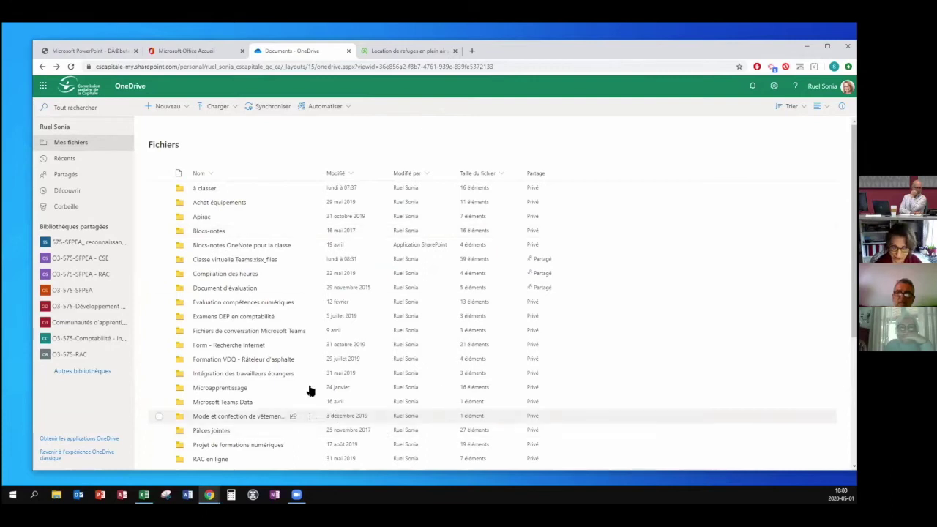
{"action": "scroll", "coordinate": [272, 366], "scroll_direction": "down", "scroll_amount": 3}
{"action": "scroll", "coordinate": [275, 366], "scroll_direction": "down", "scroll_amount": 3}
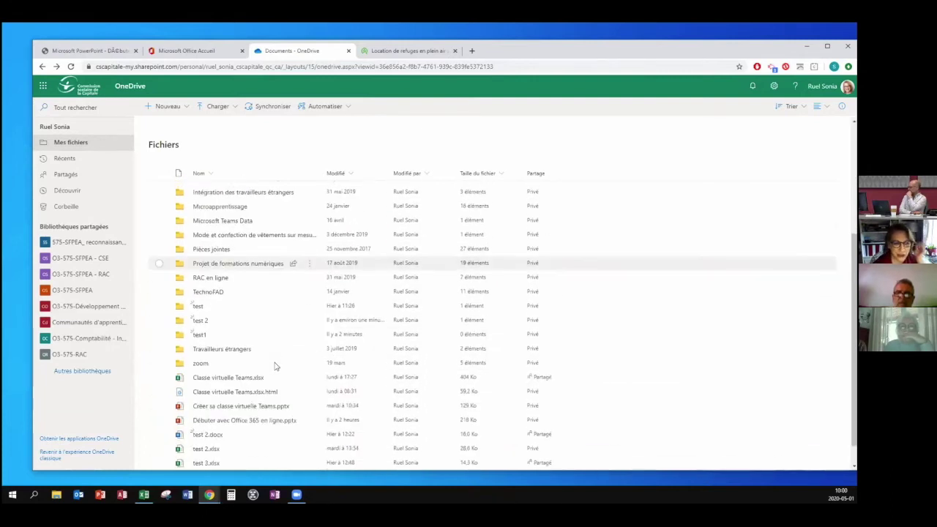
{"action": "mouse_move", "coordinate": [229, 369]}
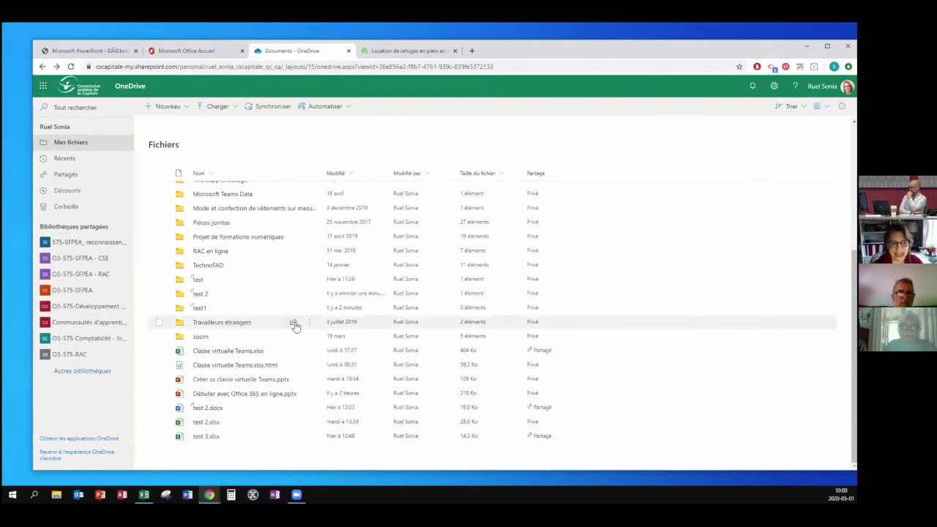
{"action": "left_click", "coordinate": [310, 323]}
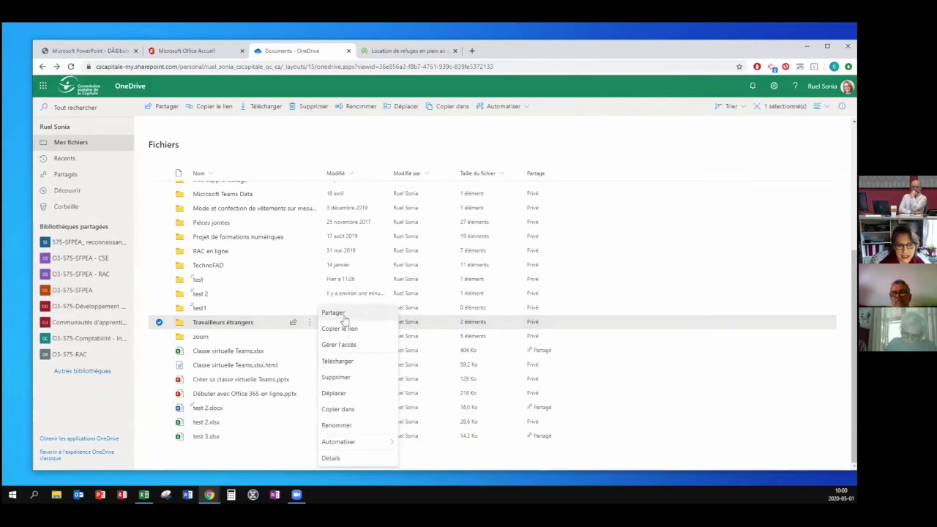
{"action": "left_click", "coordinate": [342, 317]}
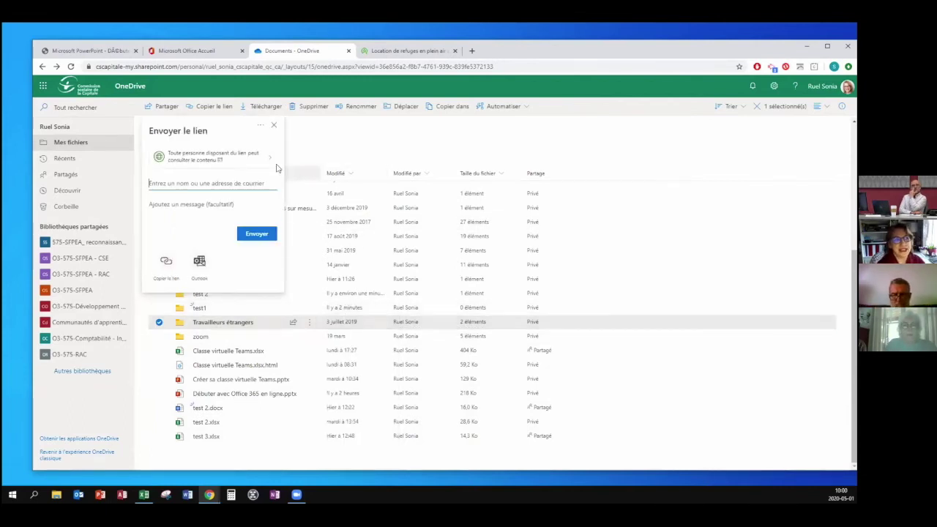
Limit the link to C.s. de la Capitale members with editing allowed, apply, and copy it.
{"action": "left_click", "coordinate": [270, 163]}
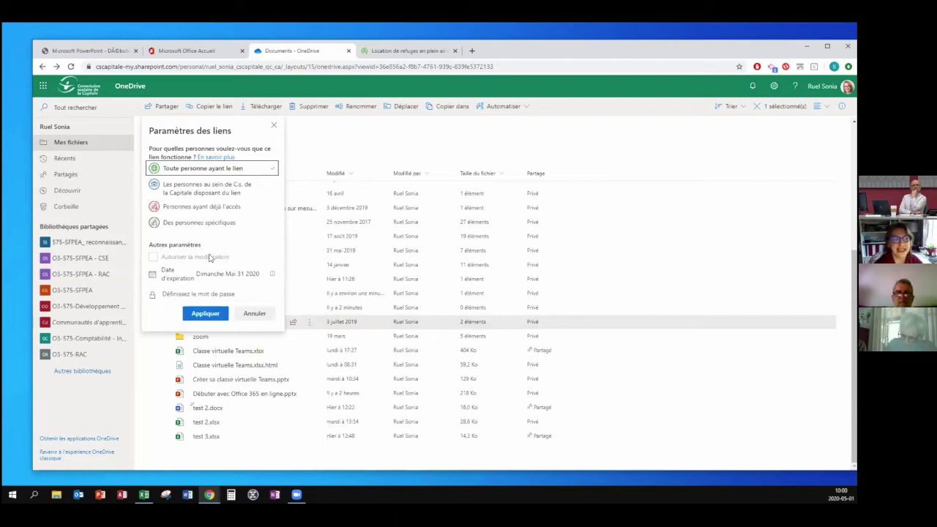
{"action": "left_click", "coordinate": [196, 191]}
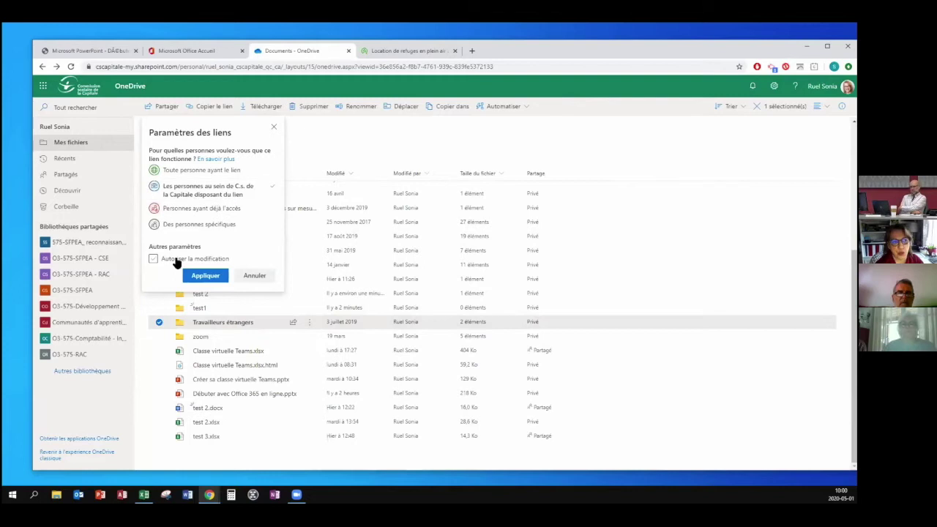
{"action": "left_click", "coordinate": [194, 171]}
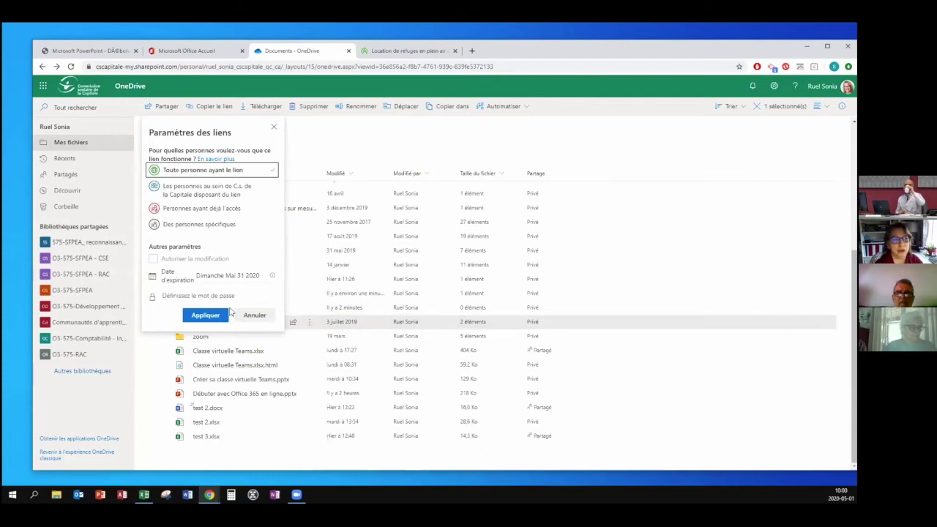
{"action": "left_click", "coordinate": [178, 295]}
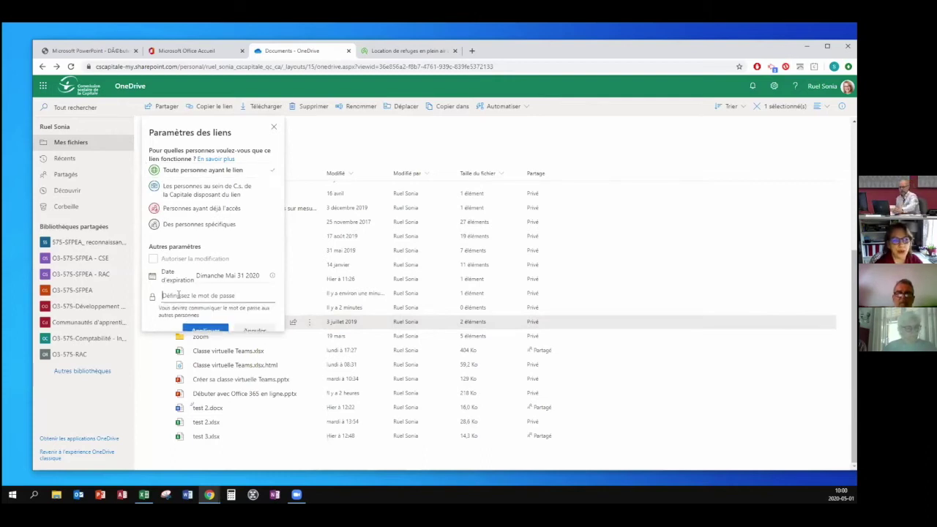
{"action": "left_click", "coordinate": [196, 192]}
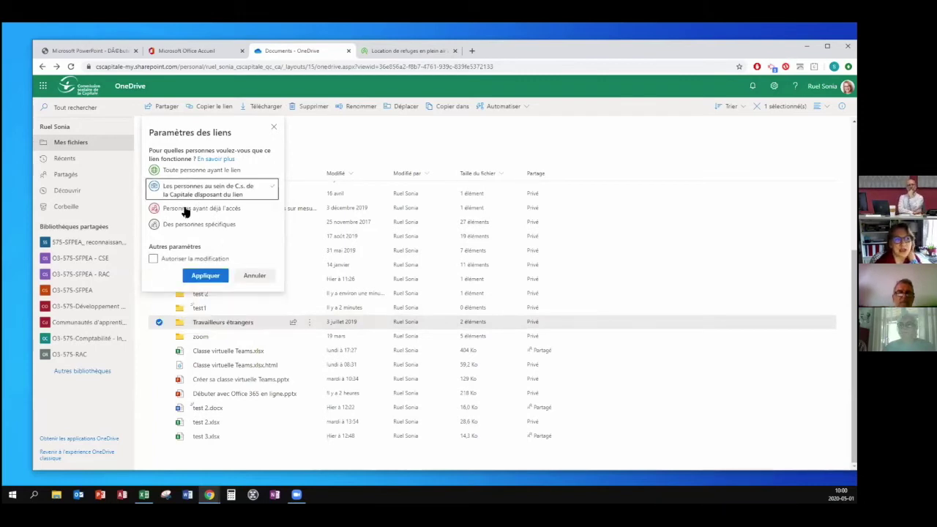
{"action": "left_click", "coordinate": [187, 171]}
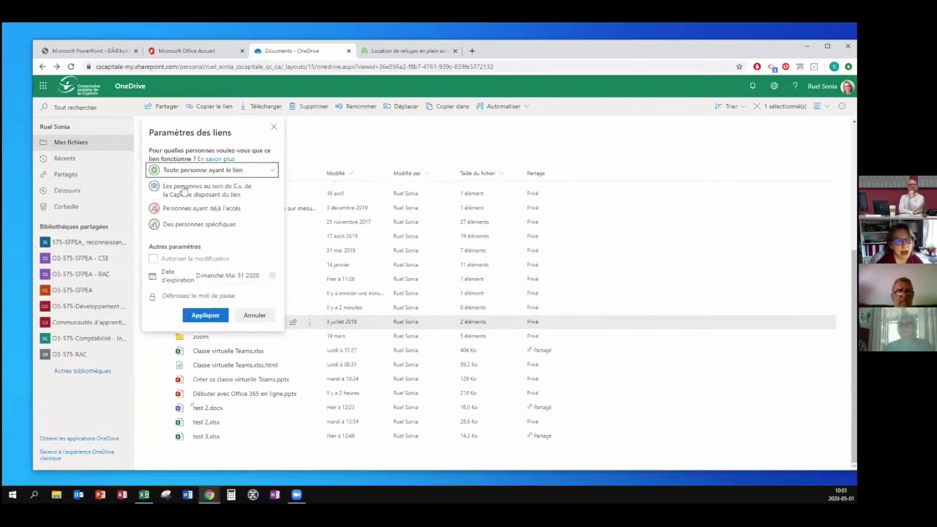
{"action": "left_click", "coordinate": [183, 189]}
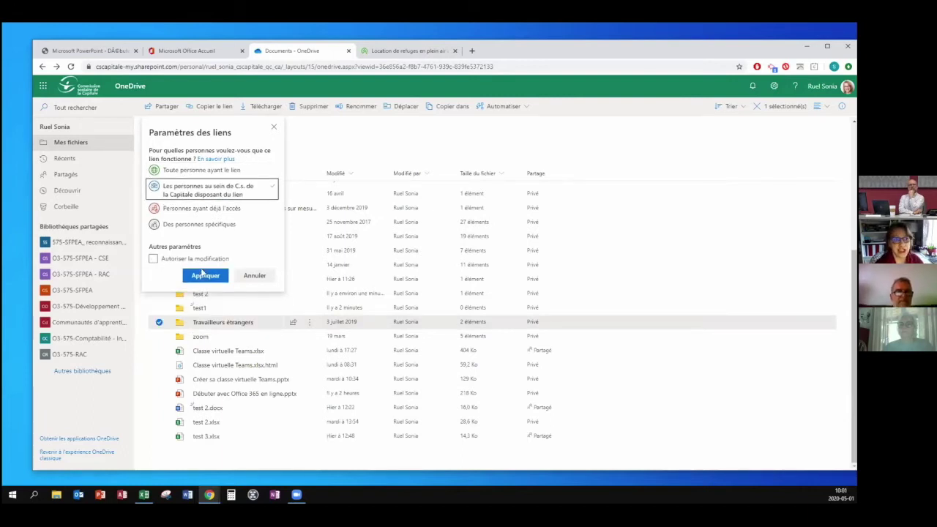
{"action": "left_click", "coordinate": [164, 260]}
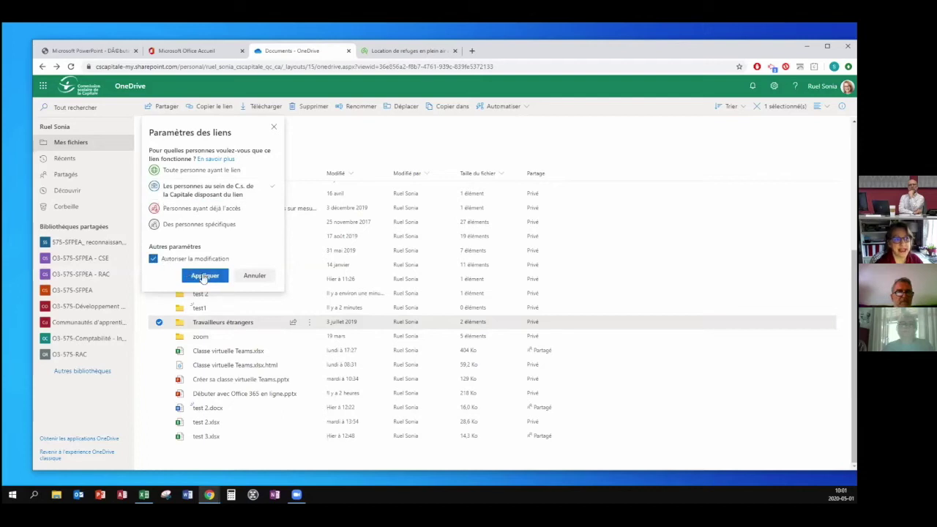
{"action": "left_click", "coordinate": [204, 276]}
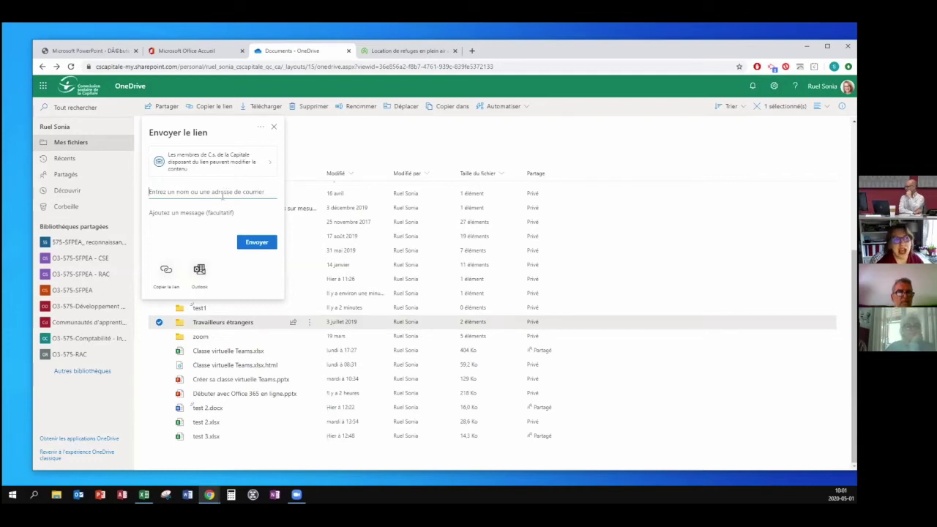
{"action": "left_click", "coordinate": [261, 168]}
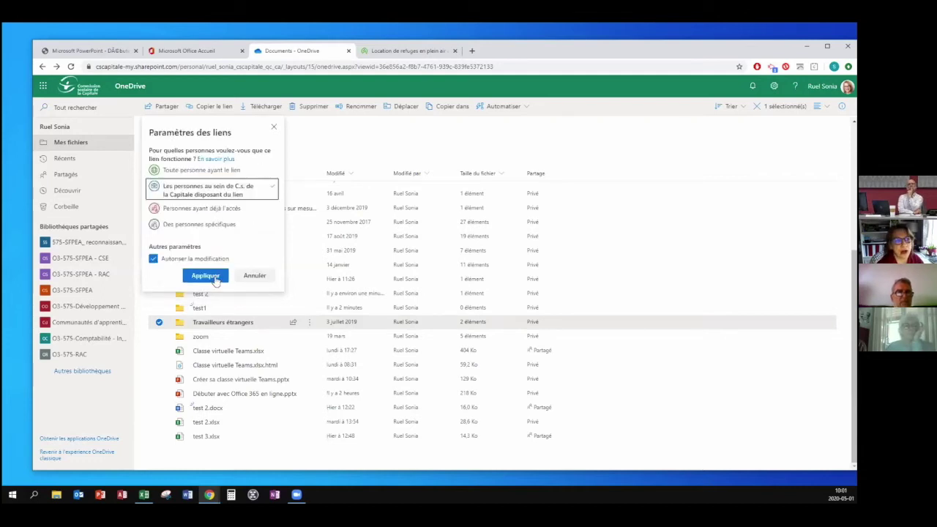
{"action": "left_click", "coordinate": [214, 277]}
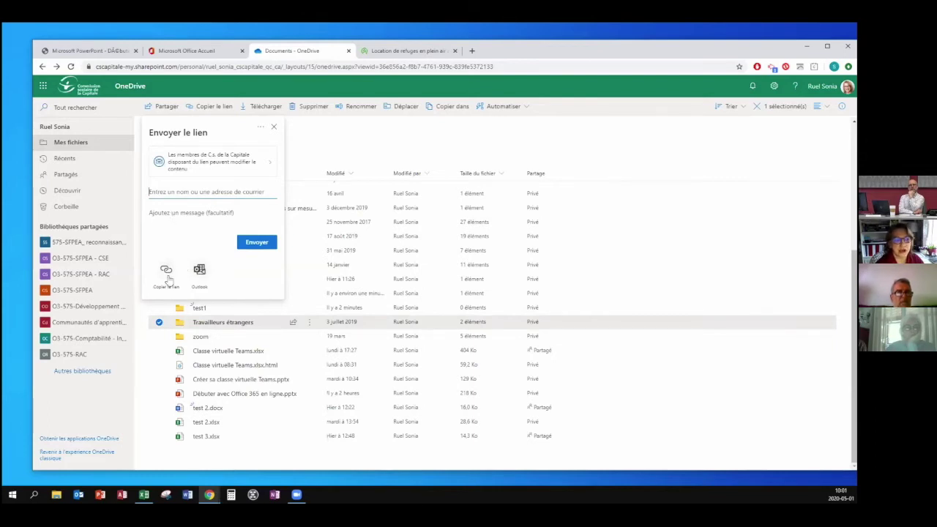
{"action": "left_click", "coordinate": [166, 272]}
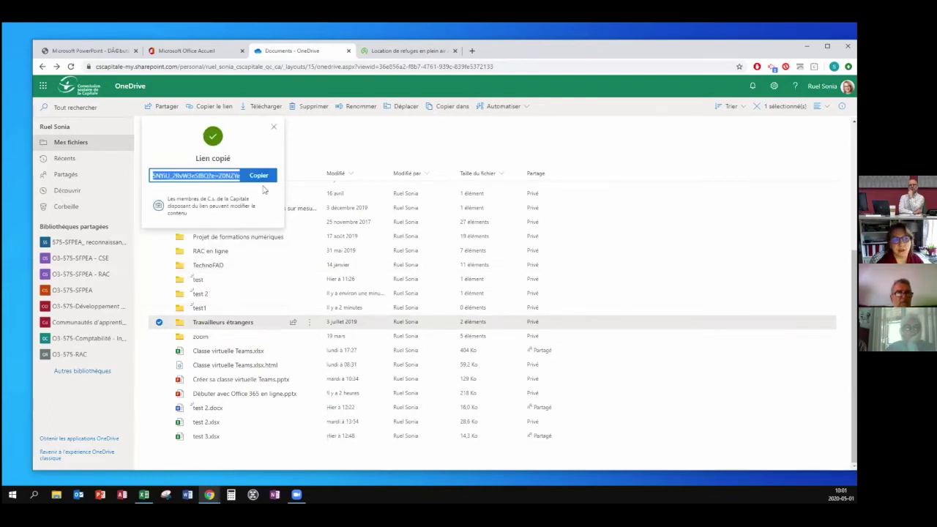
Reshare the folder with a view-only link for C.s. de la Capitale members.
{"action": "left_click", "coordinate": [271, 130]}
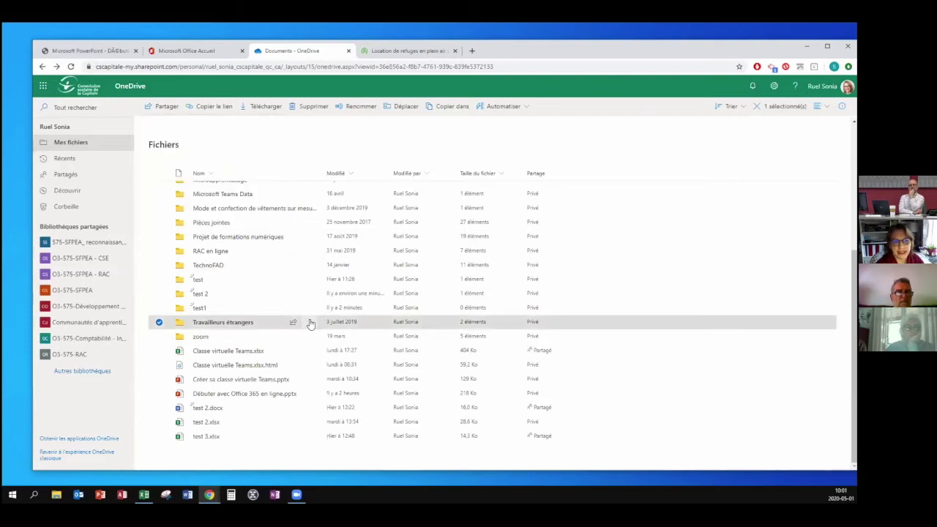
{"action": "left_click", "coordinate": [309, 324]}
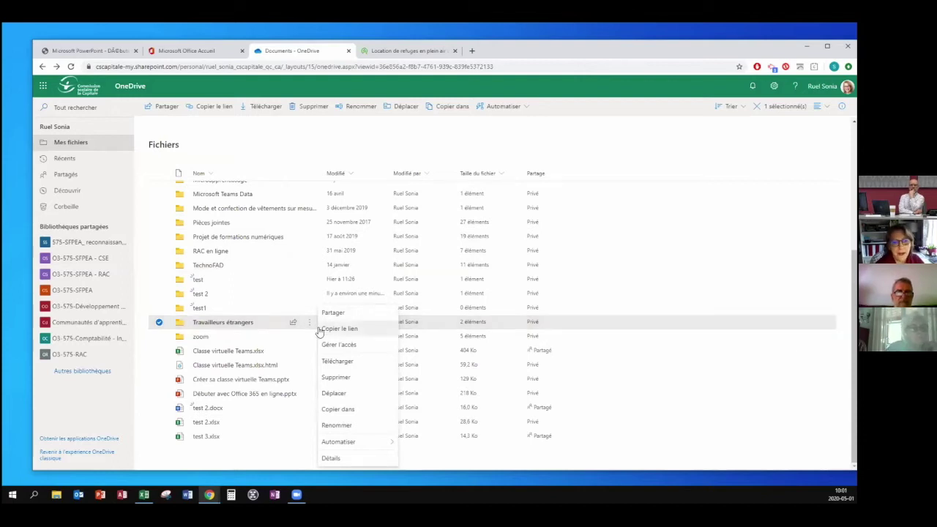
{"action": "left_click", "coordinate": [320, 330]}
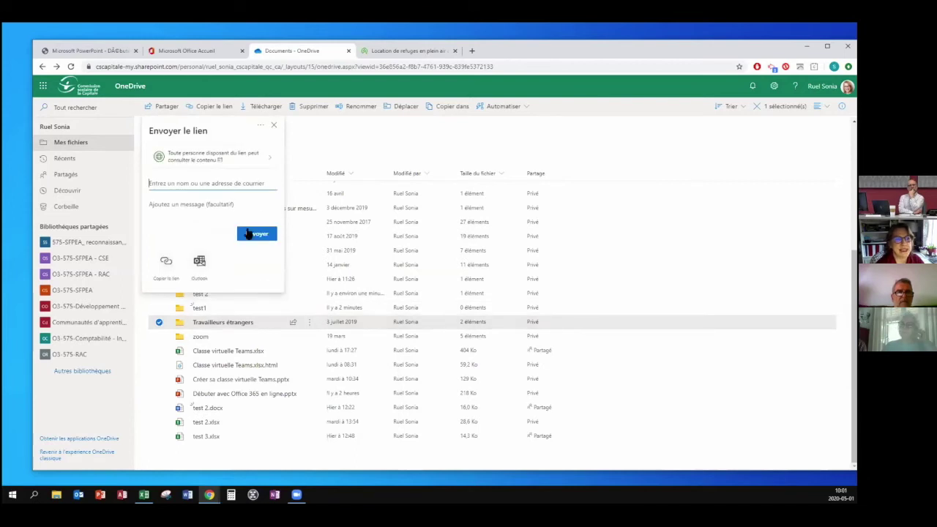
{"action": "left_click", "coordinate": [264, 158]}
{"action": "left_click", "coordinate": [227, 192]}
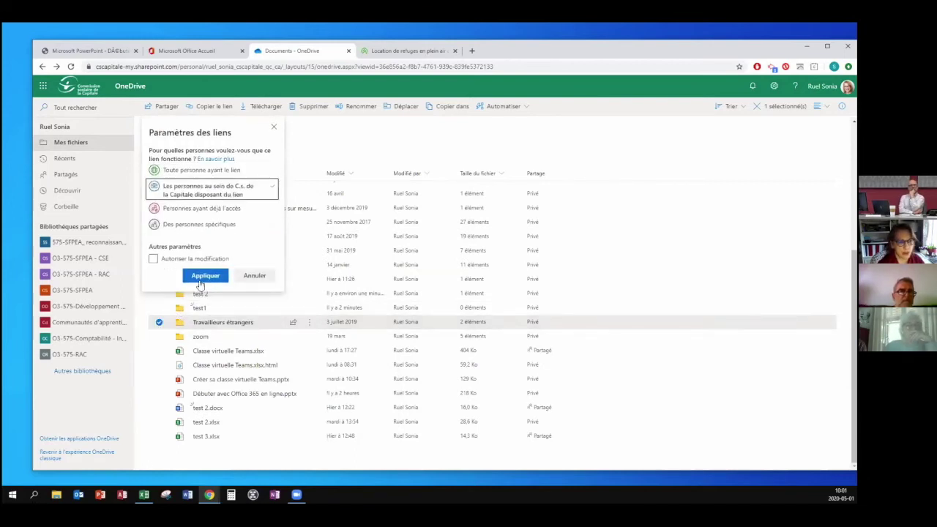
{"action": "left_click", "coordinate": [202, 278]}
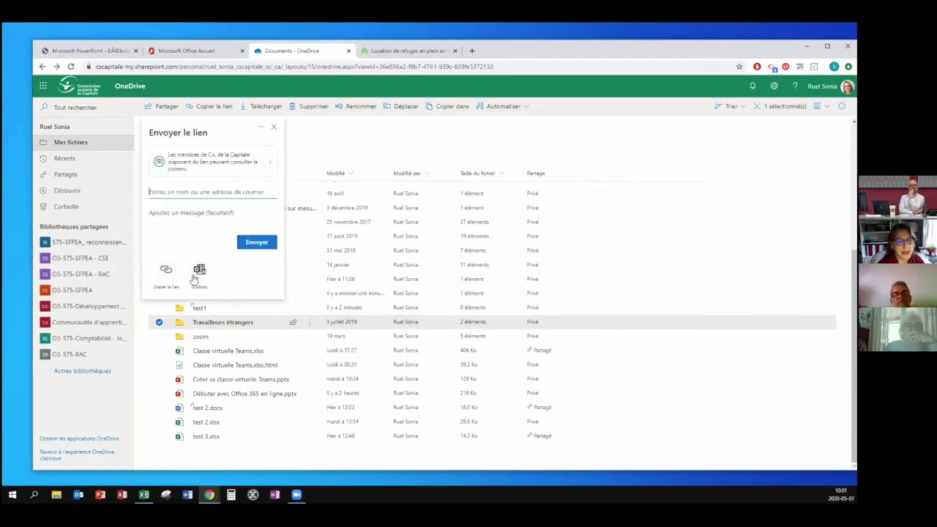
Put the folder link into an Outlook message, then close that draft.
{"action": "left_click", "coordinate": [198, 272]}
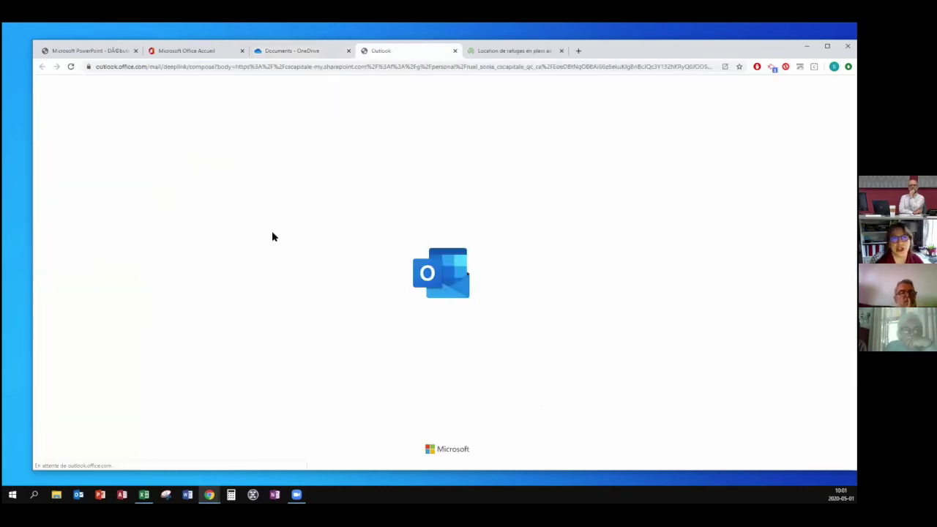
{"action": "left_click", "coordinate": [453, 51]}
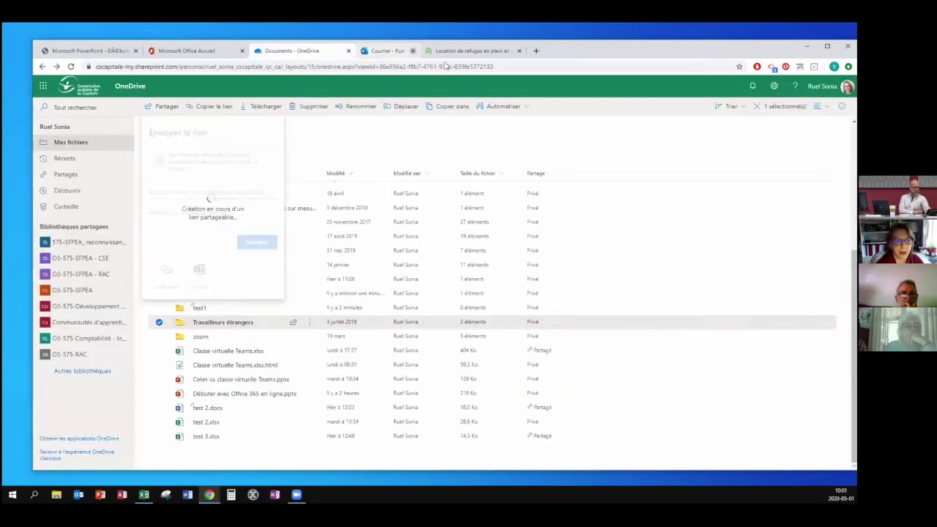
{"action": "left_click", "coordinate": [311, 324]}
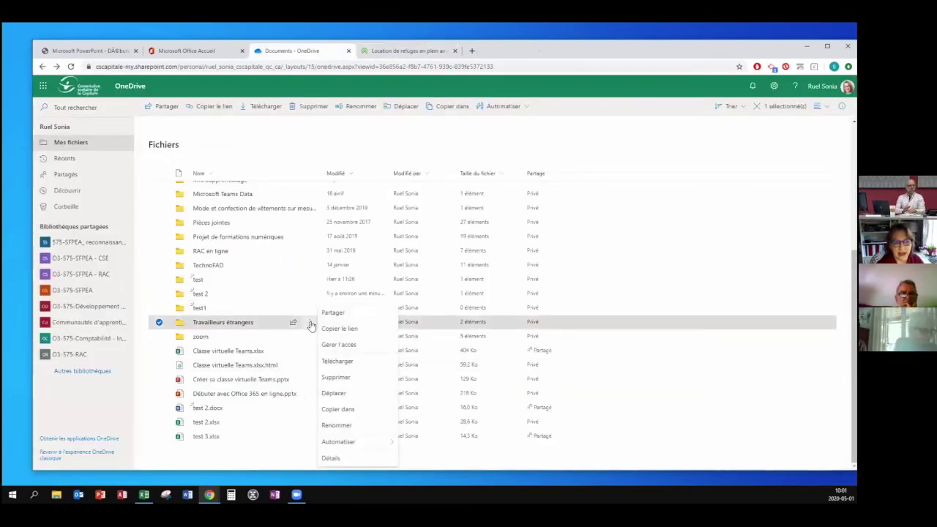
Begin sending the folder link to a colleague, restricted to organization members.
{"action": "left_click", "coordinate": [332, 313]}
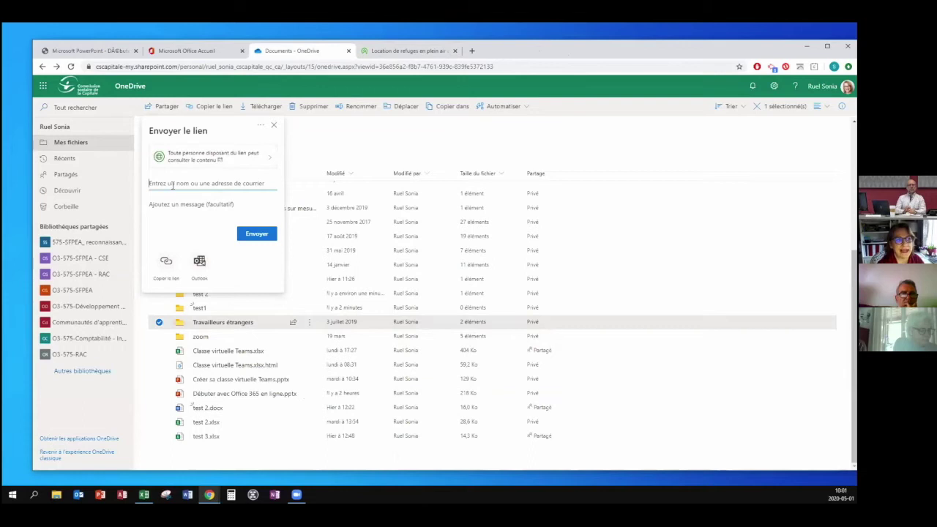
{"action": "type", "text": "la"}
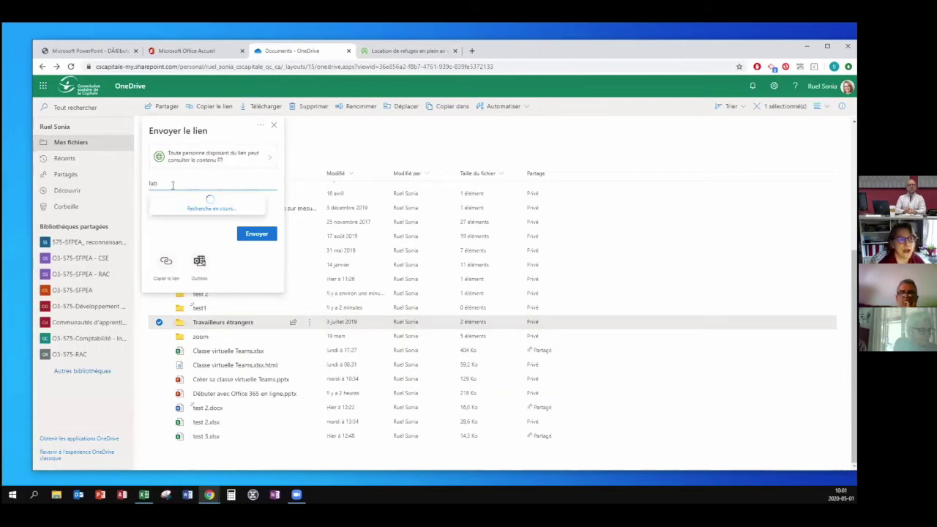
{"action": "type", "text": "b"}
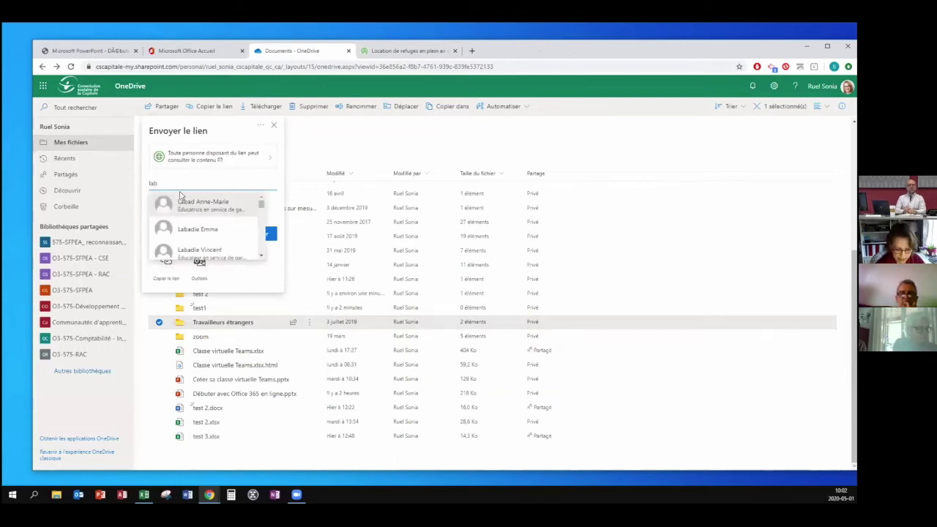
{"action": "type", "text": "bé"}
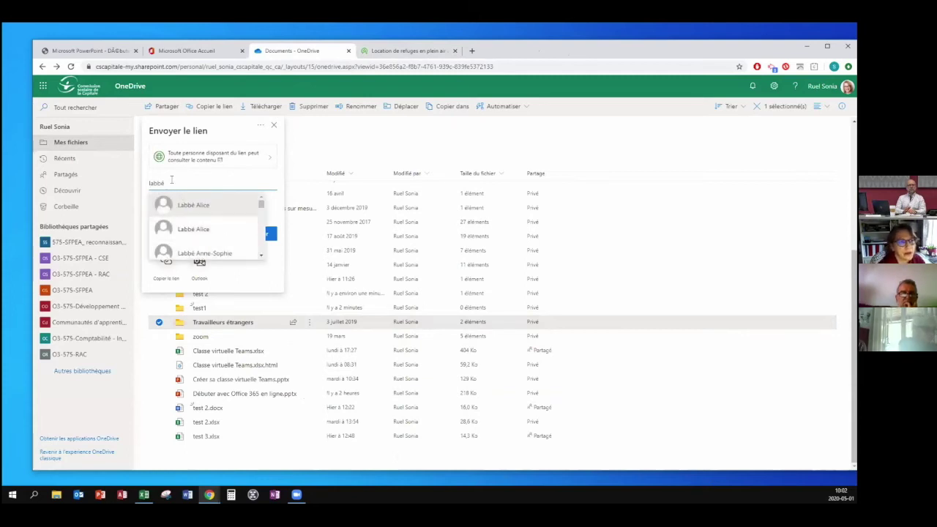
{"action": "key", "text": "BackSpace"}
{"action": "type", "text": "e"}
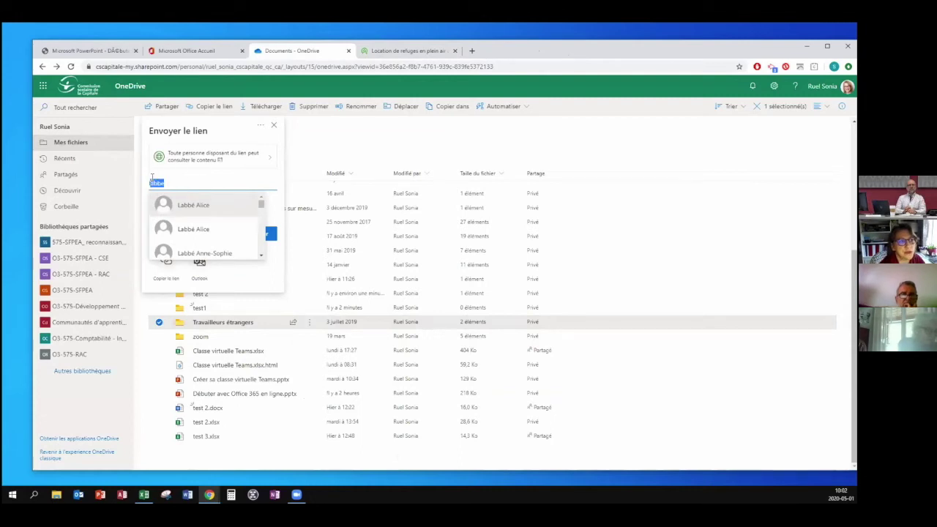
{"action": "left_click", "coordinate": [194, 156]}
{"action": "left_click", "coordinate": [188, 192]}
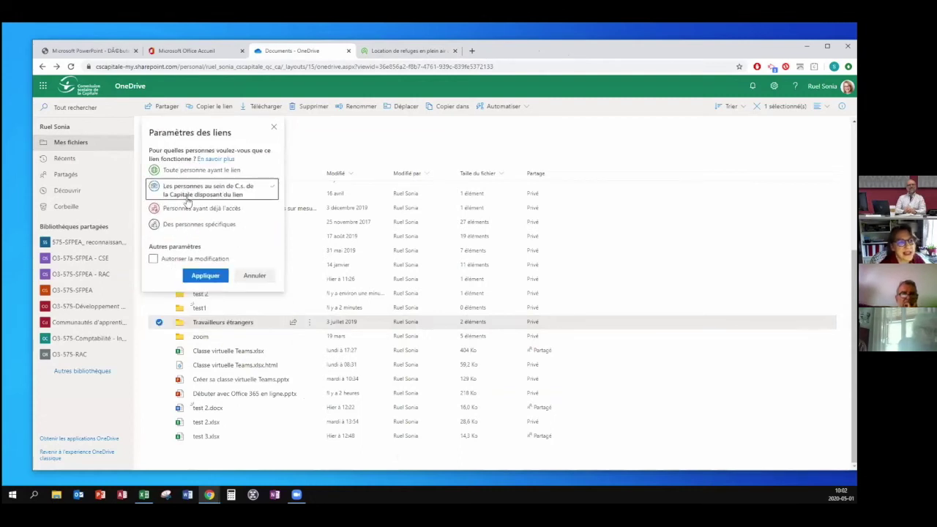
{"action": "left_click", "coordinate": [205, 276]}
Enter the recipient's name and erase the stray message text.
{"action": "type", "text": "labb"}
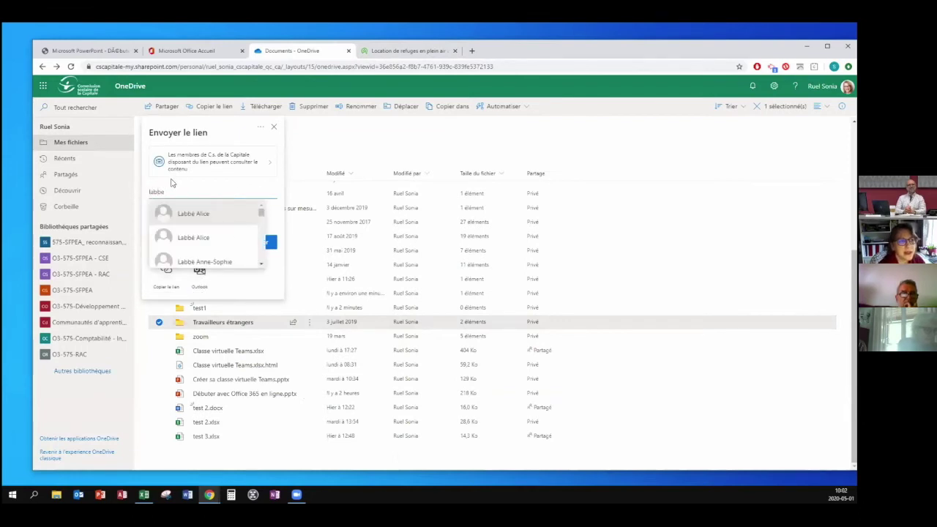
{"action": "type", "text": "e"}
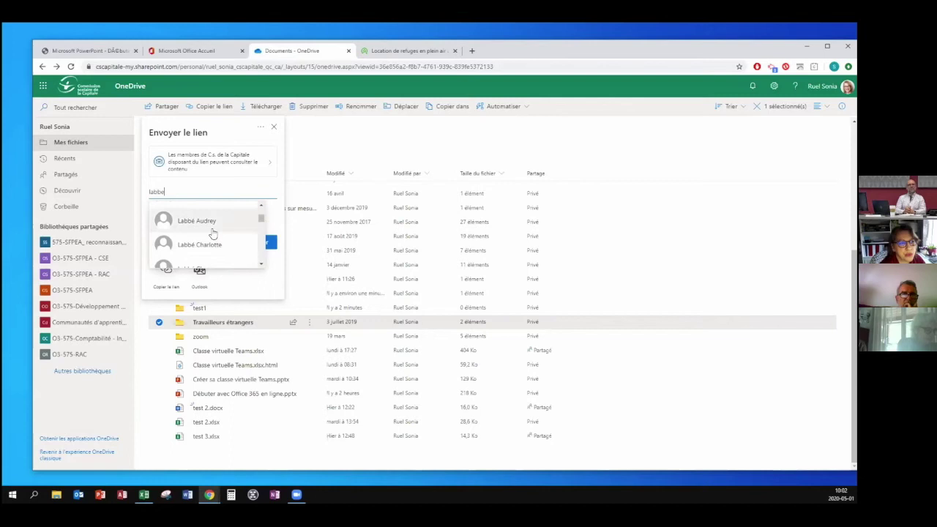
{"action": "scroll", "coordinate": [212, 234], "scroll_direction": "down", "scroll_amount": 3}
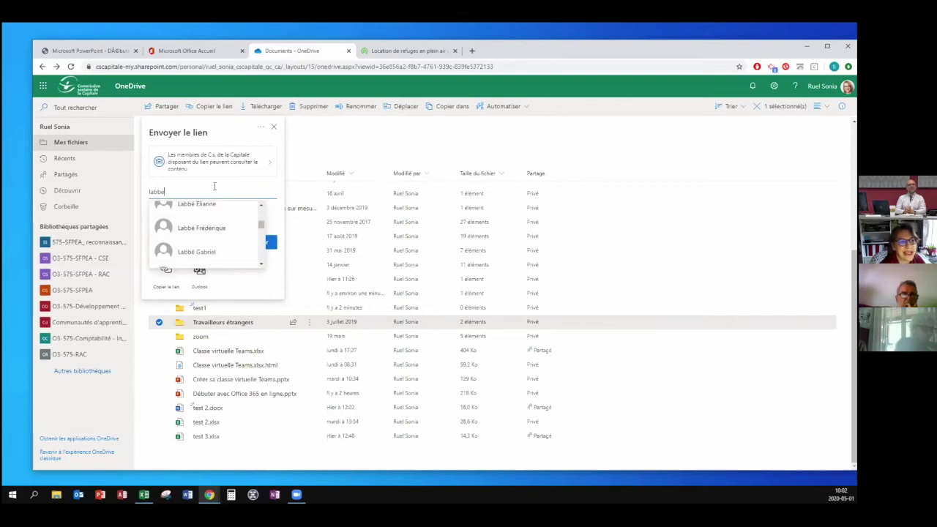
{"action": "left_click", "coordinate": [277, 219]}
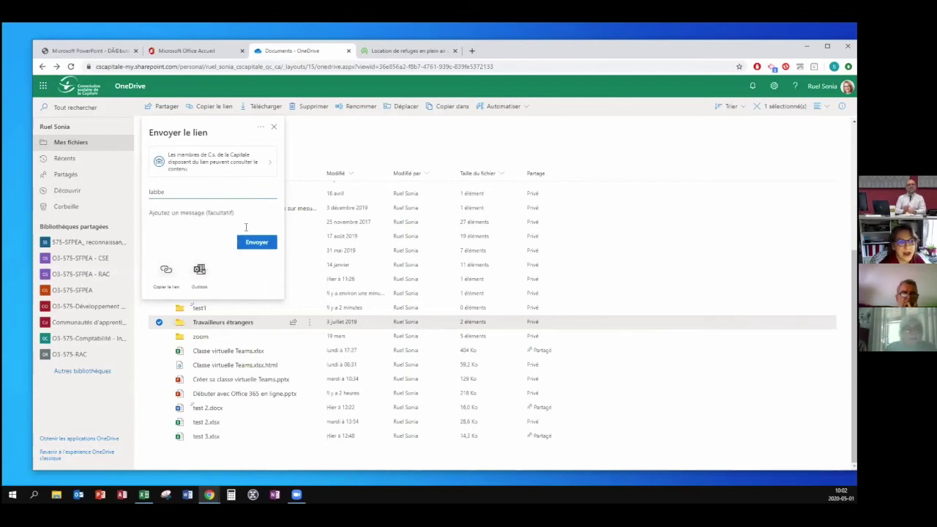
{"action": "type", "text": "kdjfksjdfkajfk"}
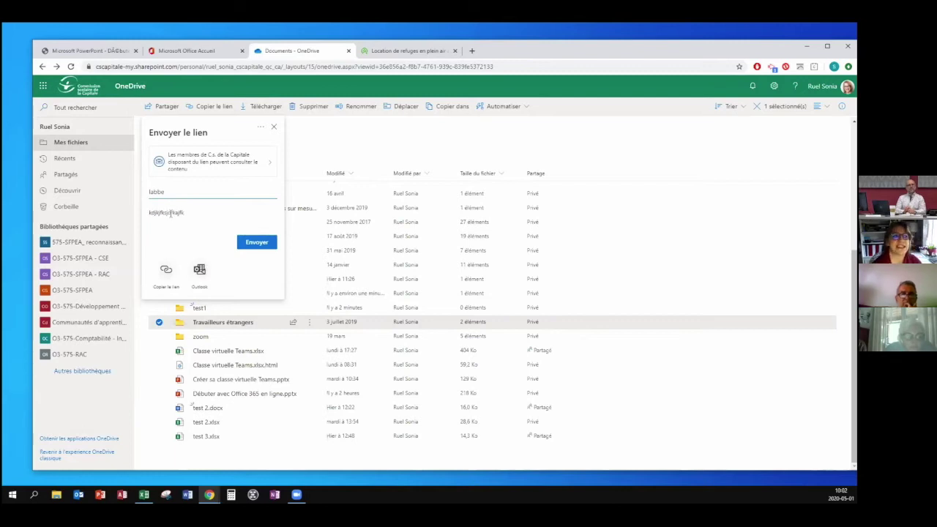
{"action": "double_click", "coordinate": [171, 213]}
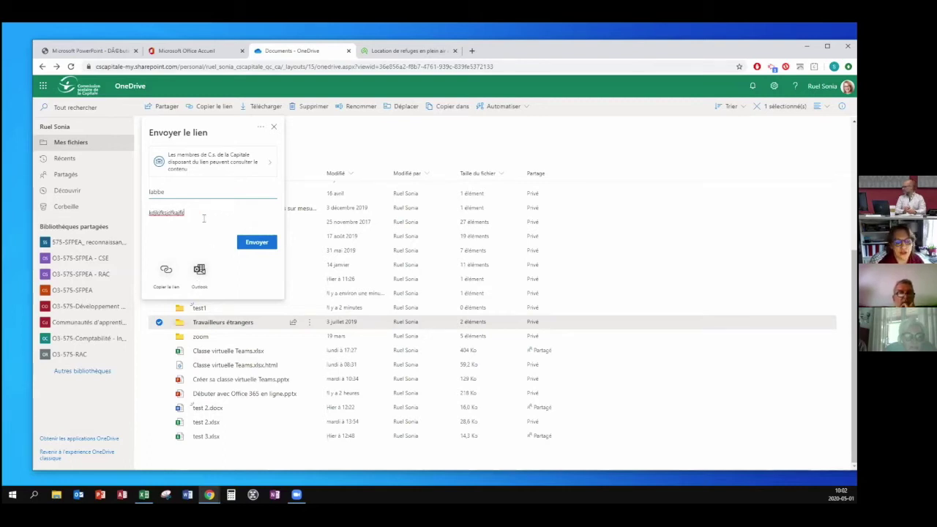
{"action": "key", "text": "BackSpace"}
{"action": "key", "text": "BackSpace"}
{"action": "key", "text": "BackSpace"}
{"action": "key", "text": "BackSpace"}
{"action": "key", "text": "BackSpace"}
{"action": "key", "text": "BackSpace"}
{"action": "key", "text": "BackSpace"}
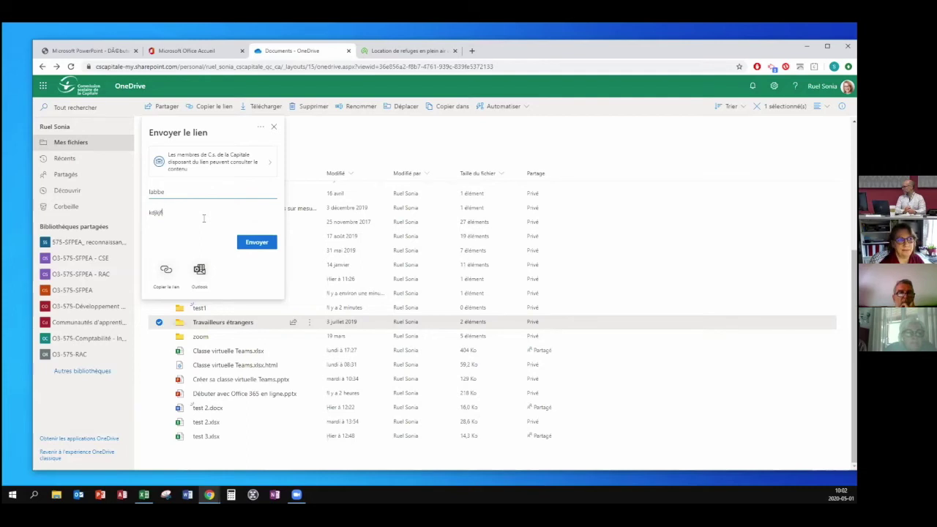
Close the send-link panel unsent and also select the test1 and test 2 folders.
{"action": "left_click", "coordinate": [274, 129]}
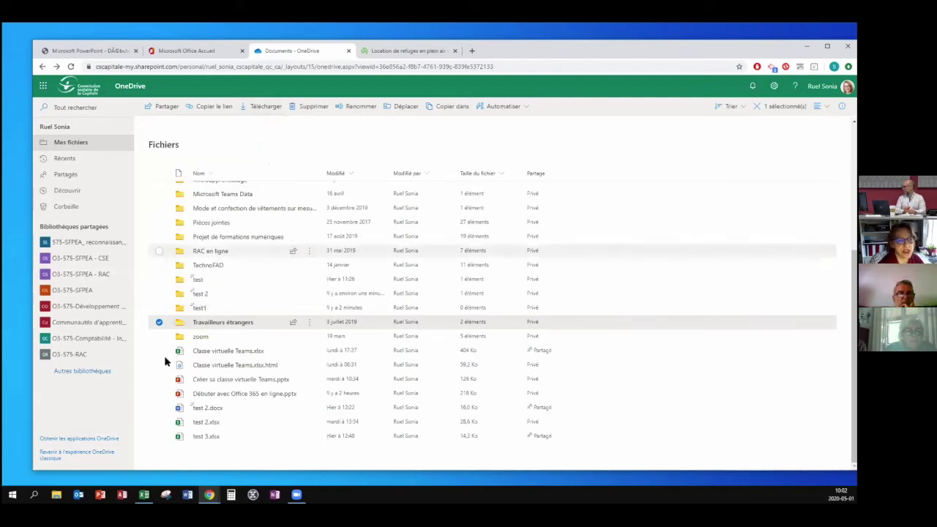
{"action": "left_click", "coordinate": [159, 308]}
{"action": "left_click", "coordinate": [159, 294]}
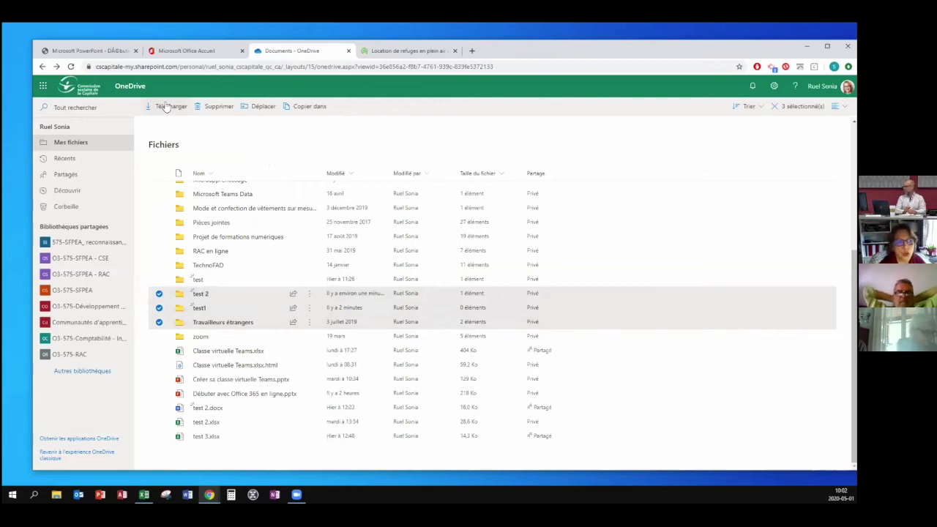
Untick test 2, test1 and Travailleurs étrangers so nothing is selected.
{"action": "left_click", "coordinate": [159, 294]}
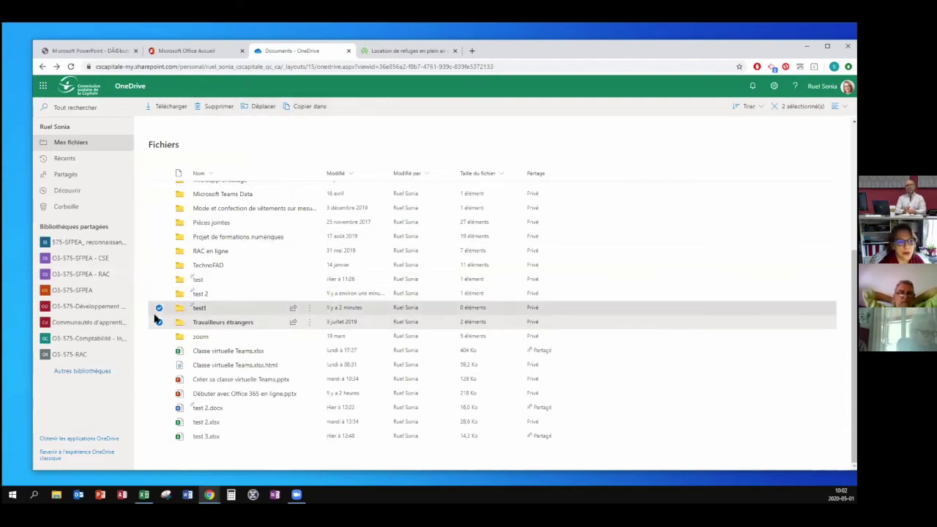
{"action": "left_click", "coordinate": [159, 308]}
{"action": "left_click", "coordinate": [159, 322]}
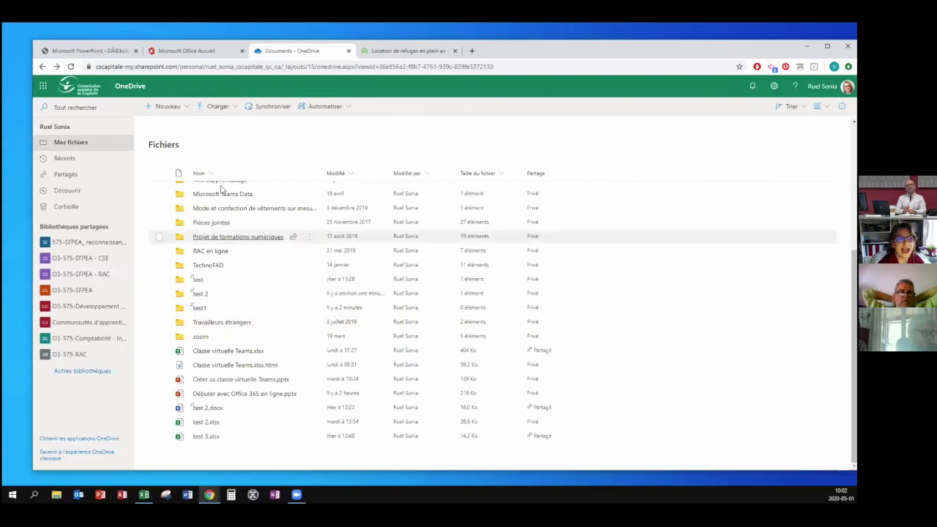
{"action": "scroll", "coordinate": [242, 220], "scroll_direction": "up", "scroll_amount": 3}
{"action": "left_click", "coordinate": [55, 495]}
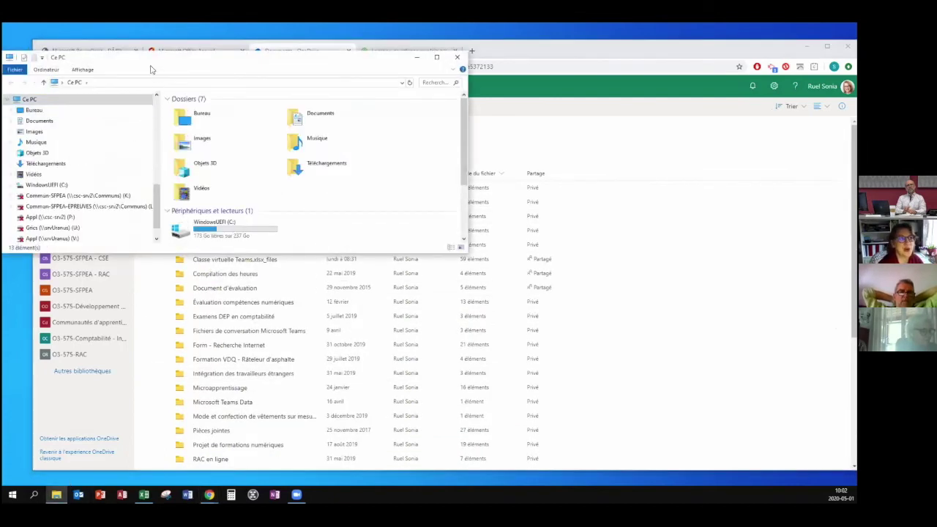
{"action": "left_click_drag", "start_coordinate": [410, 60], "coordinate": [401, 81]}
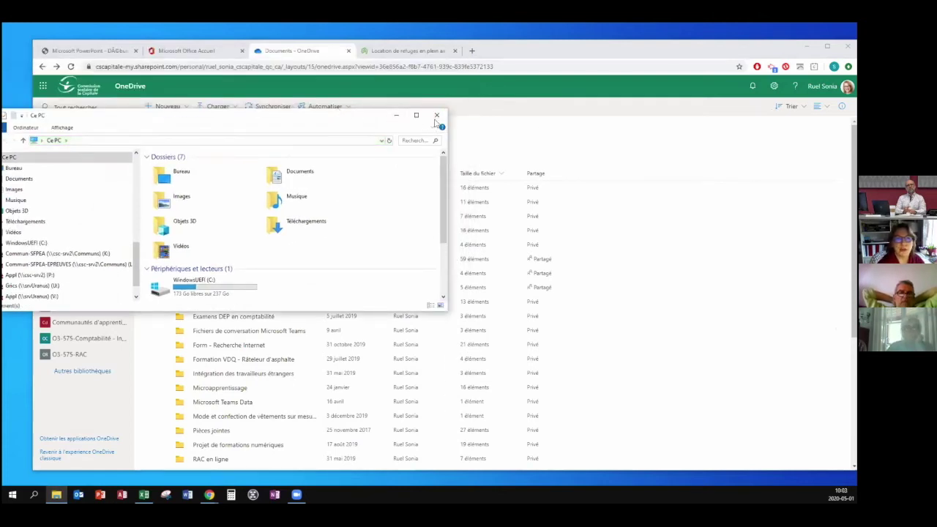
{"action": "left_click", "coordinate": [437, 115]}
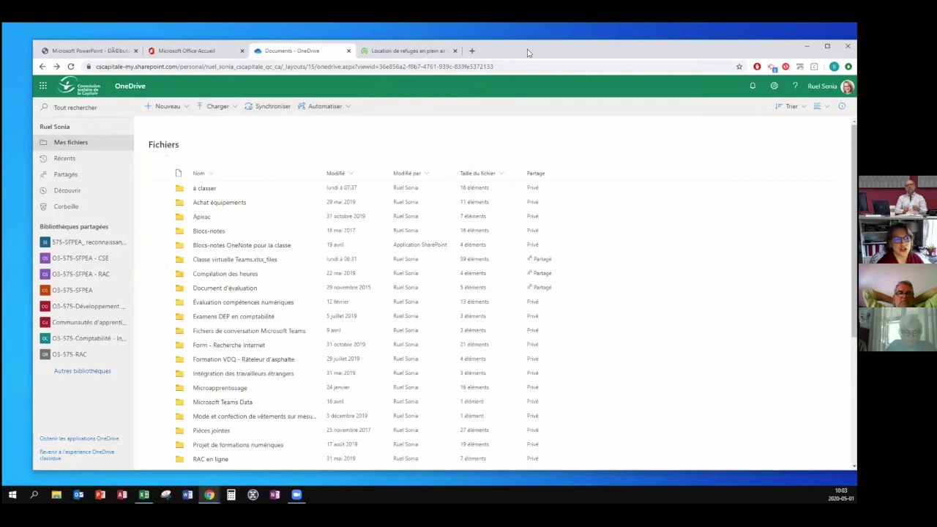
{"action": "left_click_drag", "start_coordinate": [527, 53], "coordinate": [543, 73]}
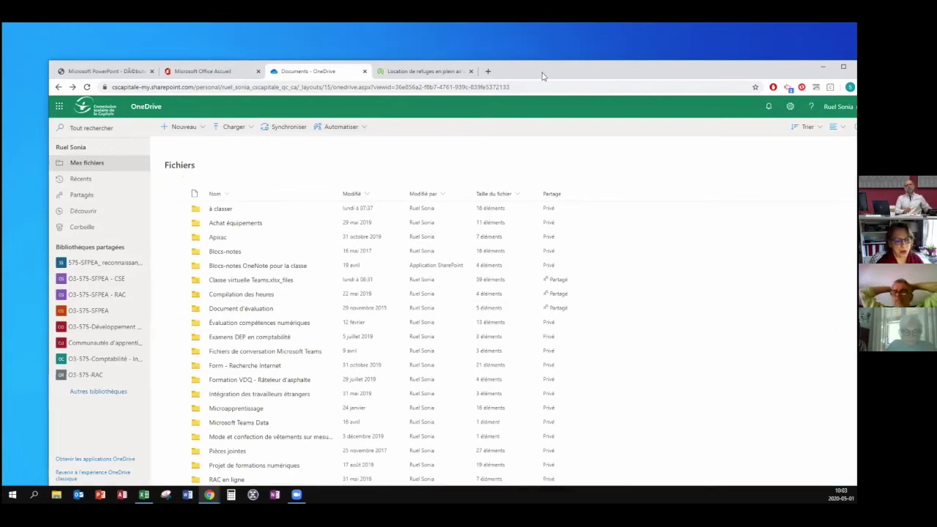
{"action": "left_click", "coordinate": [57, 494]}
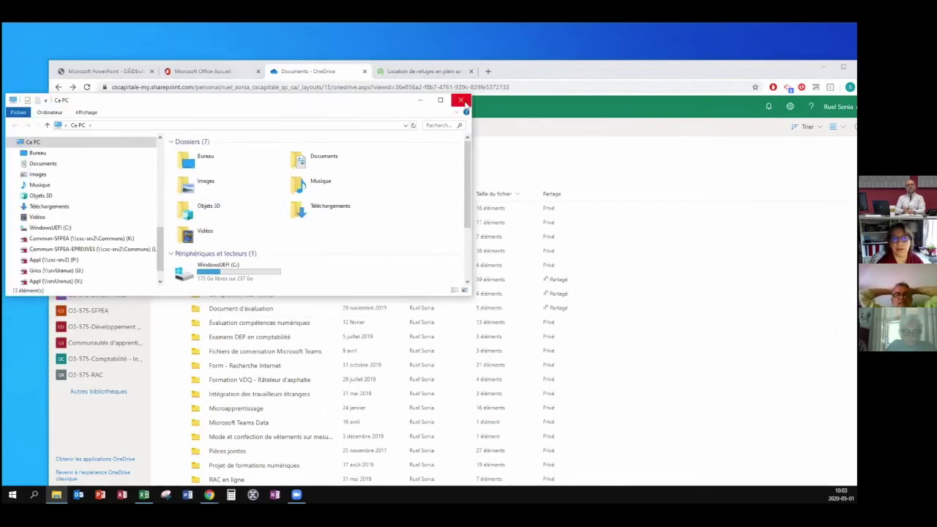
{"action": "left_click", "coordinate": [462, 102]}
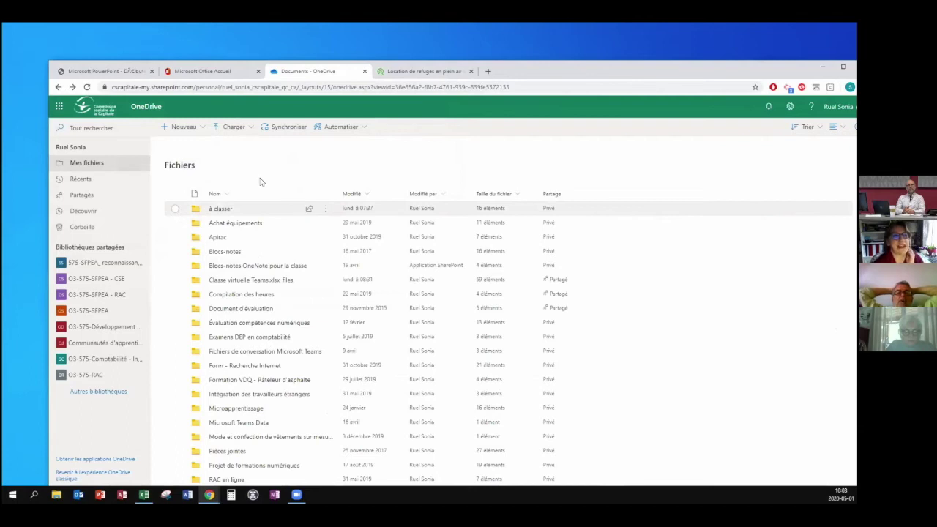
{"action": "left_click", "coordinate": [202, 129]}
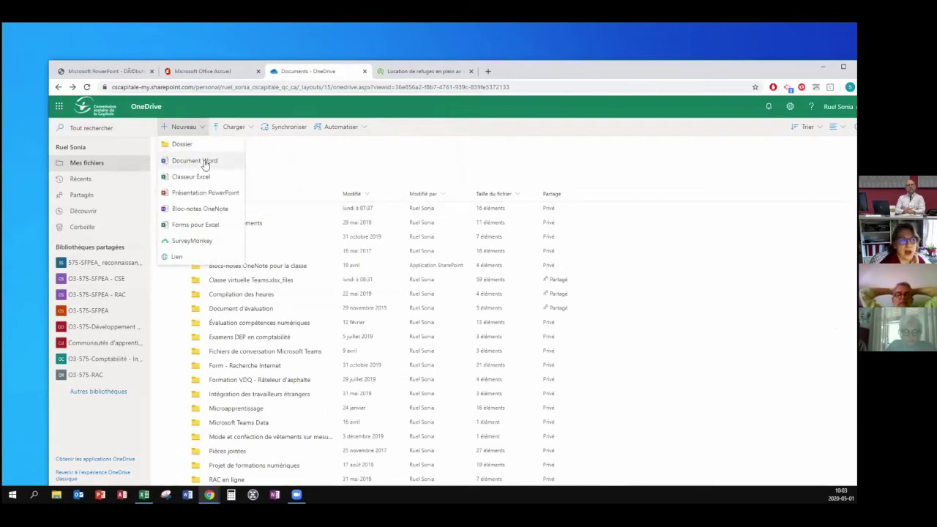
Open the test 2 folder, then go to the Office home page and list its apps.
{"action": "left_click", "coordinate": [271, 165]}
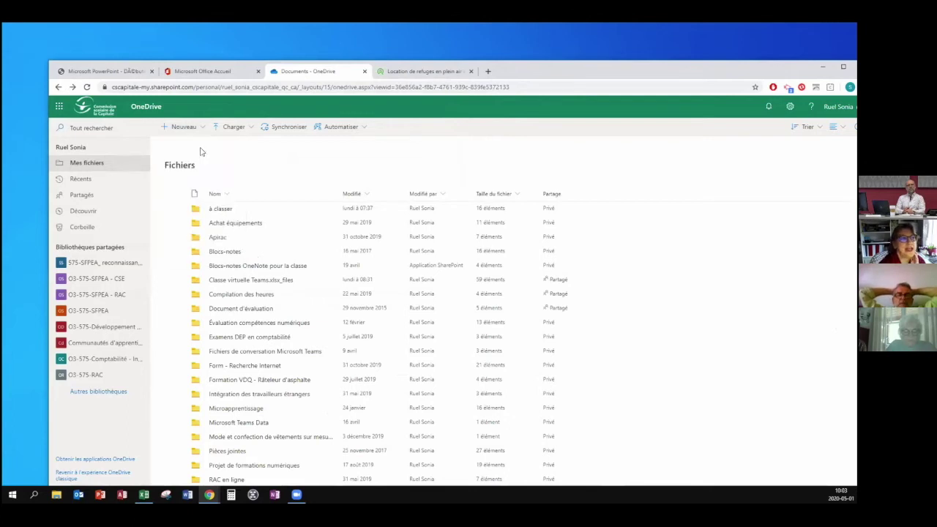
{"action": "left_click", "coordinate": [59, 87]}
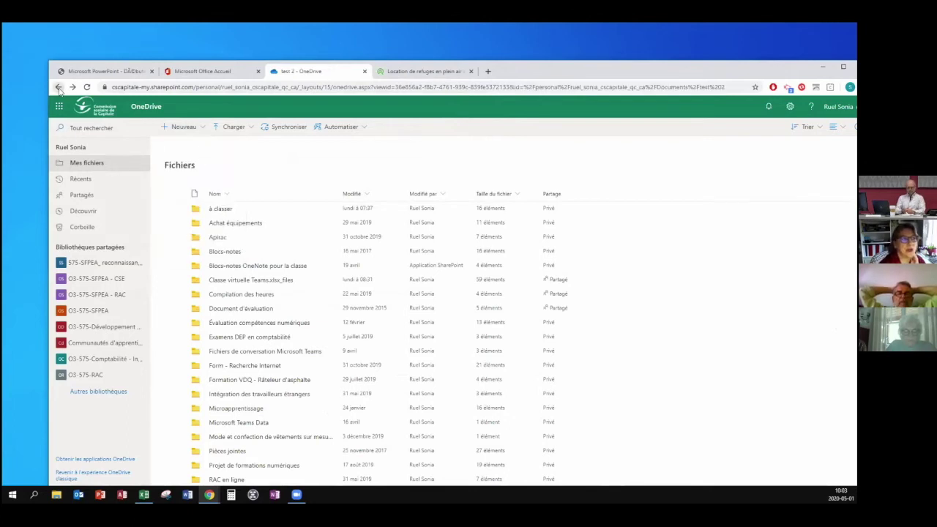
{"action": "left_click", "coordinate": [209, 73]}
{"action": "left_click", "coordinate": [60, 107]}
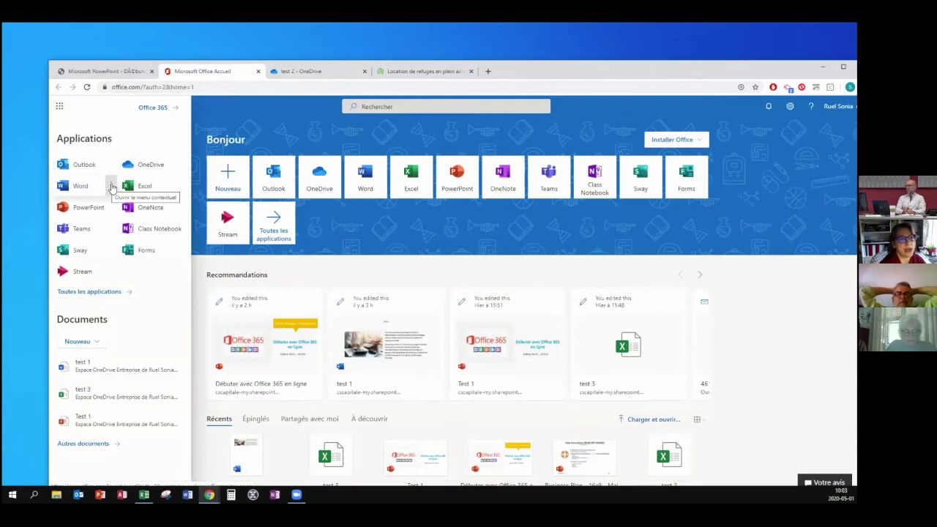
Launch Word in a new tab and create a blank document.
{"action": "left_click", "coordinate": [111, 188]}
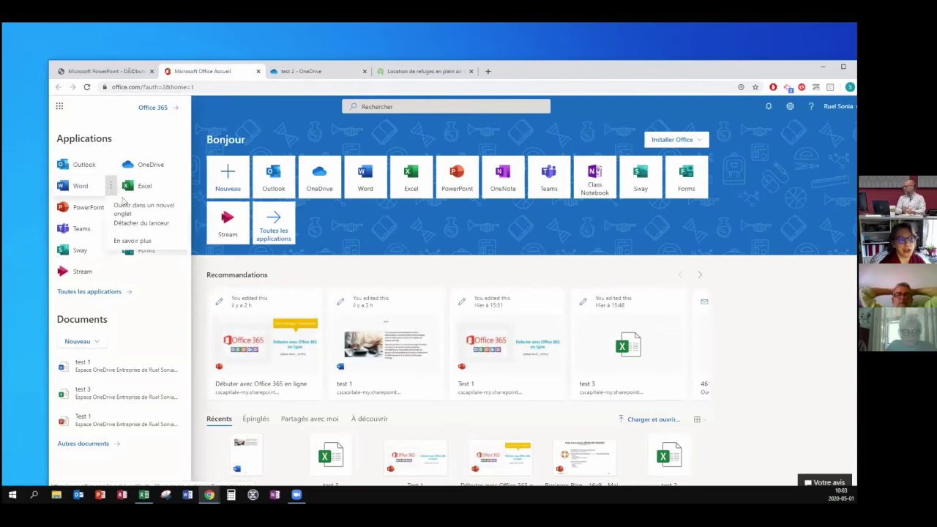
{"action": "left_click", "coordinate": [124, 208]}
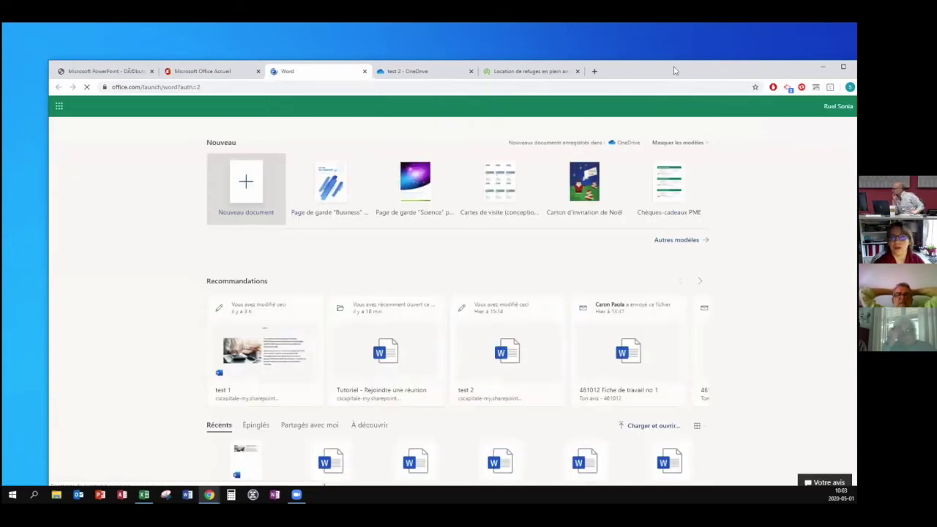
{"action": "left_click_drag", "start_coordinate": [681, 69], "coordinate": [676, 71]}
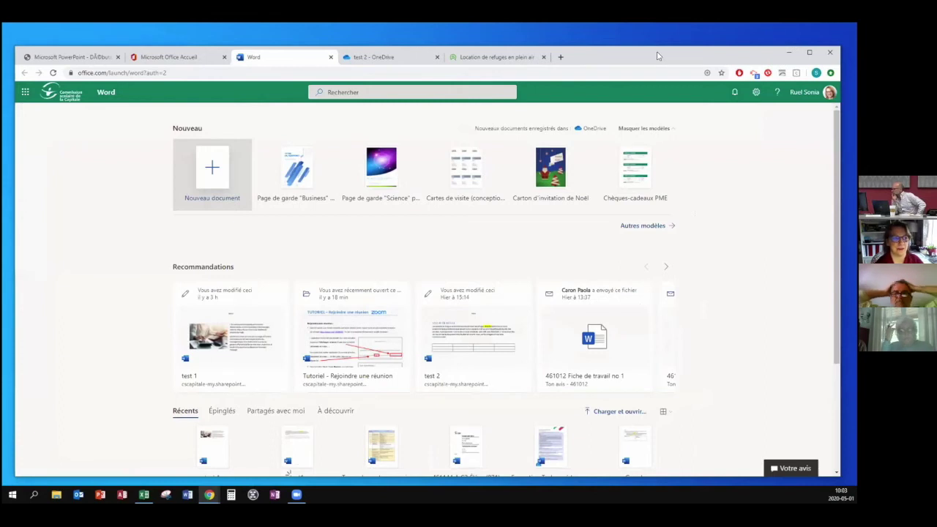
{"action": "left_click", "coordinate": [213, 173]}
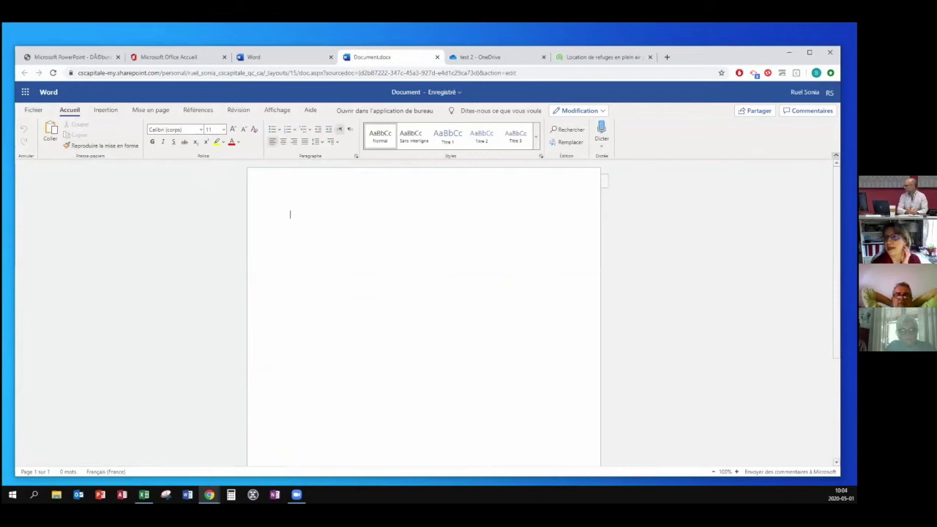
Try the single-row ribbon, then restore the full ribbon on the Home commands.
{"action": "left_click", "coordinate": [836, 155]}
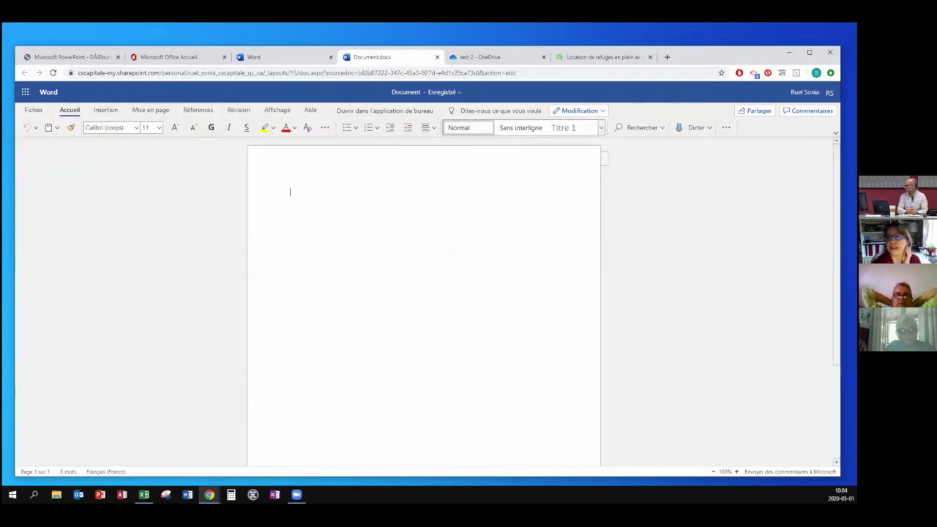
{"action": "left_click", "coordinate": [835, 132]}
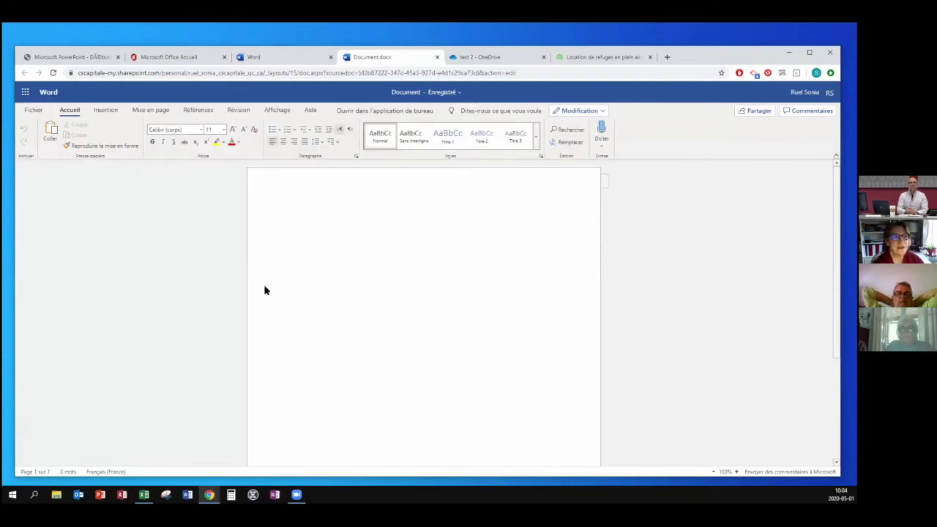
{"action": "left_click", "coordinate": [105, 110]}
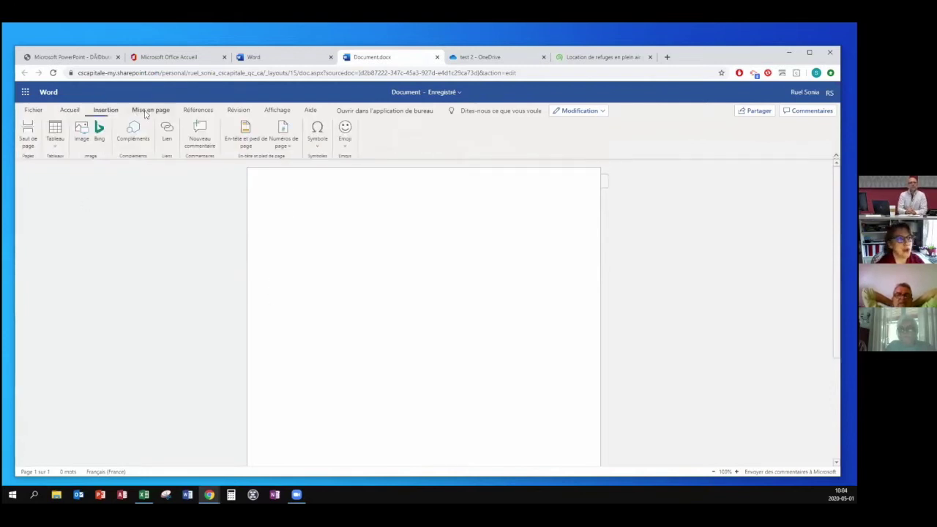
{"action": "left_click", "coordinate": [69, 109]}
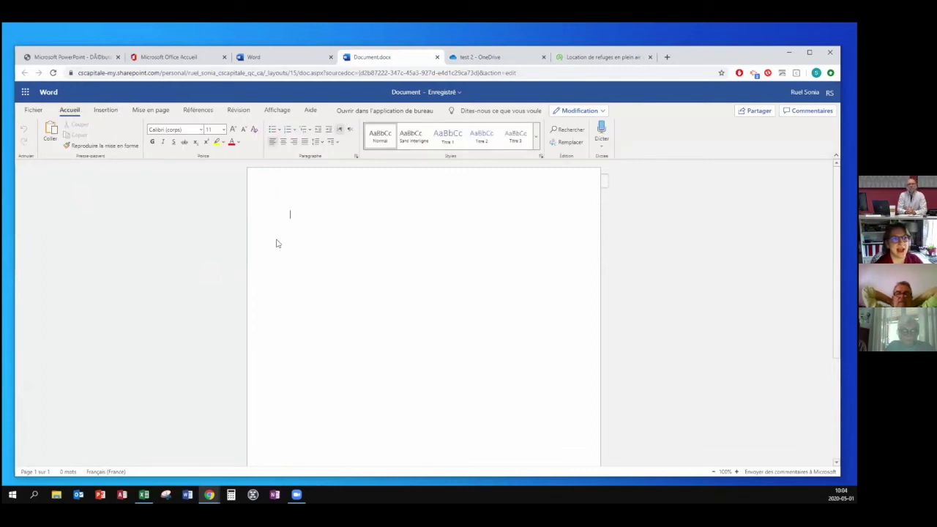
Rename the new document from 'Document' to 'test 10'.
{"action": "left_click", "coordinate": [399, 92]}
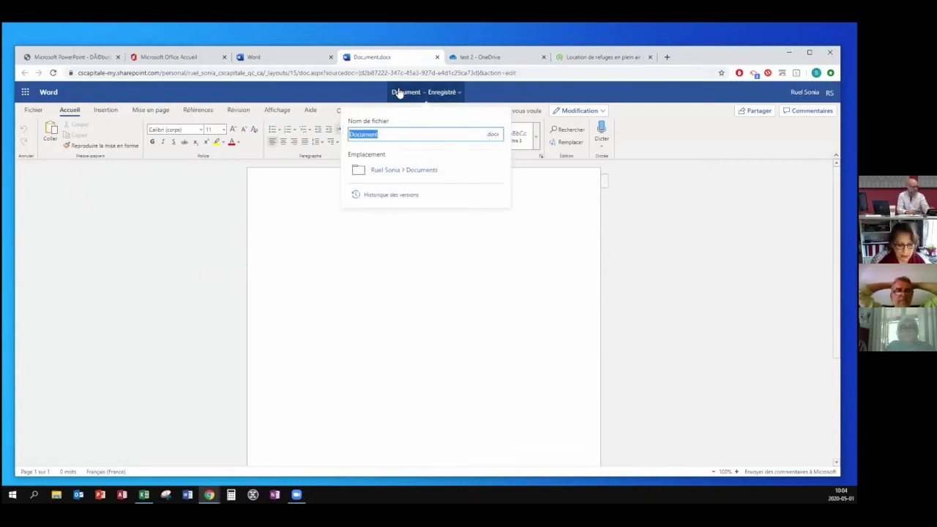
{"action": "type", "text": "test 10"}
{"action": "key", "text": "Return"}
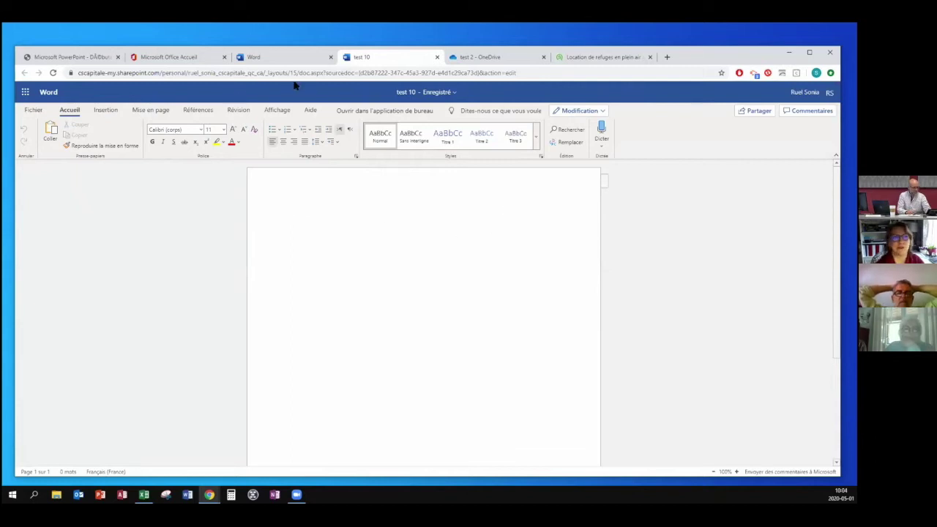
{"action": "left_click", "coordinate": [457, 58]}
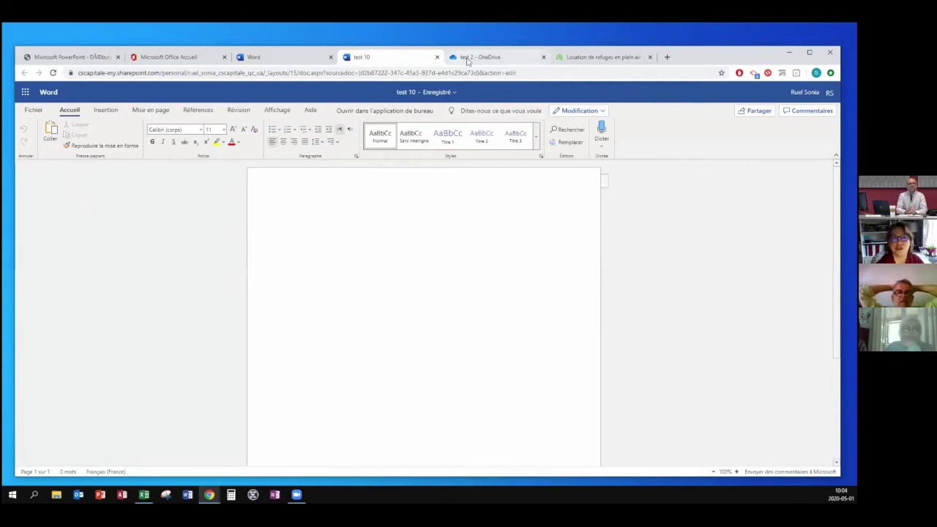
From the root Fichiers list, open test 2.docx in Word Online.
{"action": "left_click", "coordinate": [144, 158]}
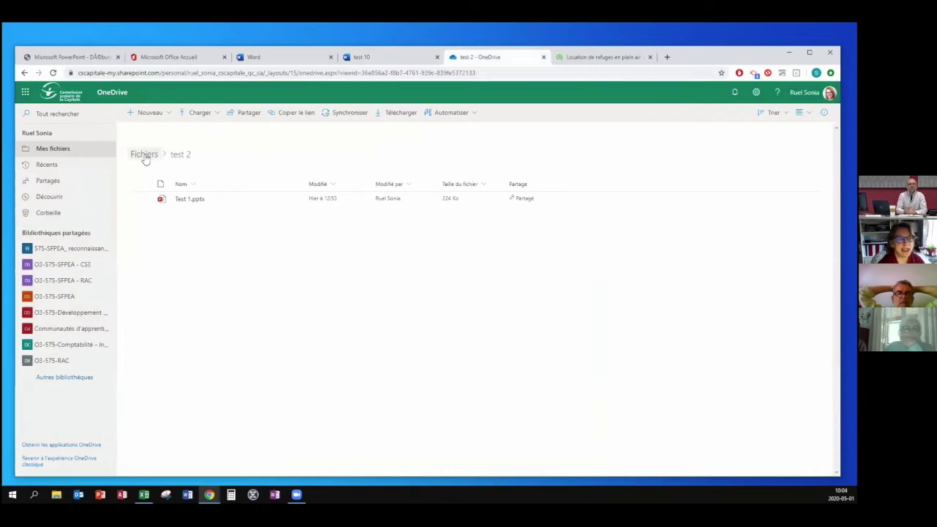
{"action": "scroll", "coordinate": [258, 418], "scroll_direction": "down", "scroll_amount": 3}
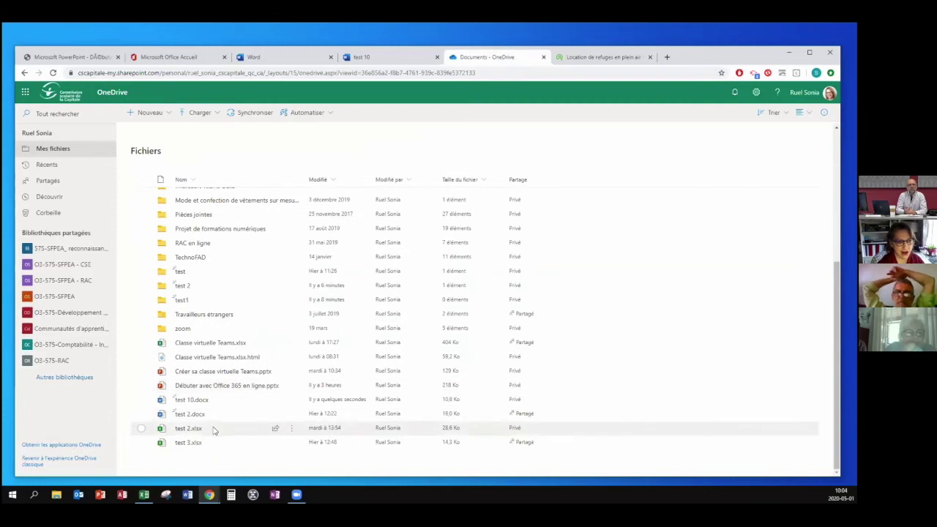
{"action": "mouse_move", "coordinate": [191, 402]}
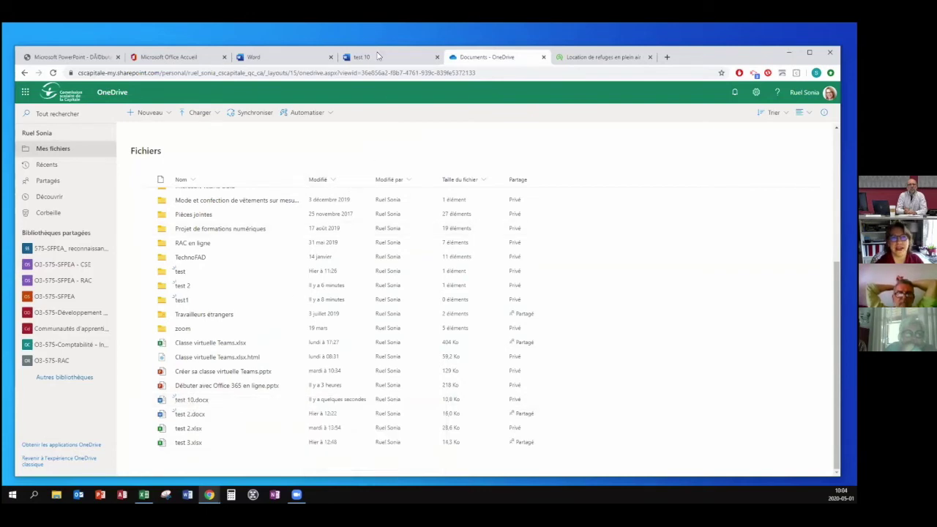
{"action": "left_click", "coordinate": [189, 415]}
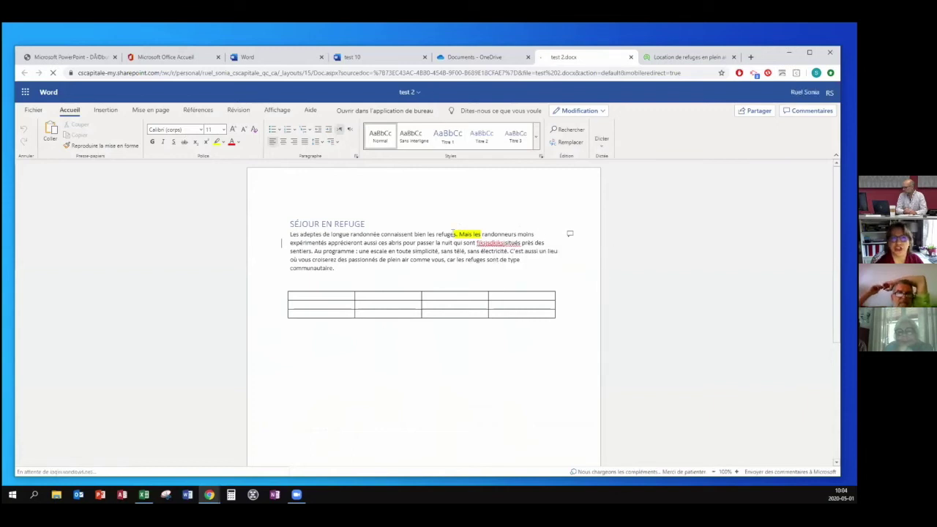
Change the file name 'test 2' to 'test 12'.
{"action": "left_click", "coordinate": [407, 91]}
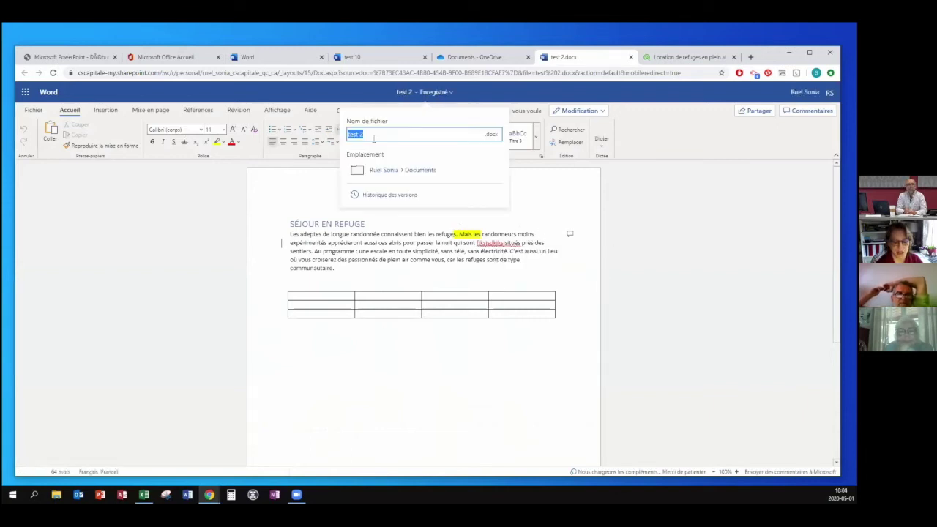
{"action": "left_click", "coordinate": [369, 134]}
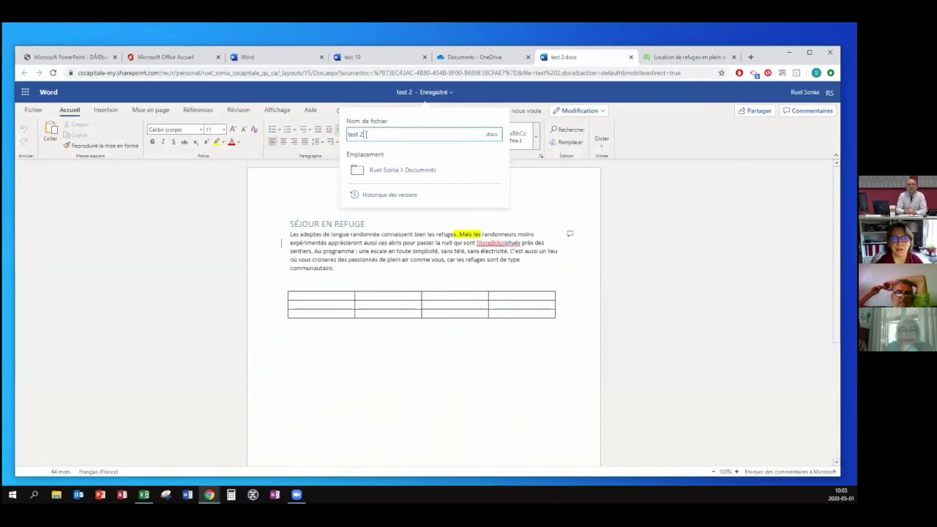
{"action": "key", "text": "BackSpace"}
{"action": "type", "text": "12"}
{"action": "key", "text": "Return"}
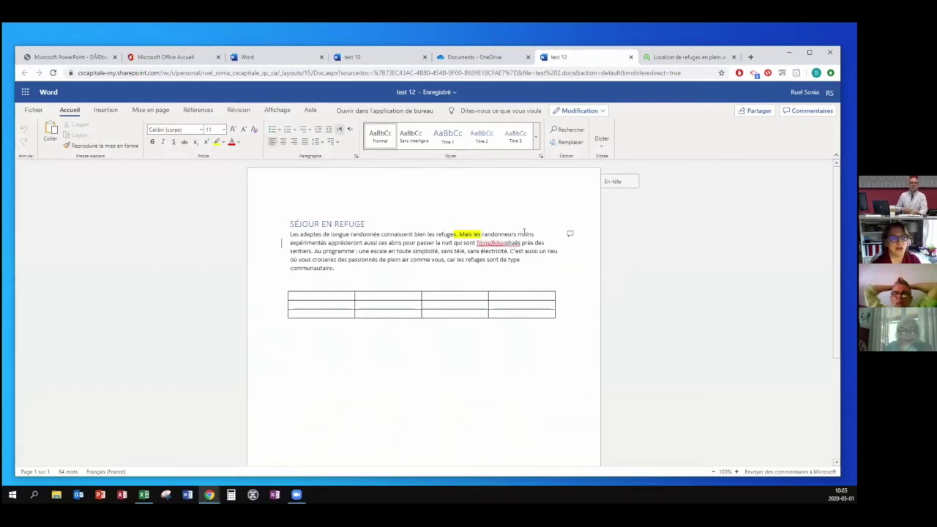
Enter and leave the page header and footer without changing them.
{"action": "left_click", "coordinate": [610, 183]}
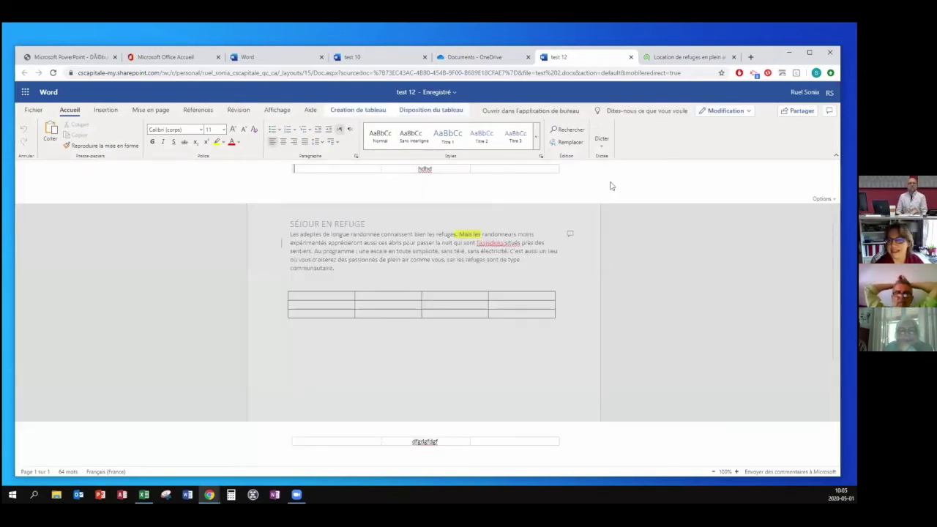
{"action": "left_click", "coordinate": [510, 241]}
{"action": "scroll", "coordinate": [560, 304], "scroll_direction": "down", "scroll_amount": 5}
{"action": "left_click", "coordinate": [617, 448]}
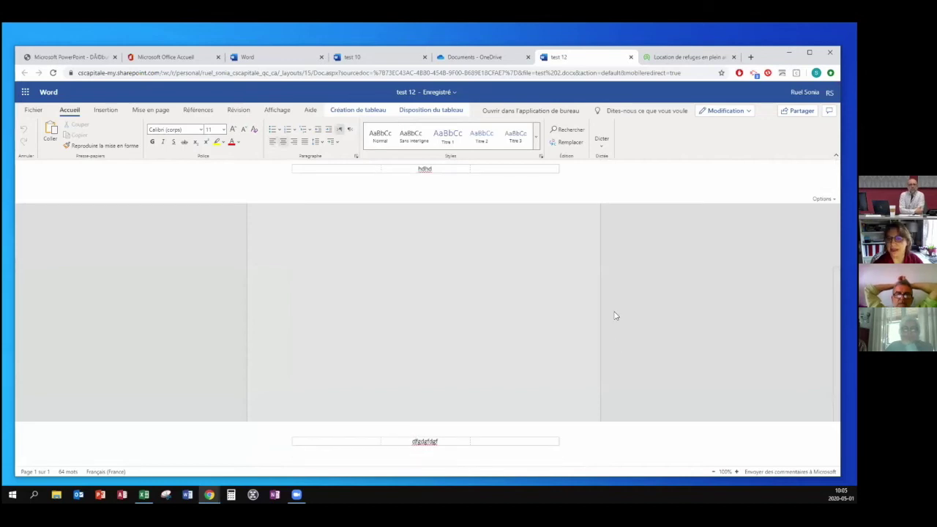
{"action": "left_click", "coordinate": [472, 331]}
{"action": "scroll", "coordinate": [492, 265], "scroll_direction": "up", "scroll_amount": 5}
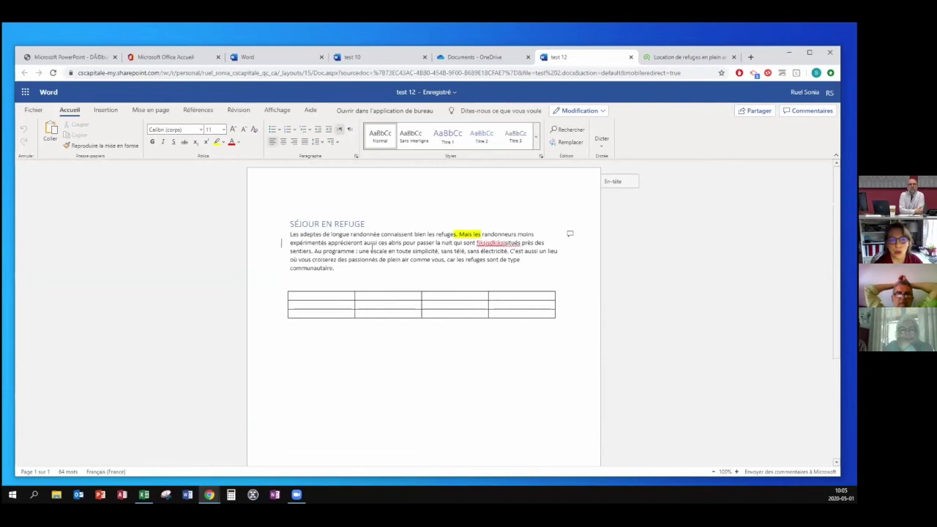
Select a few words in the second line, then show the paragraph's comment thread.
{"action": "left_click_drag", "start_coordinate": [312, 243], "coordinate": [361, 243]}
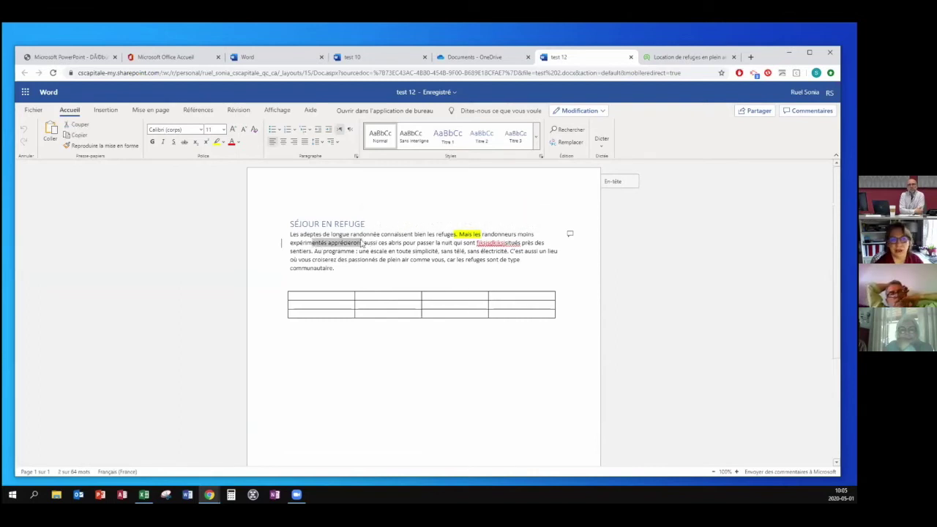
{"action": "right_click", "coordinate": [361, 243]}
{"action": "left_click", "coordinate": [320, 195]}
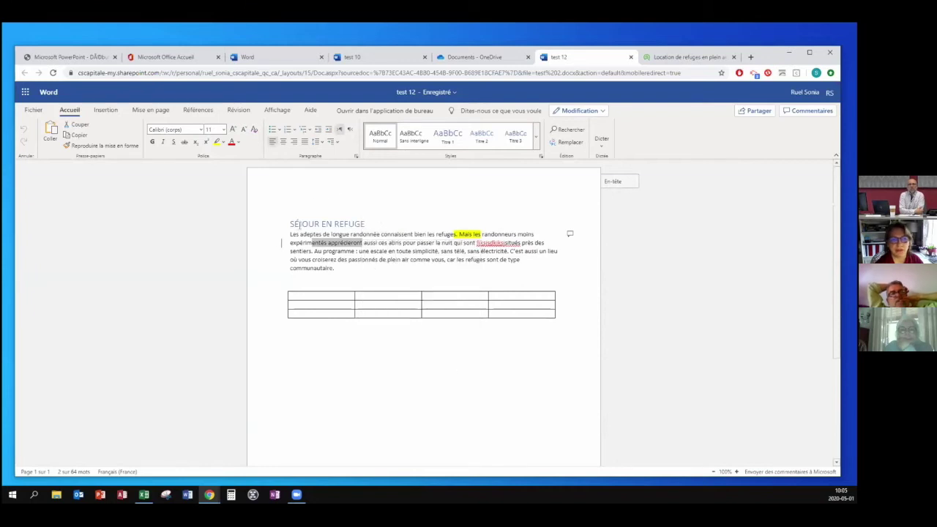
{"action": "left_click", "coordinate": [300, 225]}
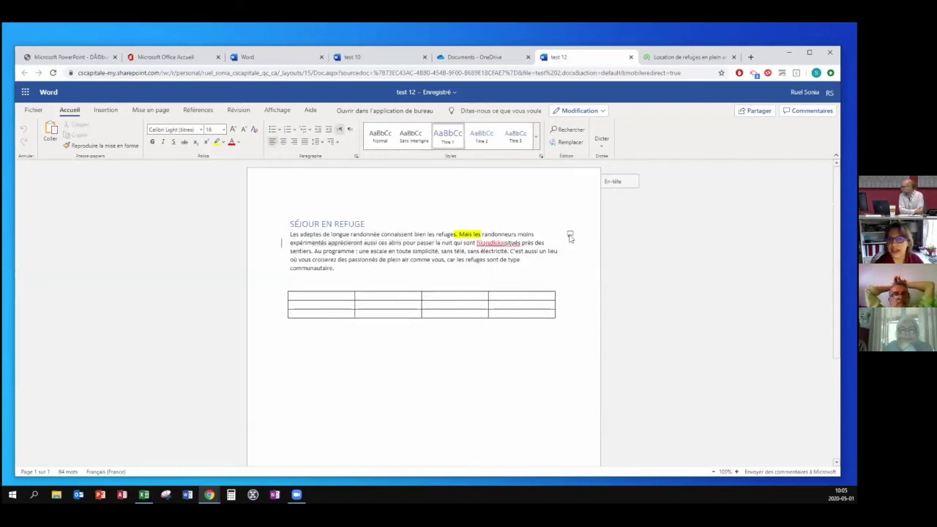
{"action": "left_click", "coordinate": [570, 235]}
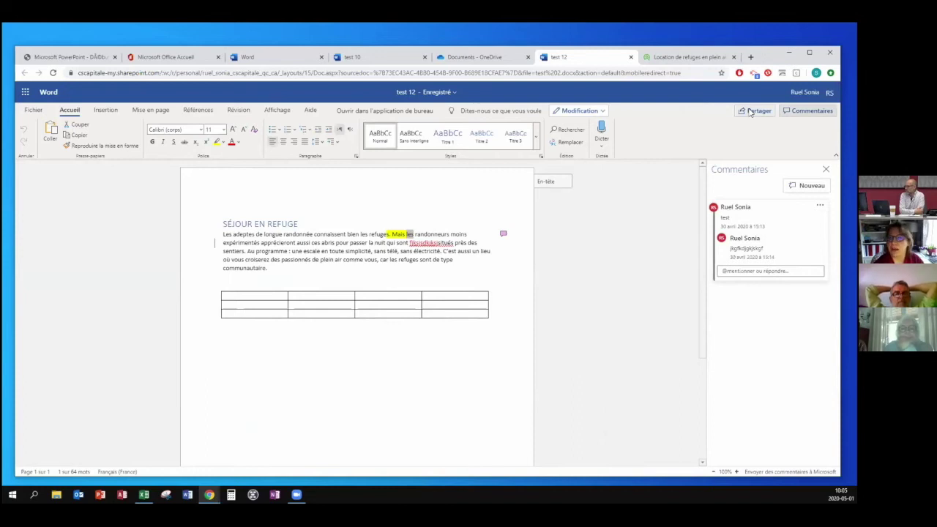
Share test 12 via an editable link for people in C.s. de la Capitale, then return to OneDrive.
{"action": "left_click", "coordinate": [757, 110]}
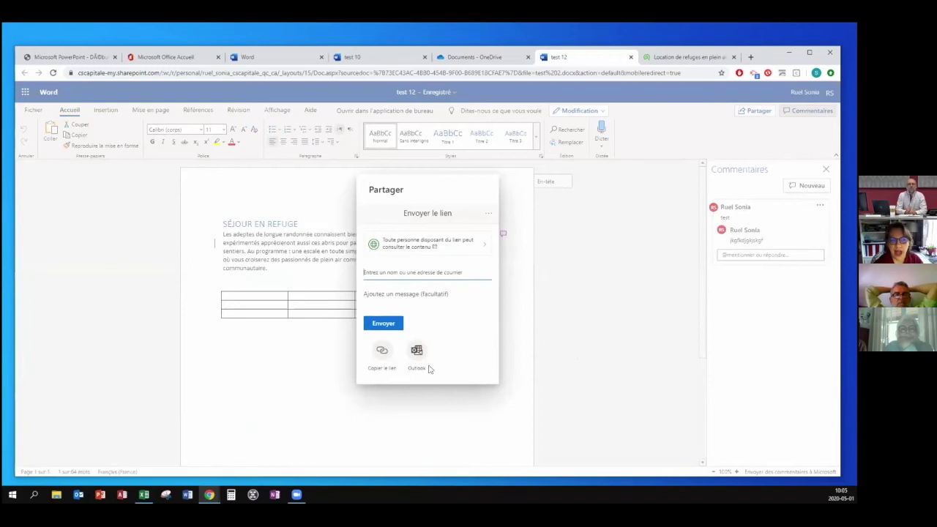
{"action": "left_click", "coordinate": [484, 252]}
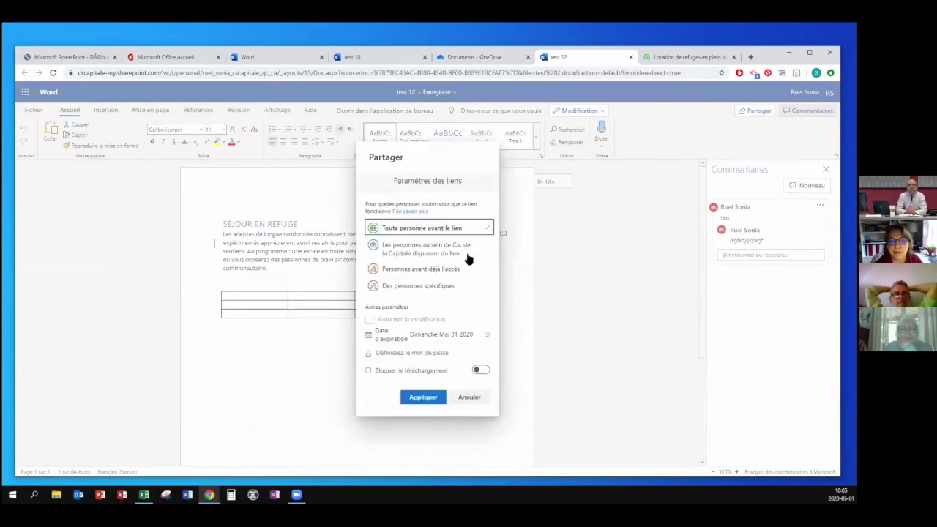
{"action": "left_click", "coordinate": [468, 257]}
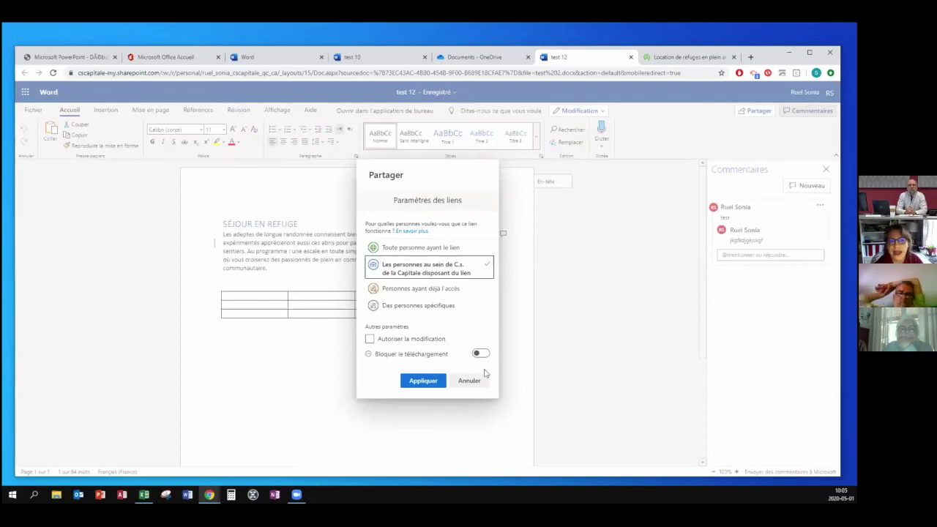
{"action": "left_click", "coordinate": [378, 342]}
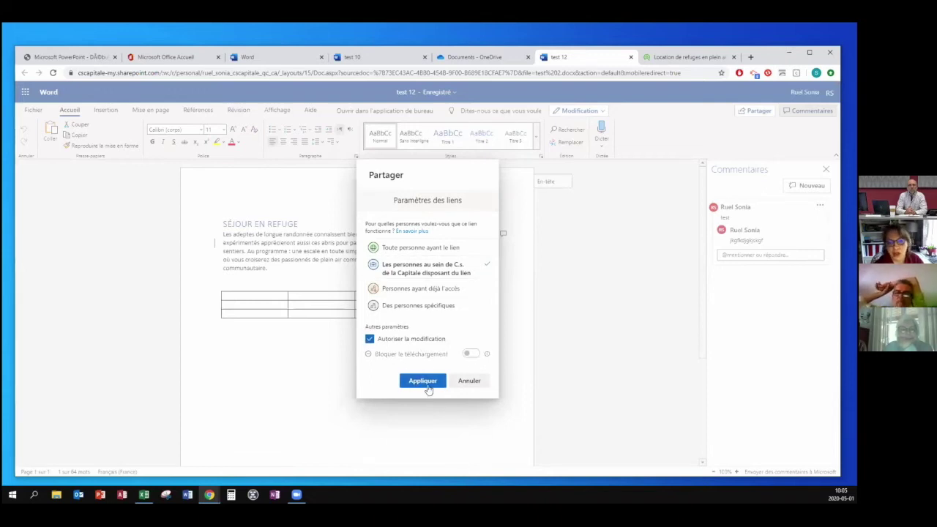
{"action": "left_click", "coordinate": [424, 382]}
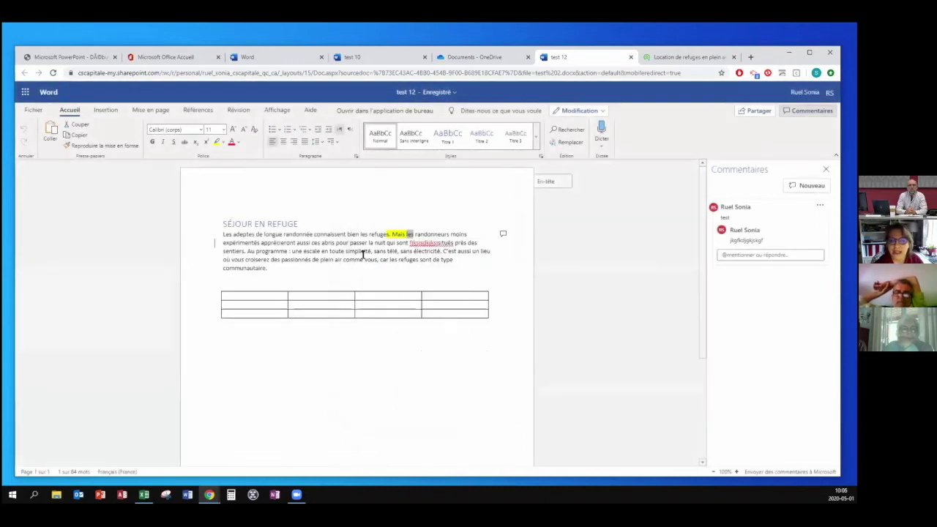
{"action": "left_click", "coordinate": [282, 251]}
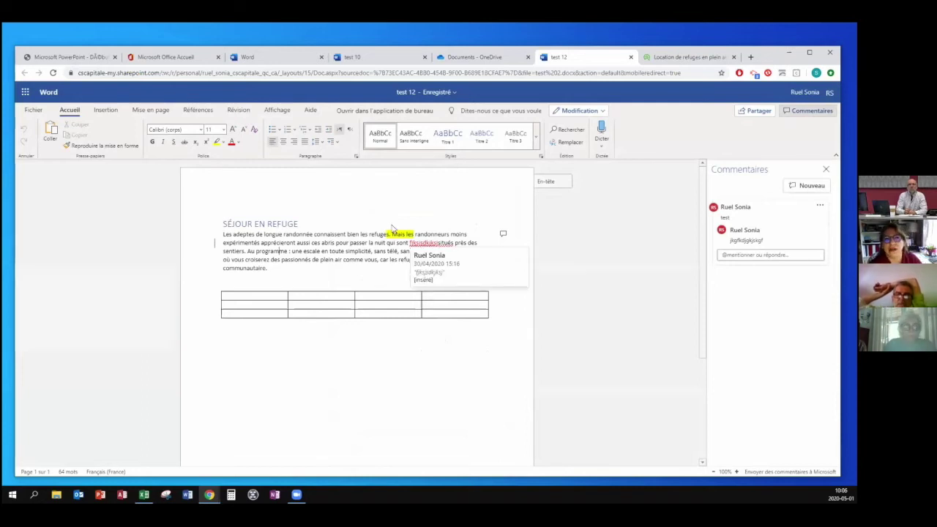
{"action": "left_click", "coordinate": [474, 57]}
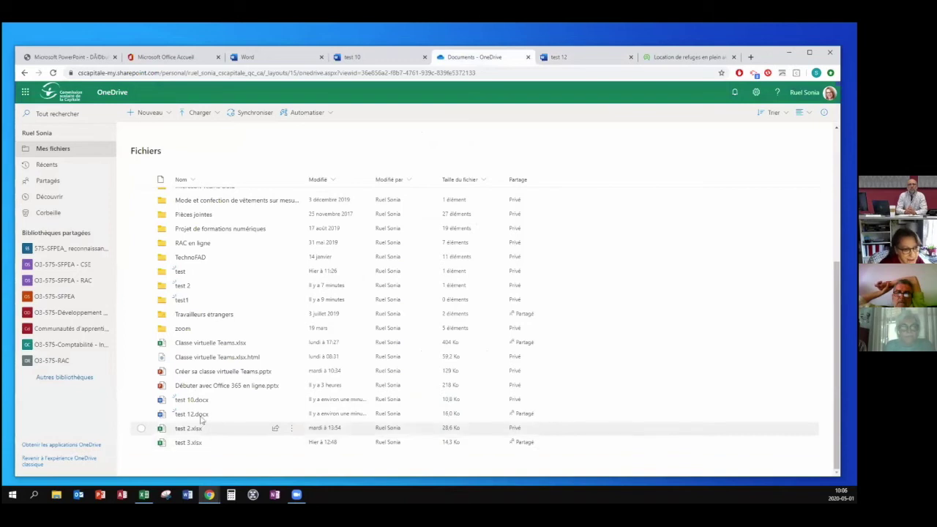
Browse the test1 and test 2 folders in OneDrive, then open test 12.docx in Word Online.
{"action": "left_click", "coordinate": [182, 301]}
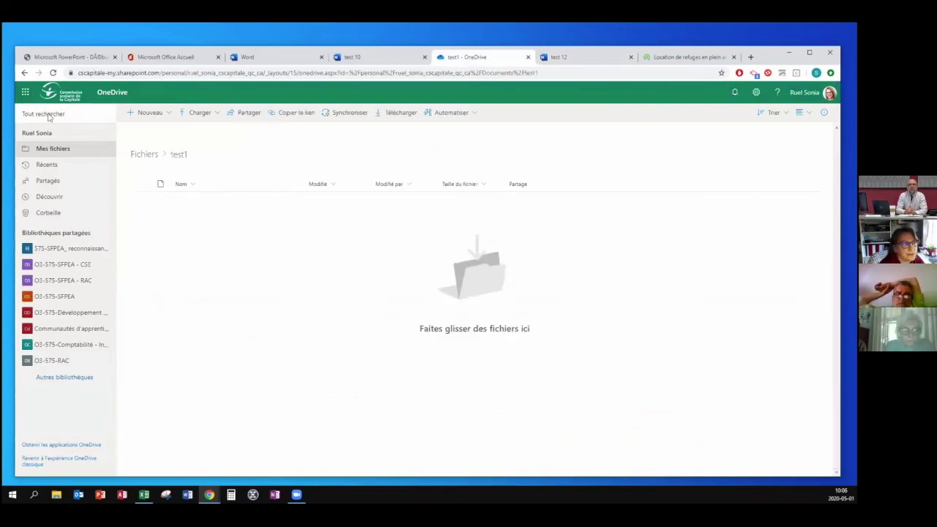
{"action": "key", "text": "alt+Left"}
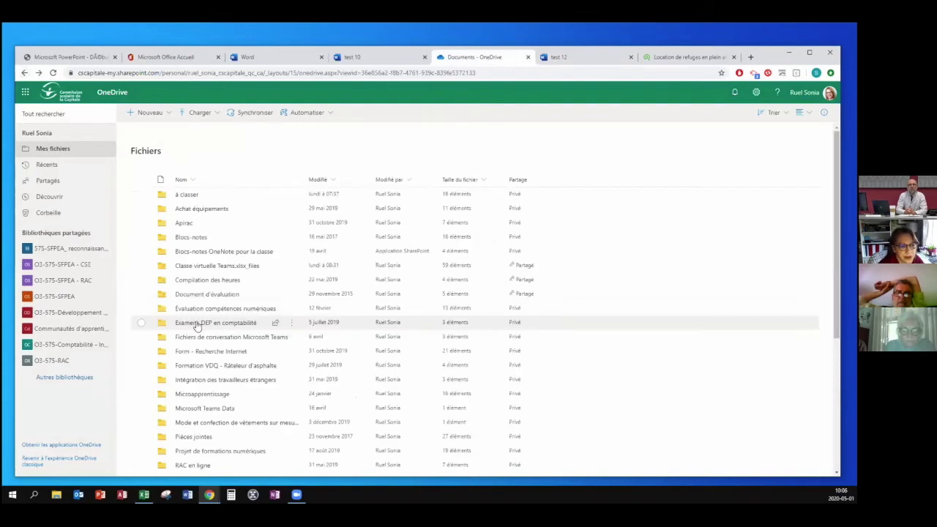
{"action": "scroll", "coordinate": [209, 432], "scroll_direction": "down", "scroll_amount": 2}
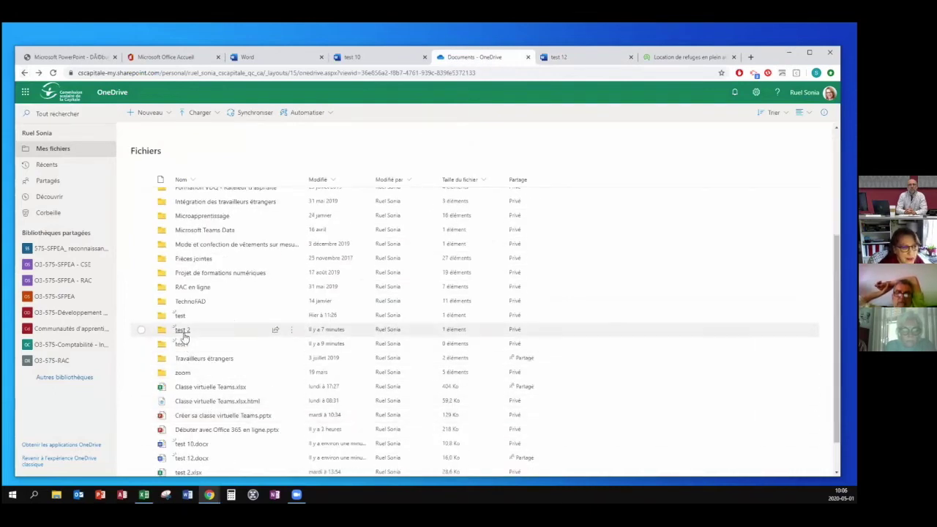
{"action": "left_click", "coordinate": [182, 329]}
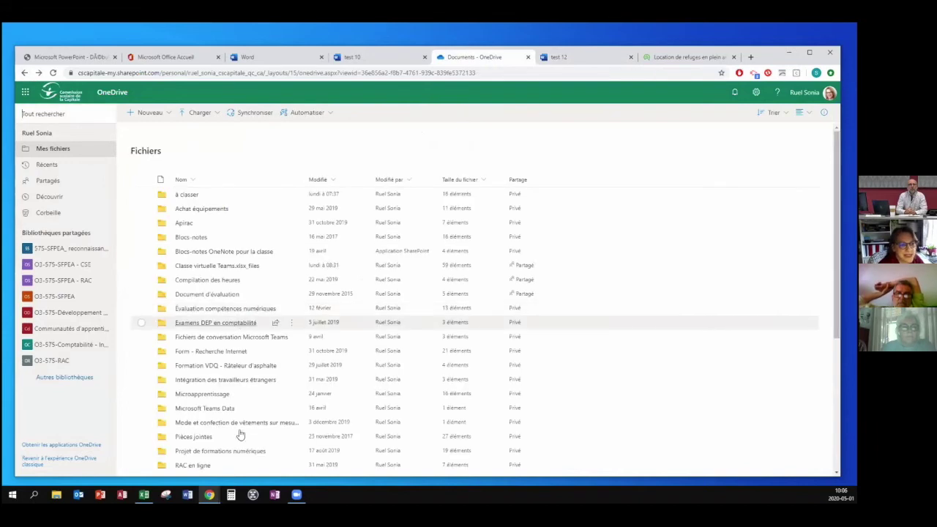
{"action": "scroll", "coordinate": [241, 432], "scroll_direction": "down", "scroll_amount": 5}
{"action": "scroll", "coordinate": [238, 432], "scroll_direction": "down", "scroll_amount": 2}
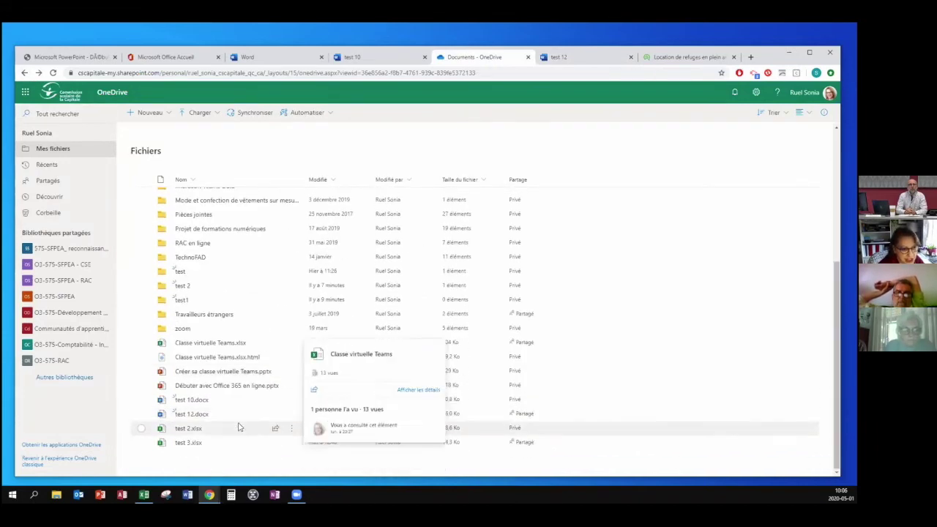
{"action": "mouse_move", "coordinate": [178, 417]}
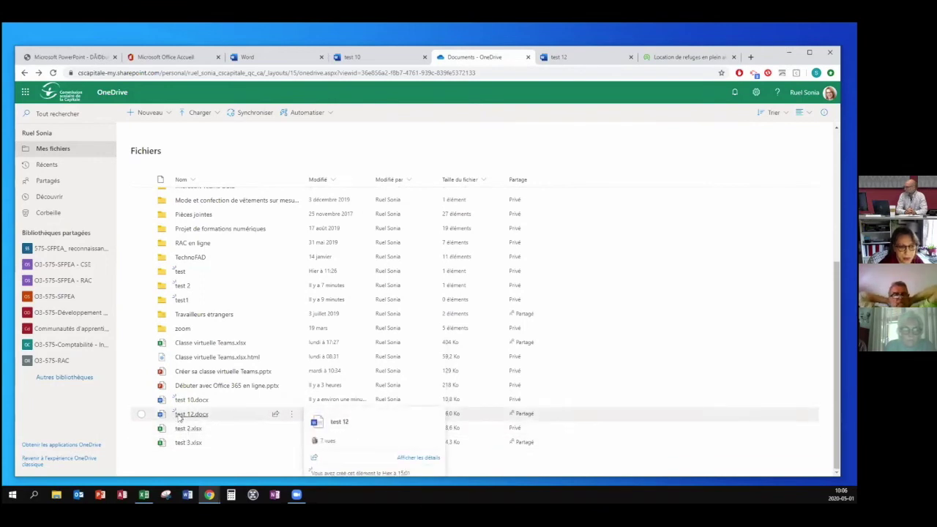
{"action": "left_click", "coordinate": [178, 417]}
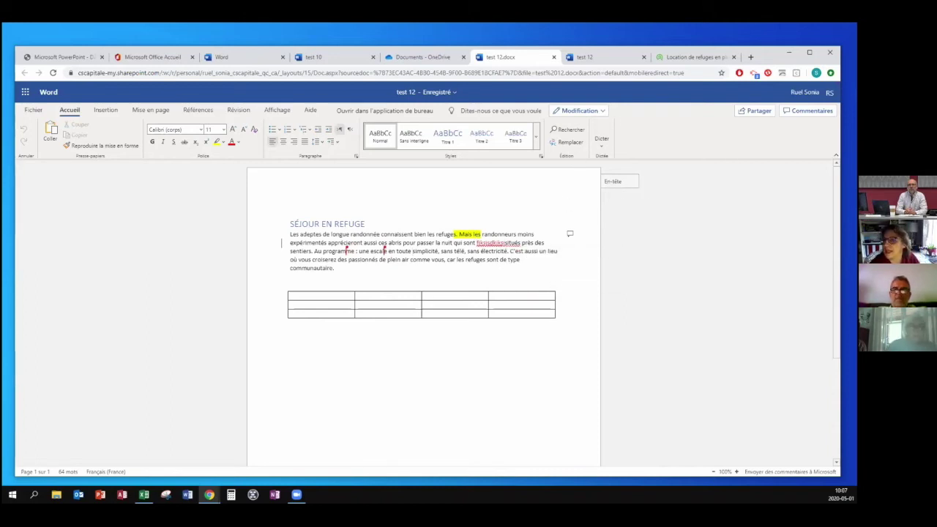
Show the document's comments and start a new comment on part of the word 'passionnés'.
{"action": "left_click", "coordinate": [807, 111]}
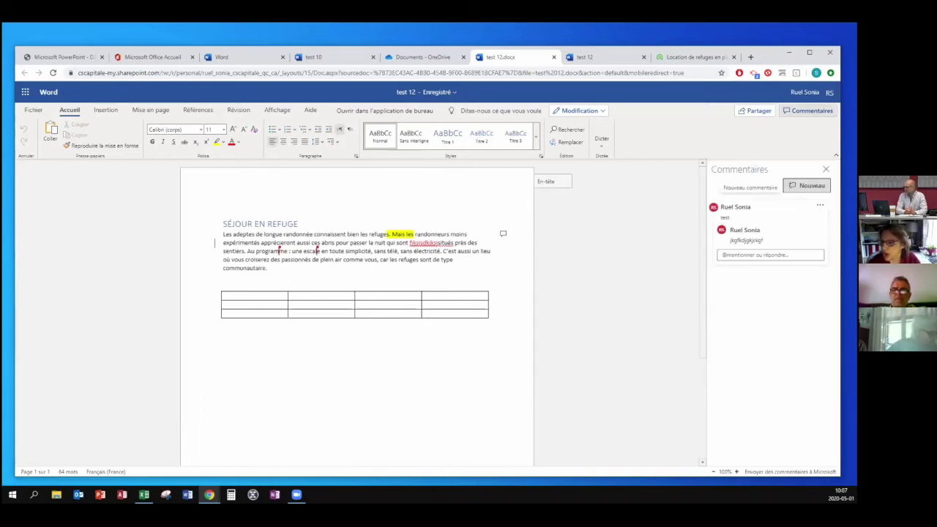
{"action": "left_click", "coordinate": [806, 186]}
{"action": "left_click_drag", "start_coordinate": [299, 260], "coordinate": [282, 260]}
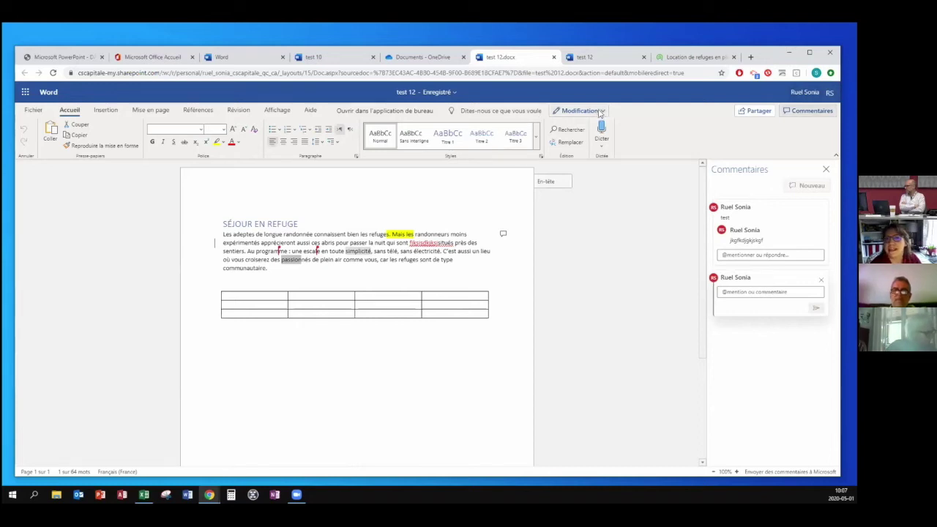
{"action": "left_click", "coordinate": [422, 242]}
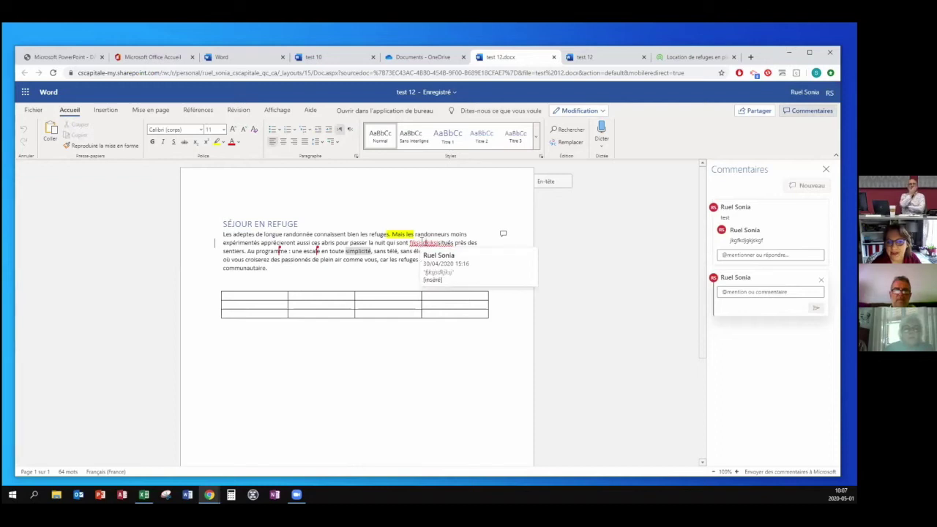
In Révision mode, insert tracked text 'jdfkjskfjkds' after 'type', then switch to Affichage mode.
{"action": "left_click", "coordinate": [604, 112]}
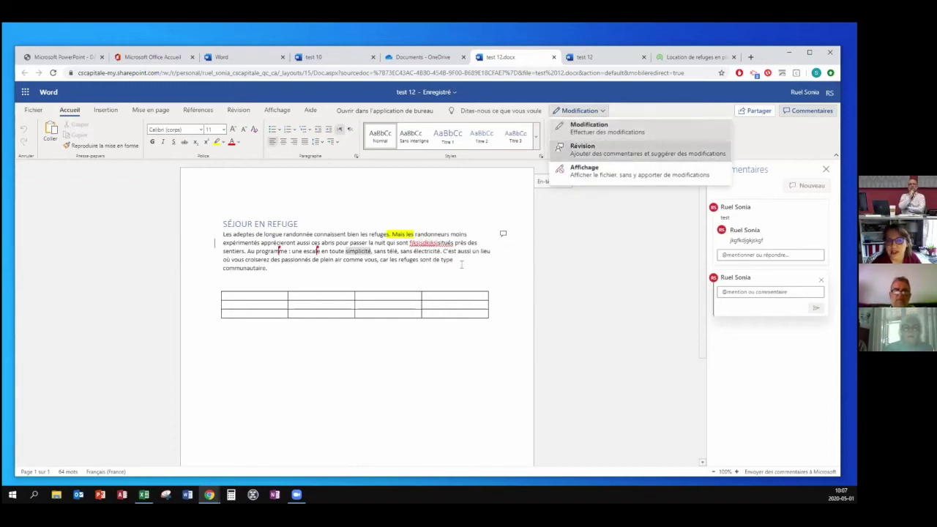
{"action": "left_click", "coordinate": [601, 149]}
{"action": "left_click", "coordinate": [461, 265]}
{"action": "type", "text": "jdfkjskfjkdsf"}
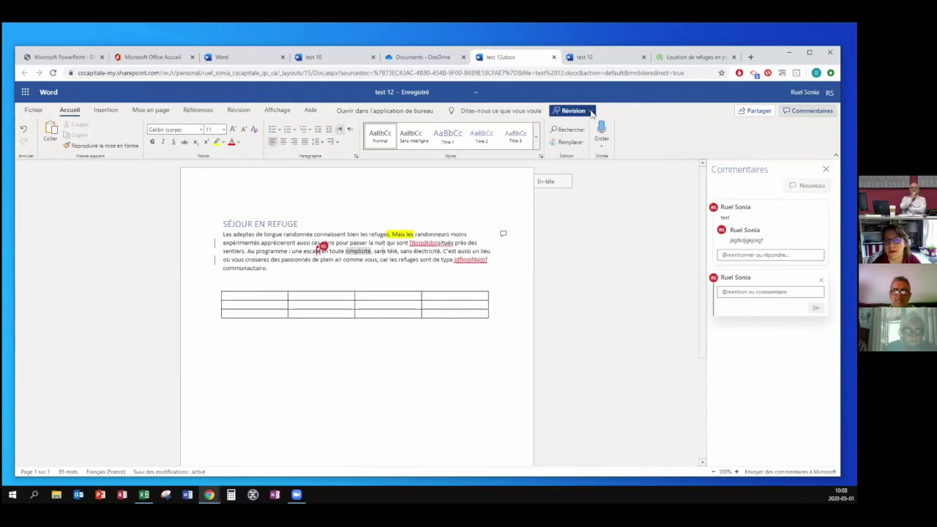
{"action": "left_click", "coordinate": [590, 112]}
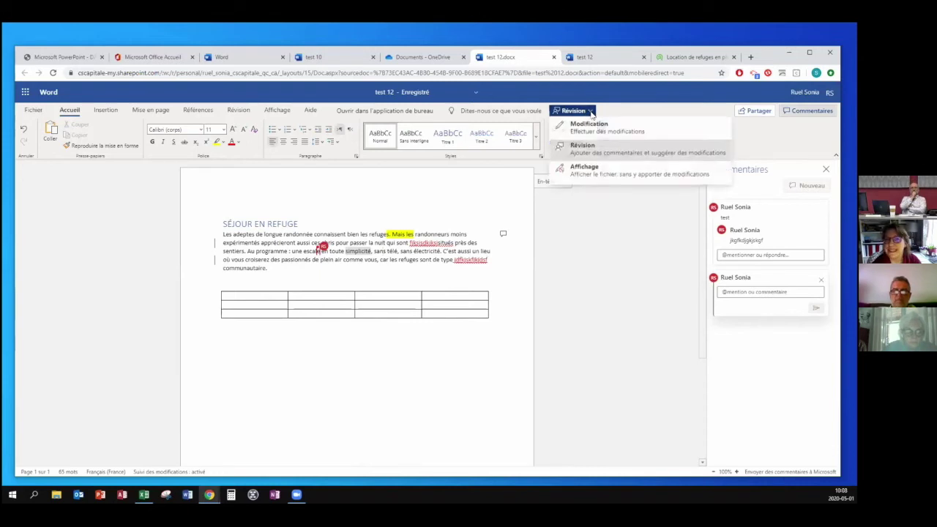
{"action": "left_click", "coordinate": [597, 174]}
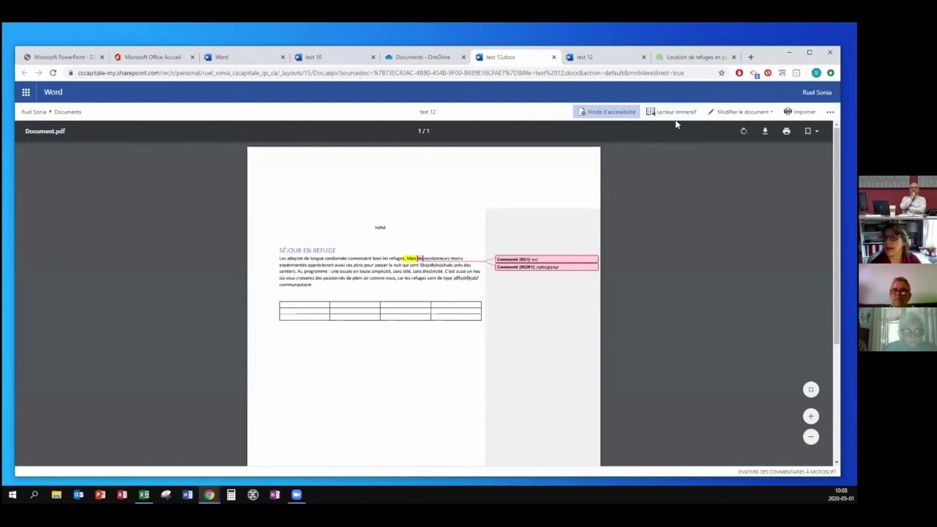
Leave the read-only view with Modifier le document > Modifier dans le navigateur.
{"action": "scroll", "coordinate": [486, 301], "scroll_direction": "down", "scroll_amount": 5}
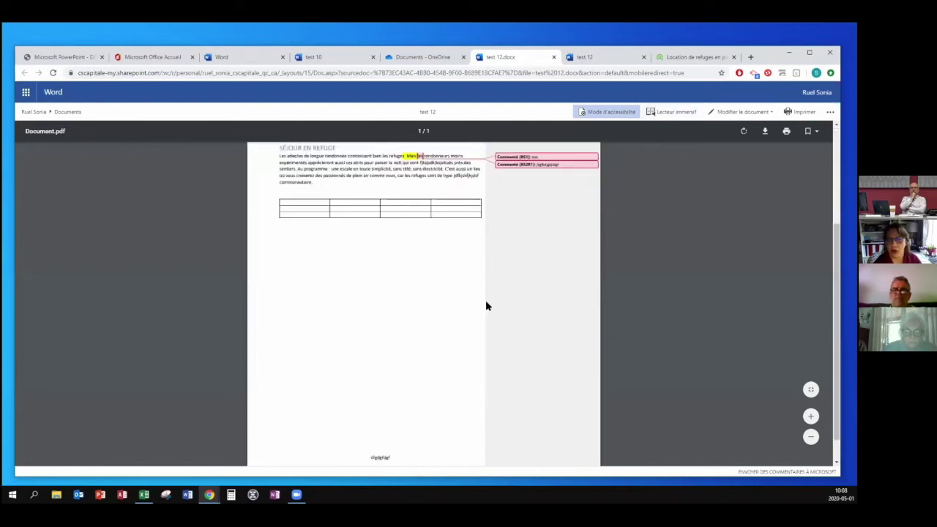
{"action": "scroll", "coordinate": [486, 306], "scroll_direction": "up", "scroll_amount": 5}
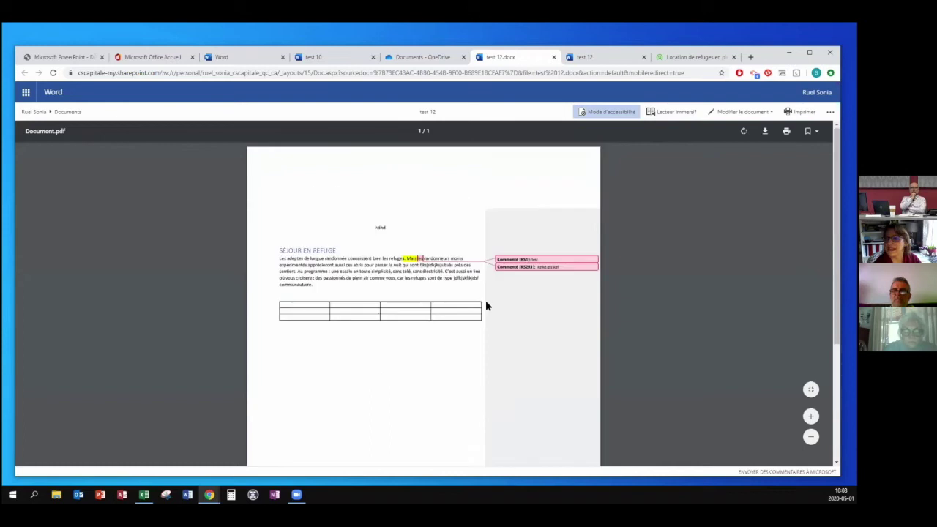
{"action": "left_click", "coordinate": [743, 112]}
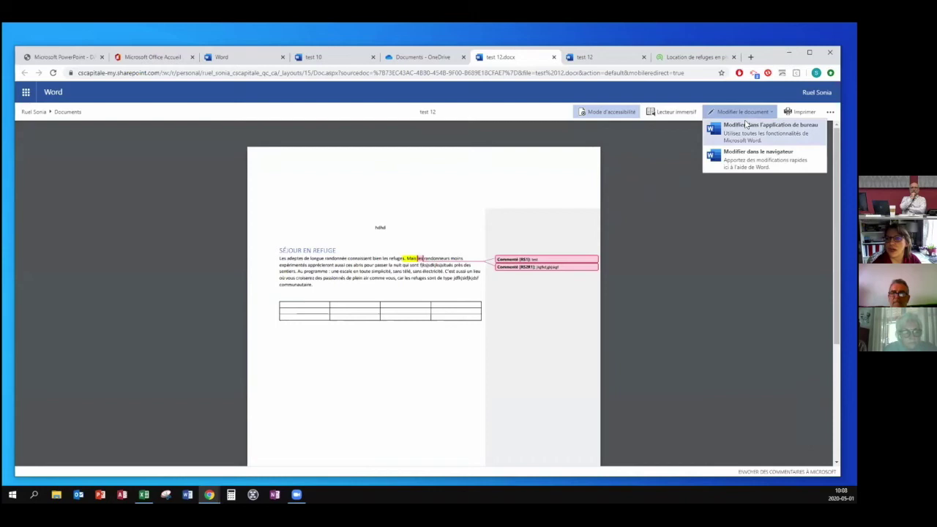
{"action": "left_click", "coordinate": [752, 160]}
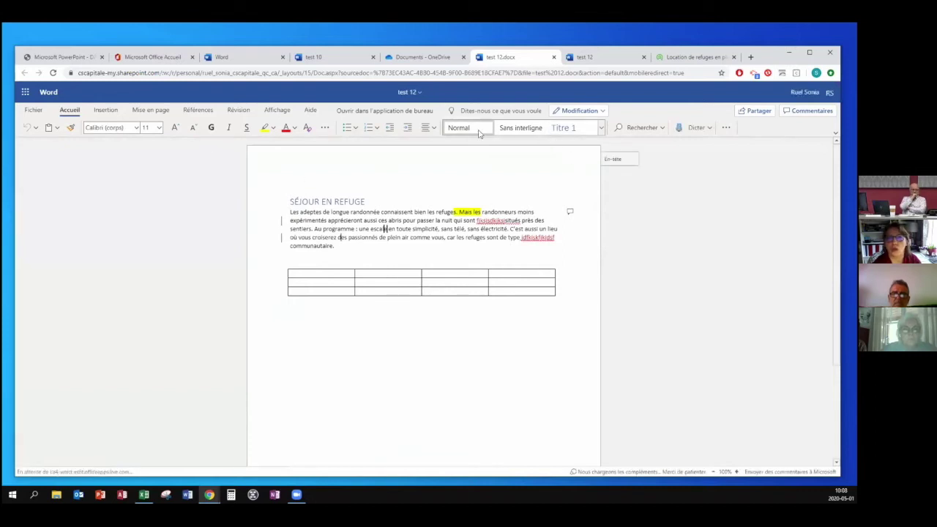
{"action": "left_click_drag", "start_coordinate": [357, 213], "coordinate": [300, 213]}
{"action": "left_click", "coordinate": [601, 127]}
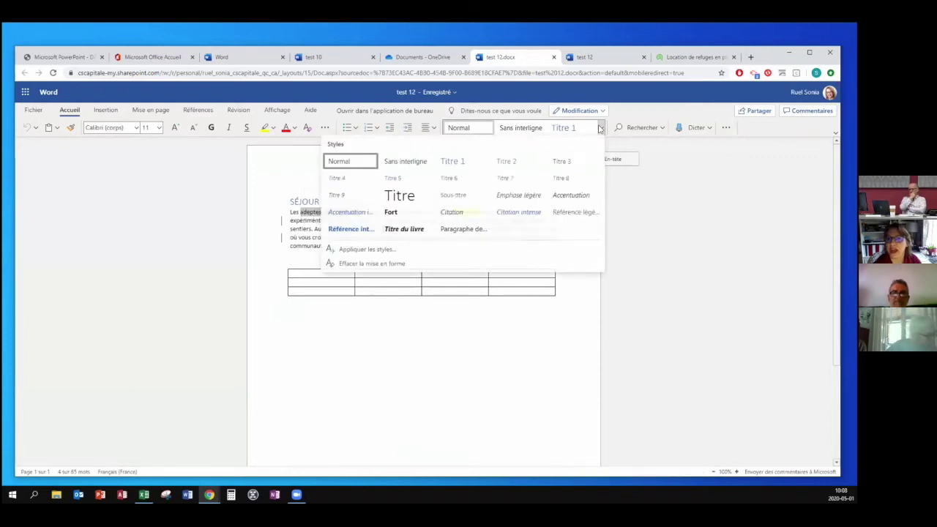
{"action": "left_click", "coordinate": [686, 230]}
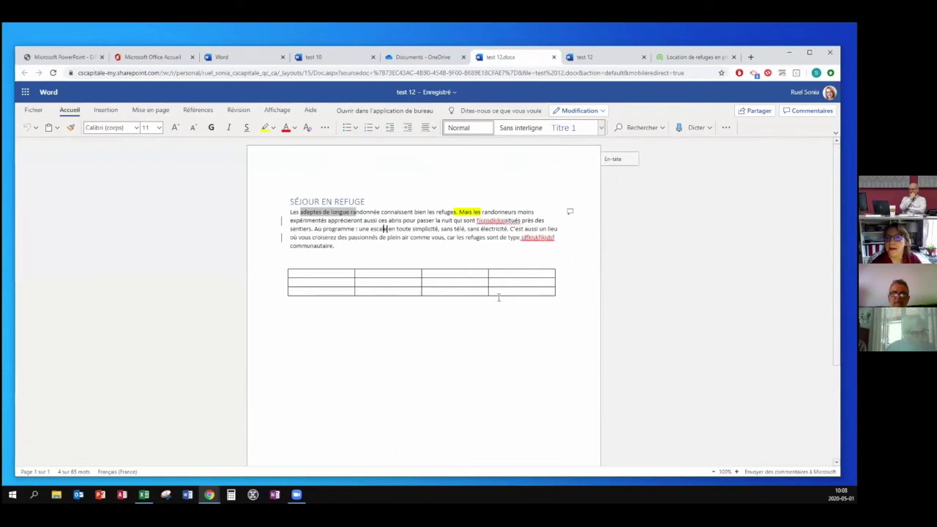
{"action": "left_click", "coordinate": [592, 111]}
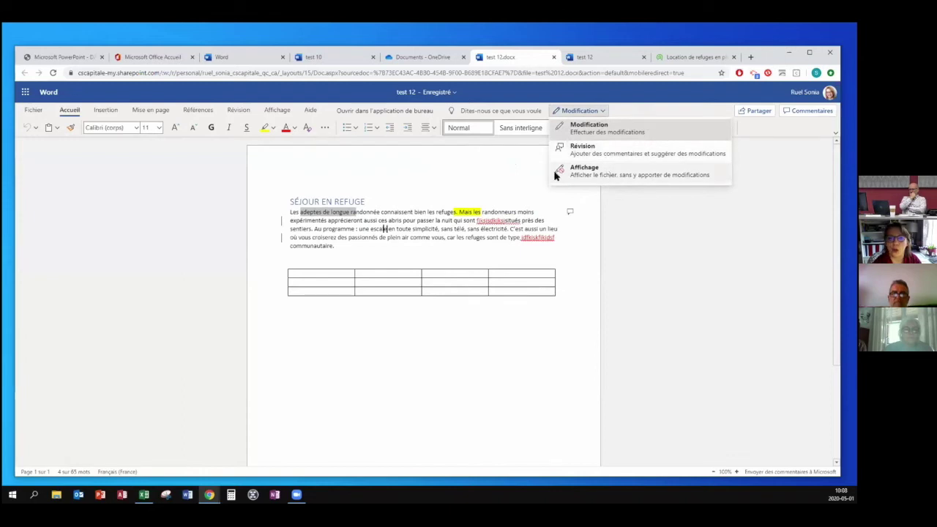
{"action": "left_click", "coordinate": [440, 188]}
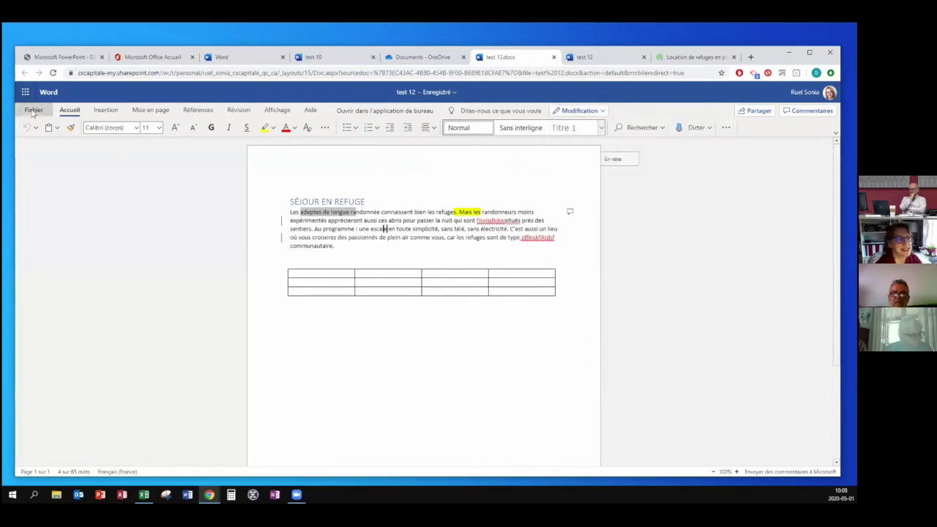
{"action": "left_click", "coordinate": [32, 111]}
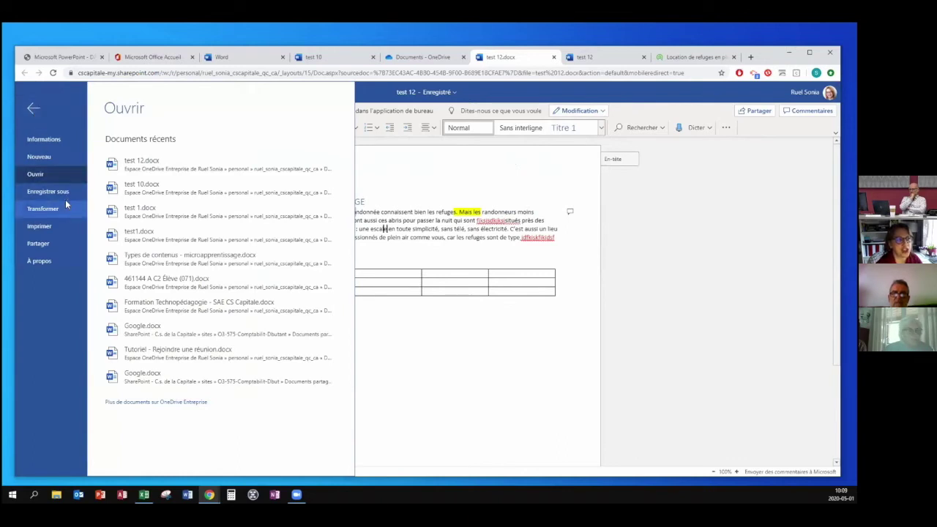
{"action": "left_click", "coordinate": [62, 227]}
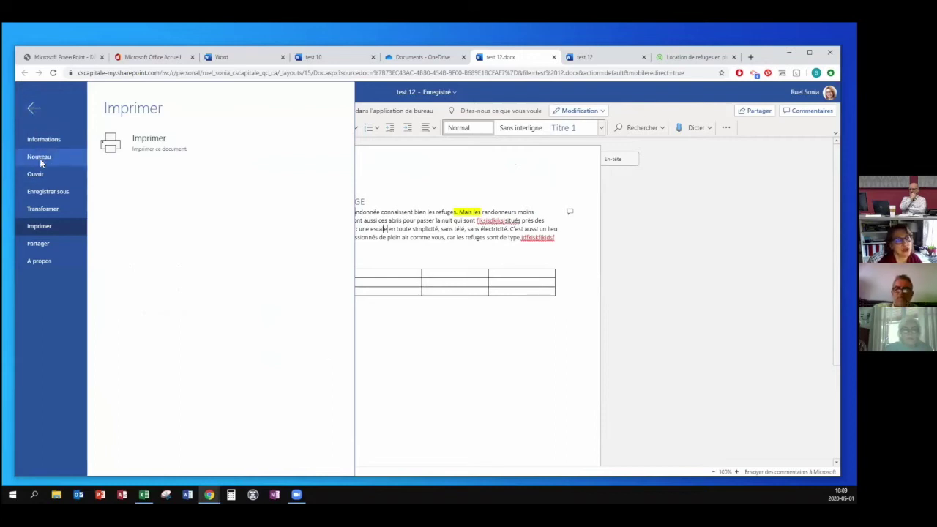
{"action": "left_click", "coordinate": [30, 110]}
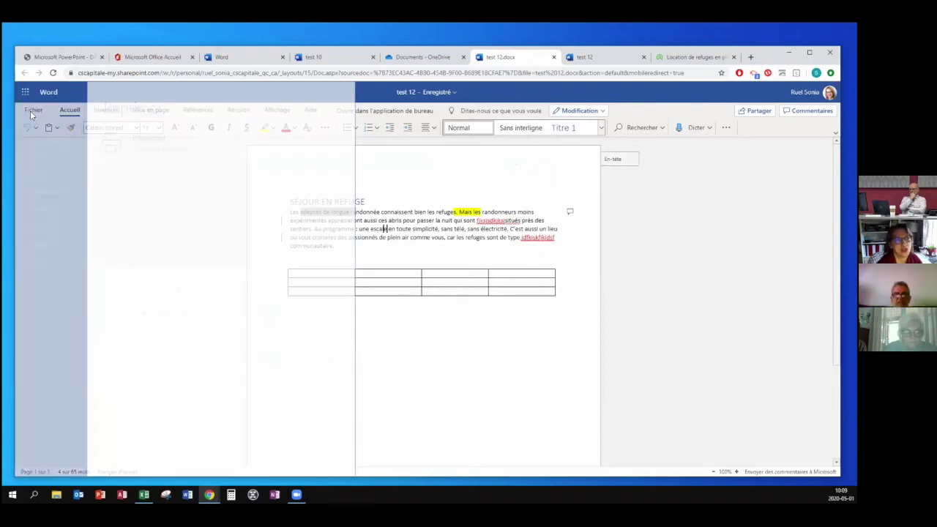
{"action": "left_click", "coordinate": [391, 215]}
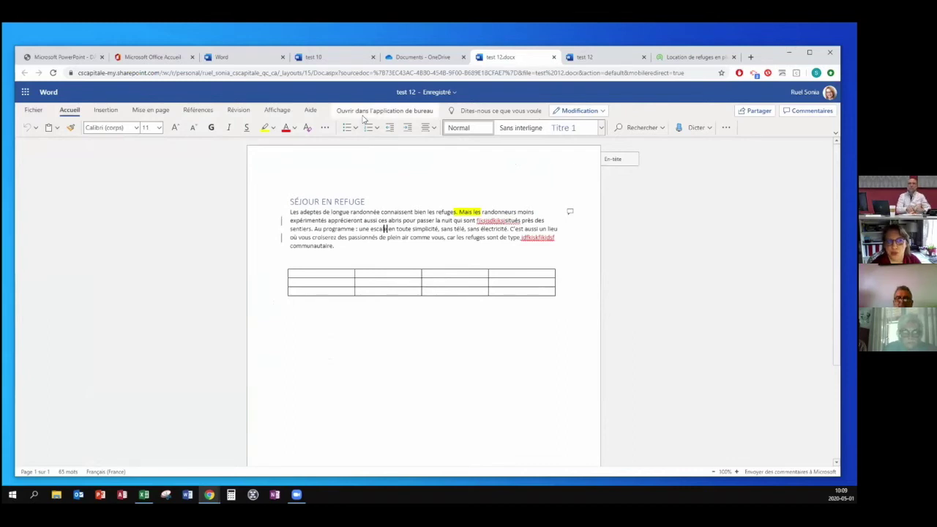
Open test 12 in desktop Word, accept change sharing, view the paragraph's comments, then close Word.
{"action": "left_click", "coordinate": [363, 115]}
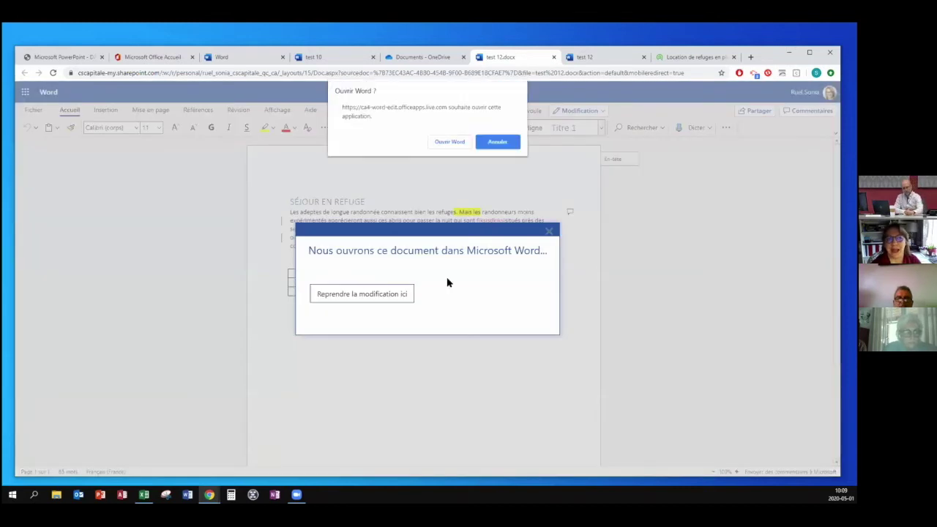
{"action": "left_click", "coordinate": [448, 143]}
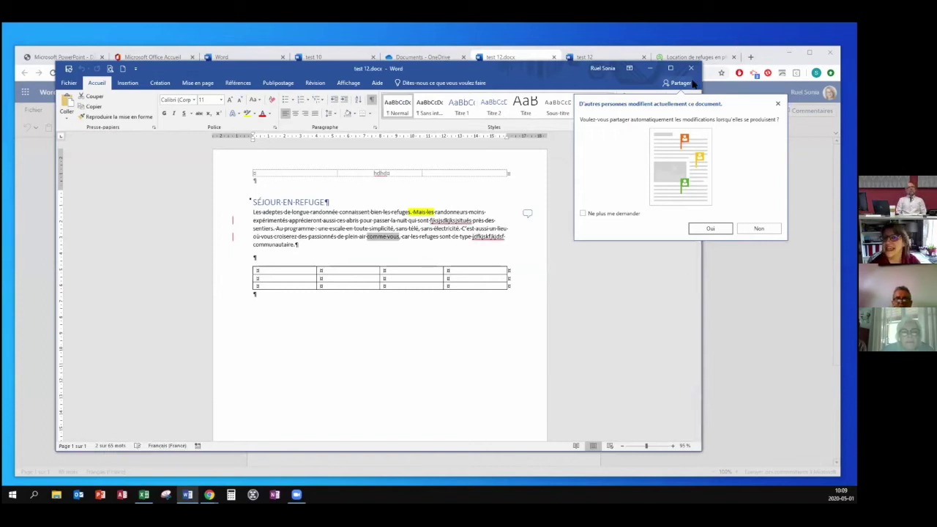
{"action": "left_click", "coordinate": [709, 230]}
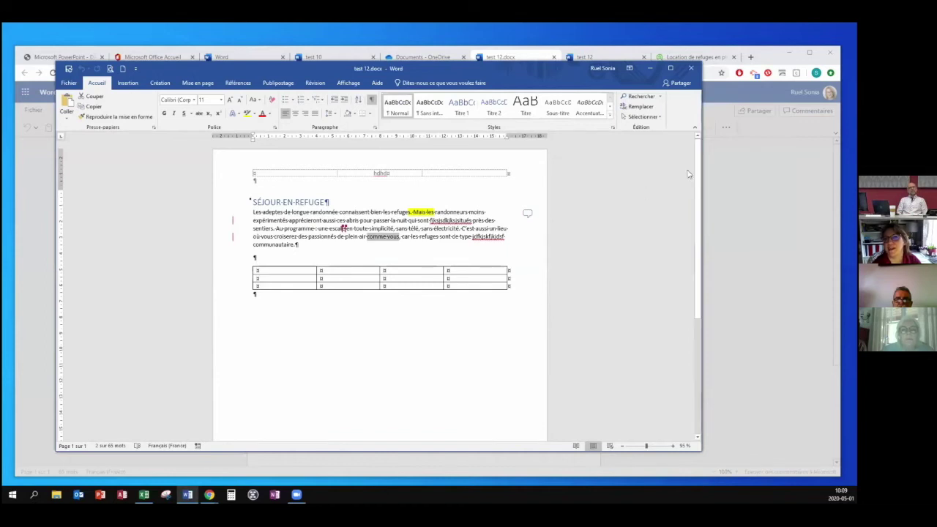
{"action": "left_click", "coordinate": [528, 213]}
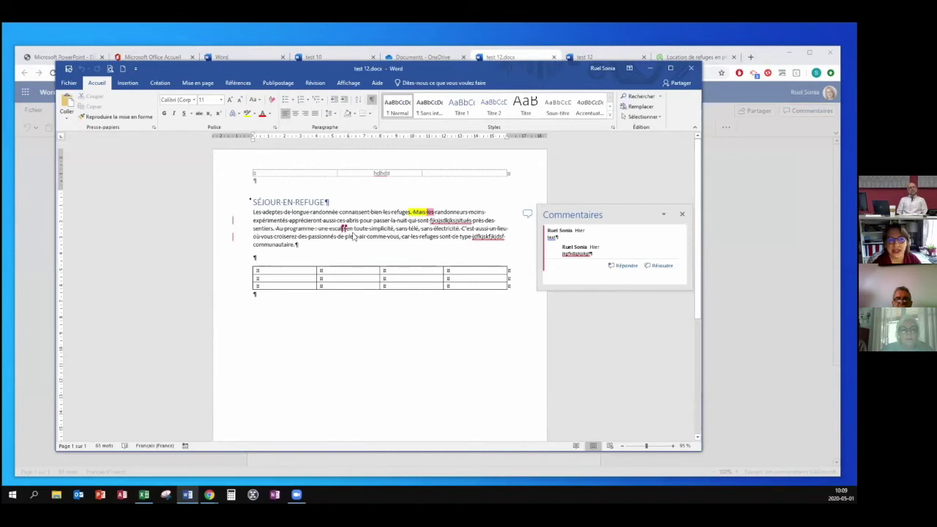
{"action": "left_click", "coordinate": [354, 235]}
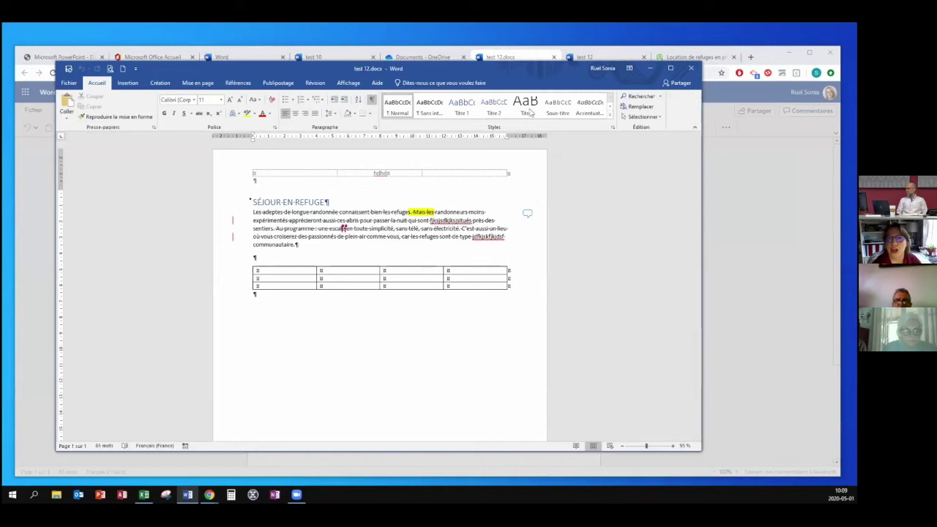
{"action": "left_click", "coordinate": [689, 70]}
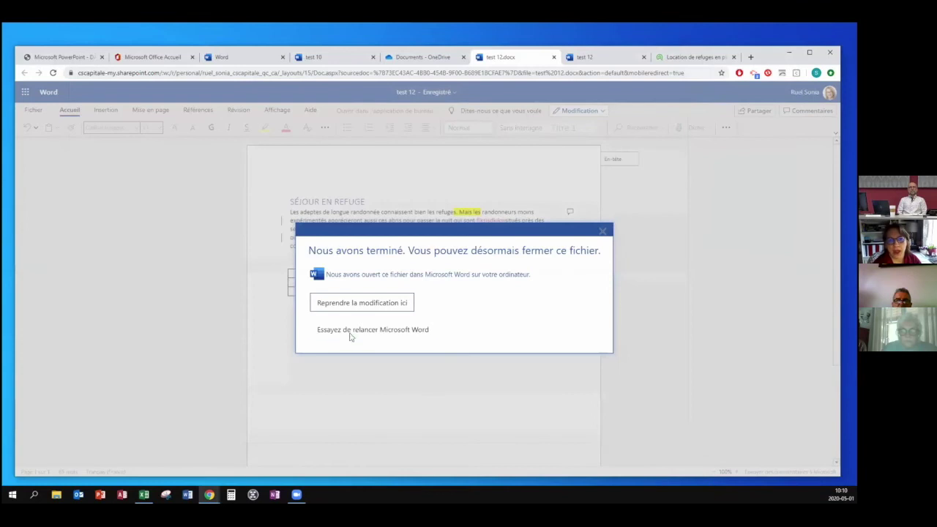
Apply the Titre style to the first paragraph, then undo it back to normal body text.
{"action": "left_click", "coordinate": [349, 310]}
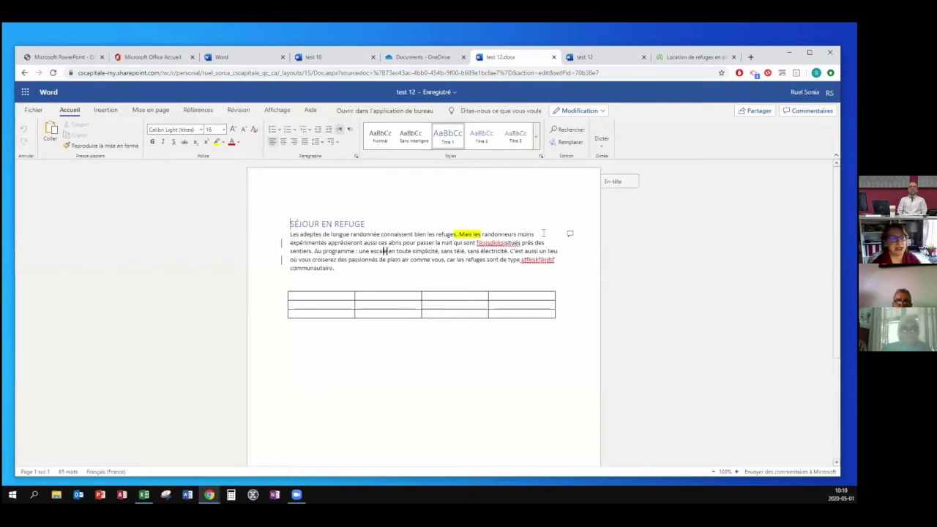
{"action": "left_click_drag", "start_coordinate": [336, 268], "coordinate": [305, 233]}
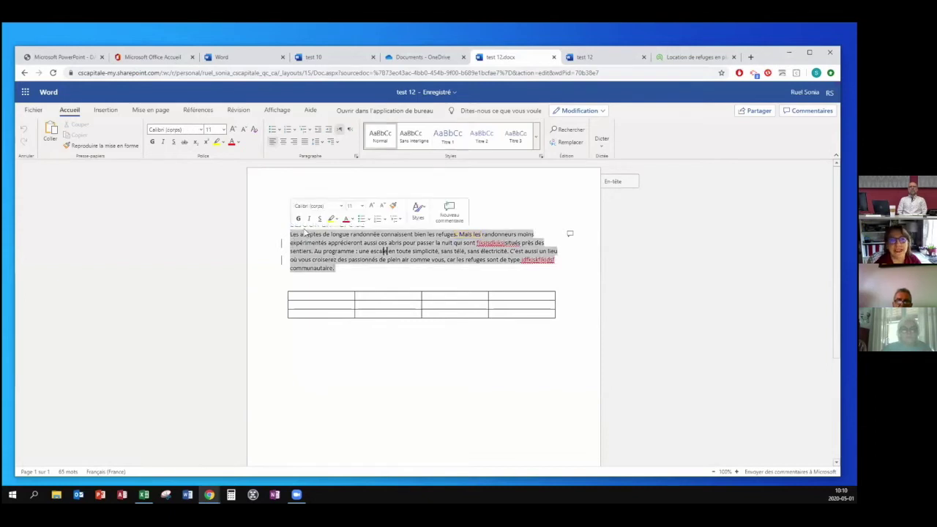
{"action": "left_click", "coordinate": [536, 147]}
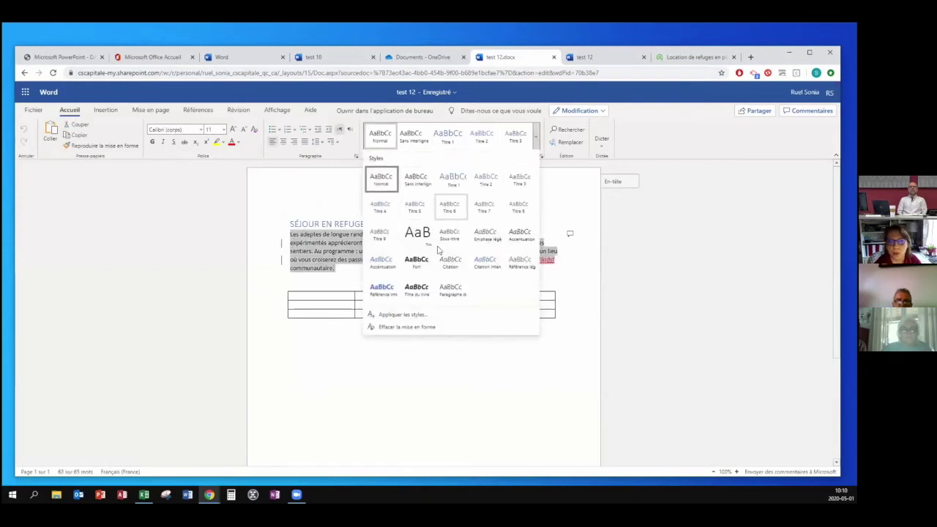
{"action": "left_click", "coordinate": [418, 236]}
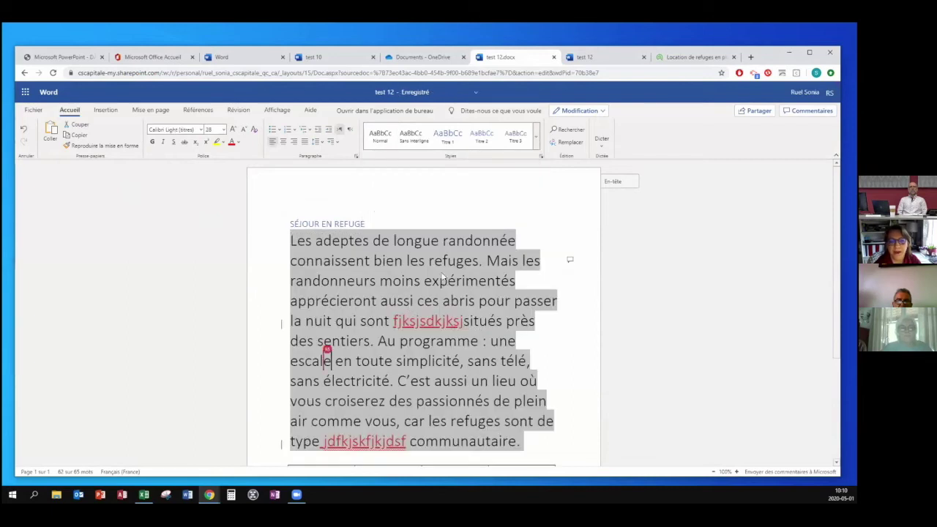
{"action": "key", "text": "ctrl+z"}
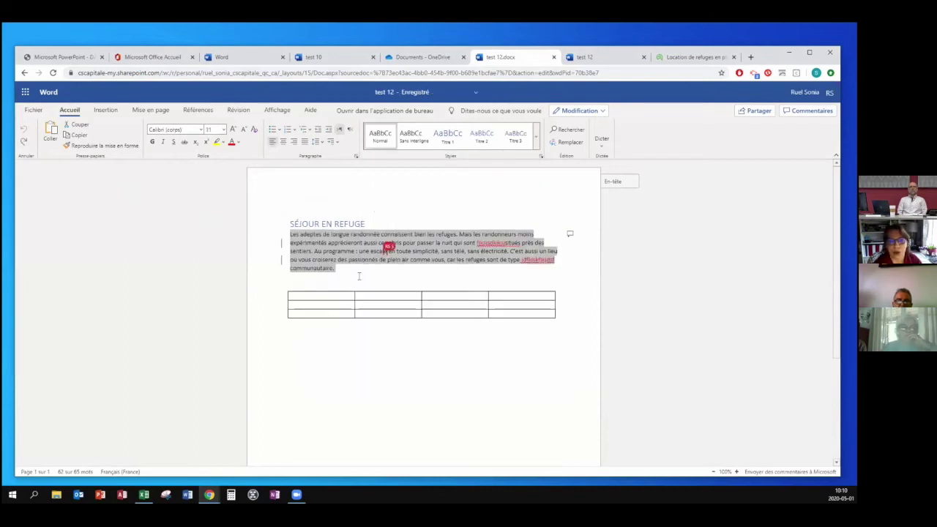
{"action": "left_click", "coordinate": [356, 273]}
{"action": "left_click", "coordinate": [106, 111]}
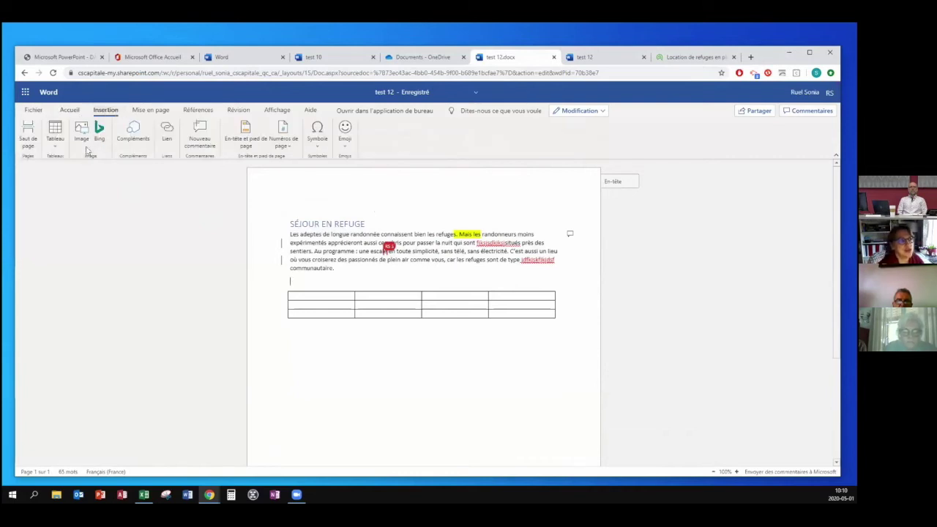
Insert the picture Comptabilité.PNG from the computer below the paragraph.
{"action": "left_click", "coordinate": [83, 134]}
{"action": "left_click", "coordinate": [396, 287]}
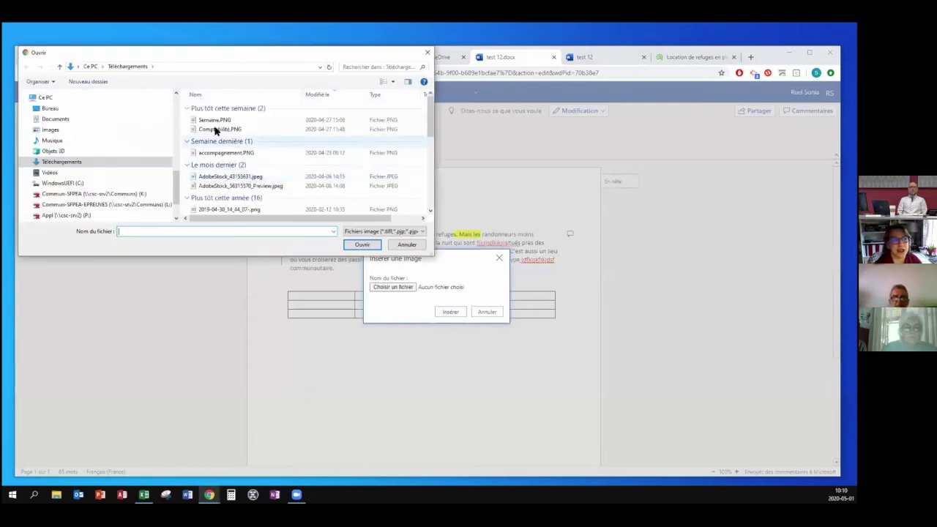
{"action": "left_click", "coordinate": [214, 129]}
{"action": "double_click", "coordinate": [217, 132]}
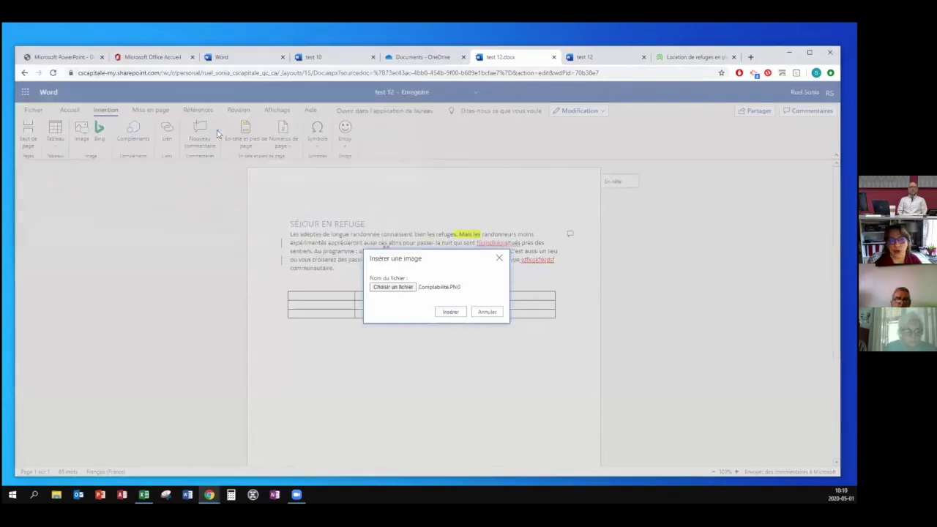
{"action": "left_click", "coordinate": [450, 312]}
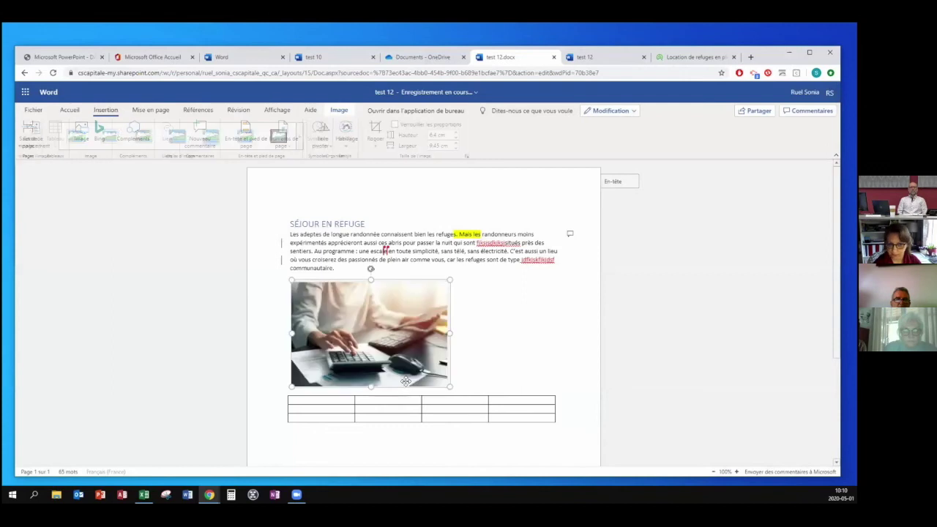
Shrink the picture by its corner handle to about 4.11 × 6.06 cm and crop it.
{"action": "left_click_drag", "start_coordinate": [448, 386], "coordinate": [398, 350]}
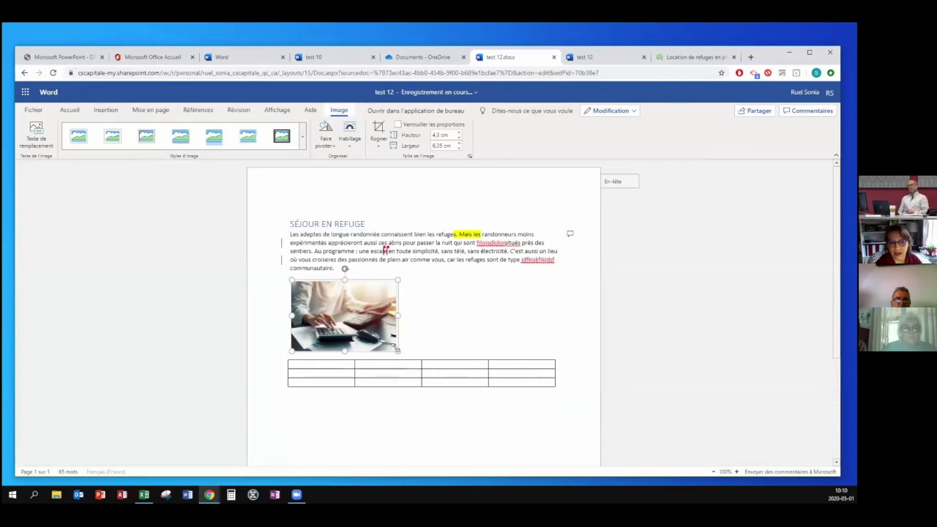
{"action": "left_click_drag", "start_coordinate": [397, 350], "coordinate": [393, 347]}
{"action": "right_click", "coordinate": [380, 311]}
{"action": "key", "text": "Escape"}
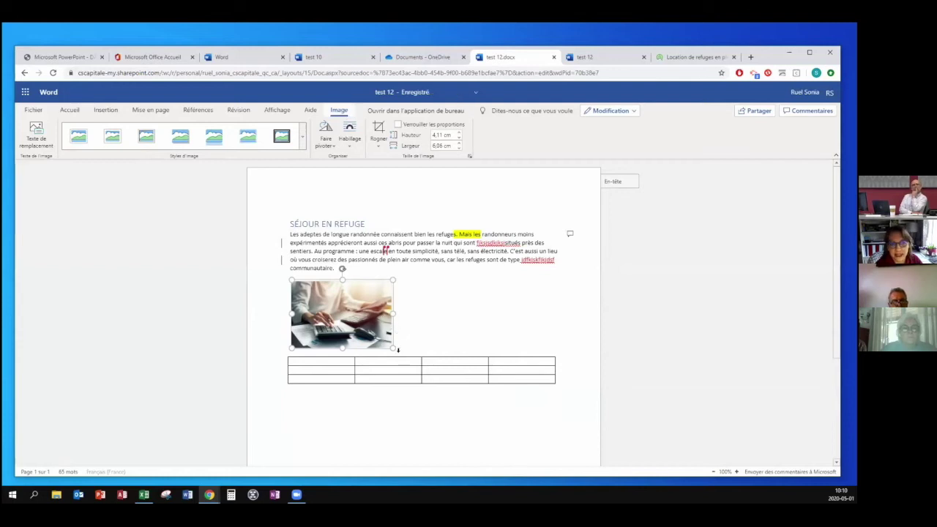
{"action": "left_click", "coordinate": [378, 131]}
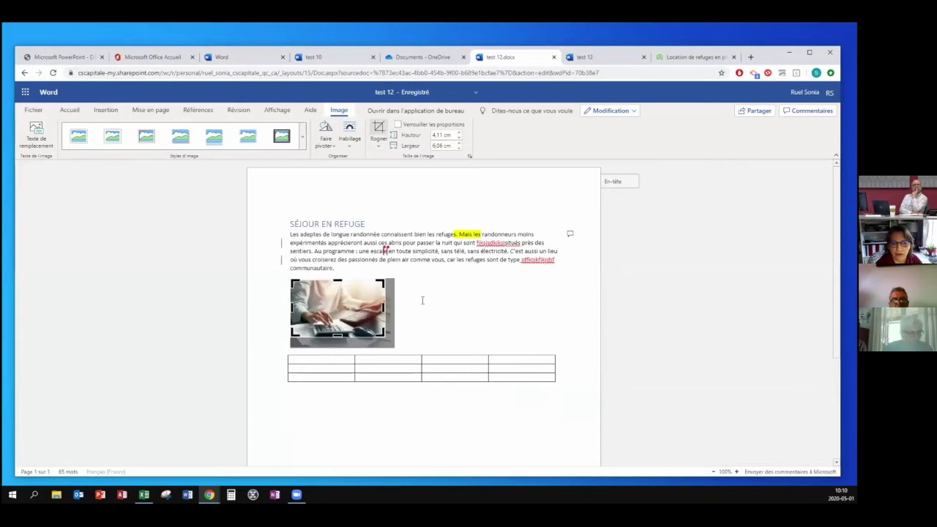
{"action": "left_click", "coordinate": [412, 300]}
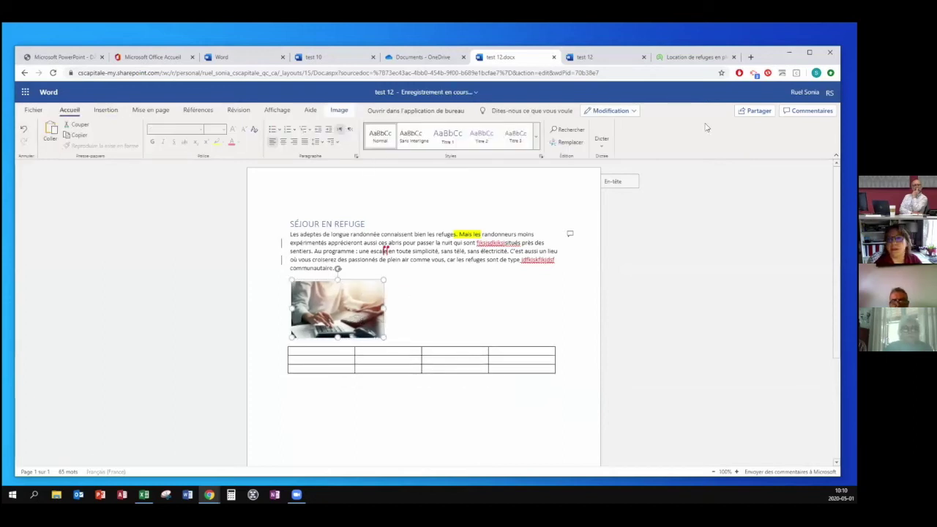
Enlarge then reduce the picture from its shortcut options, leaving it 3.44 × 5.45 cm.
{"action": "right_click", "coordinate": [358, 325]}
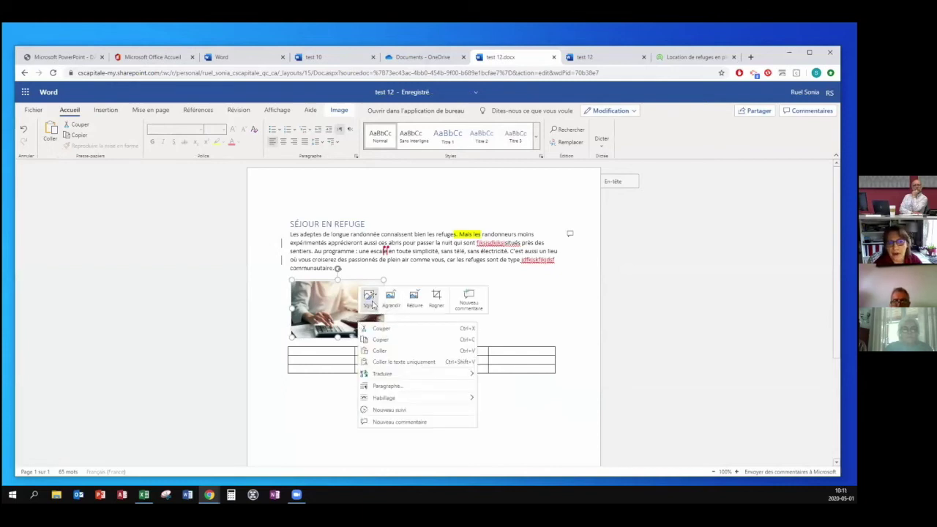
{"action": "left_click", "coordinate": [386, 305]}
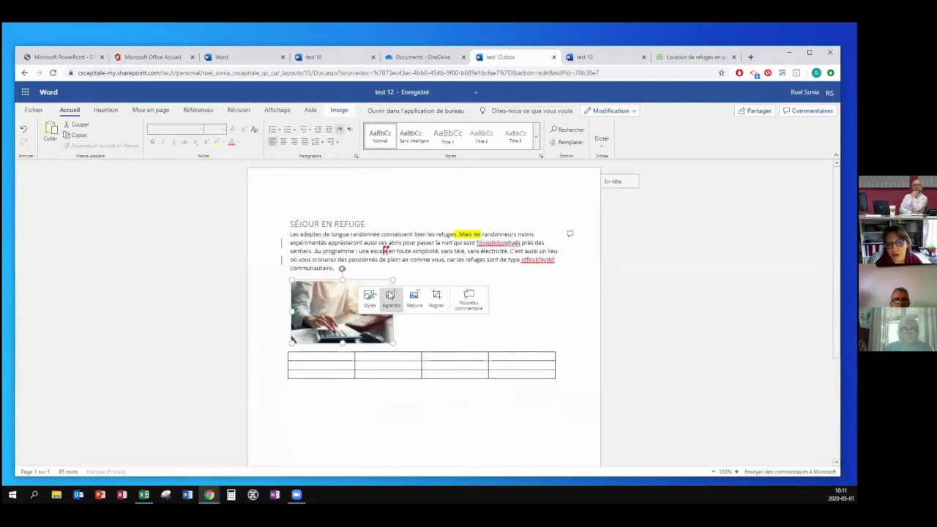
{"action": "left_click", "coordinate": [415, 295]}
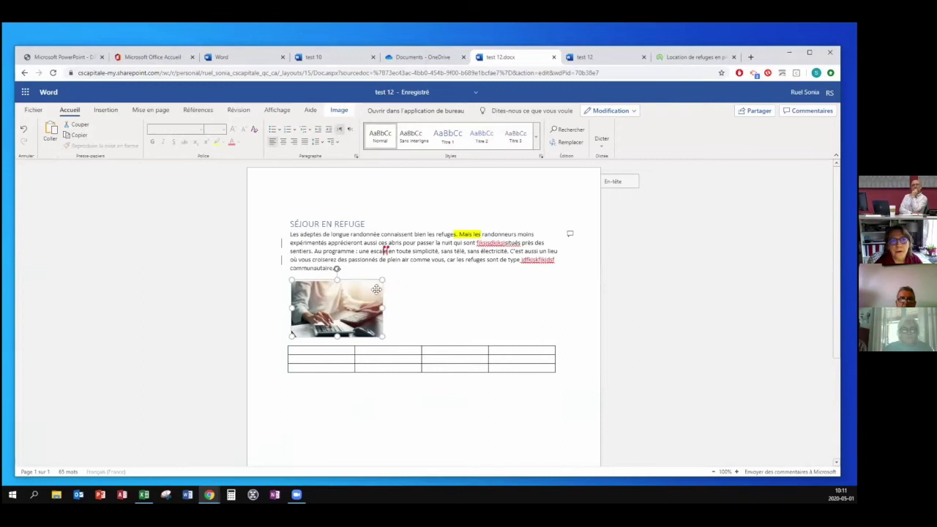
Set the picture's text wrapping to Encadré à droite, then change it to Encadré à gauche.
{"action": "left_click", "coordinate": [340, 115]}
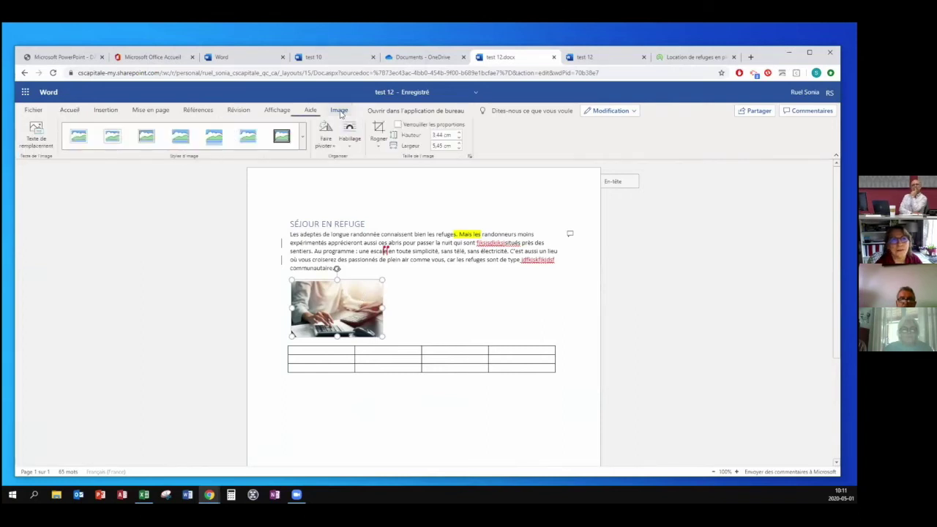
{"action": "left_click", "coordinate": [351, 148]}
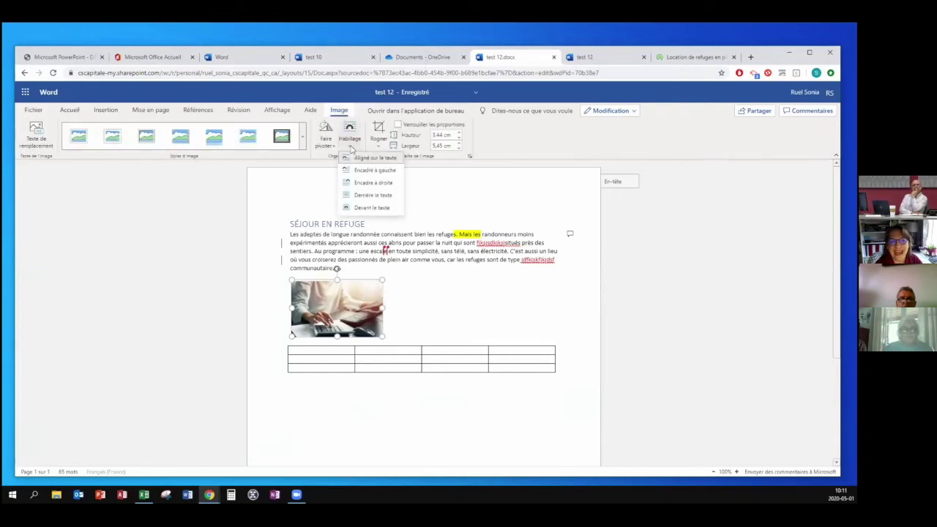
{"action": "left_click", "coordinate": [375, 182]}
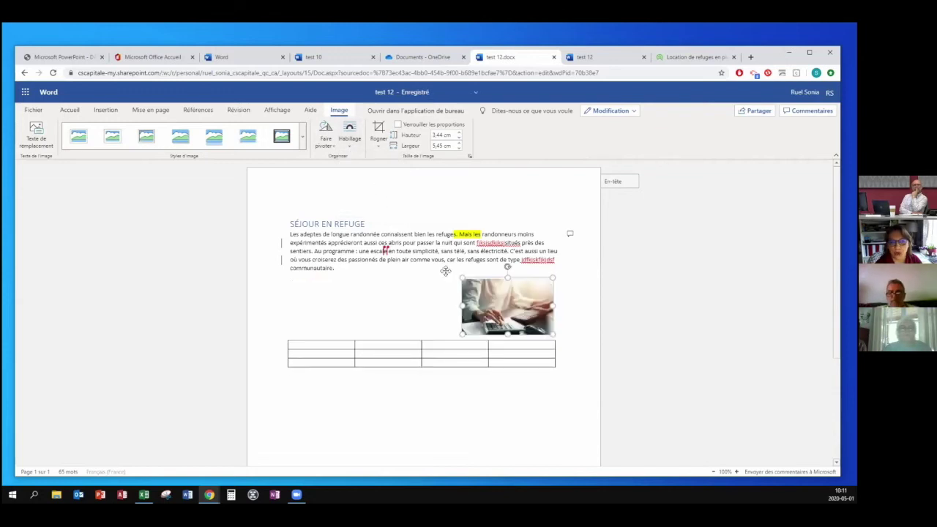
{"action": "left_click", "coordinate": [351, 140]}
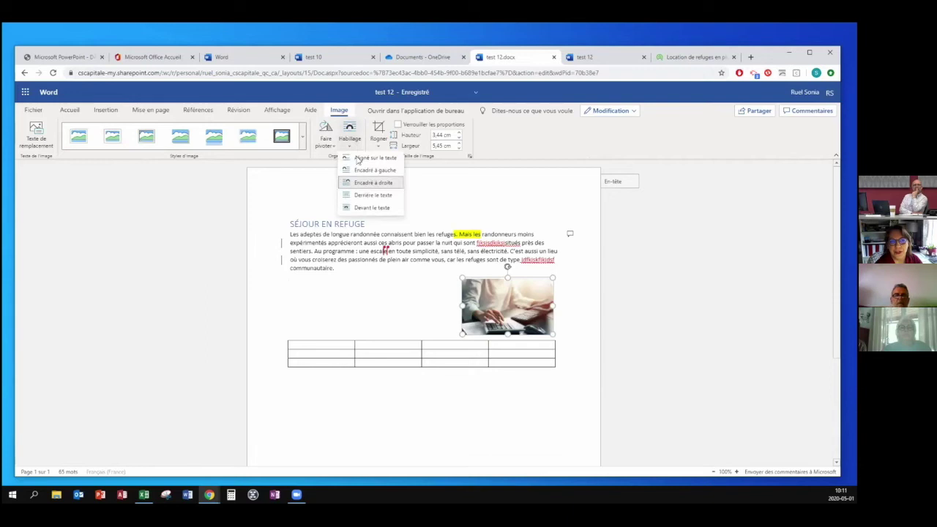
{"action": "left_click", "coordinate": [366, 170]}
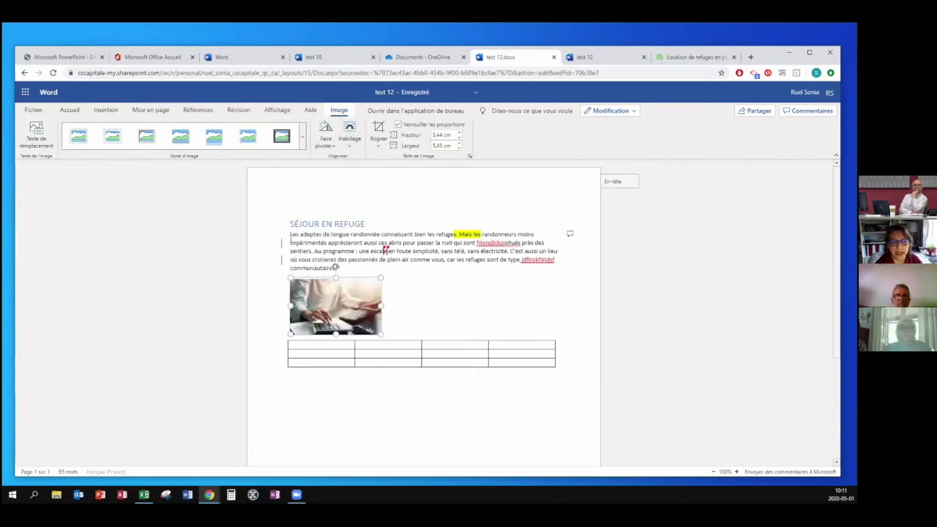
Reselect the picture, then place the caret below the first table.
{"action": "left_click", "coordinate": [357, 267]}
{"action": "left_click", "coordinate": [365, 292]}
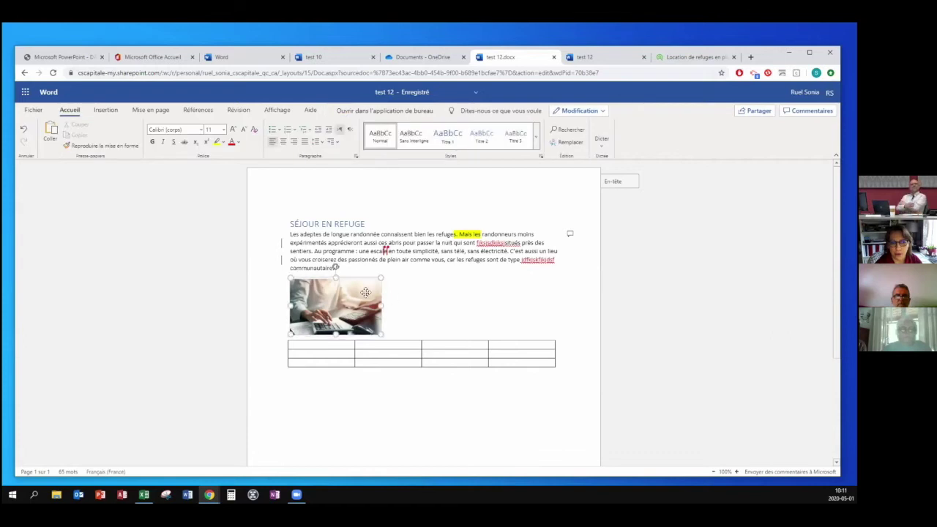
{"action": "left_click", "coordinate": [360, 344]}
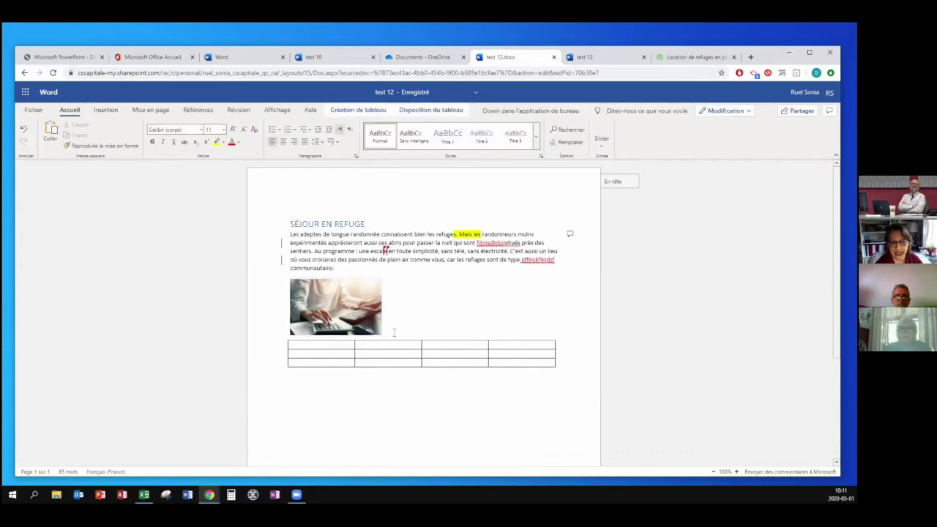
{"action": "left_click", "coordinate": [297, 376]}
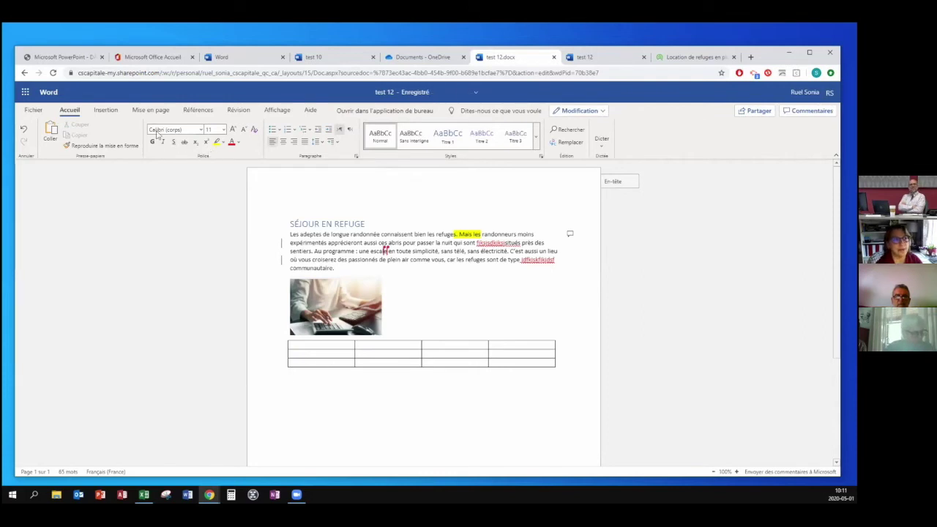
{"action": "left_click", "coordinate": [99, 111]}
{"action": "left_click", "coordinate": [59, 132]}
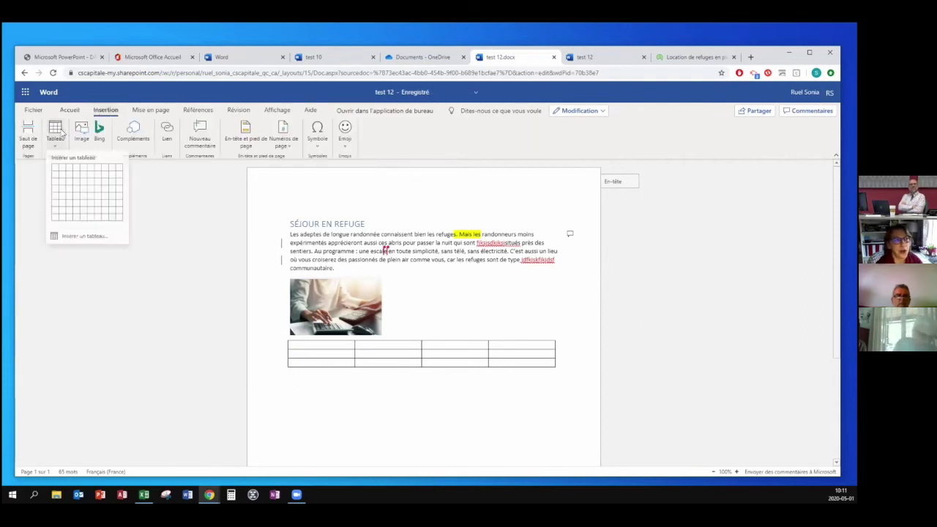
Insert a 3×2 table below the first and add two columns and one row, making it 5×3.
{"action": "left_click", "coordinate": [70, 176]}
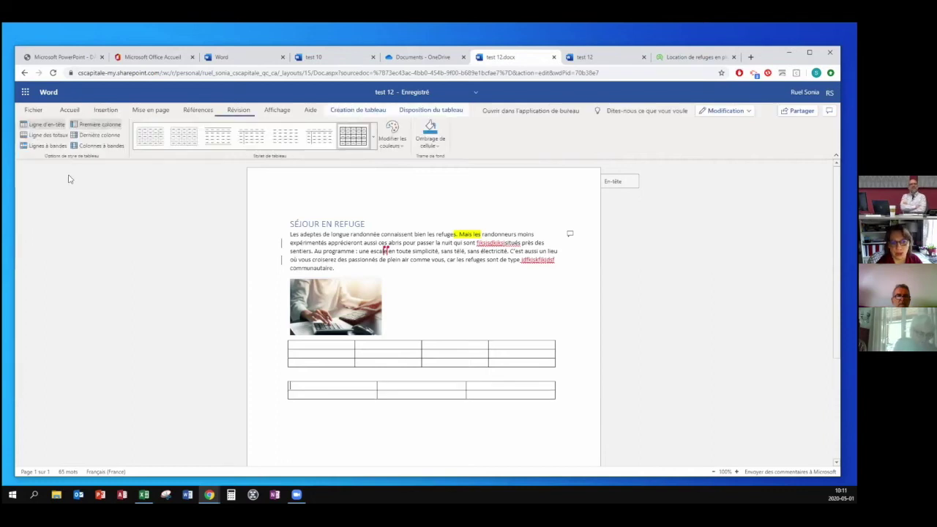
{"action": "left_click", "coordinate": [377, 381]}
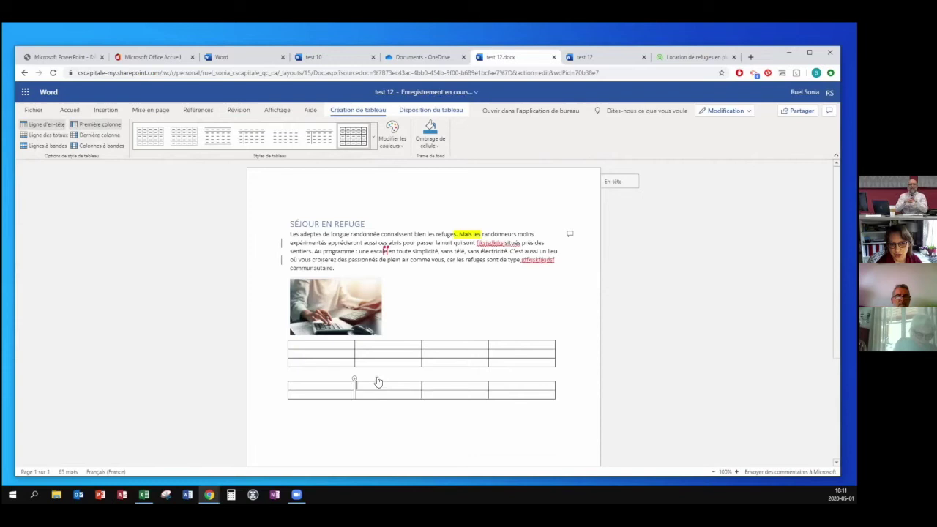
{"action": "left_click", "coordinate": [421, 380]}
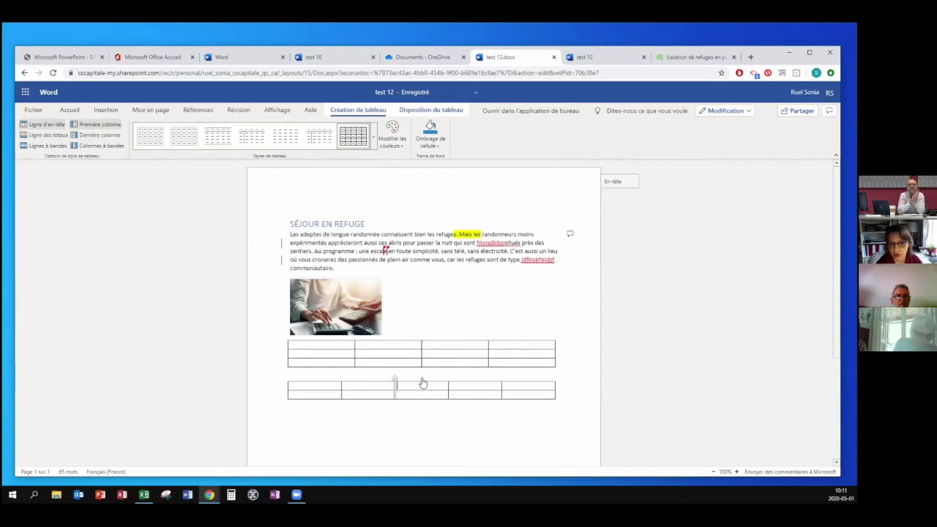
{"action": "left_click", "coordinate": [285, 404]}
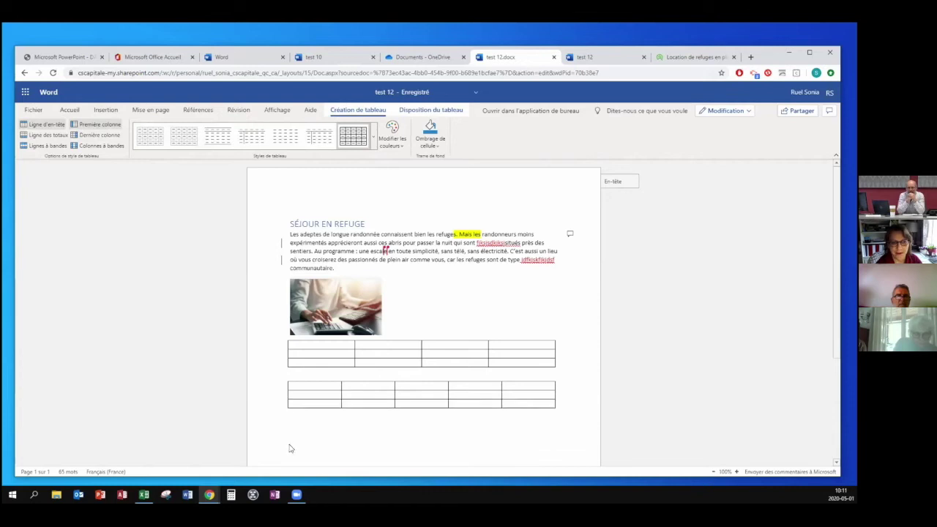
Move the caret between the new table, the paragraph and the first table's second cell.
{"action": "left_click", "coordinate": [310, 388]}
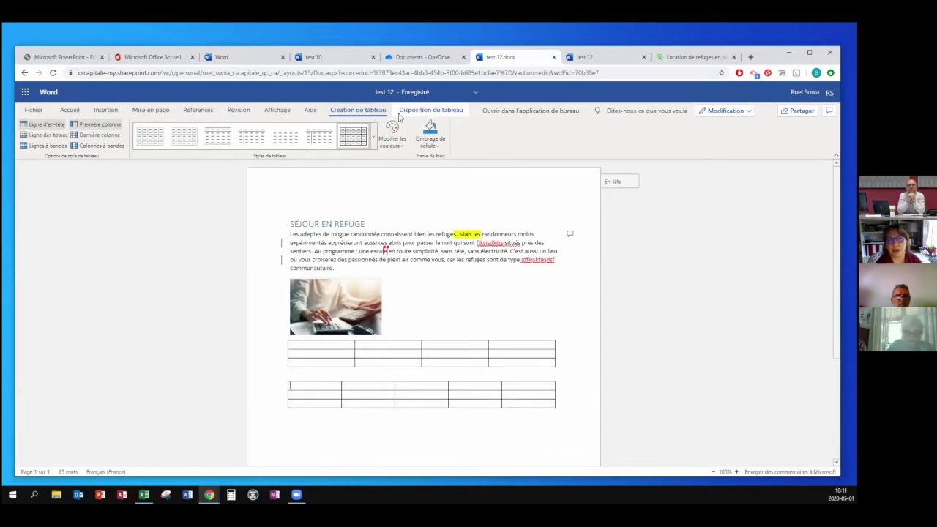
{"action": "left_click", "coordinate": [438, 243]}
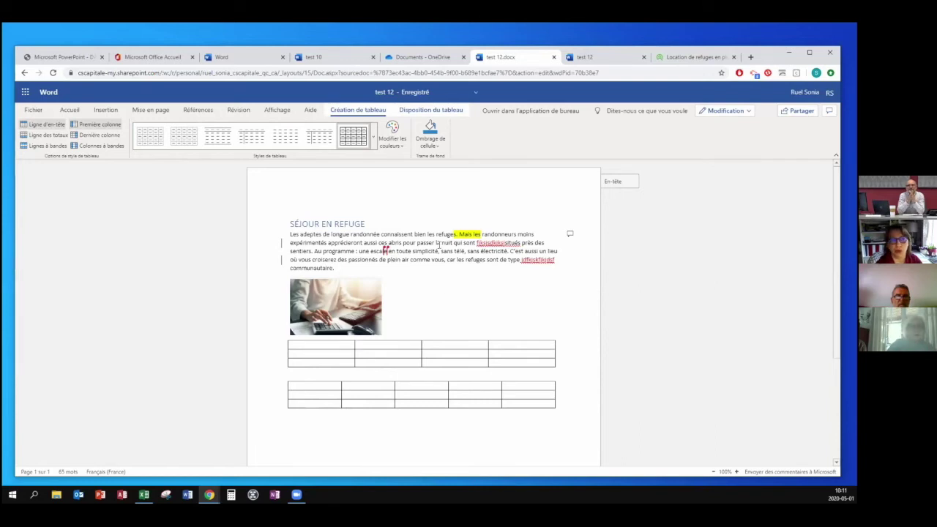
{"action": "left_click", "coordinate": [445, 360]}
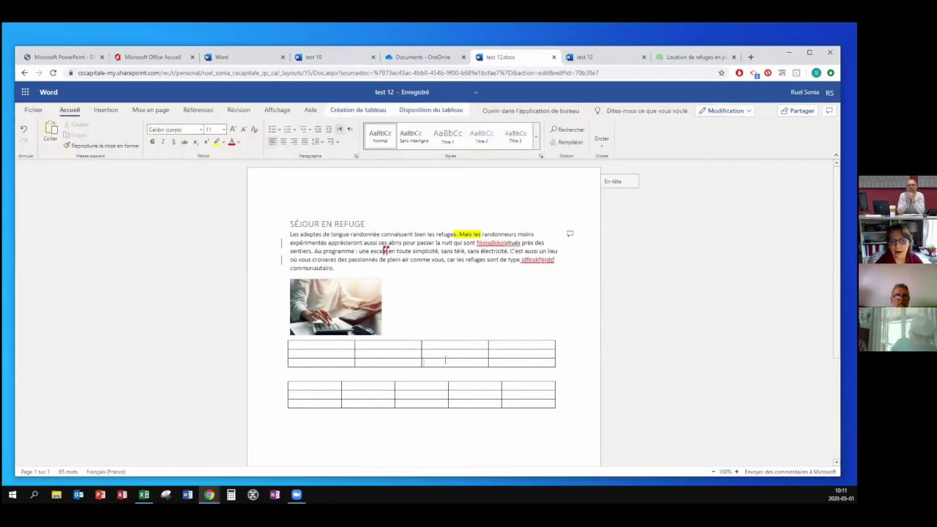
{"action": "left_click", "coordinate": [413, 240]}
{"action": "left_click", "coordinate": [421, 348]}
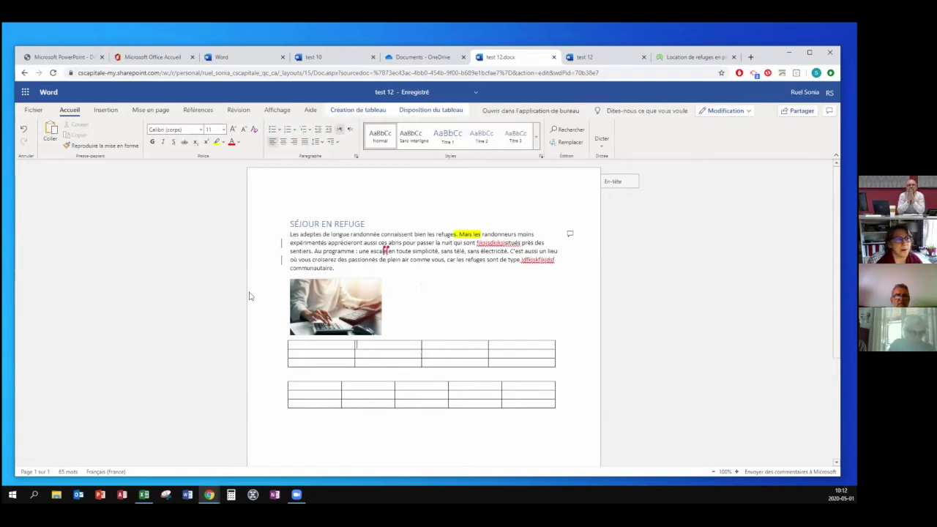
Turn the body paragraph under the SÉJOUR EN REFUGE heading into a bulleted item.
{"action": "left_click", "coordinate": [320, 221]}
{"action": "left_click", "coordinate": [287, 242]}
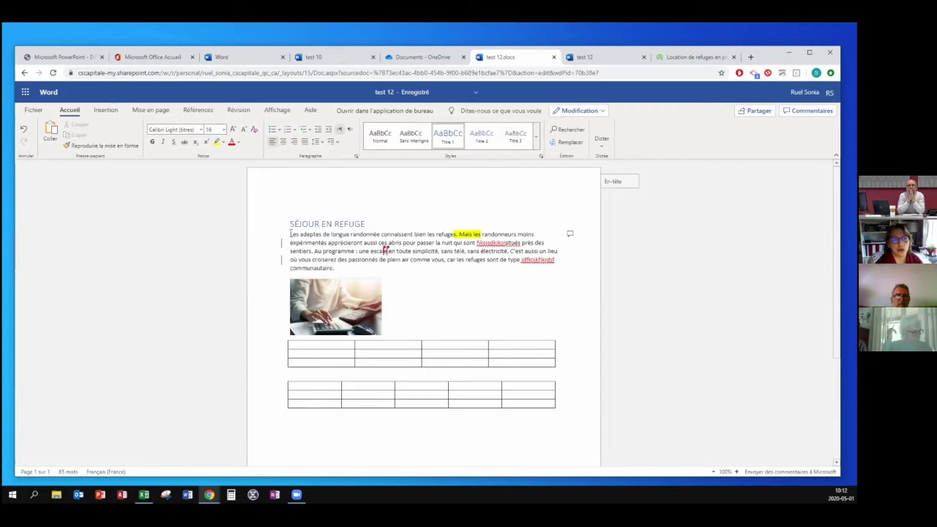
{"action": "left_click", "coordinate": [272, 130]}
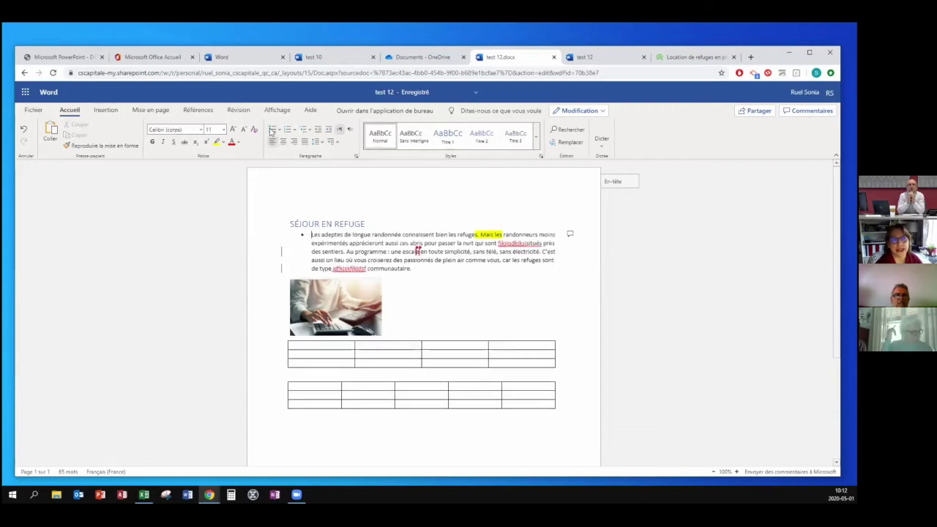
{"action": "left_click", "coordinate": [452, 276]}
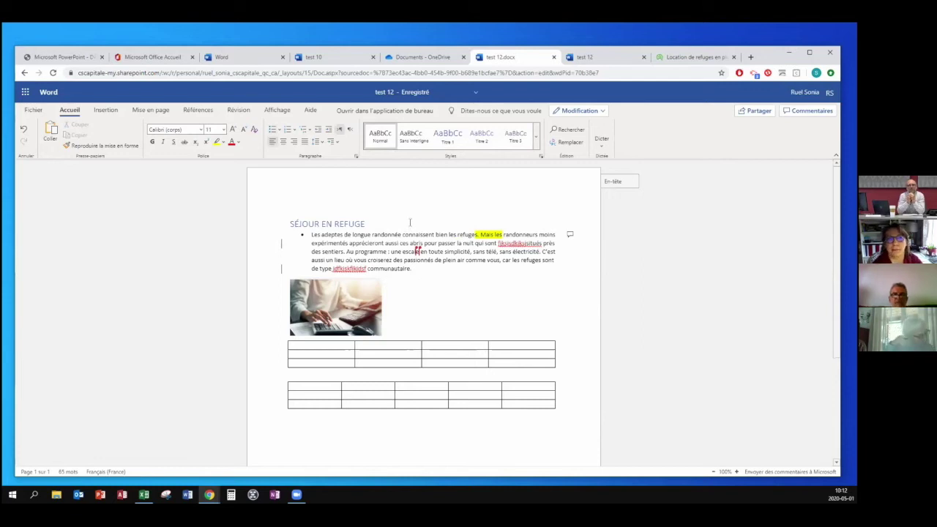
{"action": "left_click", "coordinate": [411, 270]}
Select the upper table's first column and view the table design styles.
{"action": "left_click", "coordinate": [359, 301]}
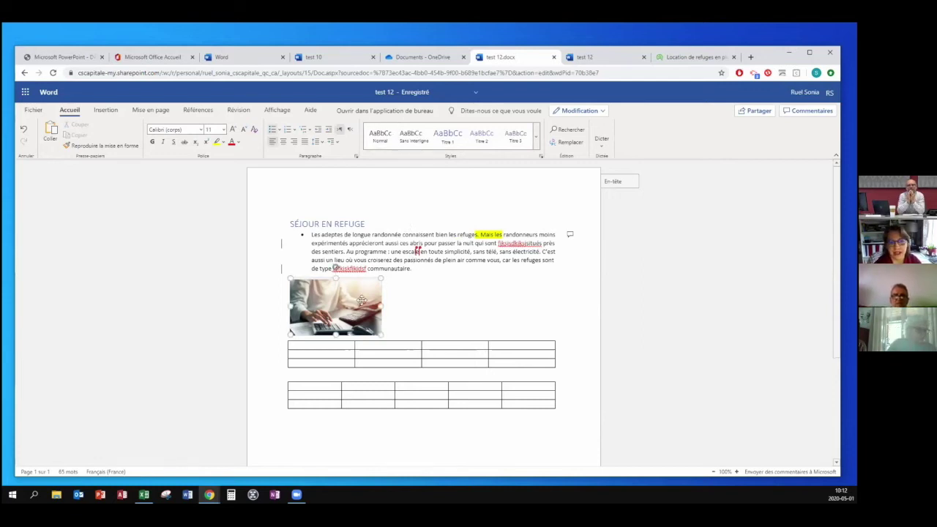
{"action": "left_click", "coordinate": [375, 353]}
{"action": "left_click_drag", "start_coordinate": [314, 342], "coordinate": [315, 364]}
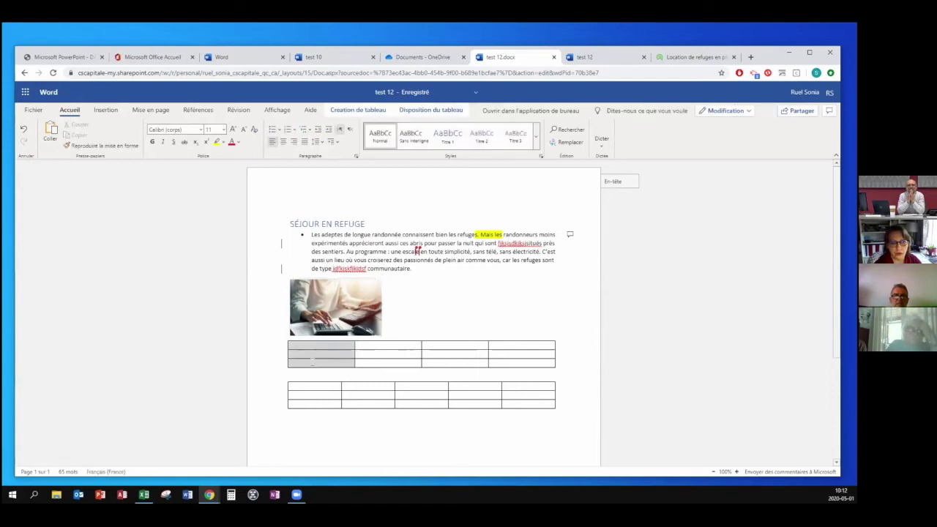
{"action": "left_click", "coordinate": [370, 110]}
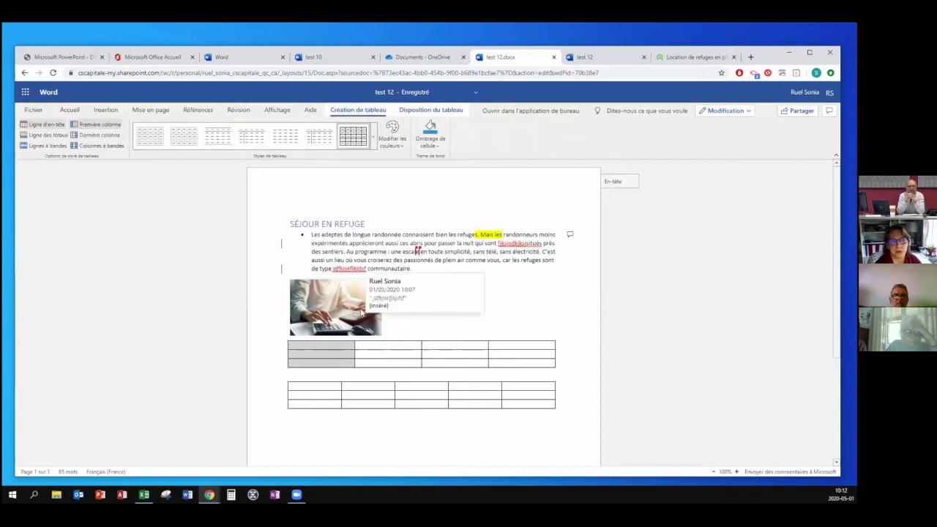
{"action": "left_click", "coordinate": [556, 295]}
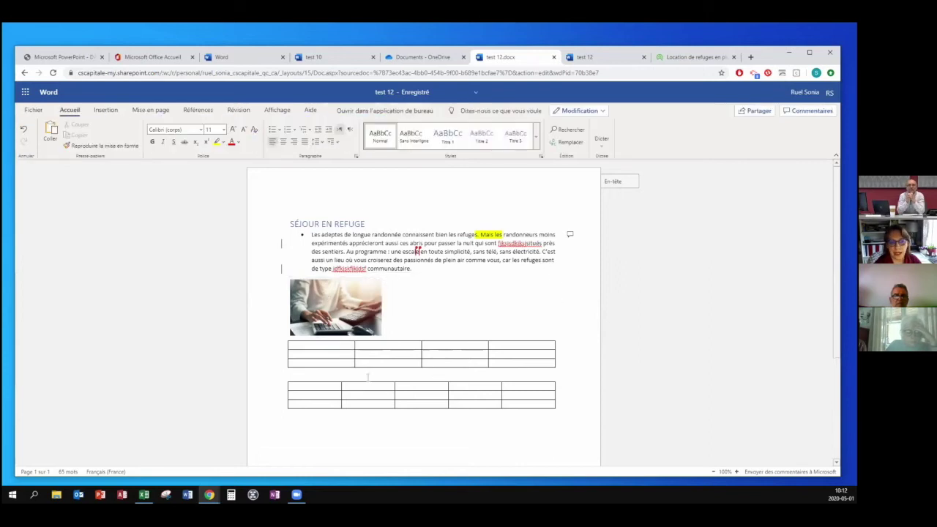
{"action": "left_click", "coordinate": [363, 355]}
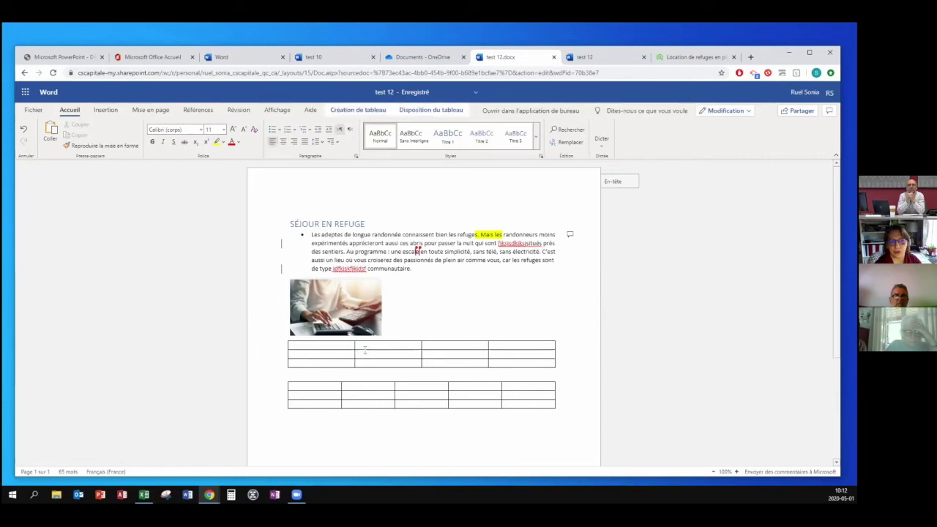
Type 'dfsf' into the upper table's first cell.
{"action": "left_click", "coordinate": [323, 353]}
{"action": "type", "text": "dfsf"}
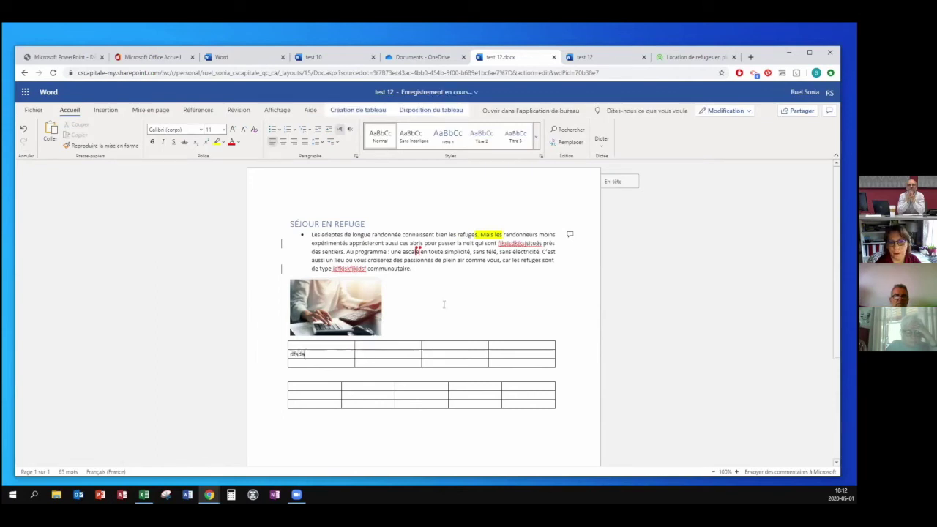
{"action": "left_click", "coordinate": [382, 353]}
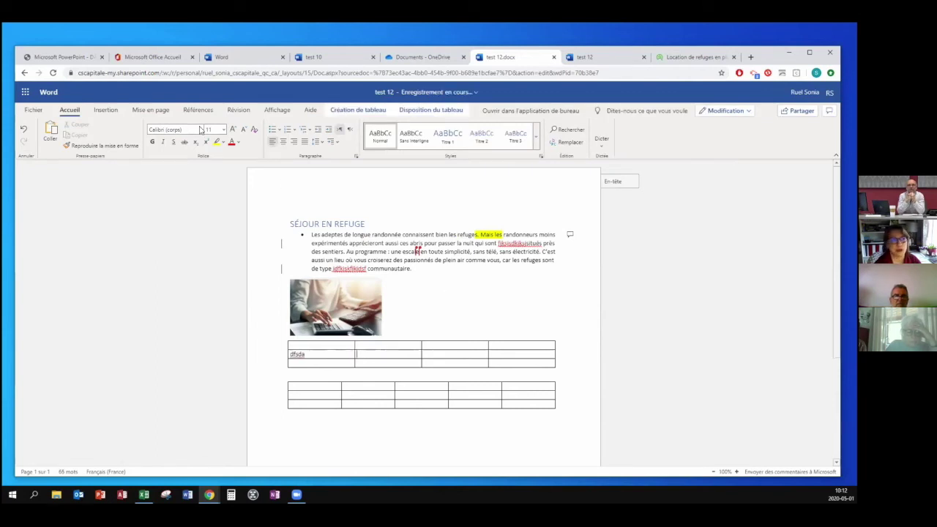
{"action": "left_click", "coordinate": [106, 112]}
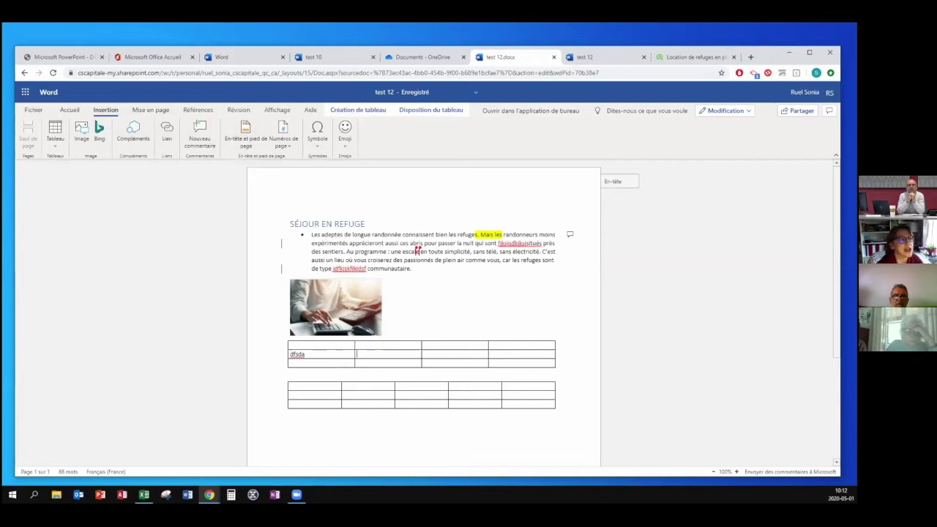
Insert a page break just below the second table.
{"action": "scroll", "coordinate": [426, 307], "scroll_direction": "down", "scroll_amount": 3}
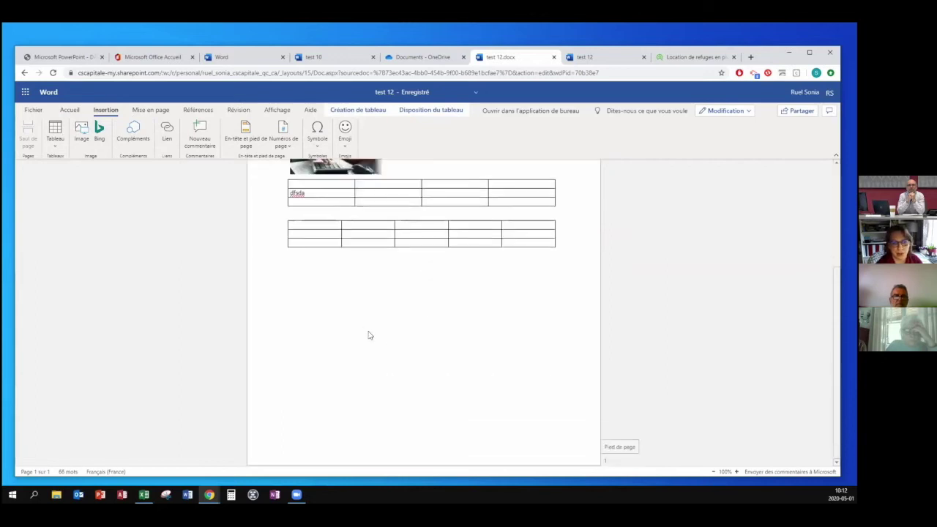
{"action": "left_click", "coordinate": [293, 273]}
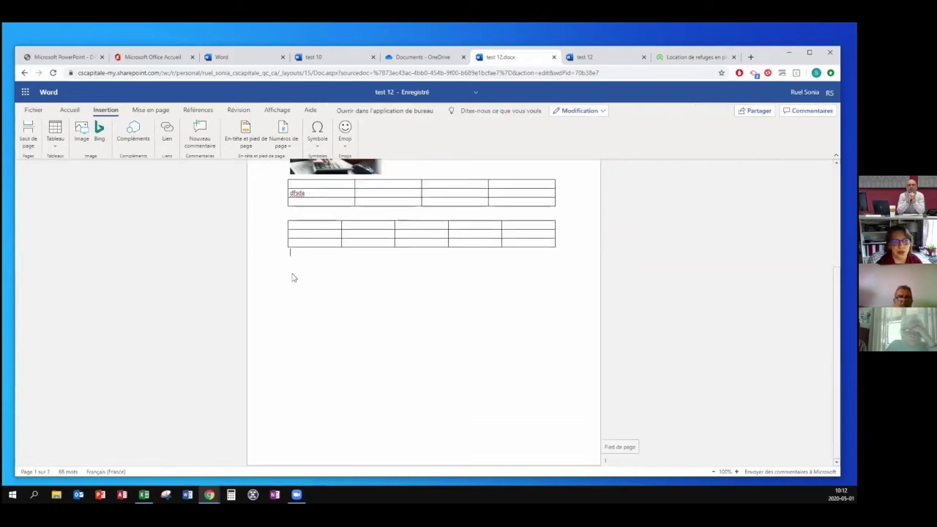
{"action": "left_click", "coordinate": [28, 140]}
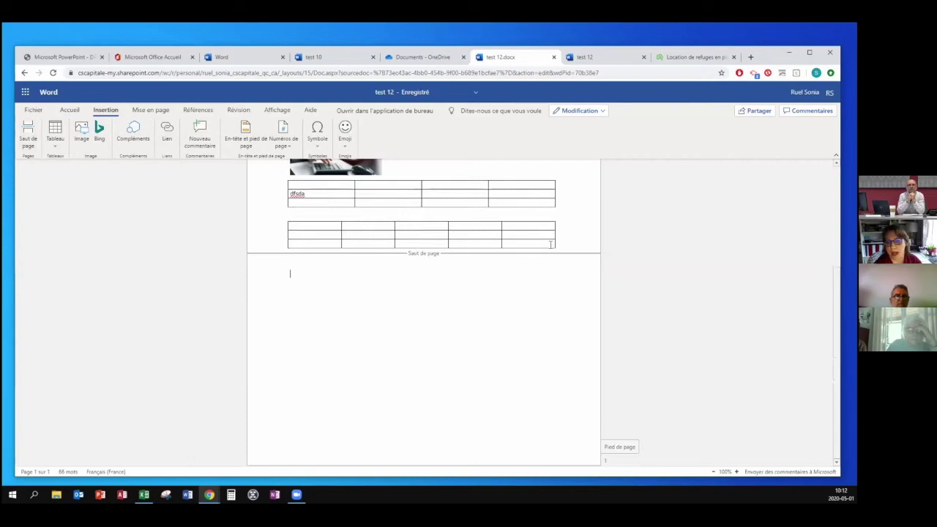
Restyle the title SÉJOUR EN REFUGE from Titre 1 to Normal, then close test 12.docx.
{"action": "scroll", "coordinate": [551, 245], "scroll_direction": "up", "scroll_amount": 3}
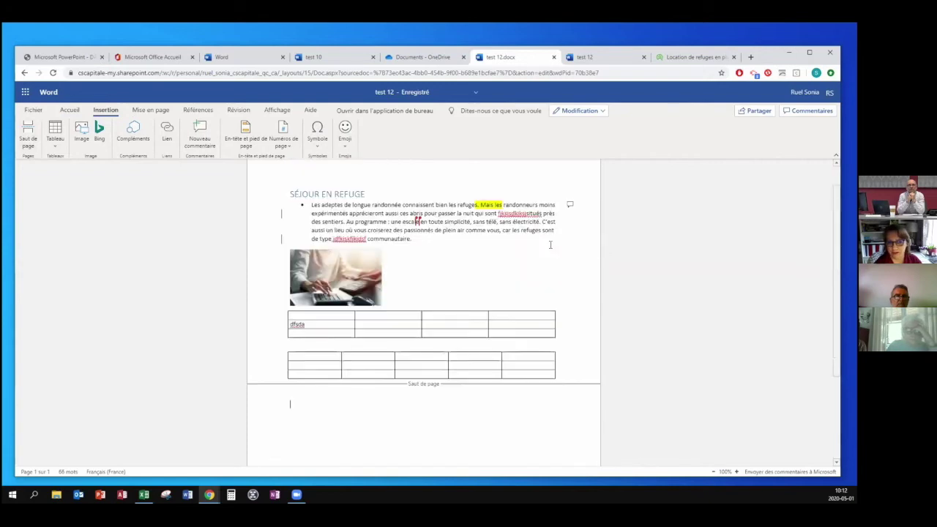
{"action": "triple_click", "coordinate": [327, 224]}
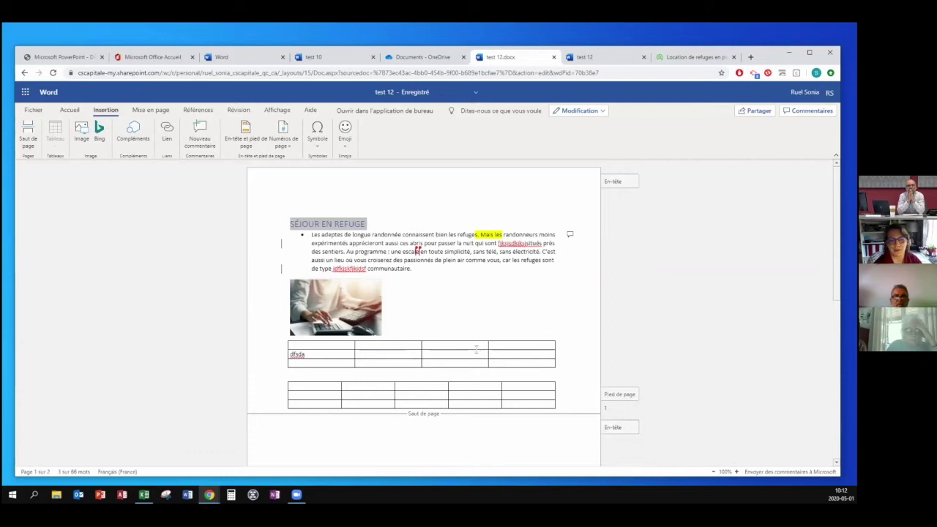
{"action": "left_click", "coordinate": [350, 232]}
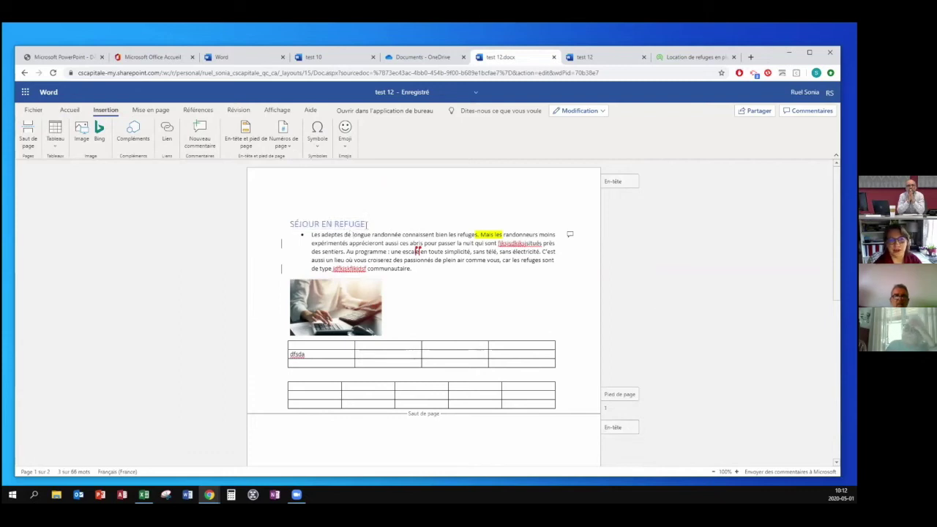
{"action": "left_click_drag", "start_coordinate": [366, 224], "coordinate": [290, 224]}
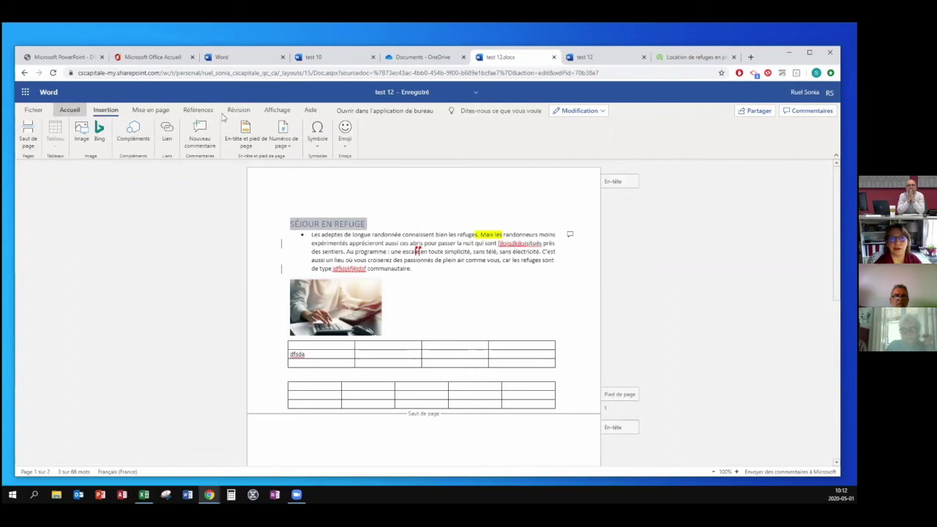
{"action": "left_click", "coordinate": [380, 135]}
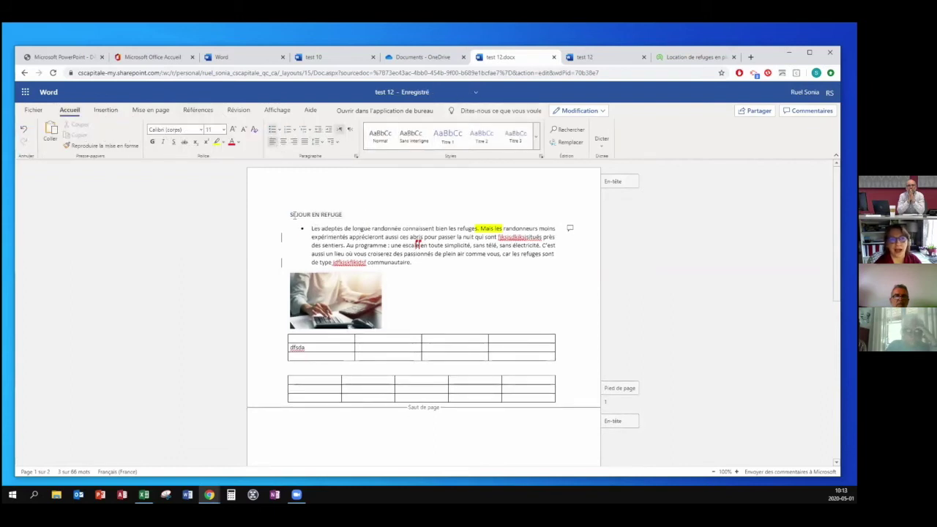
{"action": "left_click", "coordinate": [306, 215]}
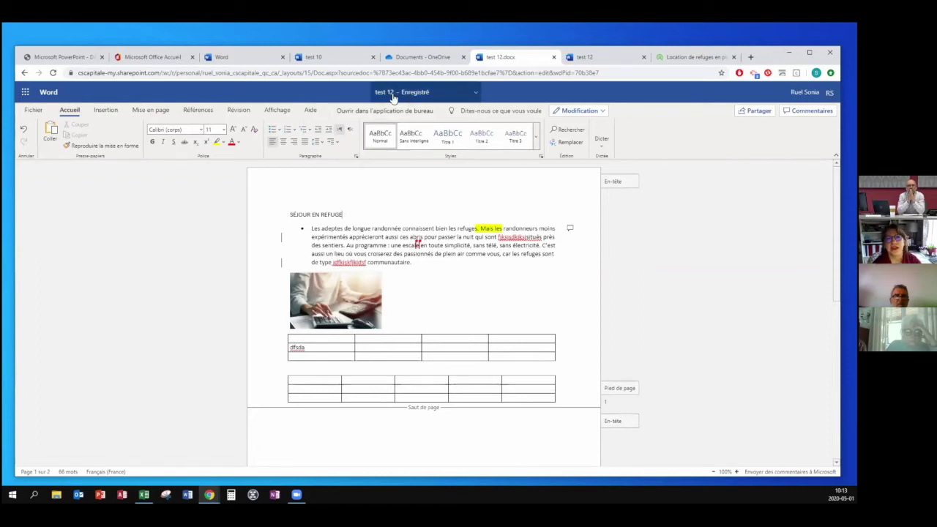
{"action": "left_click", "coordinate": [554, 59]}
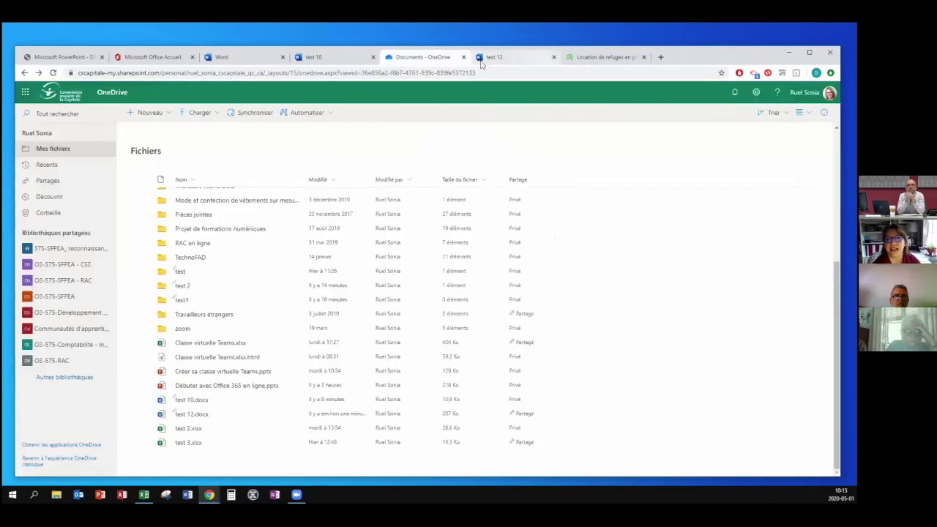
Close the remaining test 12 tab and open, then dismiss, the Office 365 app list.
{"action": "left_click", "coordinate": [554, 59]}
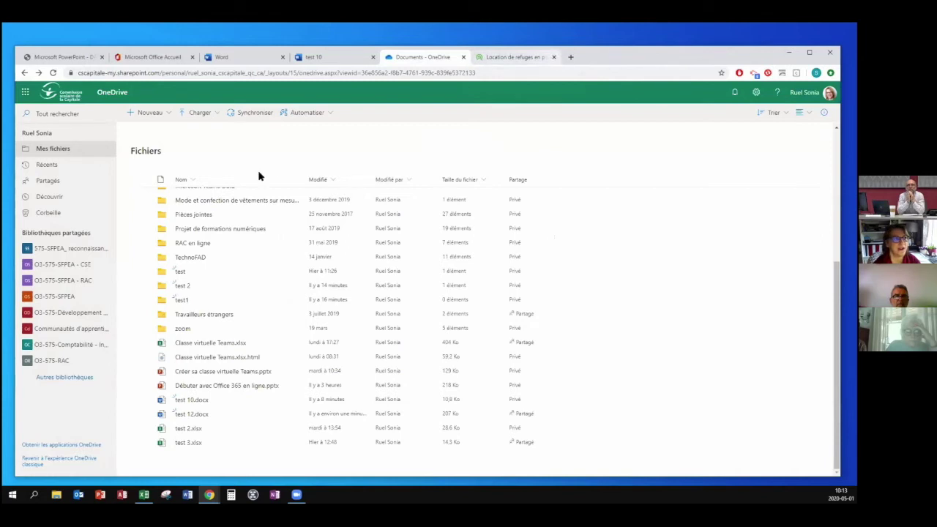
{"action": "left_click", "coordinate": [25, 92]}
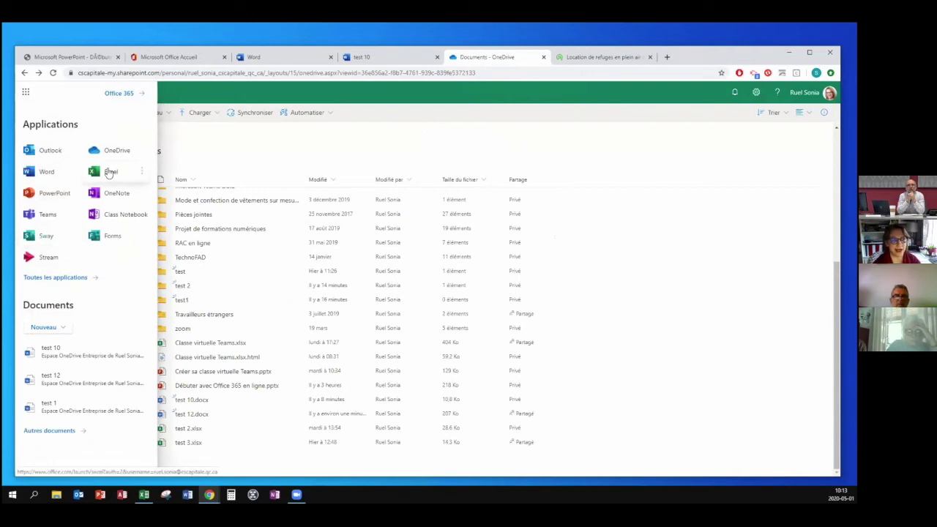
{"action": "left_click", "coordinate": [257, 147]}
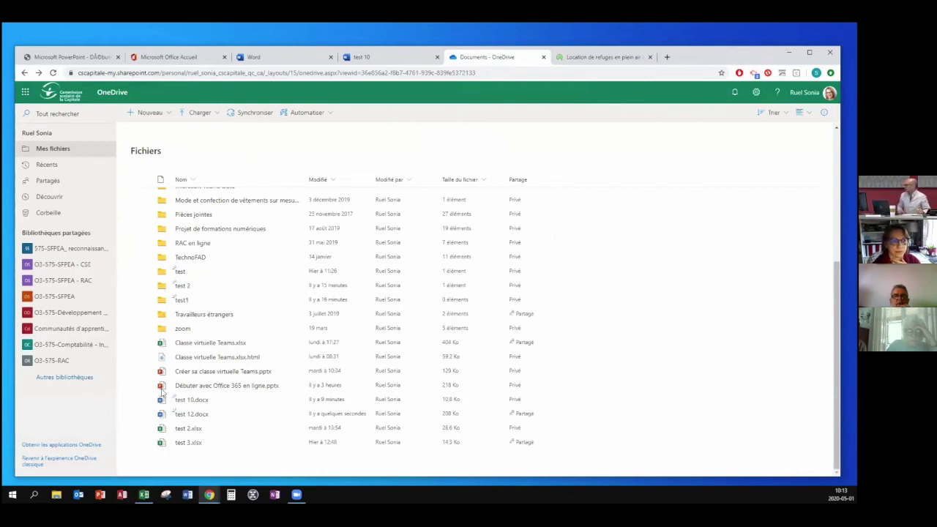
Browse the OneDrive file list, then switch to the Word start page tab.
{"action": "scroll", "coordinate": [229, 428], "scroll_direction": "up", "scroll_amount": 1}
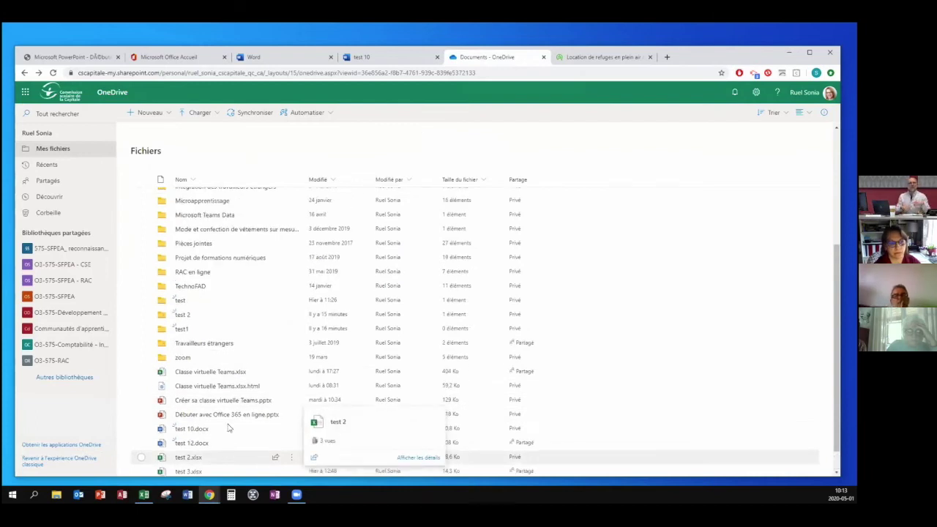
{"action": "scroll", "coordinate": [229, 424], "scroll_direction": "up", "scroll_amount": 2}
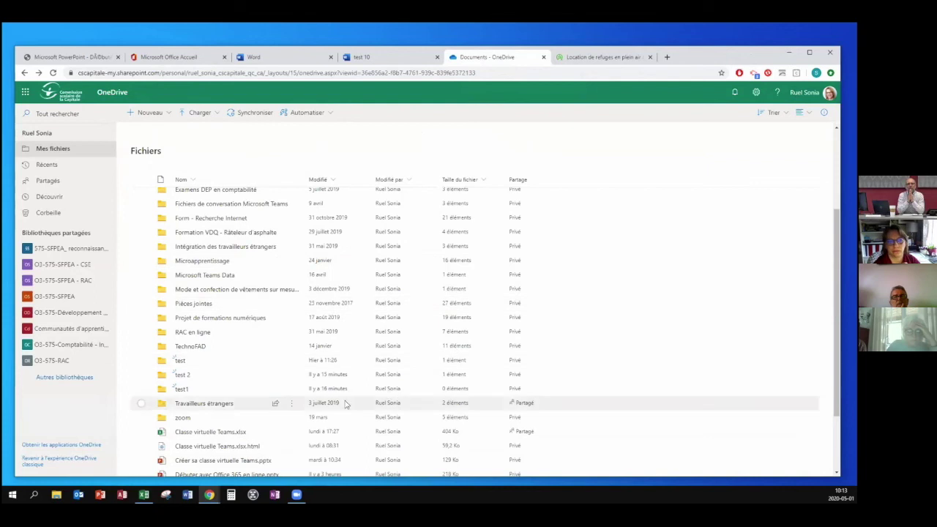
{"action": "scroll", "coordinate": [281, 381], "scroll_direction": "down", "scroll_amount": 3}
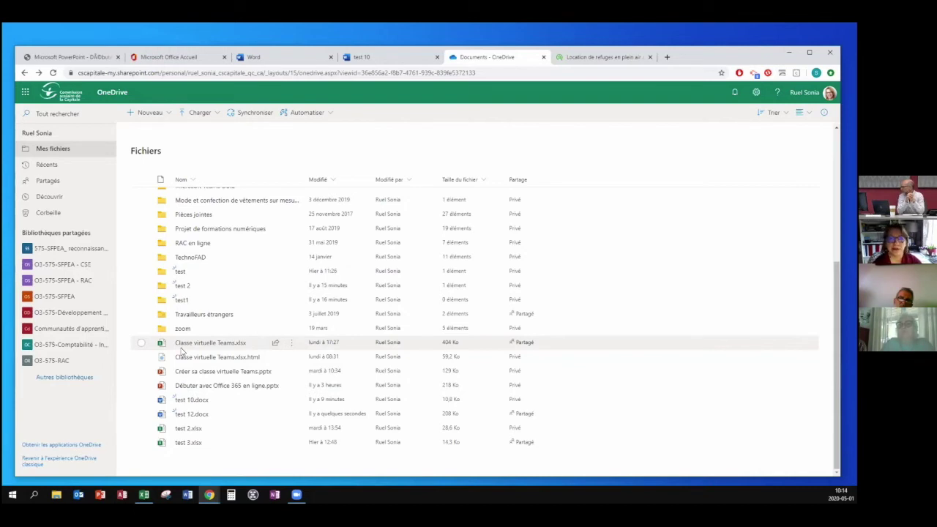
{"action": "left_click", "coordinate": [265, 58]}
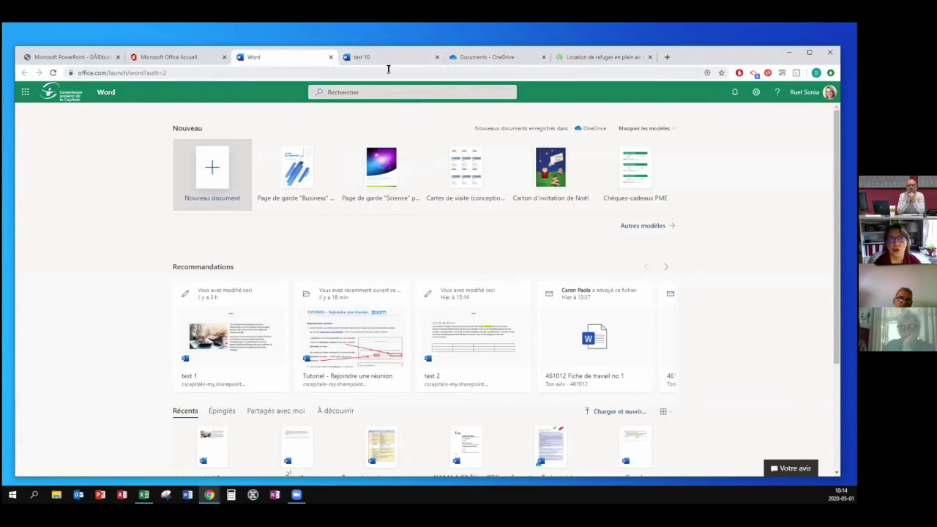
Switch to the blank test 10 document and close its tab.
{"action": "left_click", "coordinate": [380, 63]}
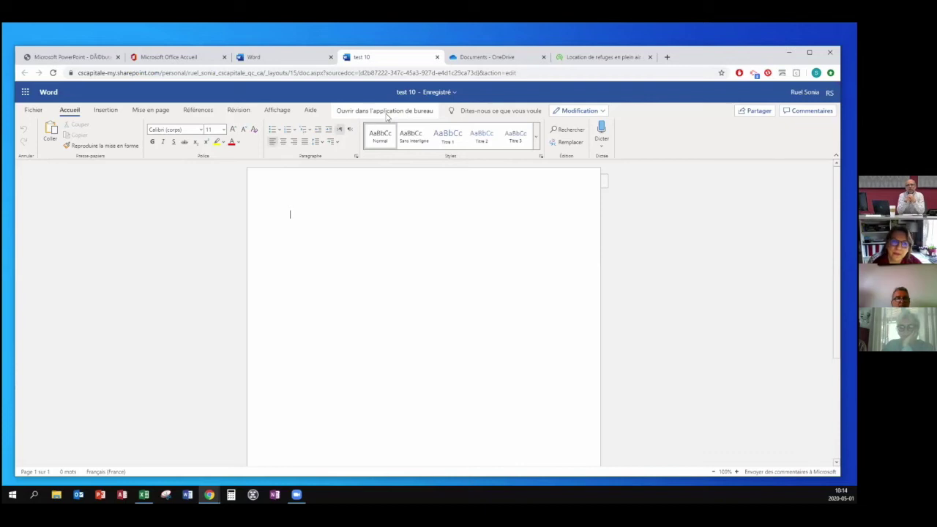
{"action": "left_click", "coordinate": [437, 57]}
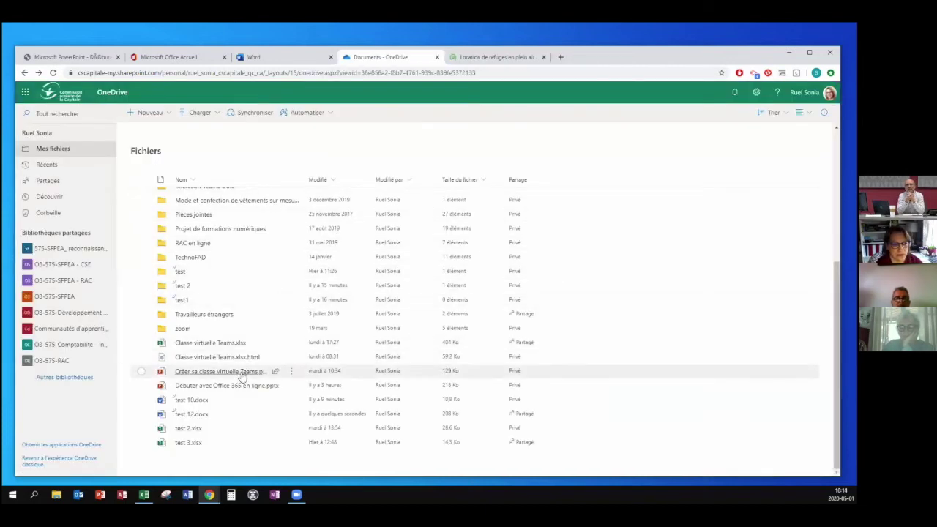
Open test 2.xlsx from the OneDrive Files list in Excel for the web.
{"action": "mouse_move", "coordinate": [229, 399]}
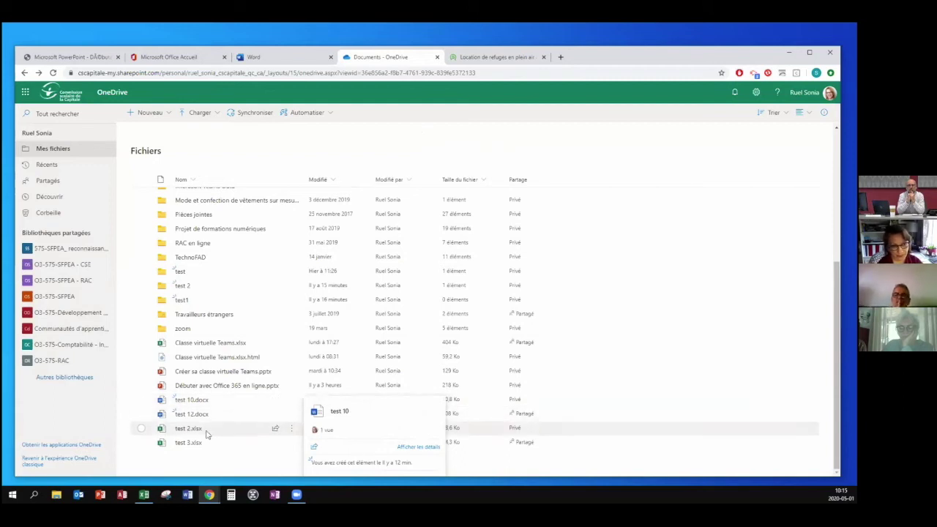
{"action": "mouse_move", "coordinate": [205, 434]}
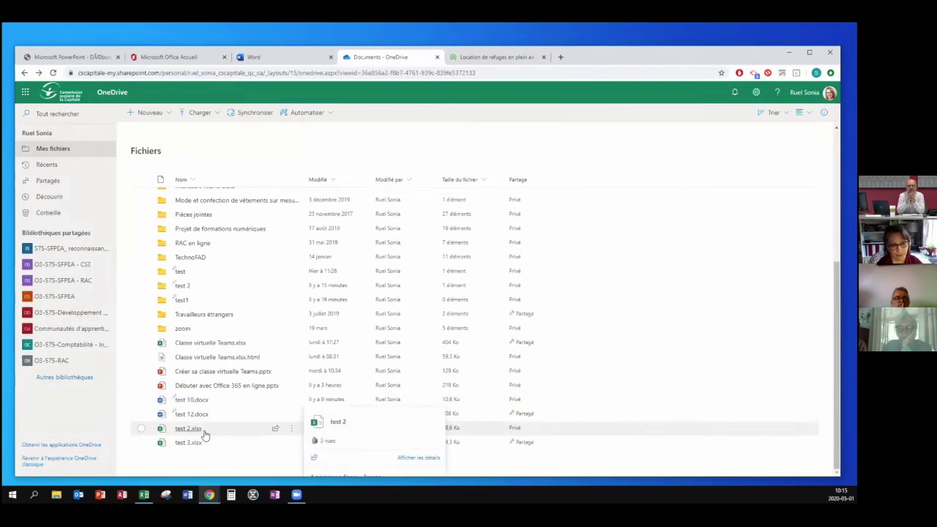
{"action": "left_click", "coordinate": [203, 435]}
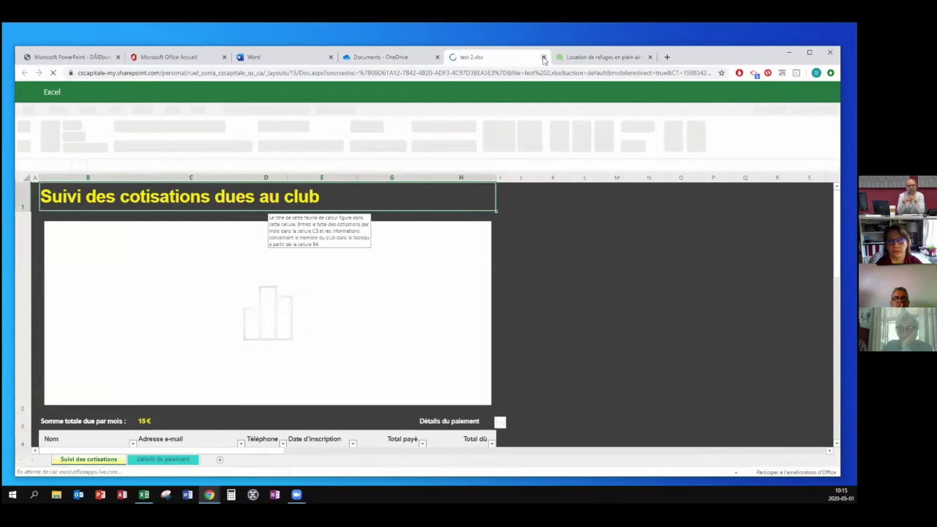
Close the test 2.xlsx workbook tab.
{"action": "left_click", "coordinate": [543, 56]}
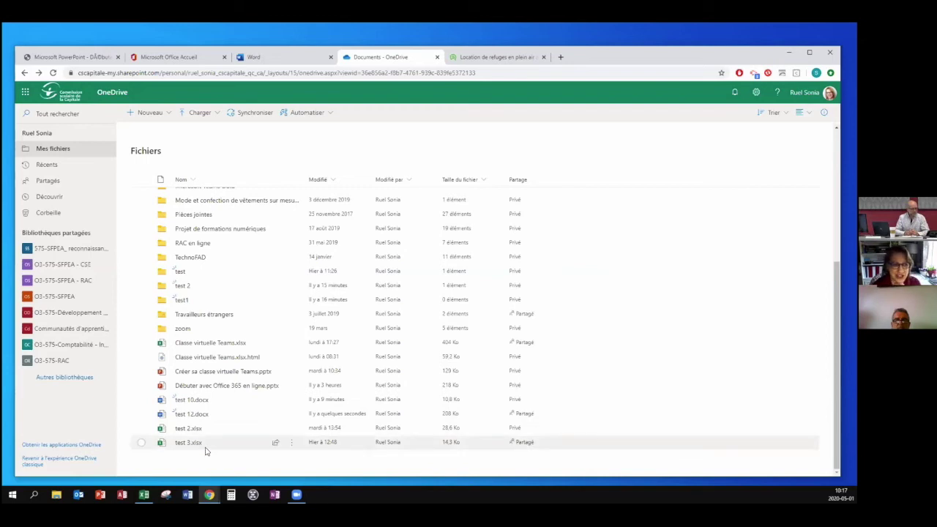
Review the OneDrive Files list, including test 3.xlsx, then reopen test 2.xlsx.
{"action": "mouse_move", "coordinate": [205, 449]}
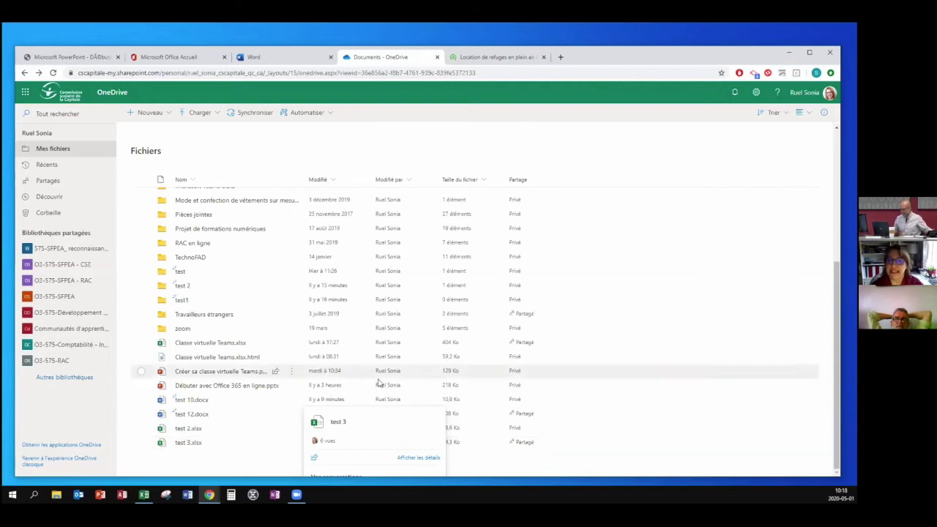
{"action": "scroll", "coordinate": [322, 287], "scroll_direction": "up", "scroll_amount": 5}
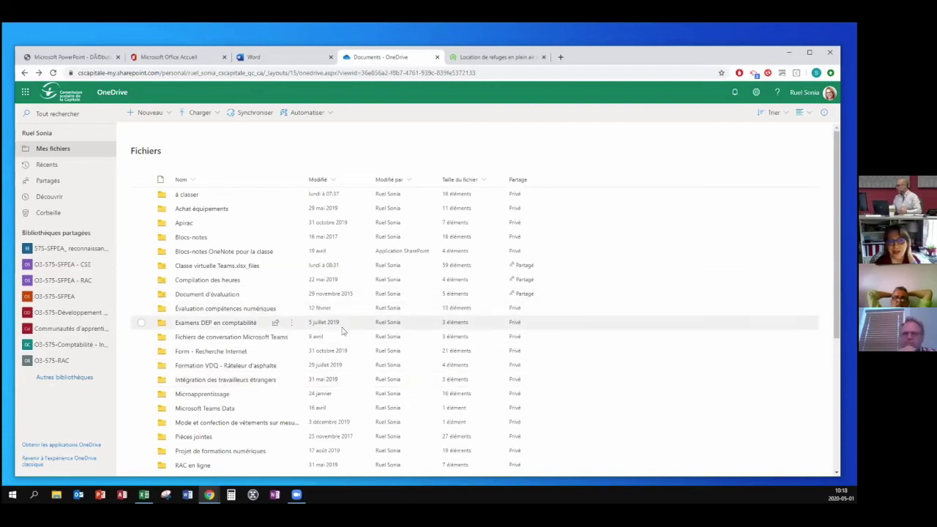
{"action": "scroll", "coordinate": [234, 341], "scroll_direction": "down", "scroll_amount": 1}
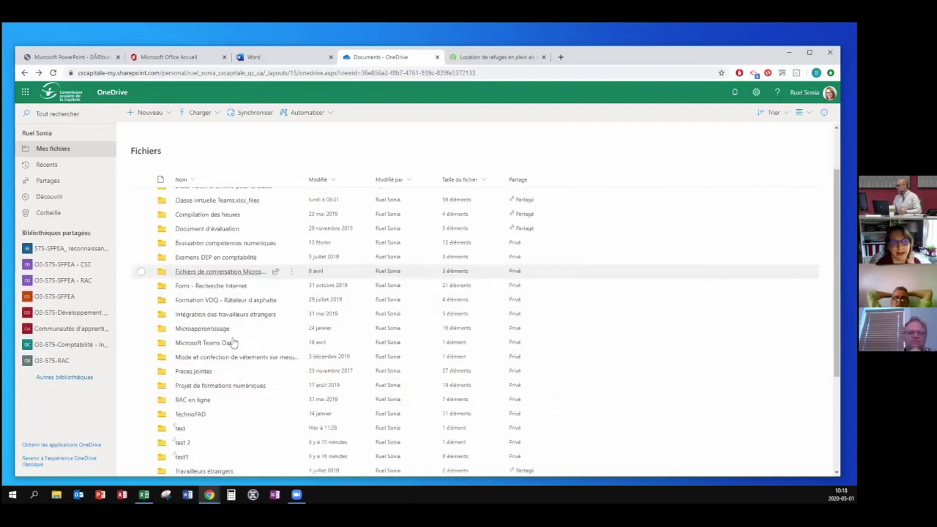
{"action": "scroll", "coordinate": [233, 343], "scroll_direction": "down", "scroll_amount": 3}
{"action": "mouse_move", "coordinate": [229, 358]}
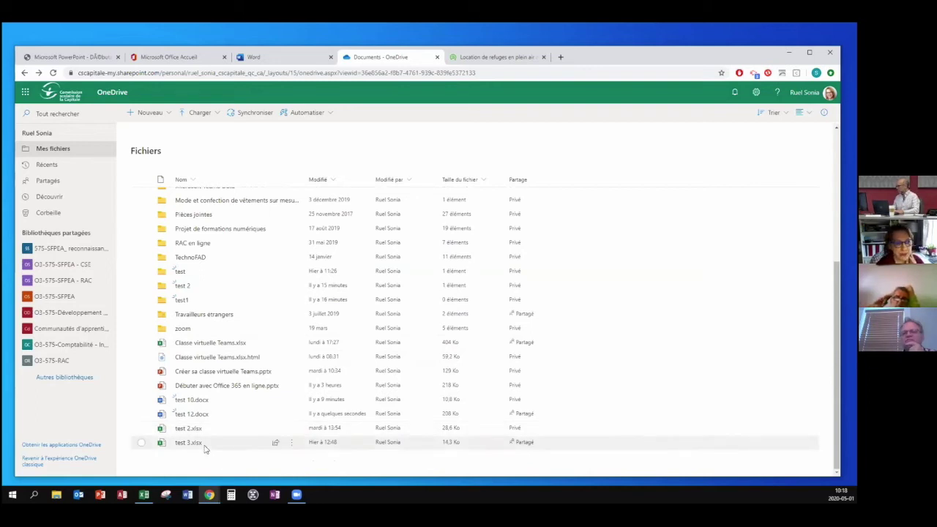
{"action": "mouse_move", "coordinate": [203, 448]}
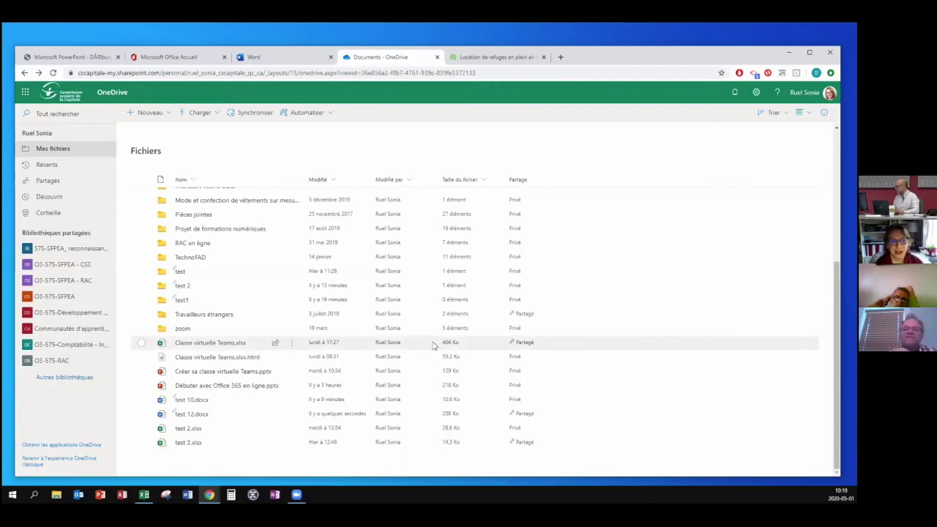
{"action": "scroll", "coordinate": [212, 272], "scroll_direction": "up", "scroll_amount": 1}
{"action": "scroll", "coordinate": [212, 273], "scroll_direction": "up", "scroll_amount": 2}
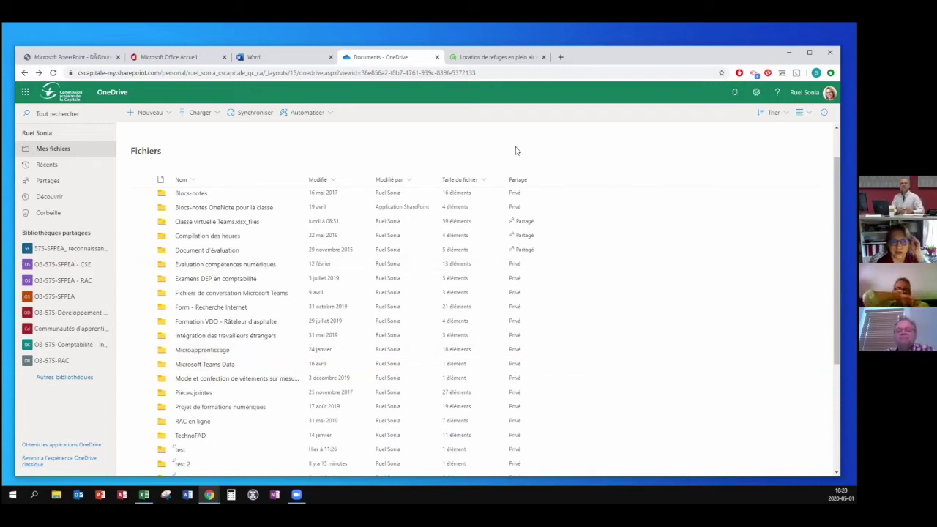
{"action": "scroll", "coordinate": [613, 324], "scroll_direction": "down", "scroll_amount": 3}
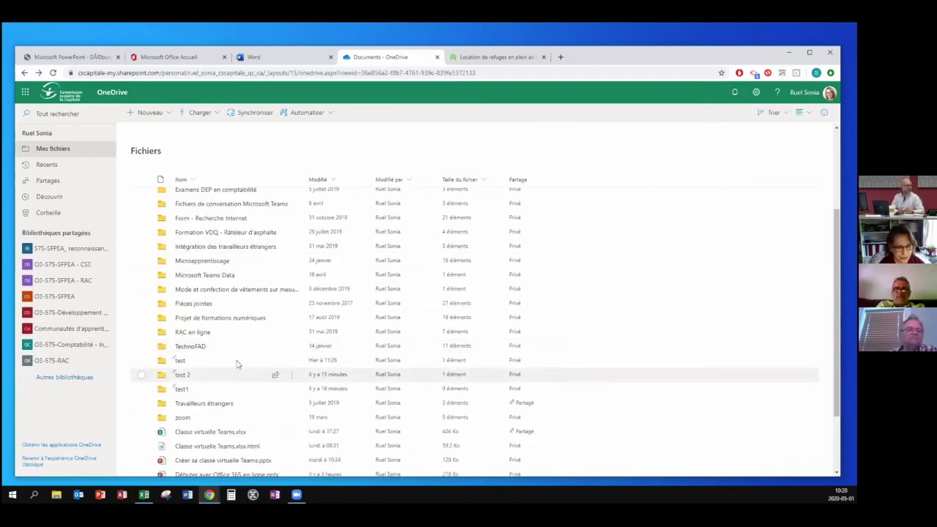
{"action": "scroll", "coordinate": [226, 409], "scroll_direction": "down", "scroll_amount": 3}
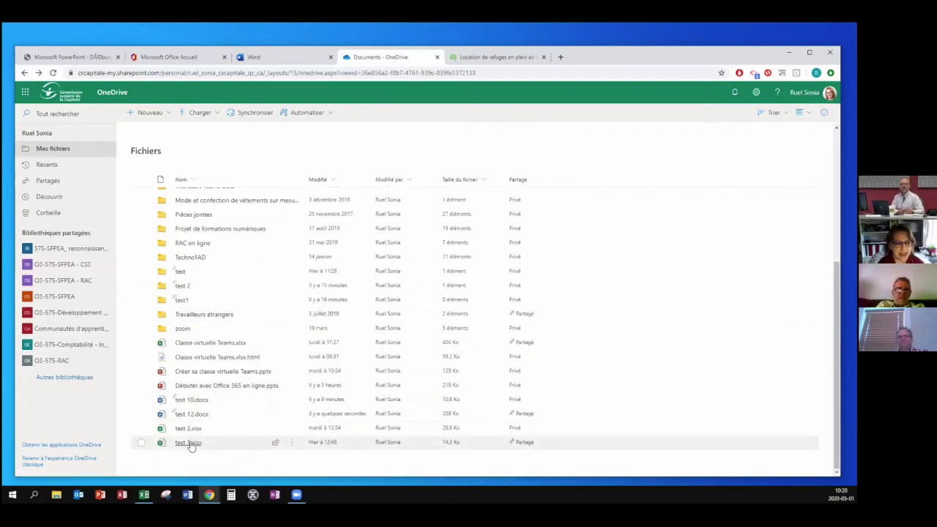
{"action": "mouse_move", "coordinate": [188, 443]}
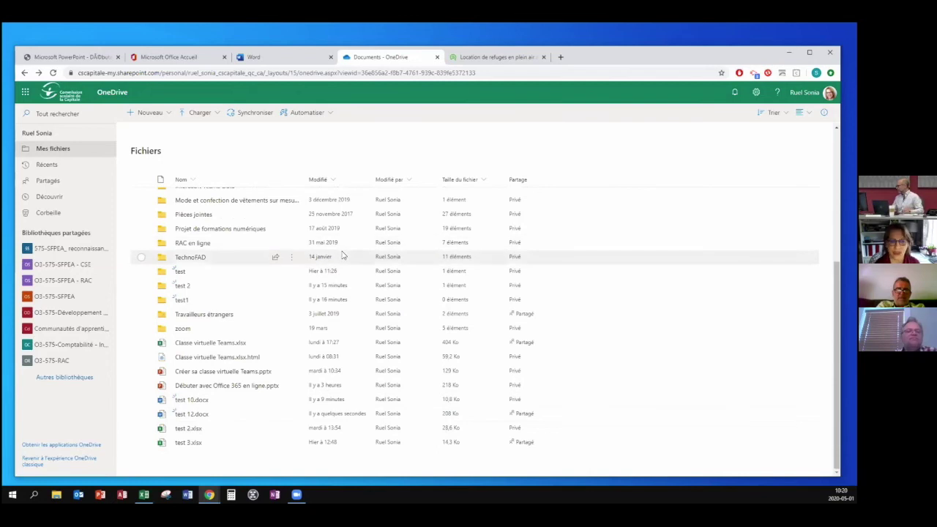
{"action": "left_click", "coordinate": [194, 431]}
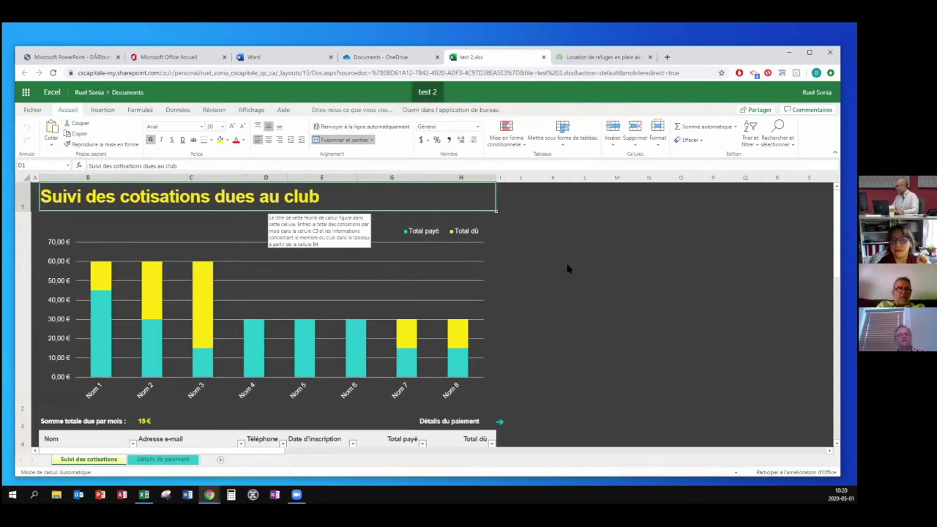
Widen column D of Suivi des cotisations to 16,13 (134 pixels).
{"action": "left_click", "coordinate": [567, 269]}
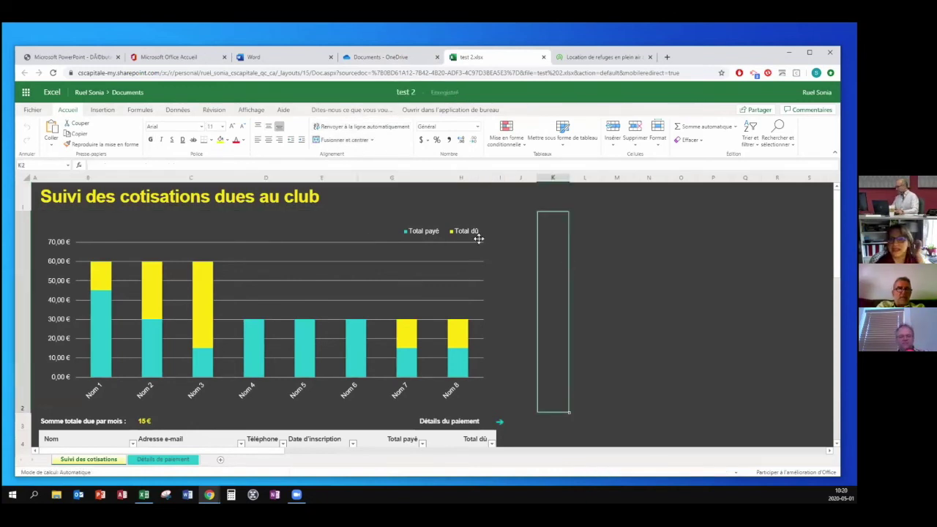
{"action": "left_click", "coordinate": [278, 184]}
{"action": "left_click_drag", "start_coordinate": [286, 180], "coordinate": [304, 175]}
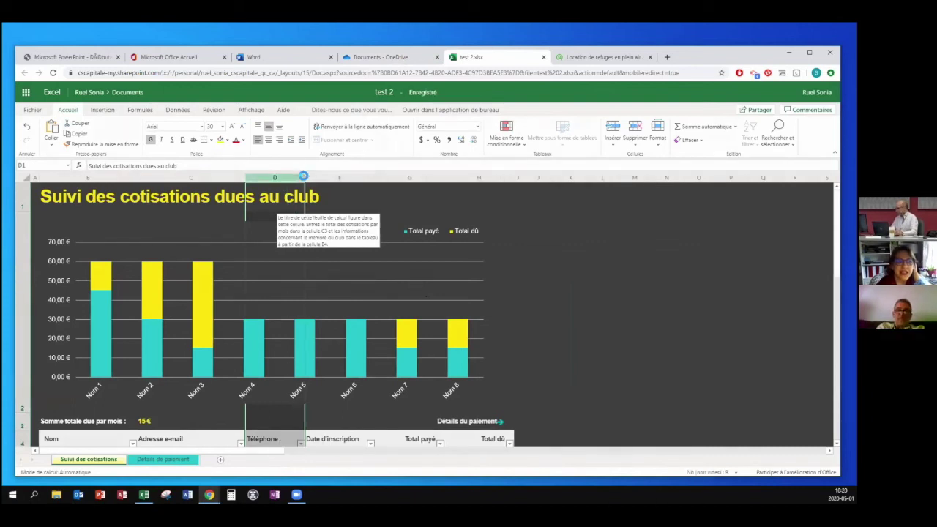
Collapse the ribbon, then pin the Home commands back permanently.
{"action": "left_click", "coordinate": [835, 153]}
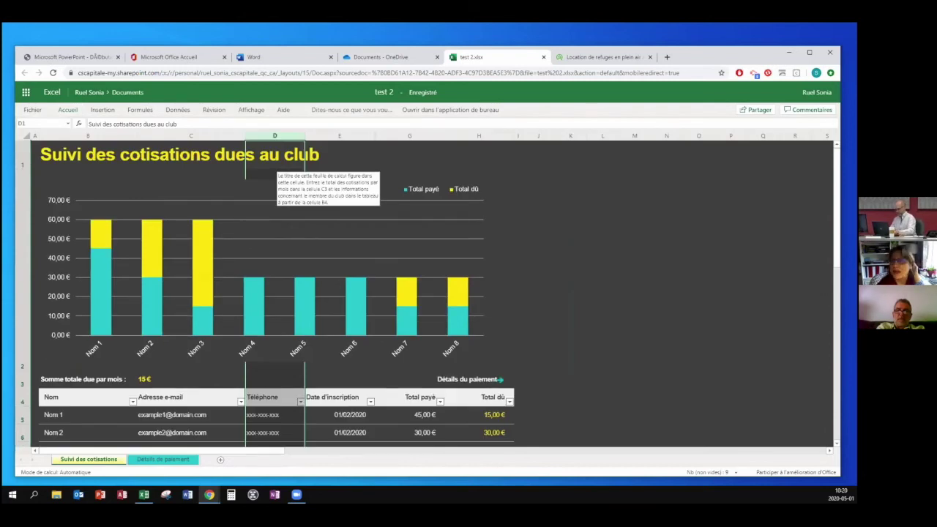
{"action": "left_click", "coordinate": [67, 111]}
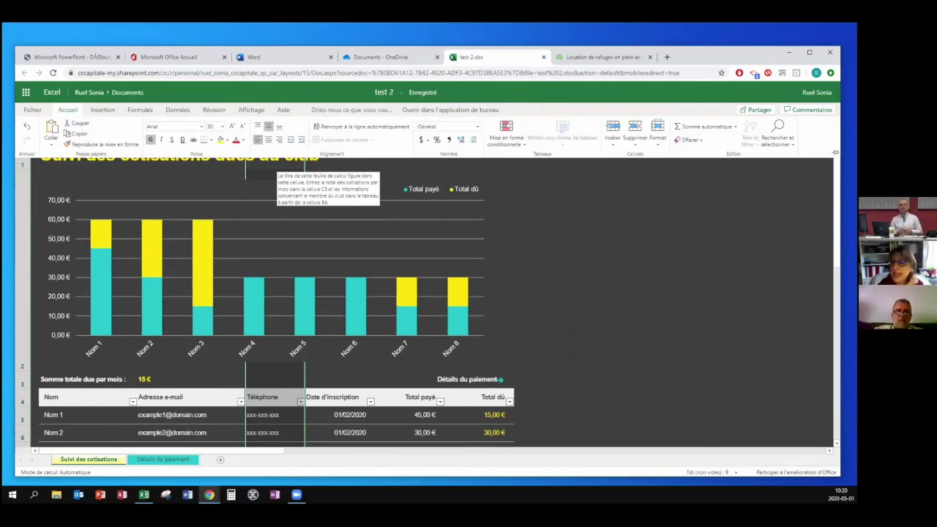
{"action": "left_click", "coordinate": [835, 152]}
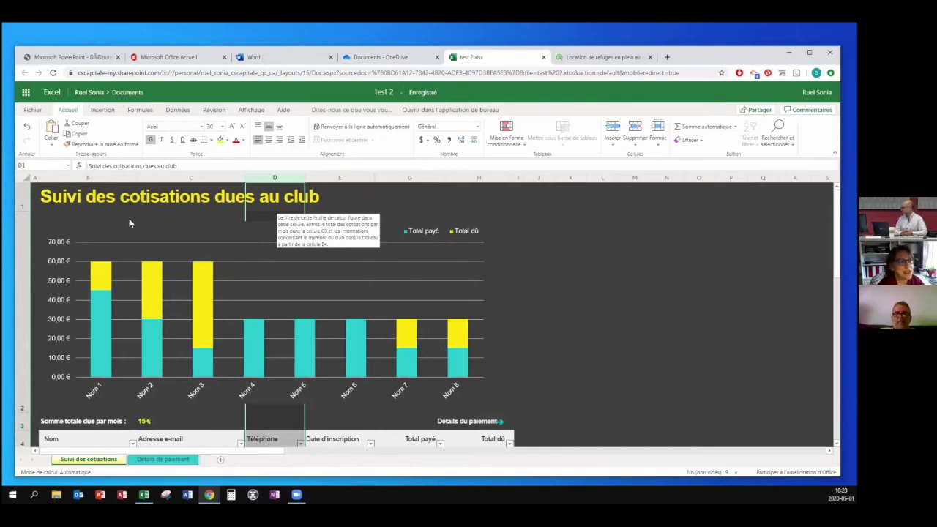
Browse the Insertion, Formules and Données ribbon tabs.
{"action": "left_click", "coordinate": [102, 111]}
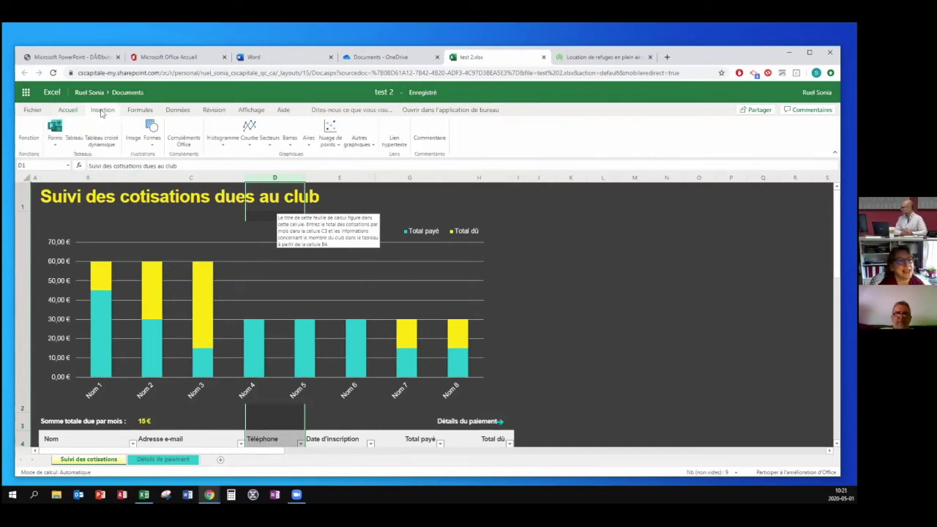
{"action": "left_click", "coordinate": [150, 111]}
{"action": "left_click", "coordinate": [177, 110]}
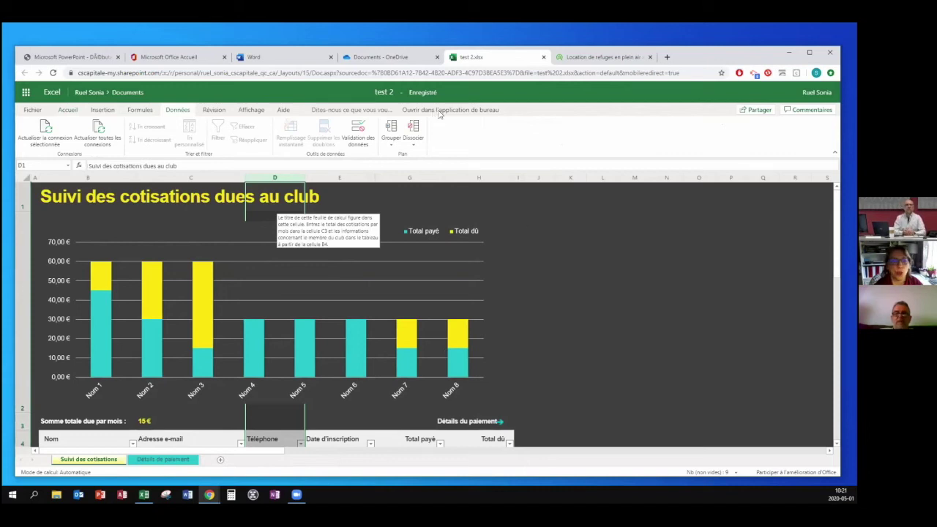
{"action": "left_click", "coordinate": [440, 110]}
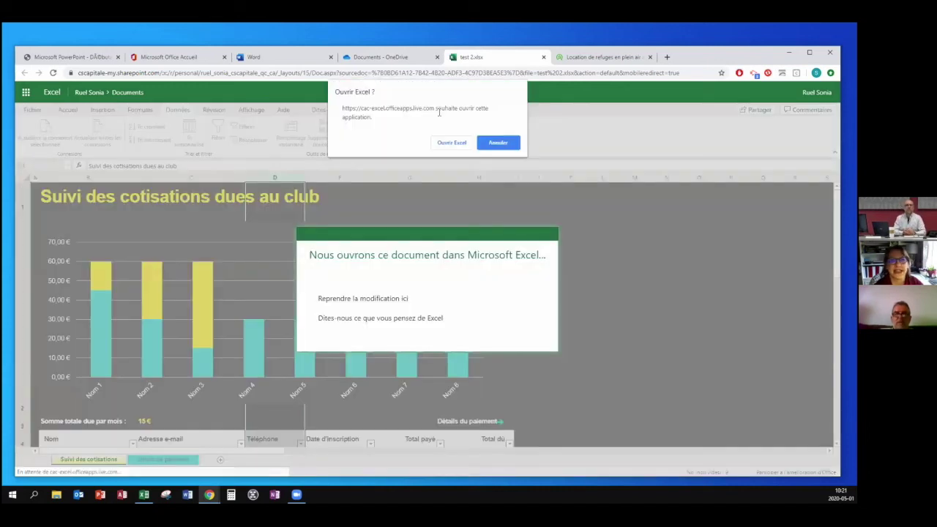
{"action": "left_click", "coordinate": [503, 145]}
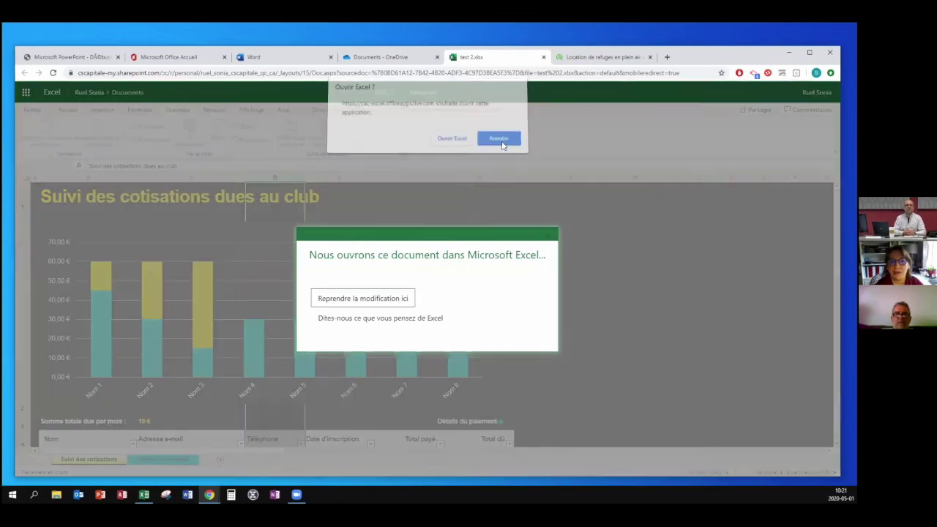
{"action": "left_click", "coordinate": [348, 299]}
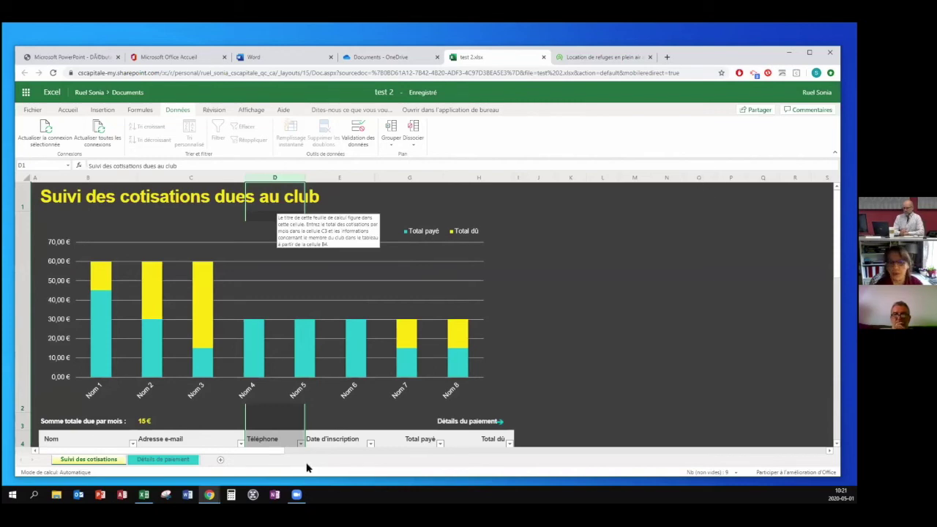
Add a new empty sheet, then move to the Détails de paiement sheet.
{"action": "left_click", "coordinate": [220, 459]}
{"action": "left_click", "coordinate": [89, 459]}
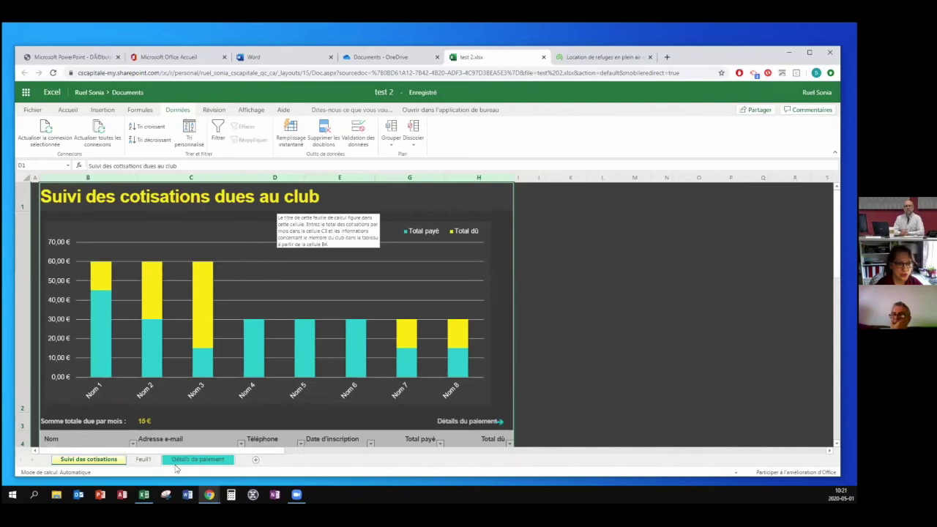
{"action": "left_click", "coordinate": [198, 459]}
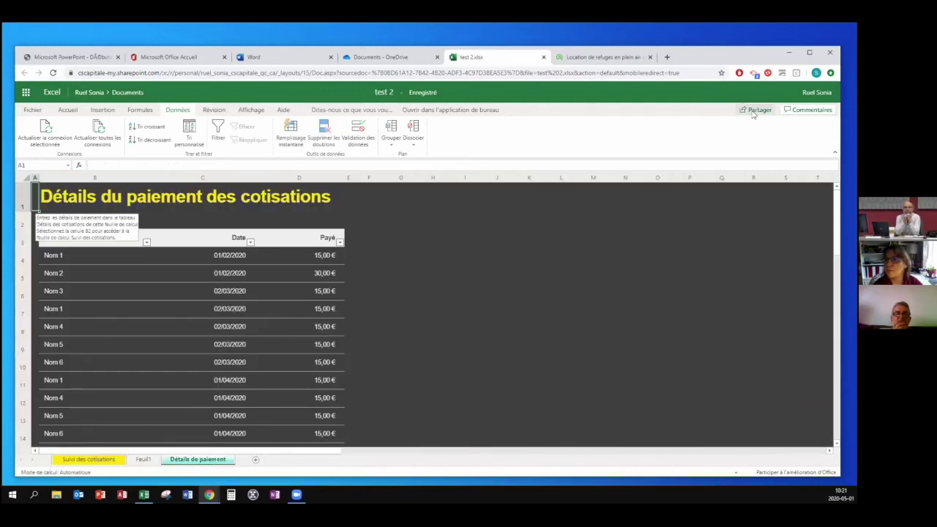
Open and dismiss the workbook's sharing options, then show its comments.
{"action": "left_click", "coordinate": [756, 110]}
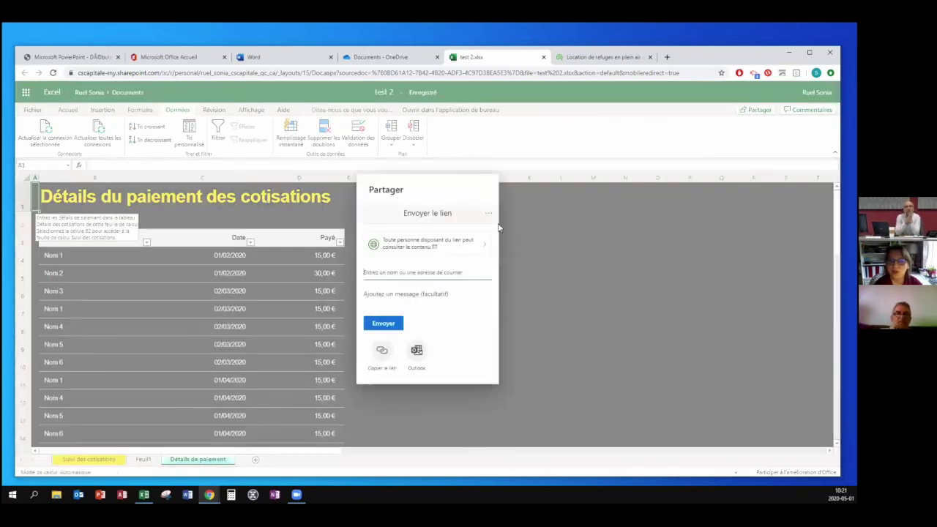
{"action": "left_click", "coordinate": [565, 254]}
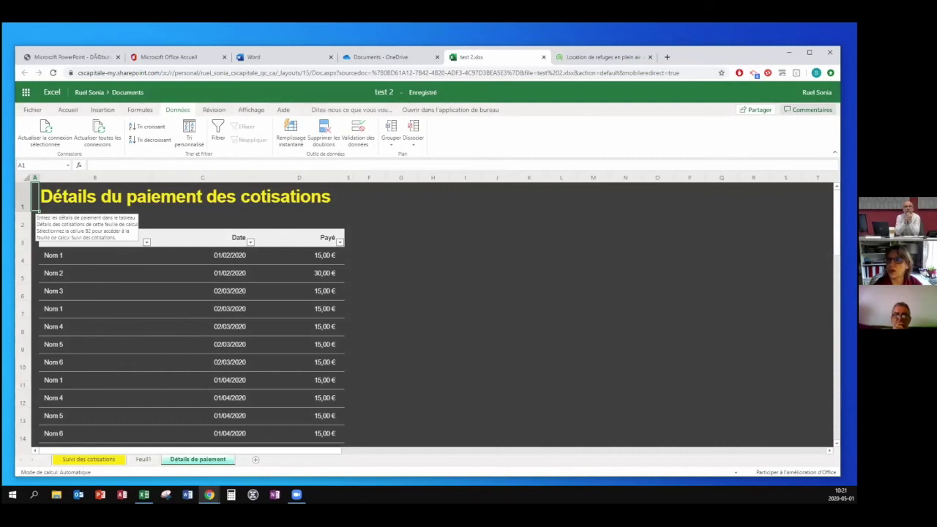
{"action": "left_click", "coordinate": [808, 110]}
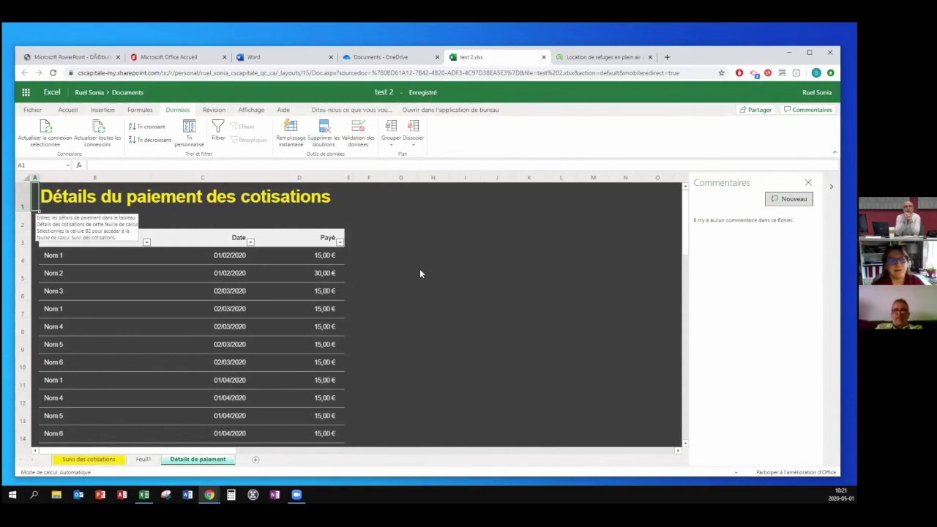
Select columns B, C and D, then bring up the Insertion ribbon commands.
{"action": "left_click", "coordinate": [110, 180]}
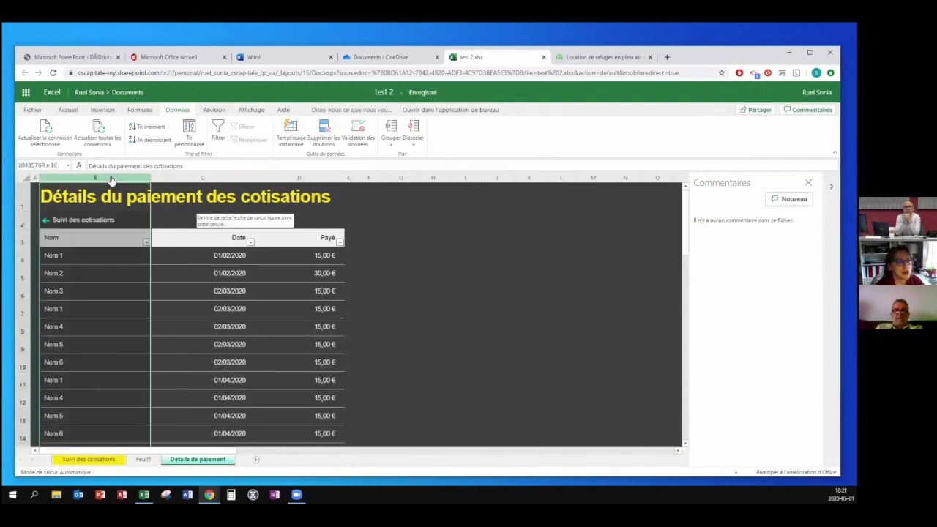
{"action": "left_click", "coordinate": [202, 180]}
{"action": "left_click", "coordinate": [290, 179]}
{"action": "left_click", "coordinate": [74, 111]}
{"action": "left_click", "coordinate": [109, 111]}
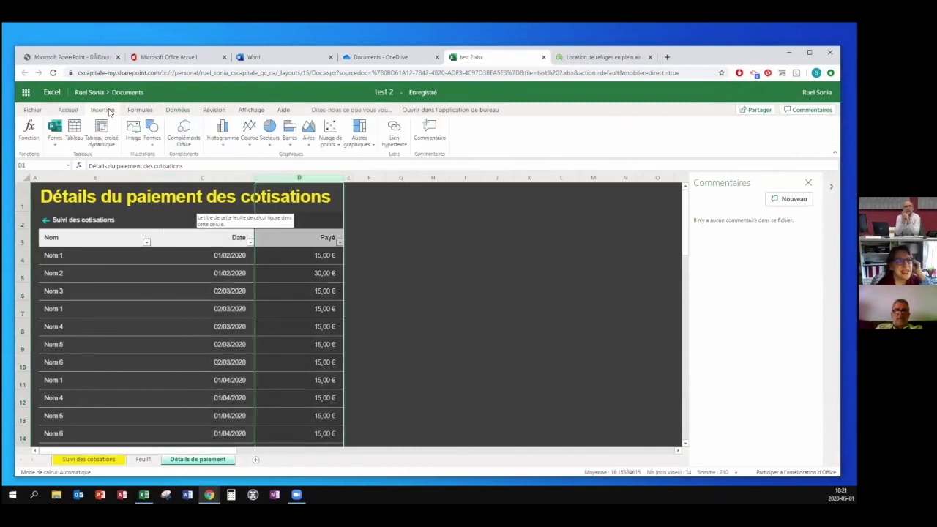
Insert an empty Colonne1 column at column D and an empty row at row 4.
{"action": "right_click", "coordinate": [270, 183]}
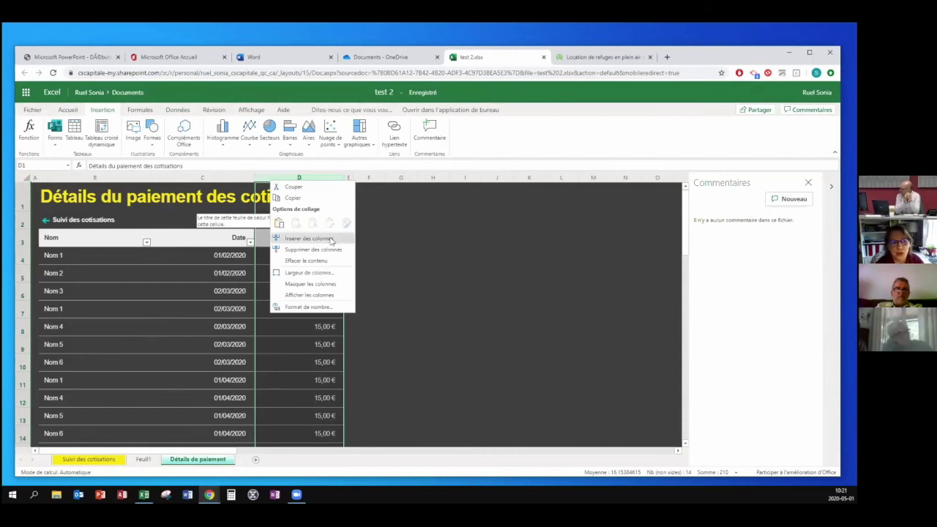
{"action": "left_click", "coordinate": [329, 239]}
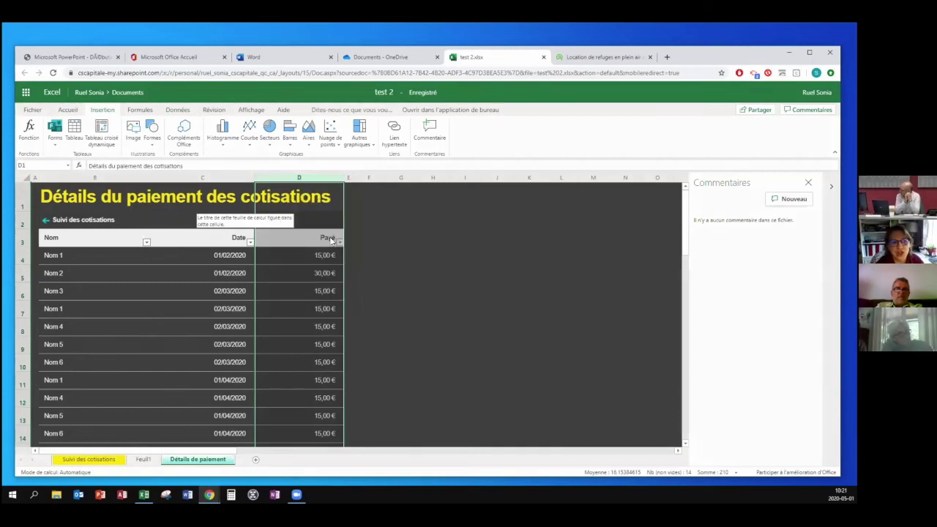
{"action": "left_click", "coordinate": [24, 260]}
{"action": "right_click", "coordinate": [25, 262]}
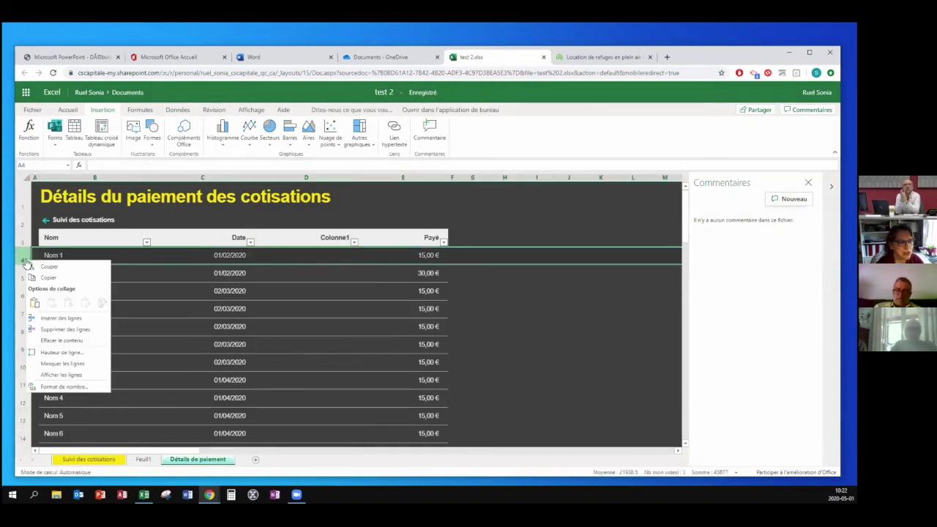
{"action": "left_click", "coordinate": [73, 319]}
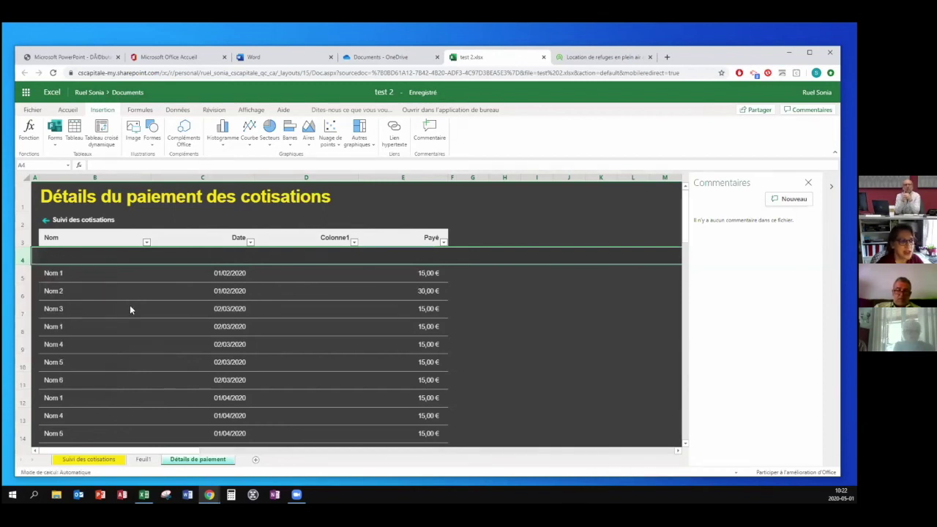
Insert six empty rows at rows 4–9 of the payment table.
{"action": "left_click", "coordinate": [130, 308]}
{"action": "left_click_drag", "start_coordinate": [26, 266], "coordinate": [26, 346]}
{"action": "right_click", "coordinate": [27, 259]}
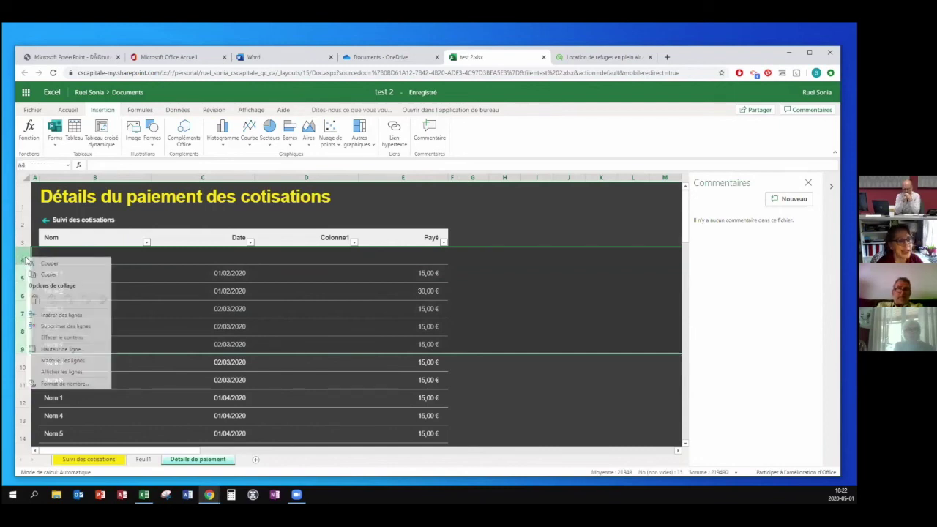
{"action": "left_click", "coordinate": [71, 316]}
{"action": "left_click", "coordinate": [379, 312]}
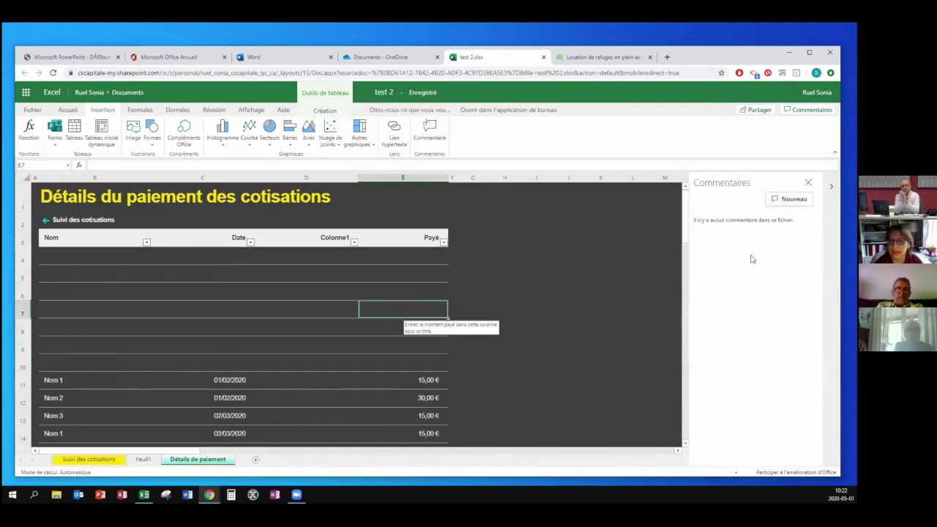
Delete the inserted empty rows 4–9, leaving the data rows unchanged.
{"action": "left_click", "coordinate": [519, 274]}
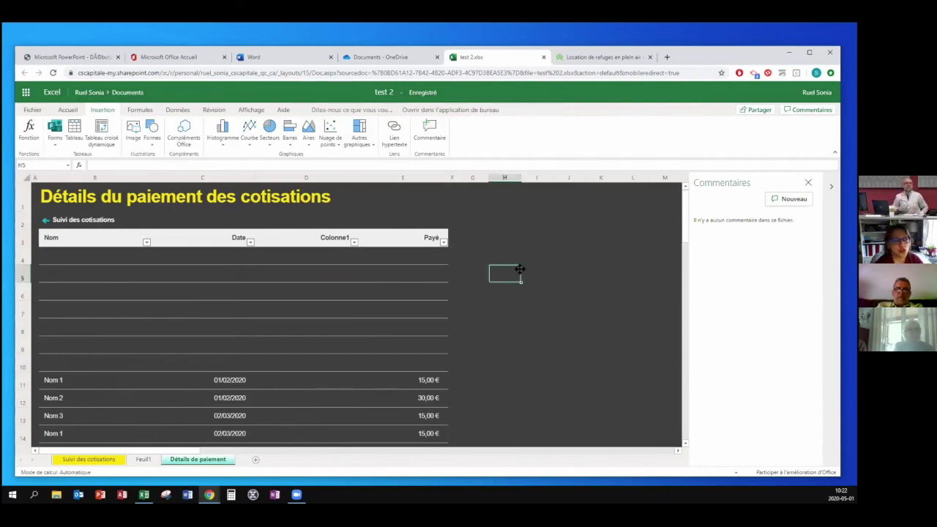
{"action": "right_click", "coordinate": [25, 261]}
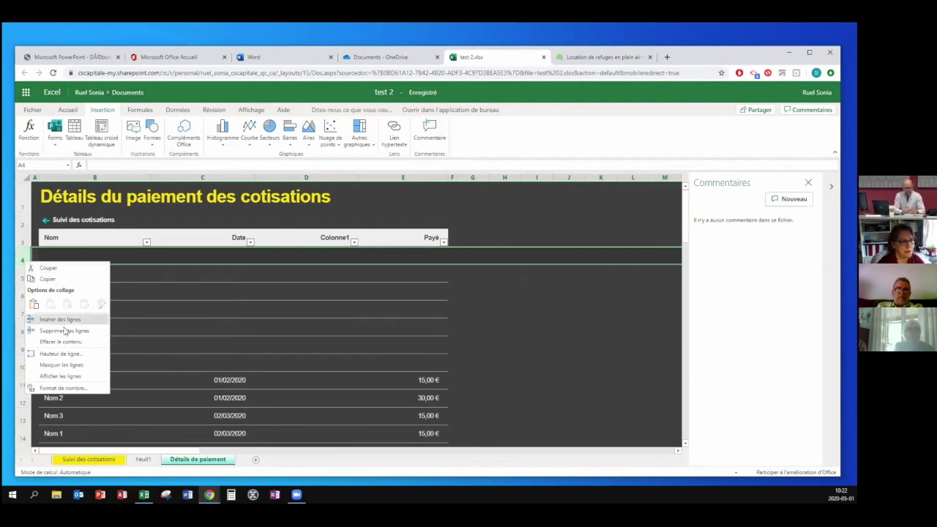
{"action": "left_click", "coordinate": [63, 330]}
{"action": "left_click_drag", "start_coordinate": [25, 261], "coordinate": [23, 349]}
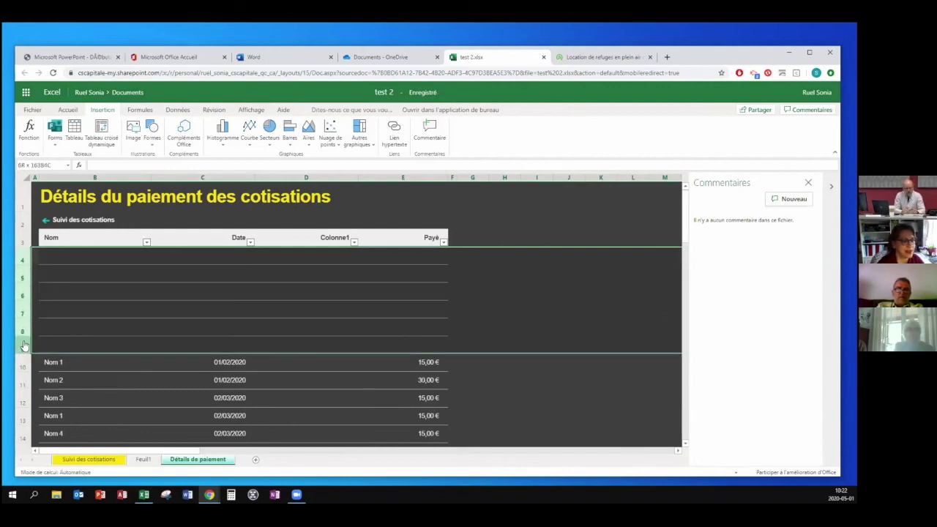
{"action": "right_click", "coordinate": [22, 261]}
{"action": "left_click", "coordinate": [60, 330]}
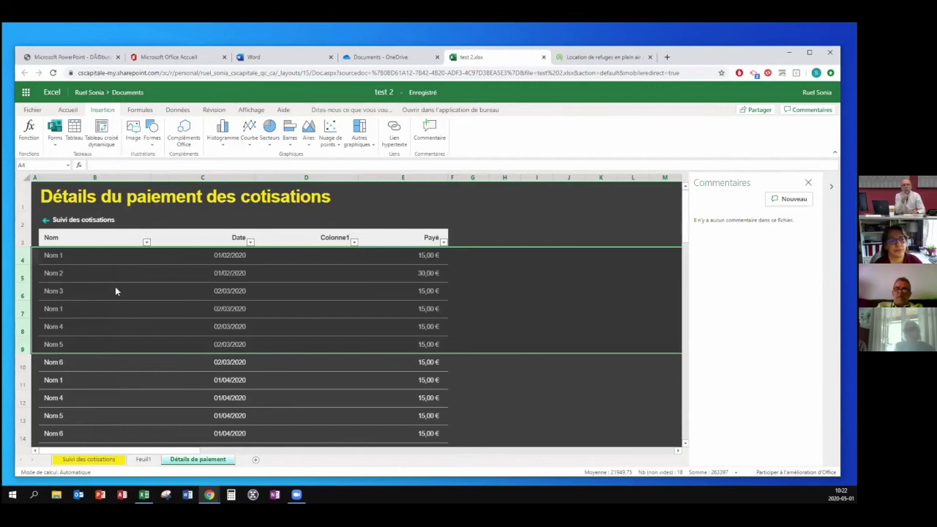
{"action": "left_click", "coordinate": [494, 209]}
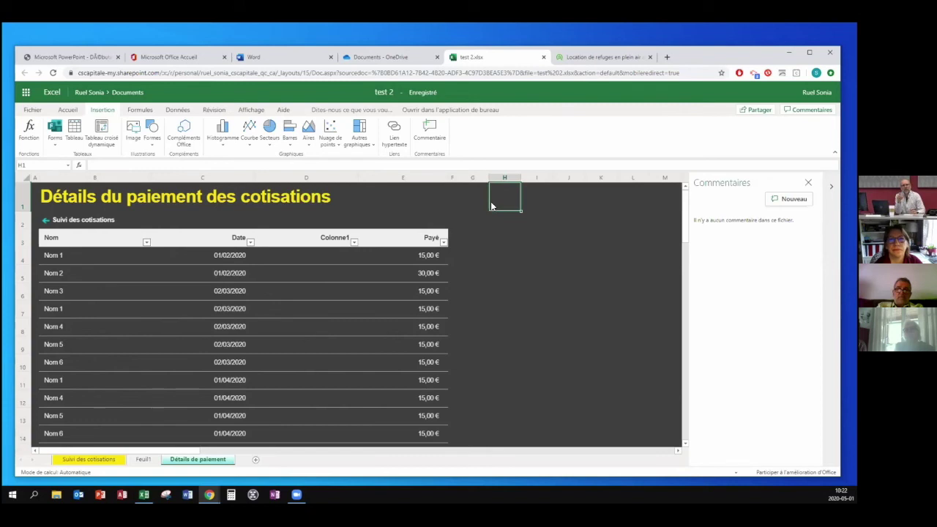
Select a few column G cells beside the table, then close the test 2.xlsx tab.
{"action": "left_click", "coordinate": [477, 200]}
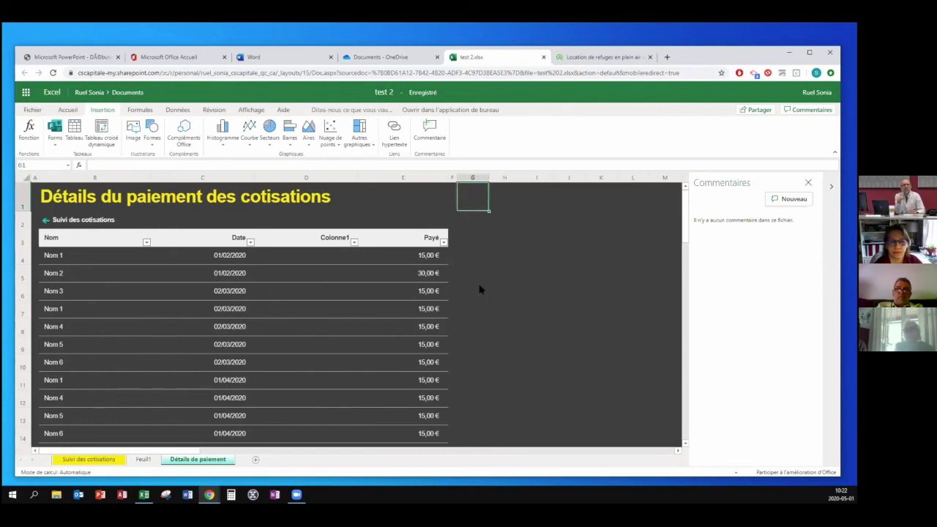
{"action": "left_click", "coordinate": [479, 290]}
{"action": "left_click", "coordinate": [480, 228]}
{"action": "left_click", "coordinate": [479, 238]}
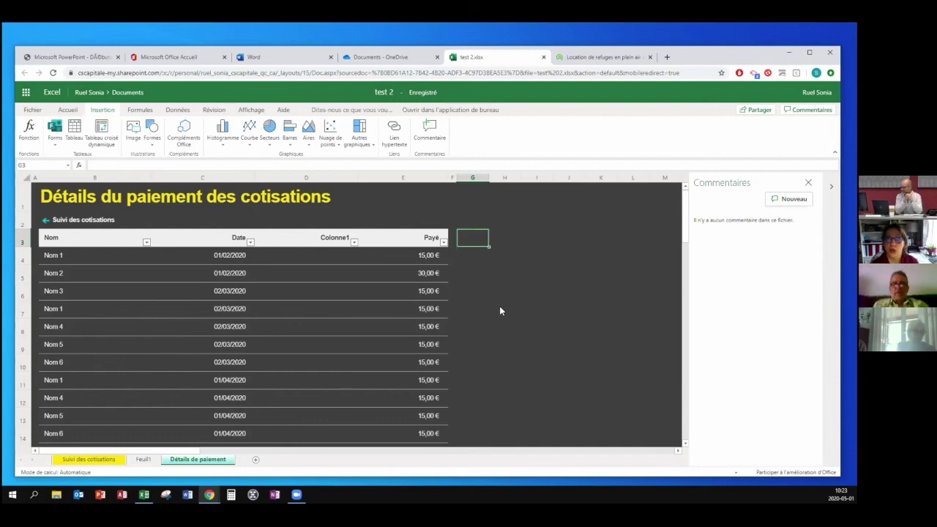
{"action": "left_click", "coordinate": [543, 56]}
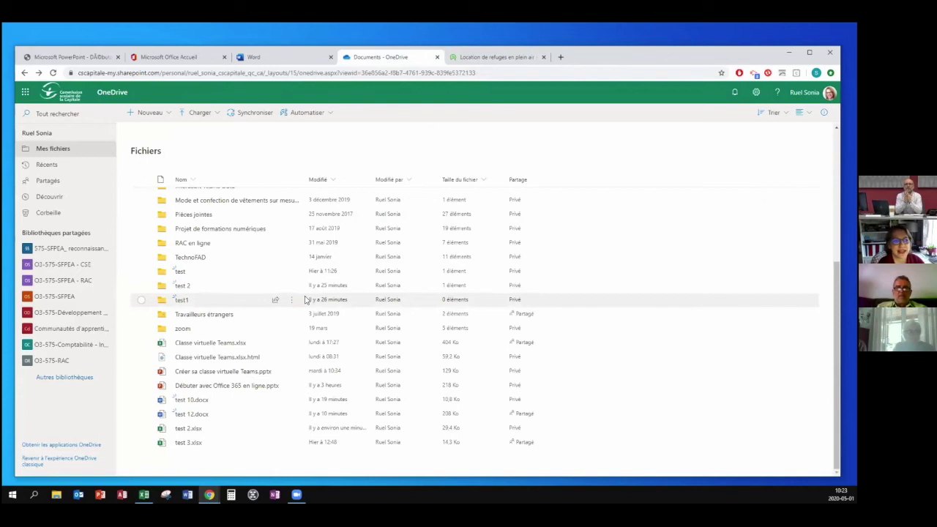
Look inside the test and test1 folders, then open Débuter avec Office 365 en ligne.pptx.
{"action": "mouse_move", "coordinate": [228, 391]}
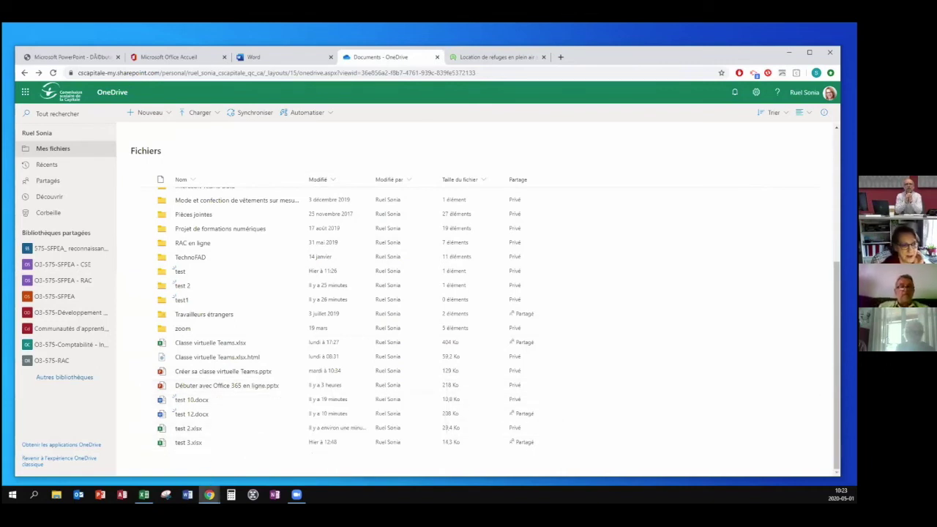
{"action": "left_click", "coordinate": [180, 271]}
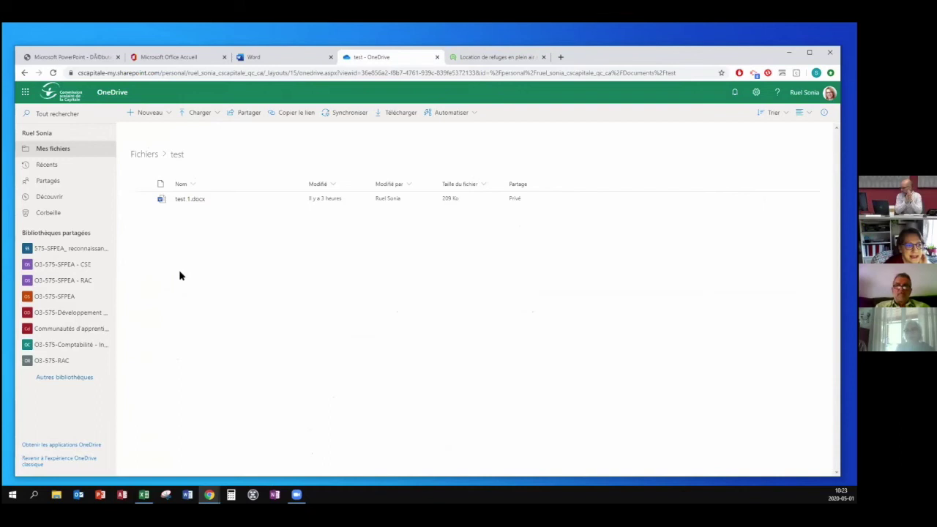
{"action": "left_click", "coordinate": [24, 73]}
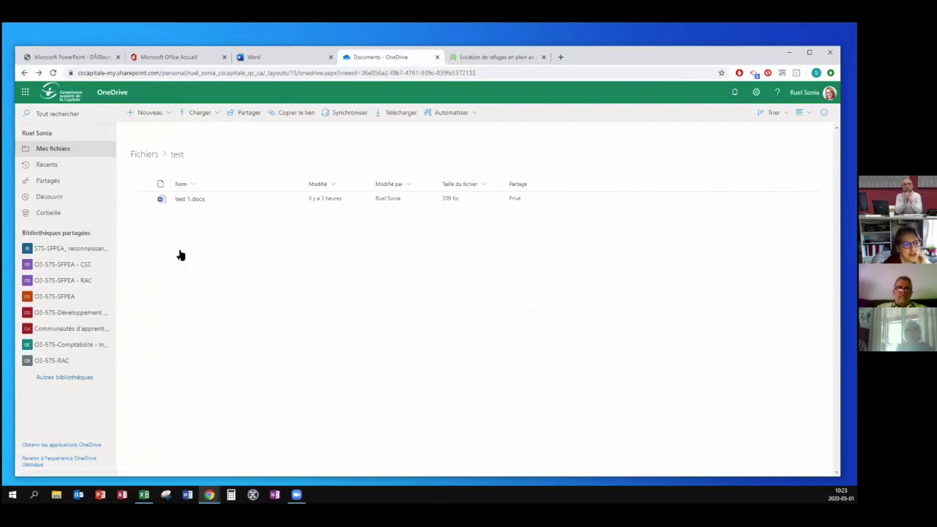
{"action": "scroll", "coordinate": [230, 418], "scroll_direction": "down", "scroll_amount": 3}
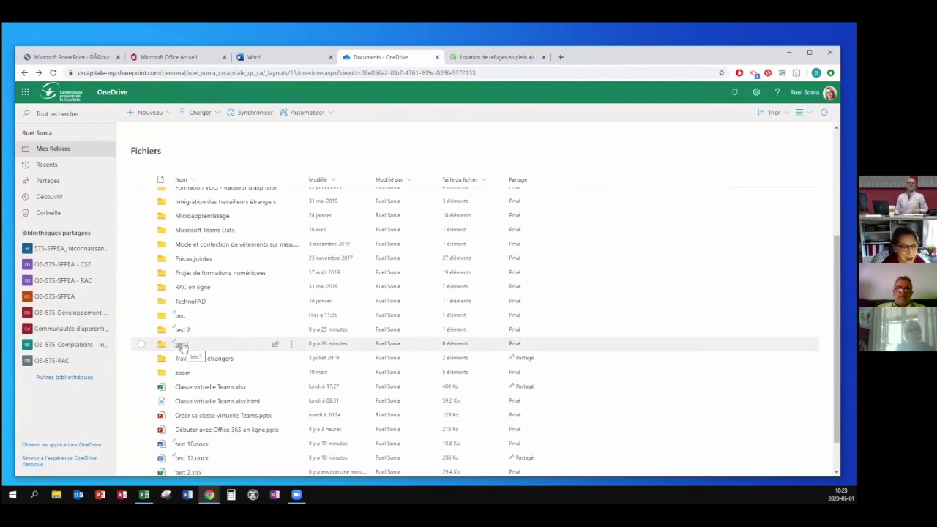
{"action": "left_click", "coordinate": [183, 344]}
{"action": "left_click", "coordinate": [24, 73]}
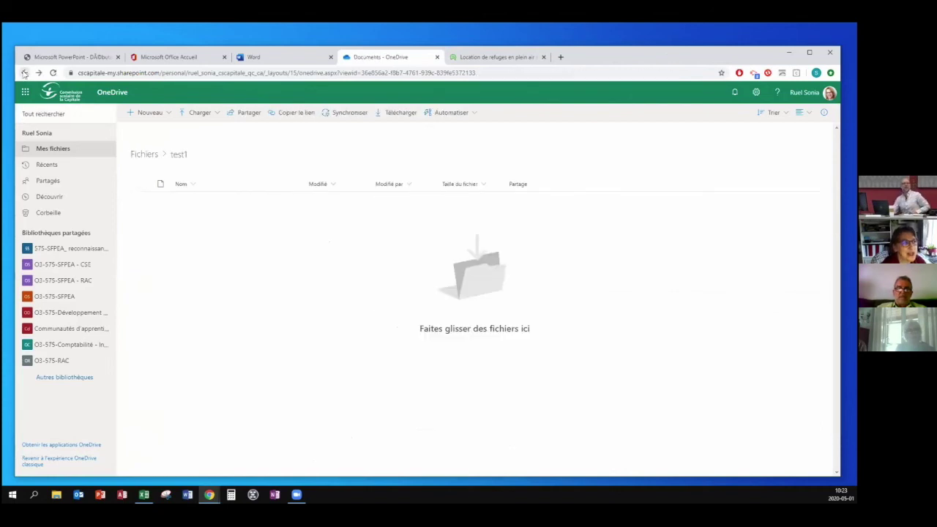
{"action": "scroll", "coordinate": [229, 395], "scroll_direction": "down", "scroll_amount": 5}
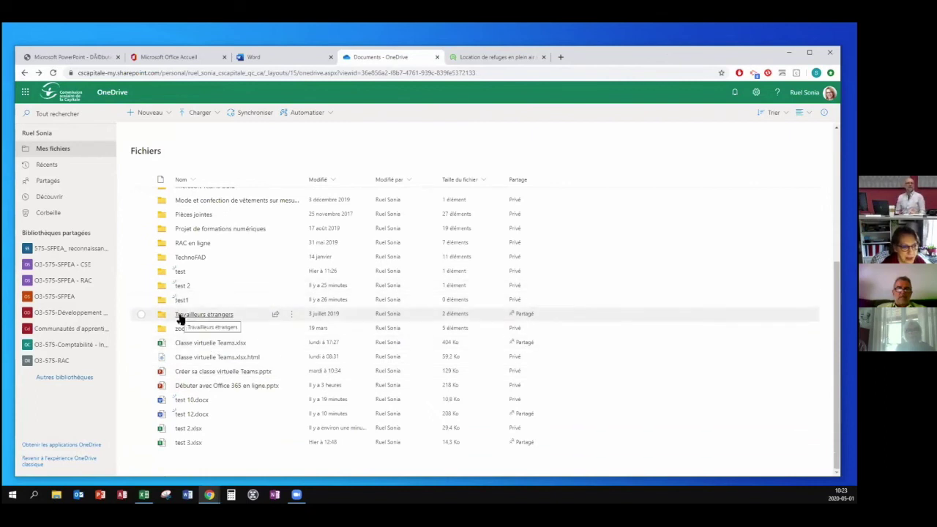
{"action": "left_click", "coordinate": [191, 387]}
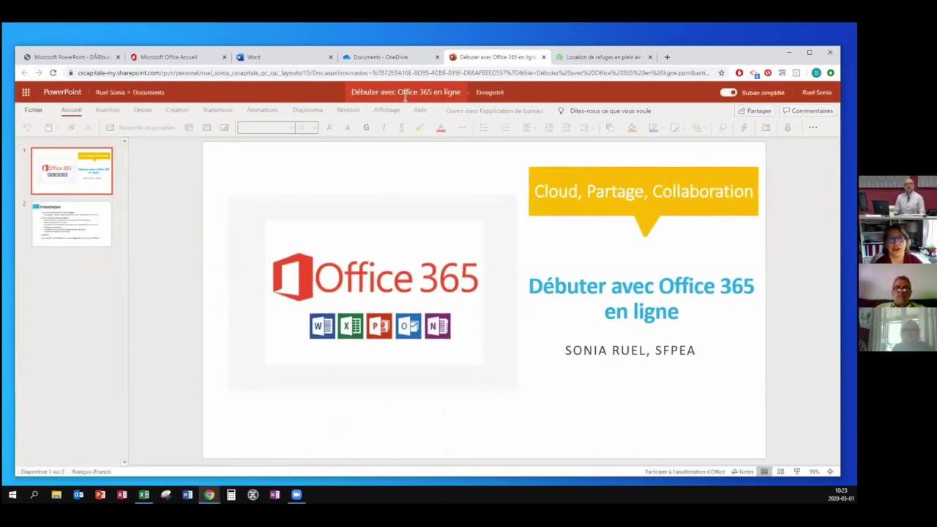
Keep the file name unchanged and insert a new Titre et contenu slide as slide 2.
{"action": "left_click", "coordinate": [405, 94]}
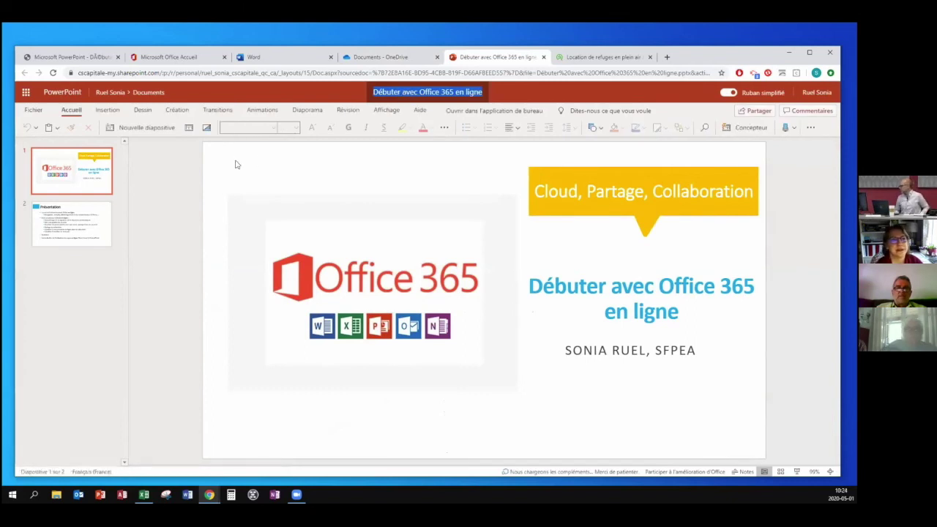
{"action": "left_click", "coordinate": [183, 148]}
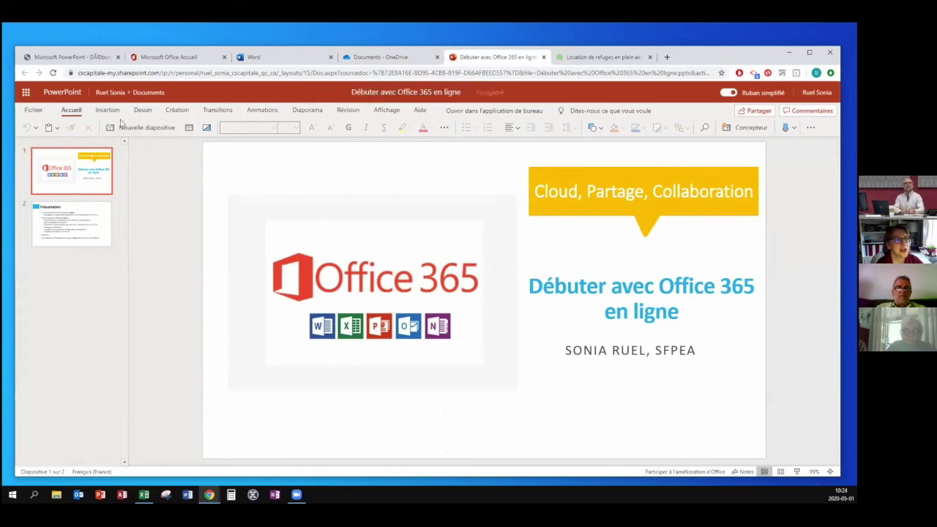
{"action": "left_click", "coordinate": [113, 112]}
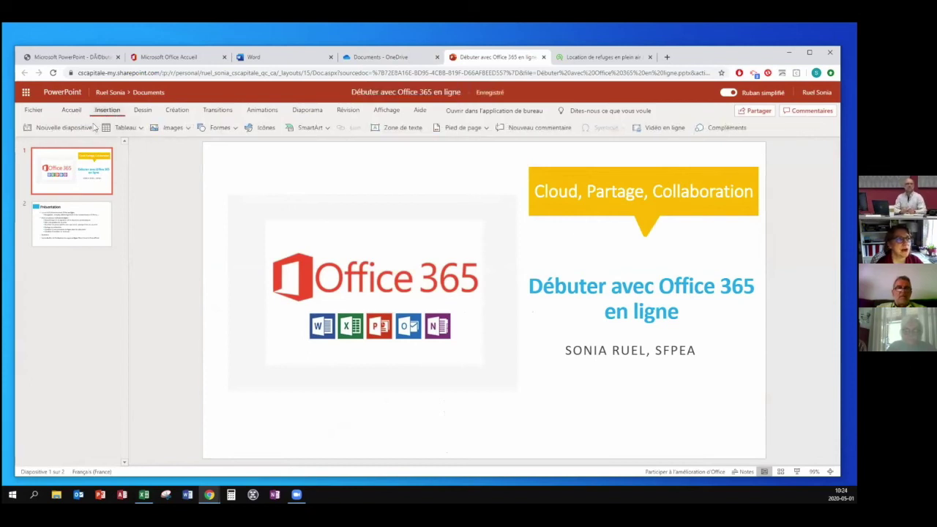
{"action": "left_click", "coordinate": [86, 129]}
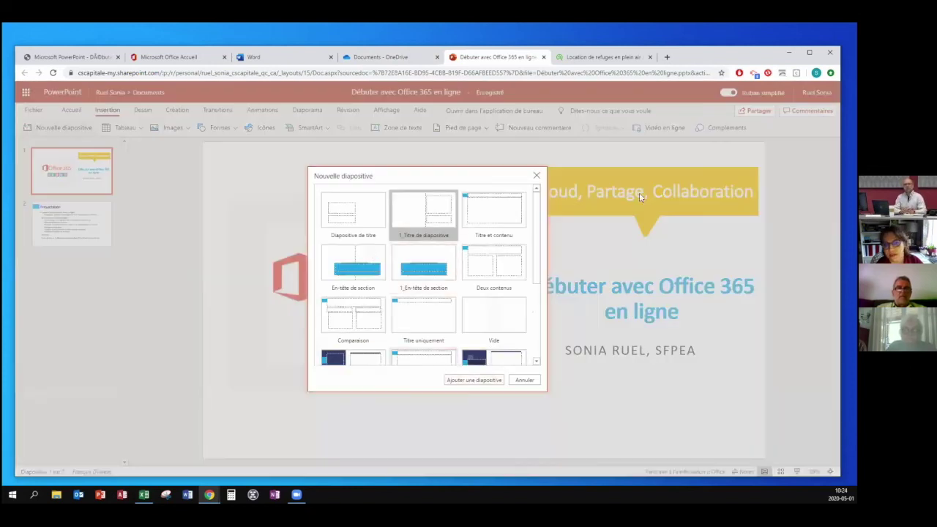
{"action": "left_click", "coordinate": [494, 214]}
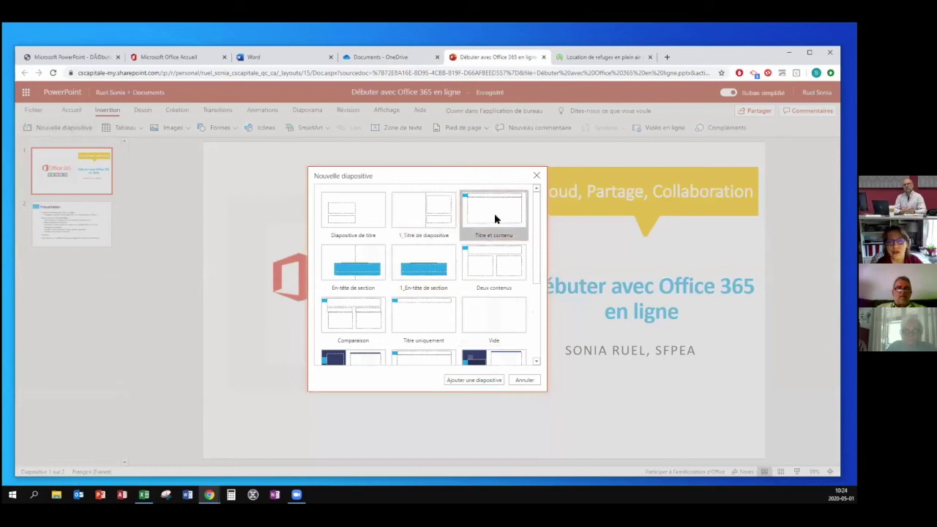
{"action": "left_click", "coordinate": [495, 381]}
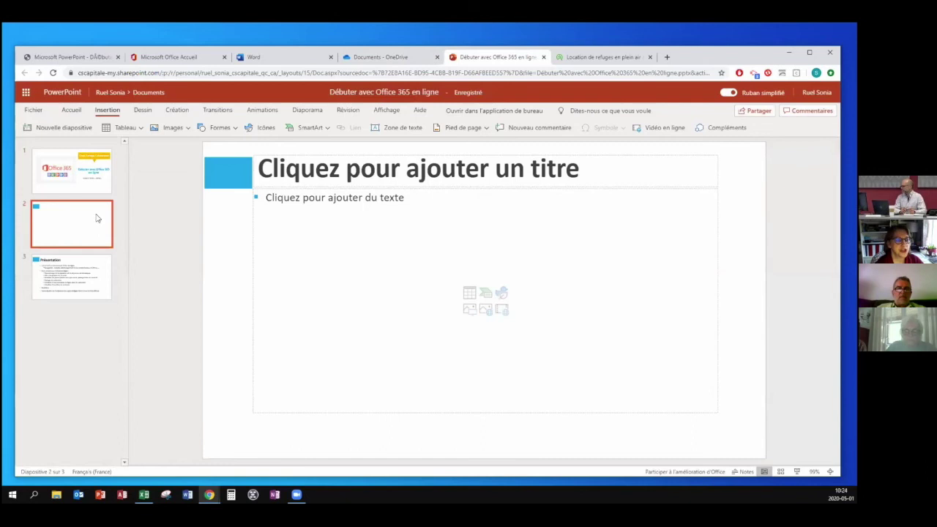